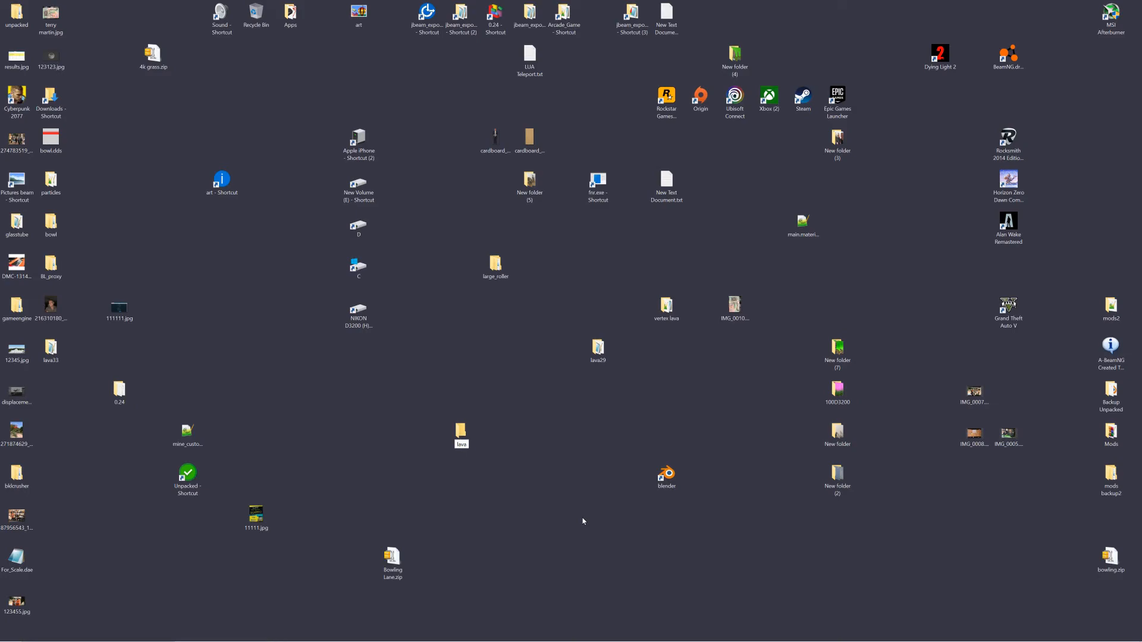
# Step: Name the new desktop folder lava34, open it and move its window aside to uncover the other desktop folders
pyautogui.press('Return')
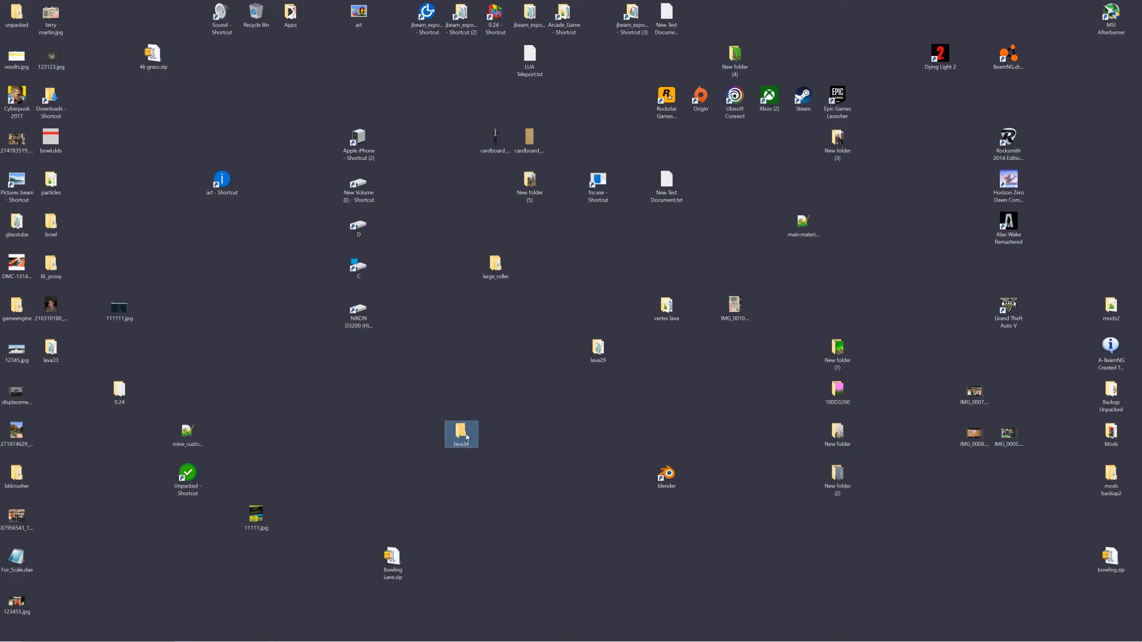
pyautogui.doubleClick(461, 433)
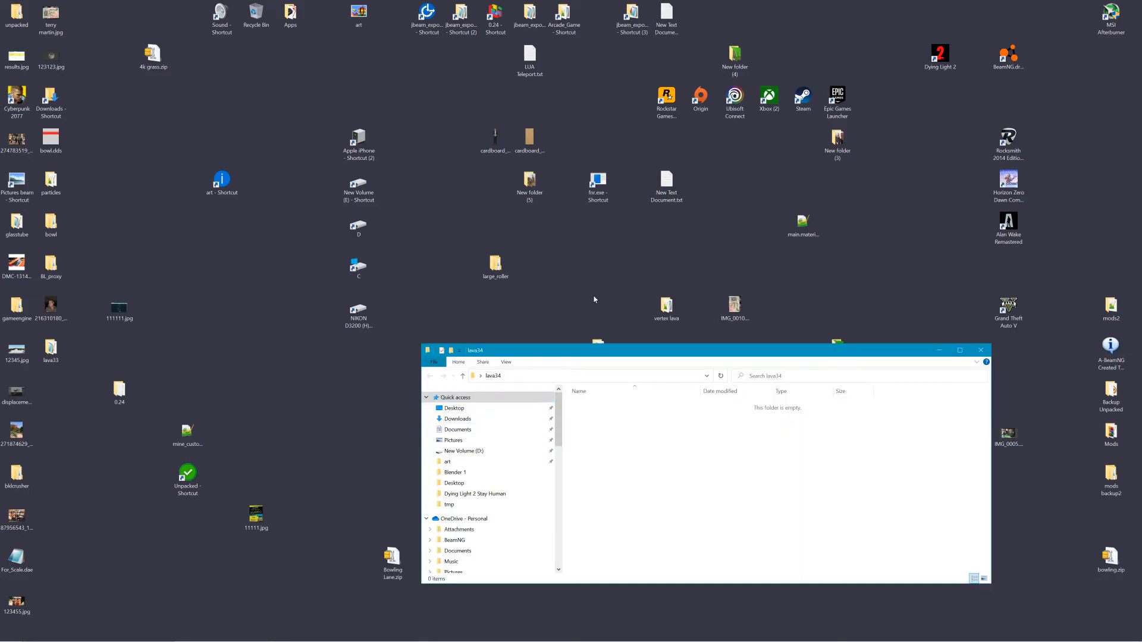
pyautogui.moveTo(629, 350); pyautogui.dragTo(714, 387)
# Step: Look through the vertex lava, Mods (down to its lava vehicle folder) and mods backup2 folders for a lava texture
pyautogui.doubleClick(666, 307)
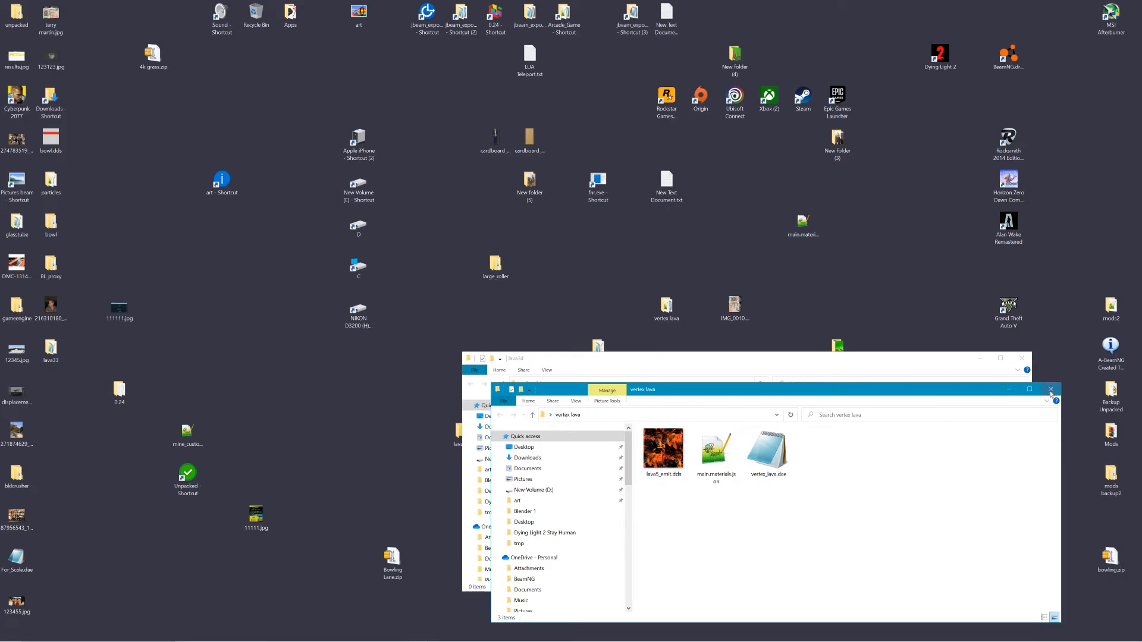
pyautogui.click(1050, 390)
pyautogui.doubleClick(1111, 432)
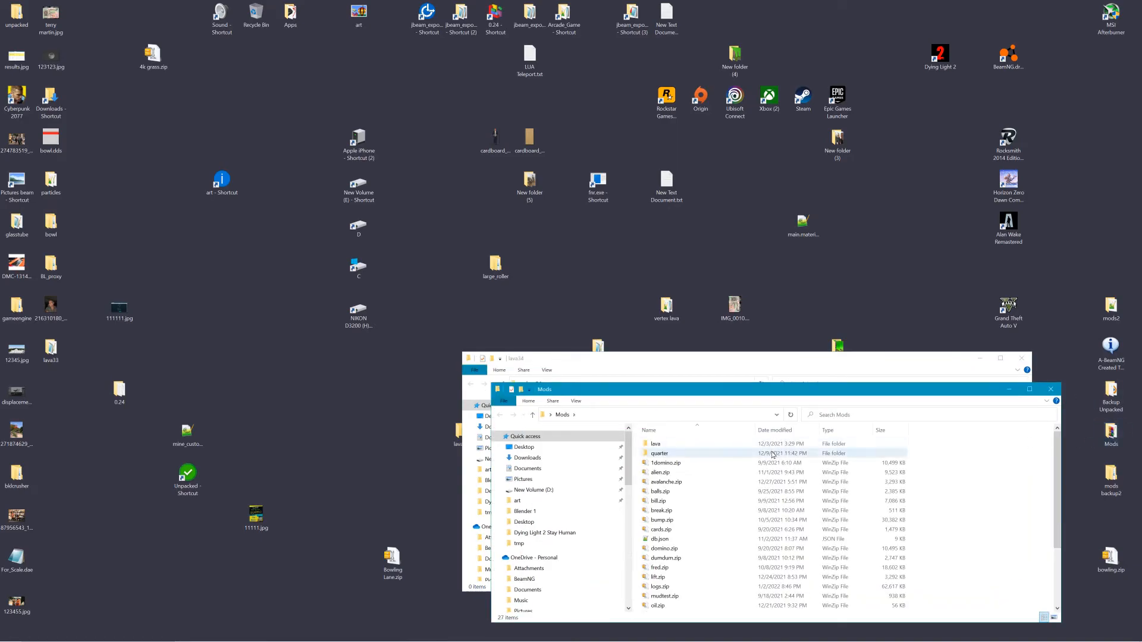
pyautogui.doubleClick(660, 444)
pyautogui.doubleClick(669, 454)
pyautogui.click(669, 448)
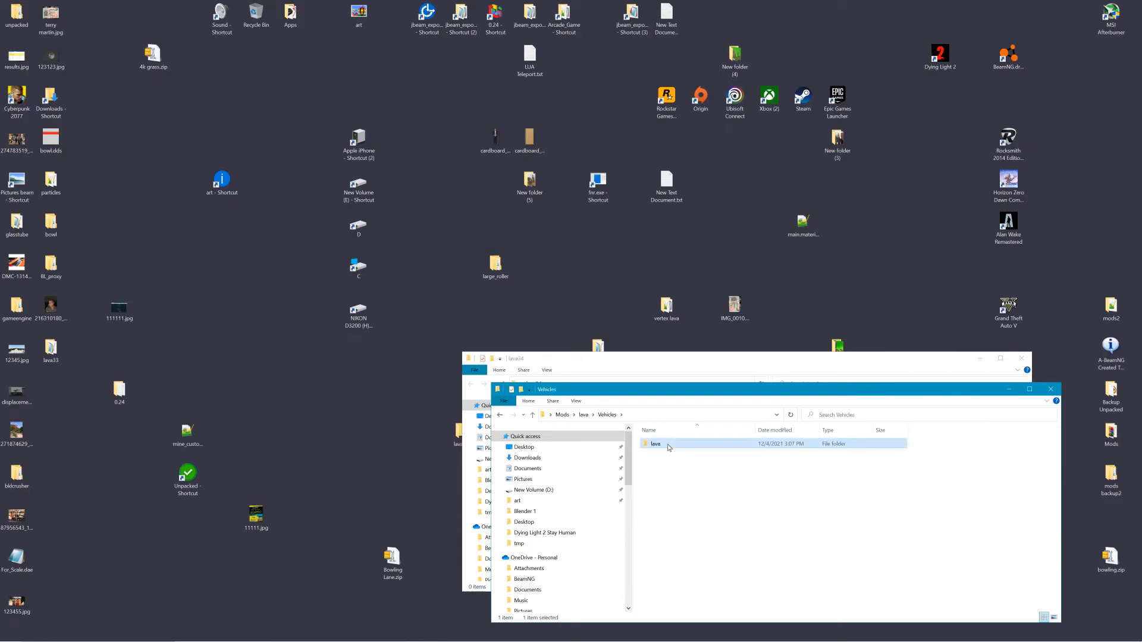
pyautogui.doubleClick(669, 448)
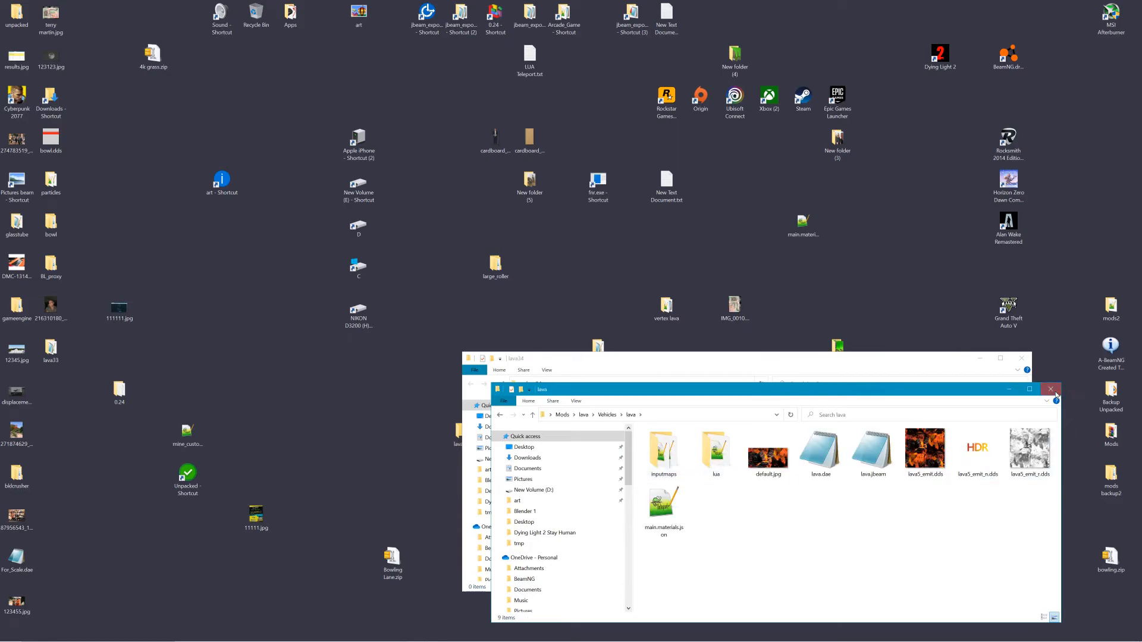
pyautogui.click(1054, 392)
pyautogui.doubleClick(1110, 476)
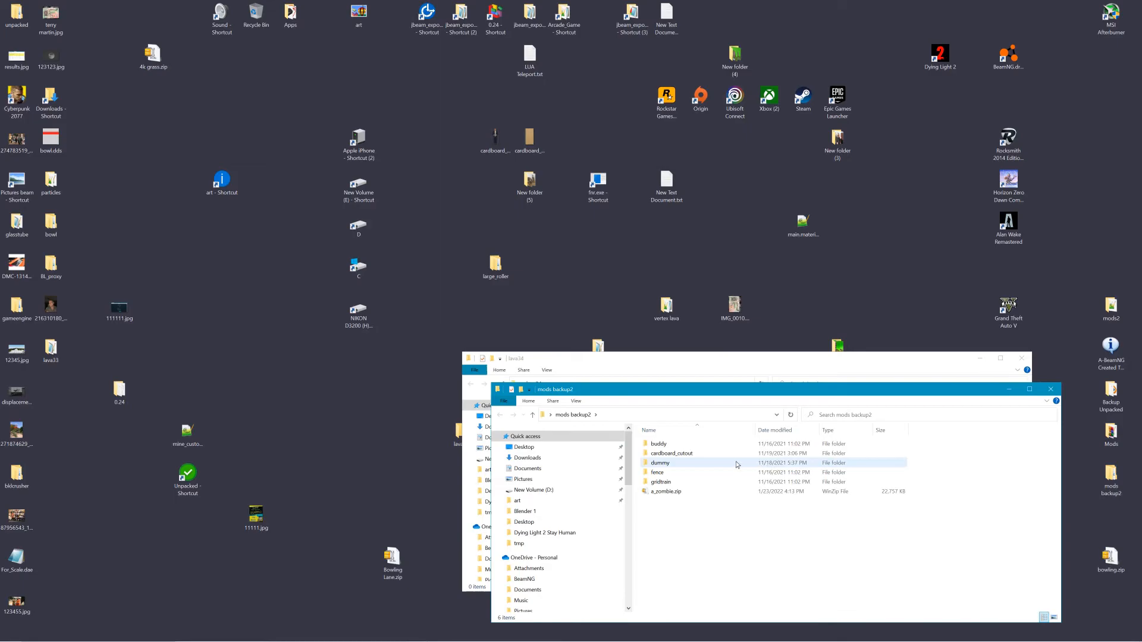
pyautogui.click(1051, 390)
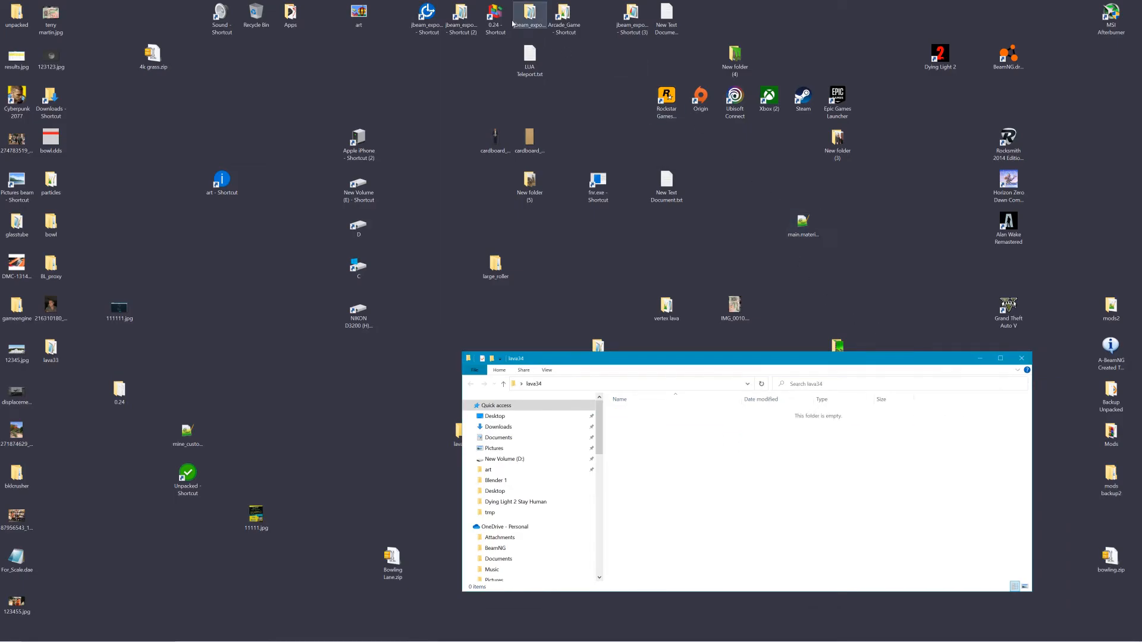
# Step: Open the lava art folder of the PBR level inside the BeamNG.drive 0.24 user folder
pyautogui.doubleClick(494, 15)
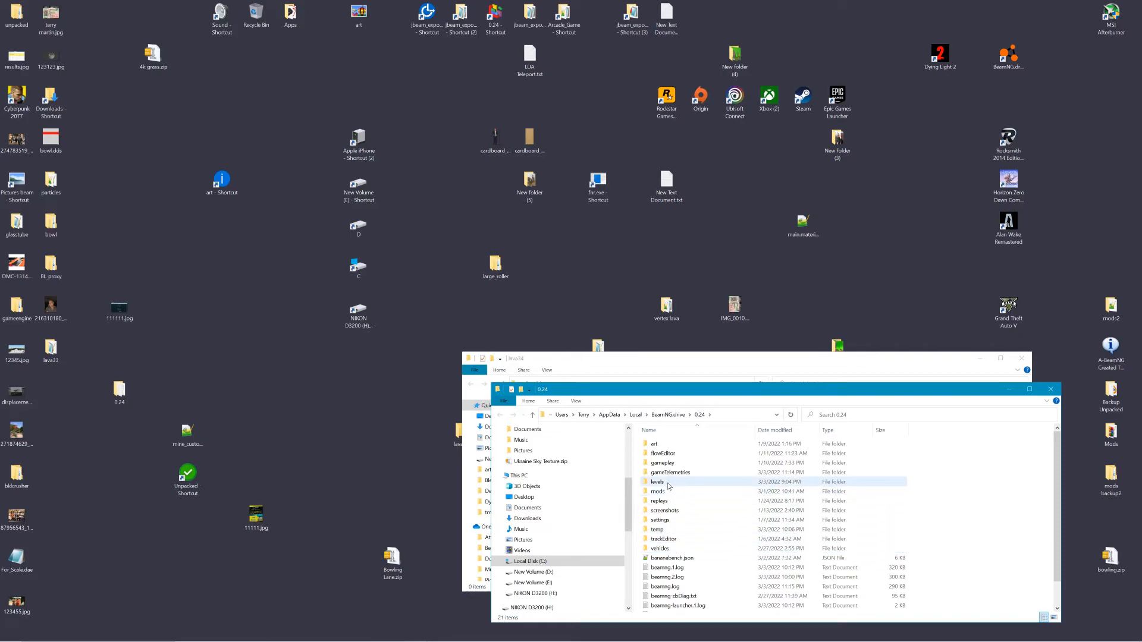
pyautogui.doubleClick(664, 492)
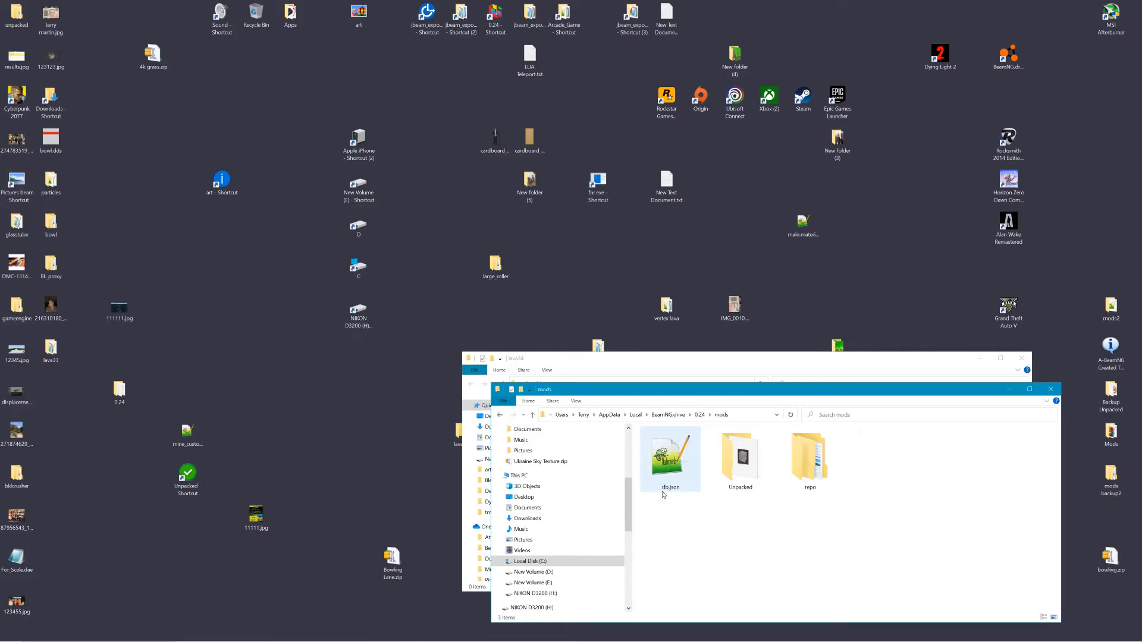
pyautogui.click(700, 415)
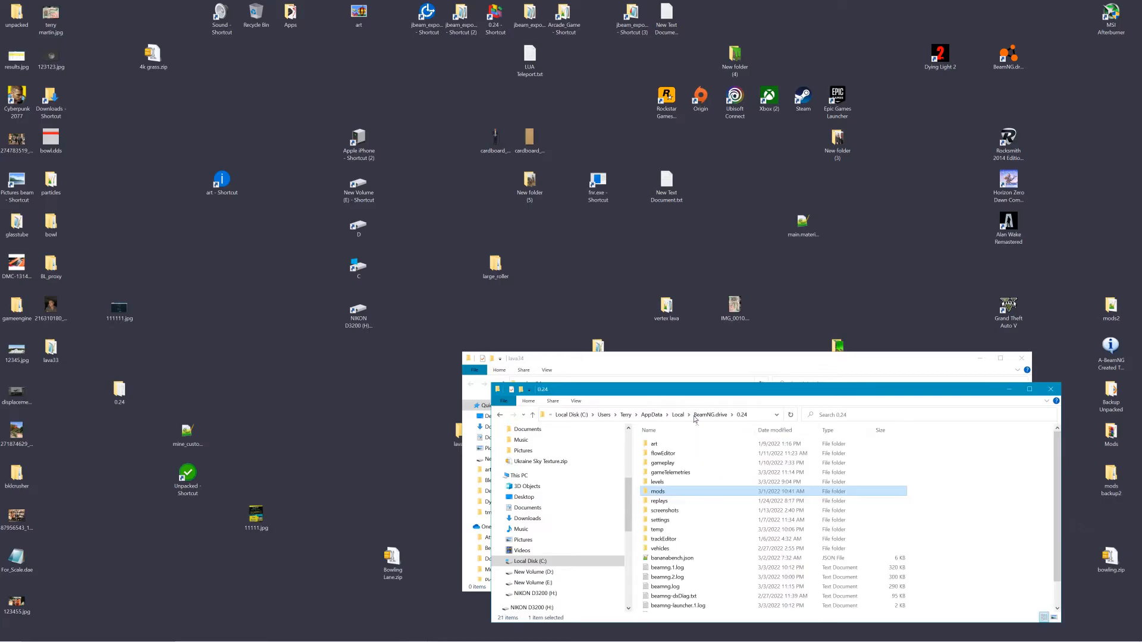
pyautogui.doubleClick(668, 485)
pyautogui.doubleClick(670, 462)
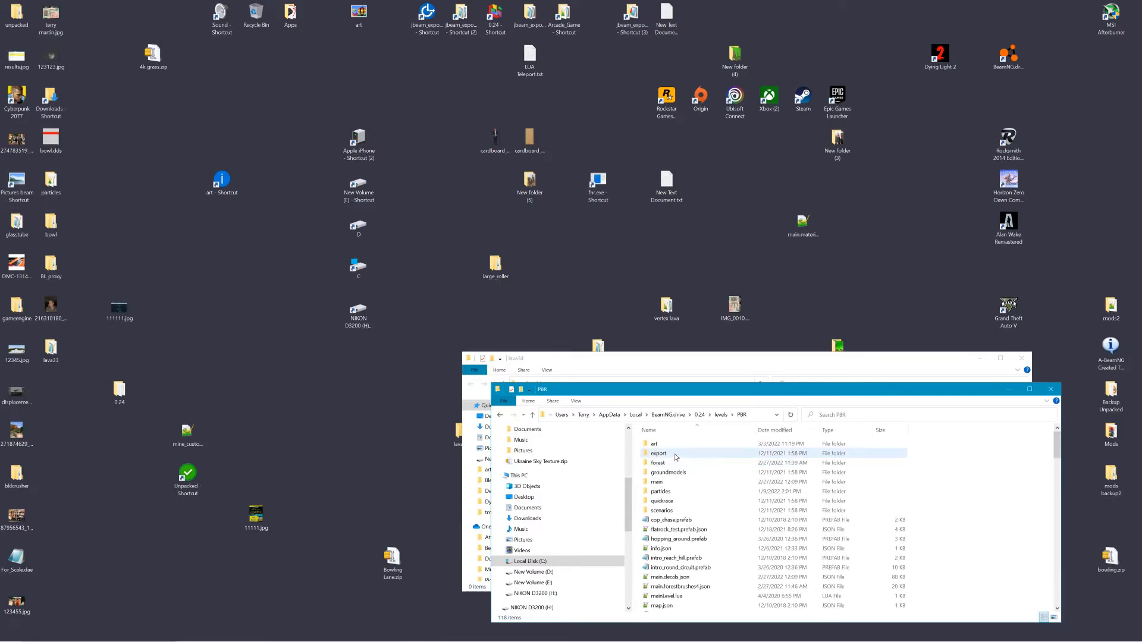
pyautogui.doubleClick(667, 446)
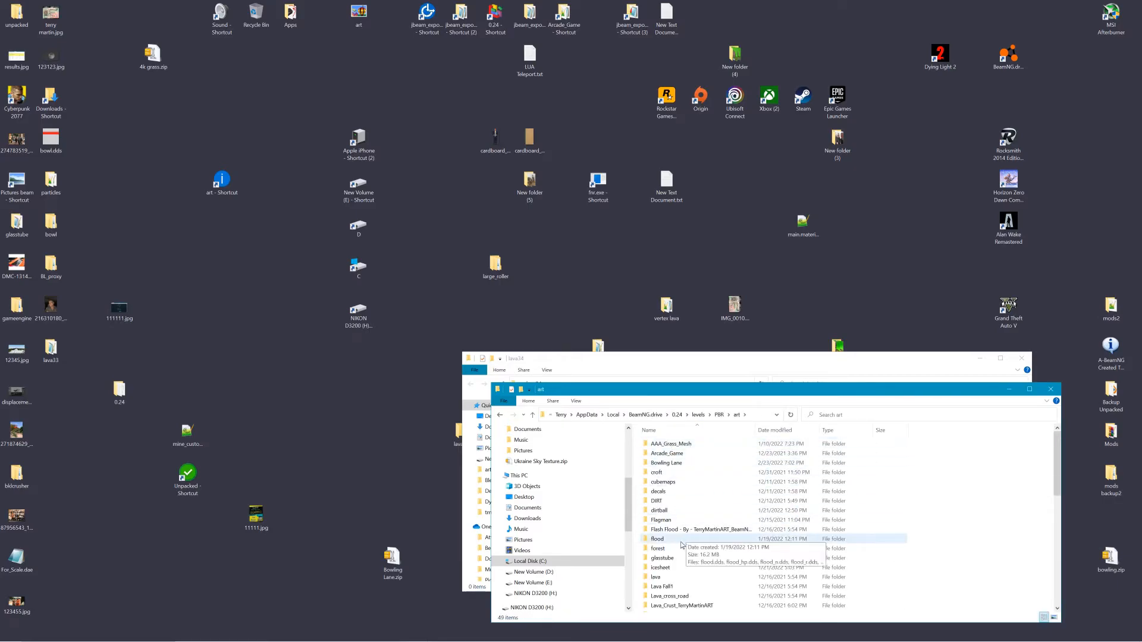
pyautogui.doubleClick(656, 577)
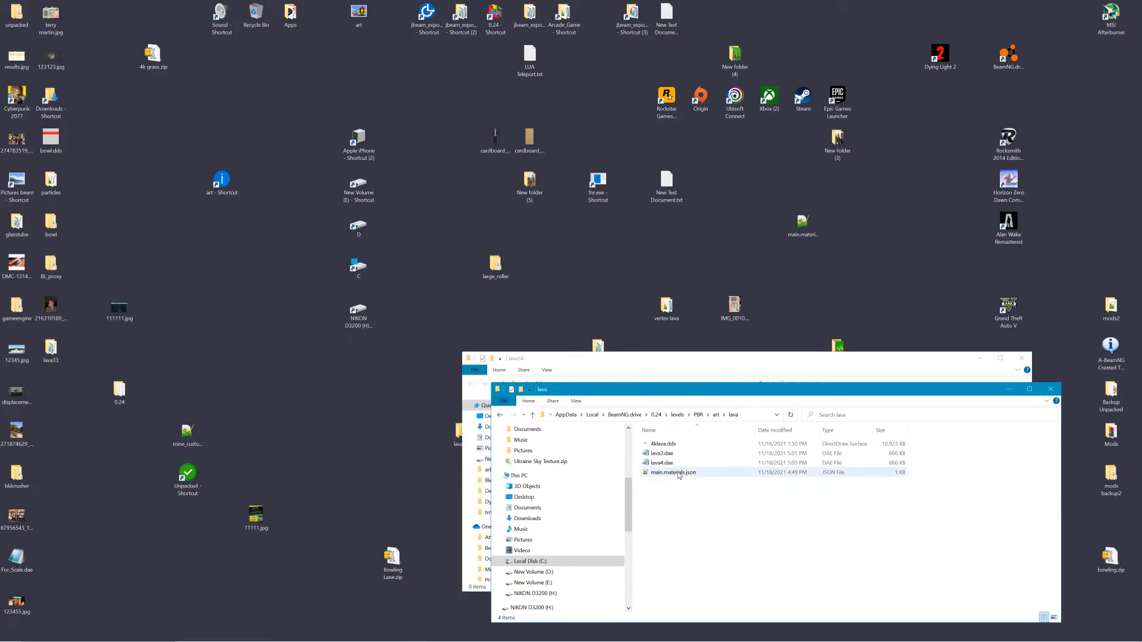
# Step: Copy the 4klava.dds texture from the level's lava folder into the lava34 folder
pyautogui.click(675, 447)
pyautogui.moveTo(672, 391); pyautogui.dragTo(935, 424)
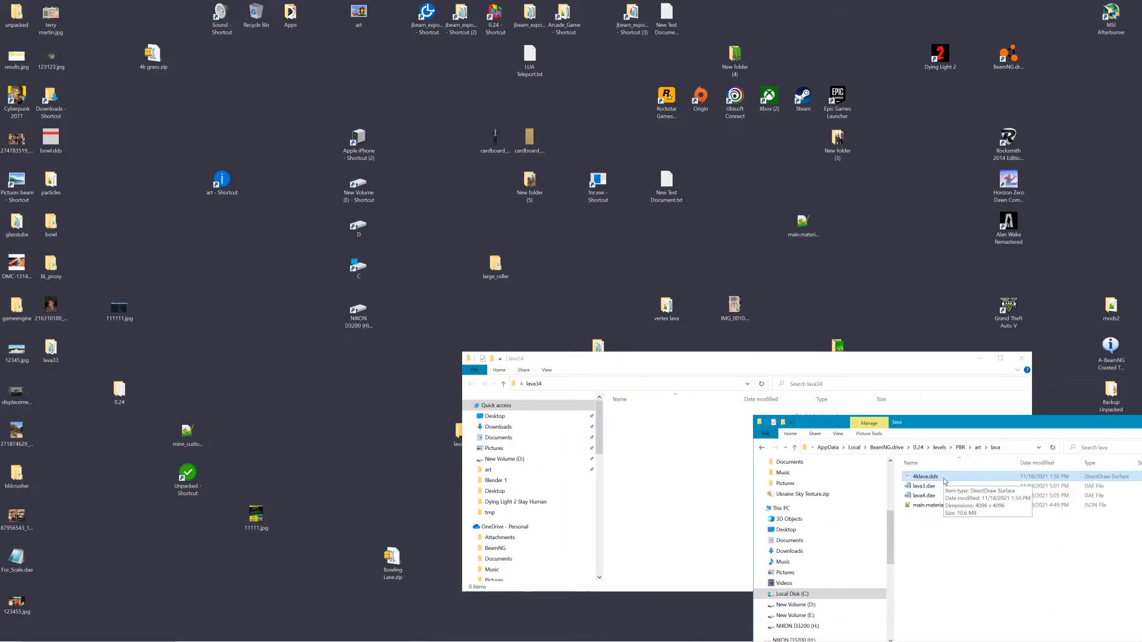
pyautogui.moveTo(938, 481); pyautogui.dragTo(659, 484)
pyautogui.moveTo(657, 482); pyautogui.dragTo(657, 481, button='right')
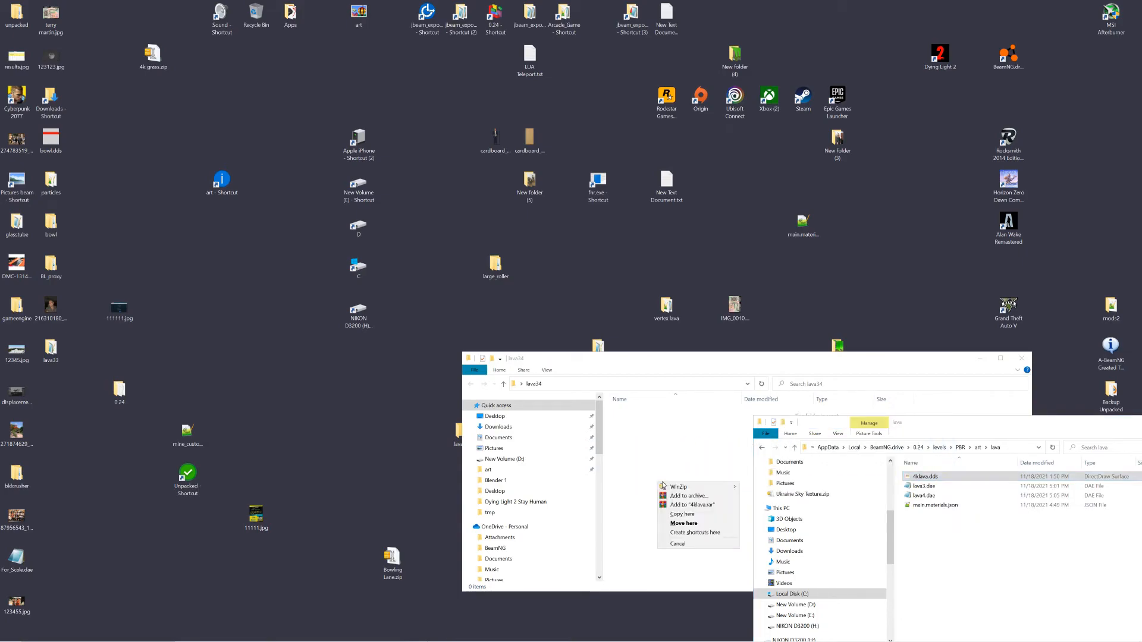
pyautogui.click(677, 515)
# Step: Rename the copied texture to lava34.dds, preview it in the image viewer and close the preview
pyautogui.rightClick(630, 416)
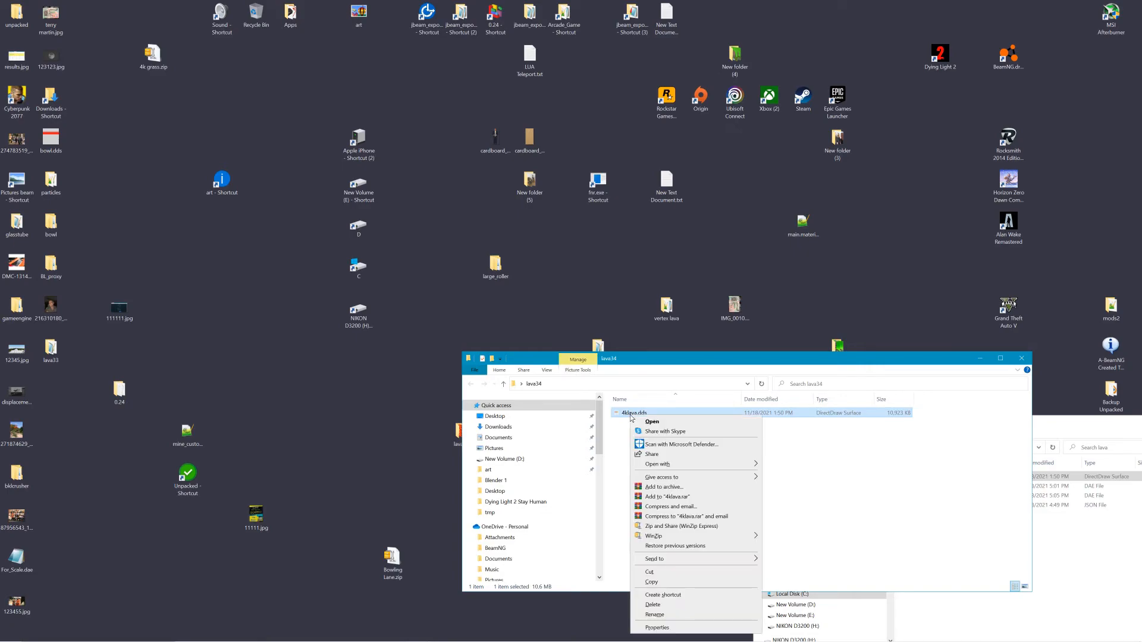
pyautogui.click(668, 613)
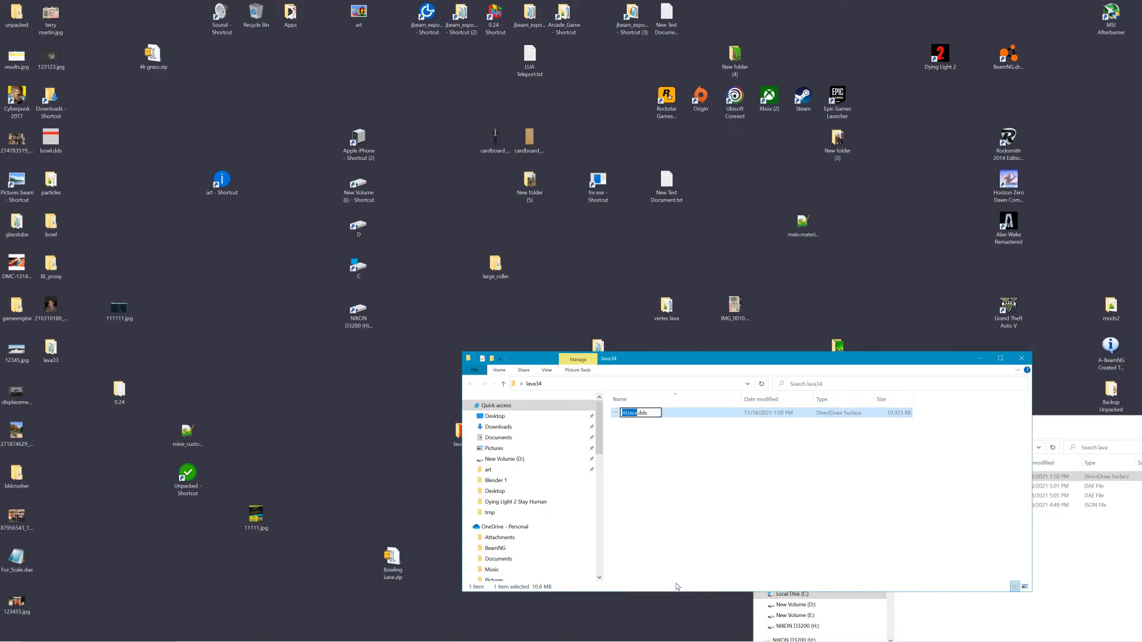
pyautogui.write('lava34')
pyautogui.click(649, 494)
pyautogui.doubleClick(632, 412)
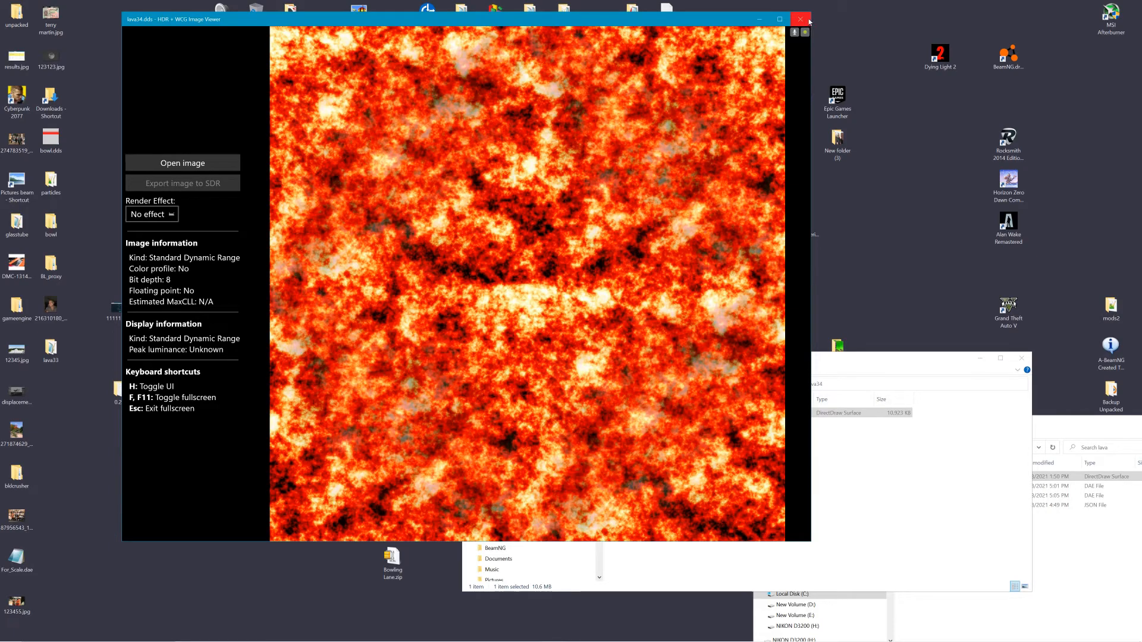
pyautogui.click(808, 21)
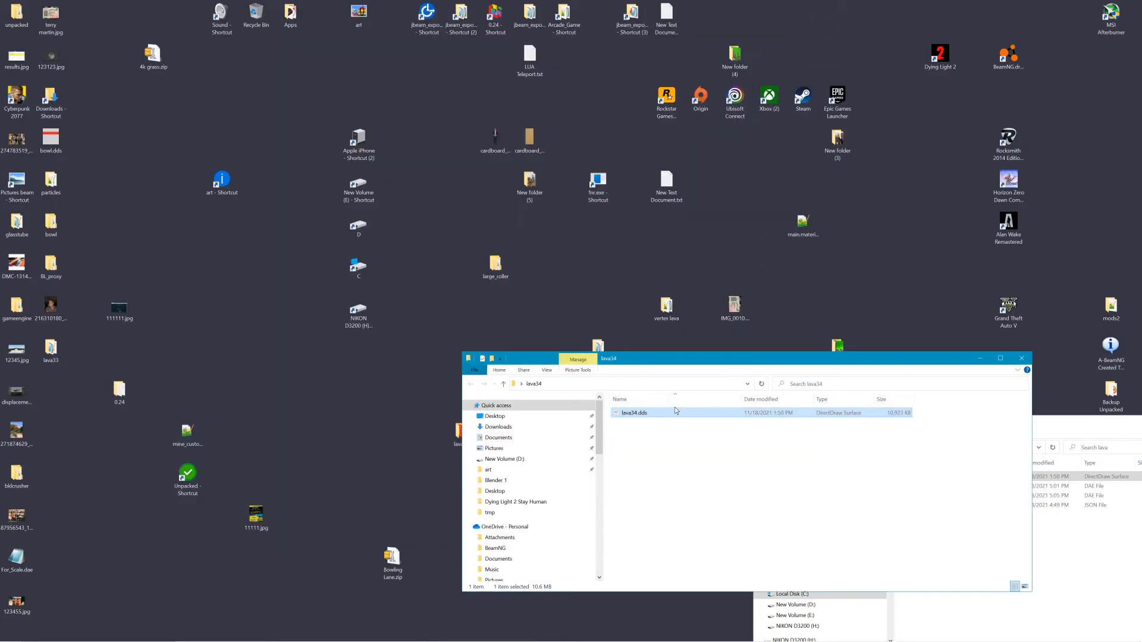
# Step: Copy the desktop's main.materials file into the lava34 folder and open the copy in Notepad++
pyautogui.moveTo(804, 223); pyautogui.dragTo(681, 427)
pyautogui.moveTo(681, 427); pyautogui.dragTo(657, 451, button='right')
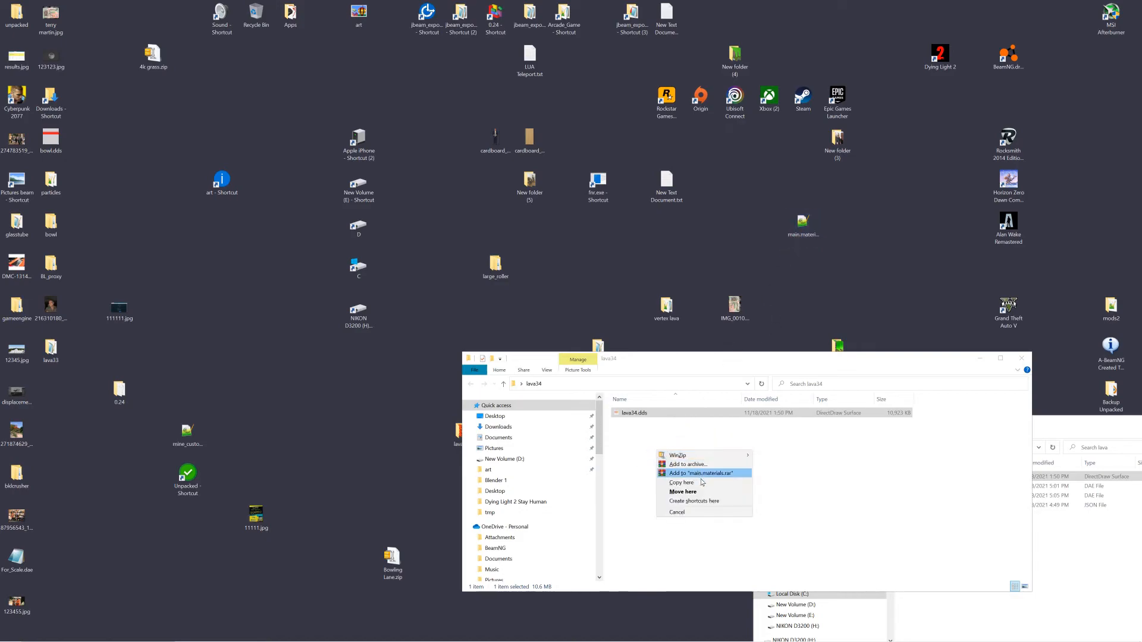
pyautogui.click(699, 483)
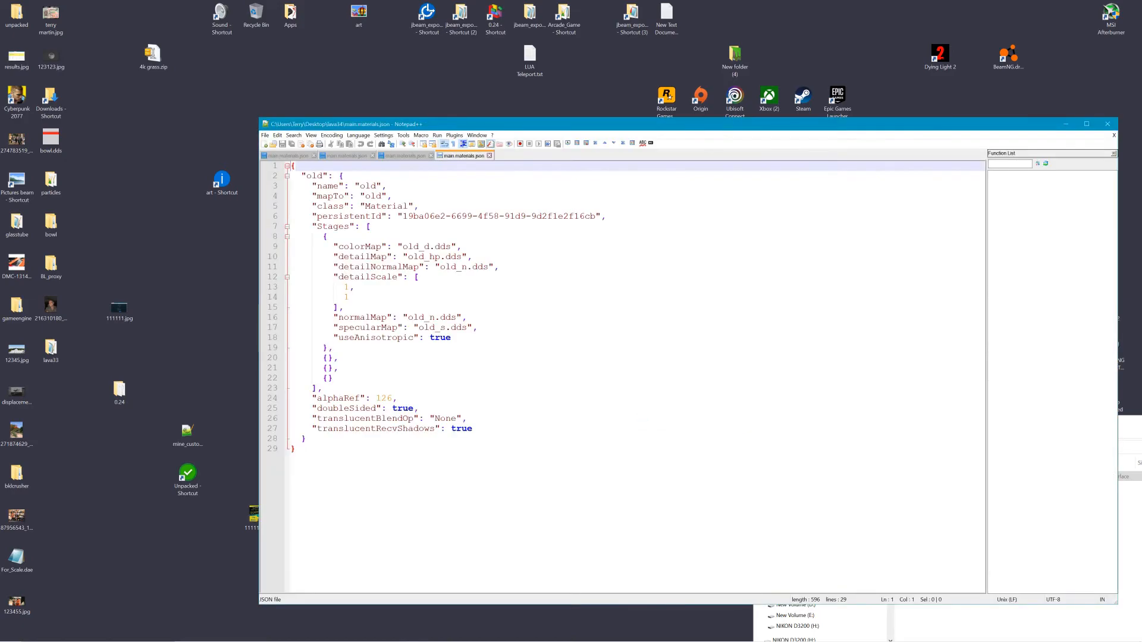
# Step: Replace "old" with lava34 in the material's key, name and mapTo entries
pyautogui.doubleClick(314, 175)
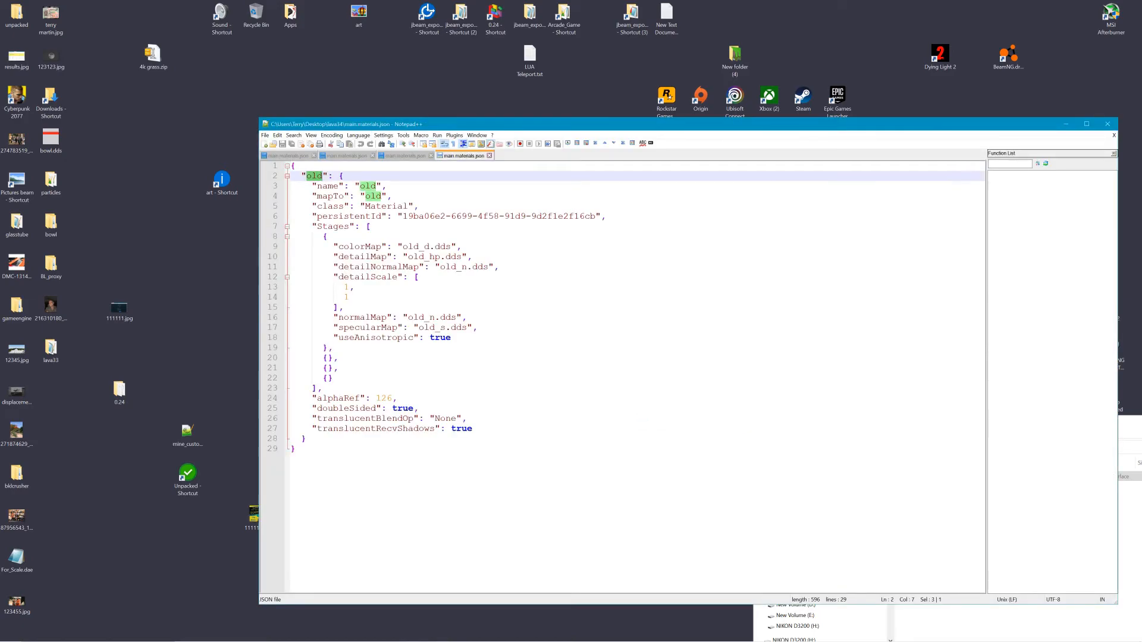
pyautogui.write('lava34')
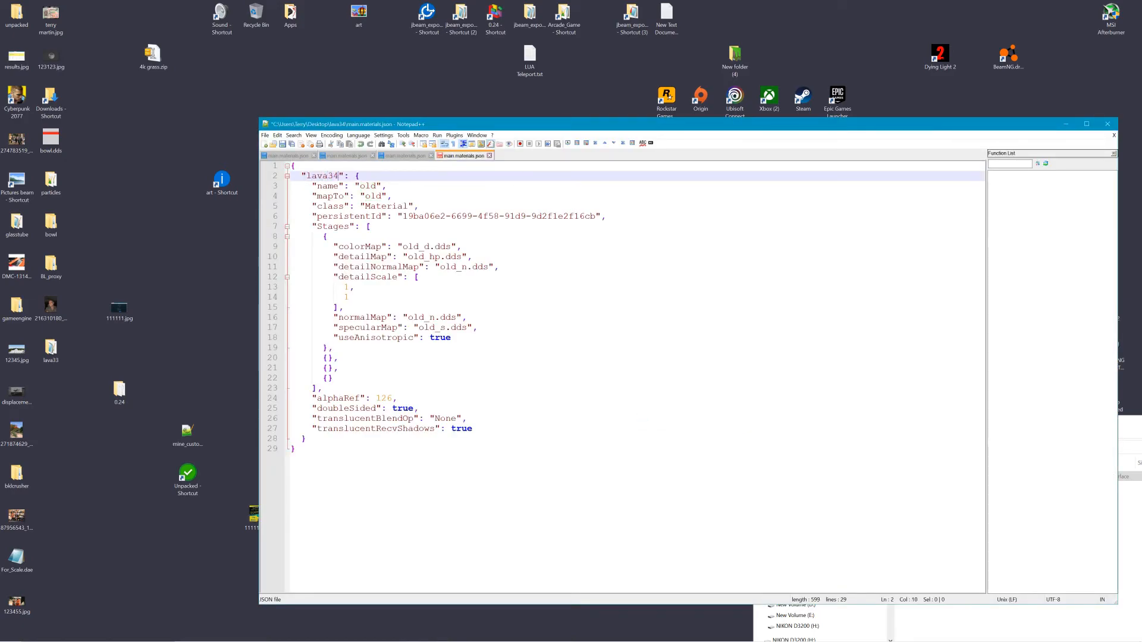
pyautogui.moveTo(306, 176); pyautogui.dragTo(381, 196)
pyautogui.hotkey('ctrl', 'v')
pyautogui.hotkey('ctrl', 'v')
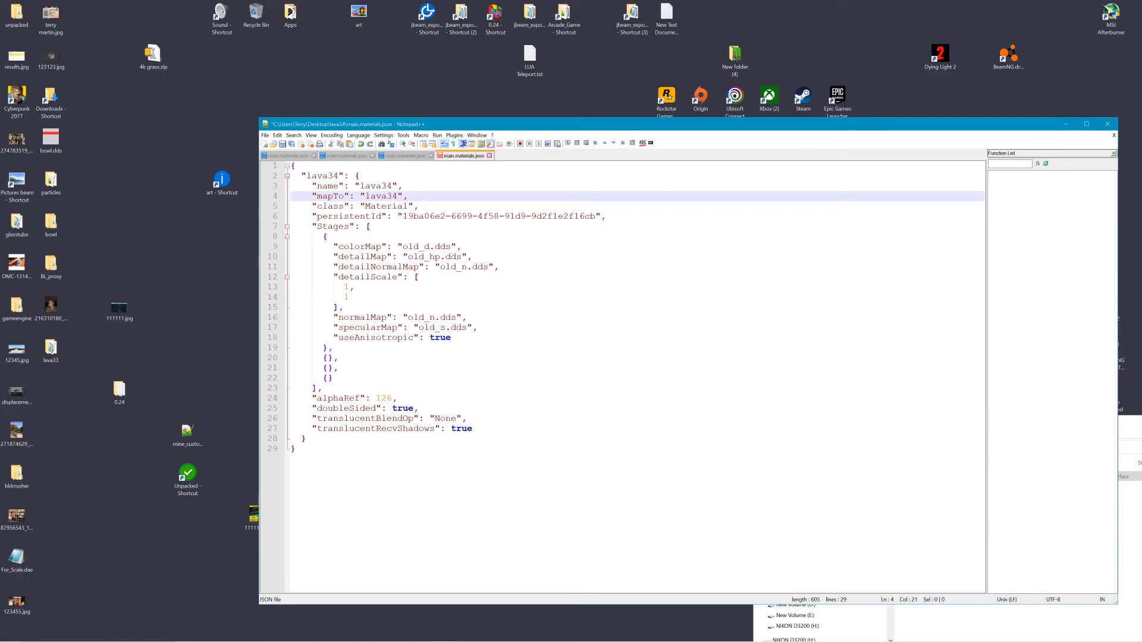
# Step: Set the material's colorMap to lava34.dds
pyautogui.moveTo(403, 247); pyautogui.dragTo(435, 247)
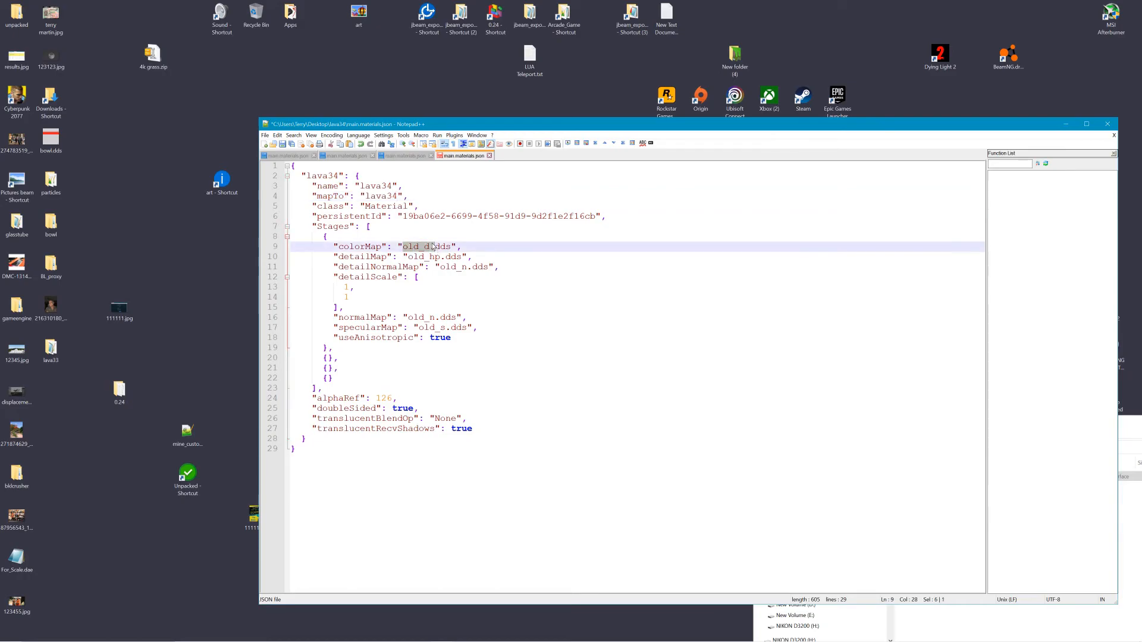
pyautogui.write('lava34.')
pyautogui.press('BackSpace')
pyautogui.write('.')
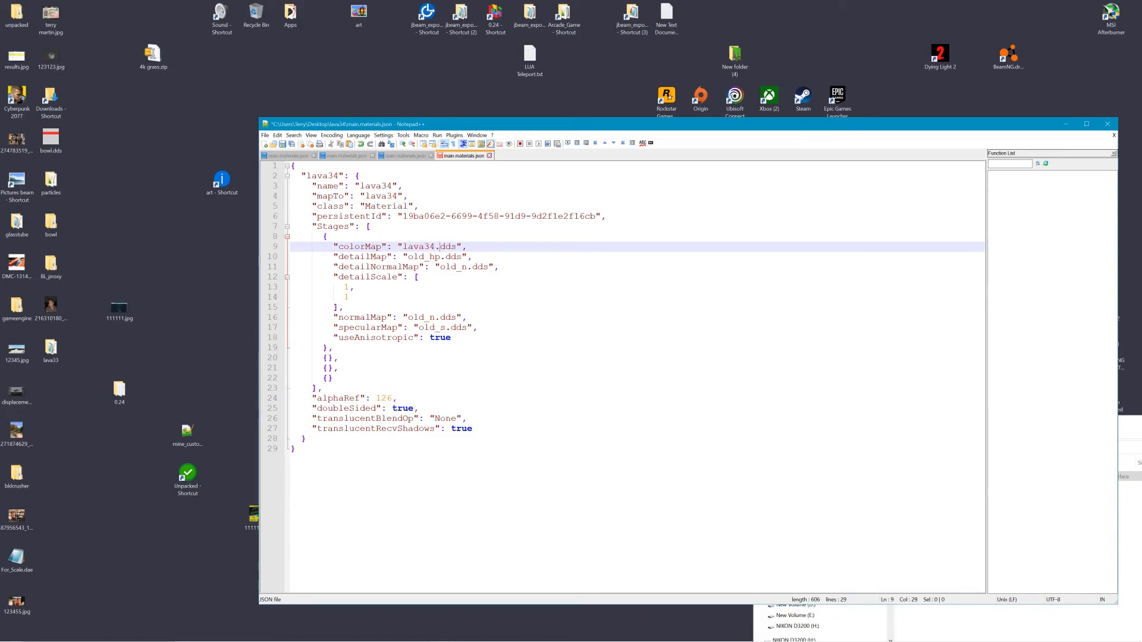
# Step: Clear the file names from the detailMap, detailNormalMap, normalMap and specularMap entries, leaving empty quotes
pyautogui.moveTo(408, 257); pyautogui.dragTo(478, 267)
pyautogui.press('Delete')
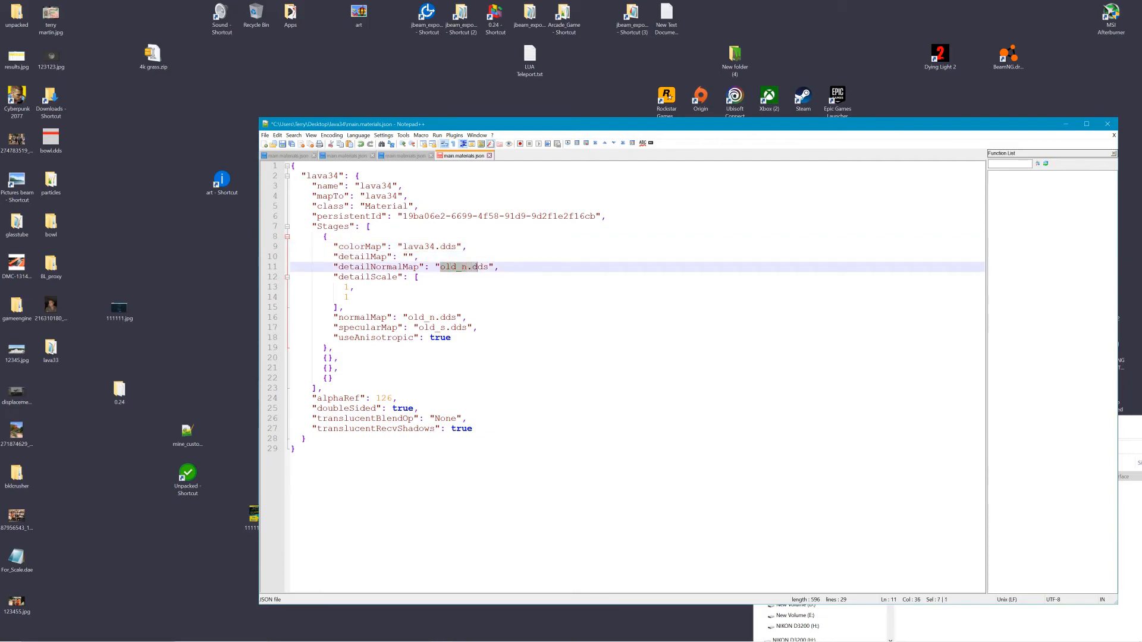
pyautogui.press('Delete')
pyautogui.click(408, 317)
pyautogui.moveTo(408, 317); pyautogui.dragTo(463, 328)
pyautogui.press('Delete')
pyautogui.press('Delete')
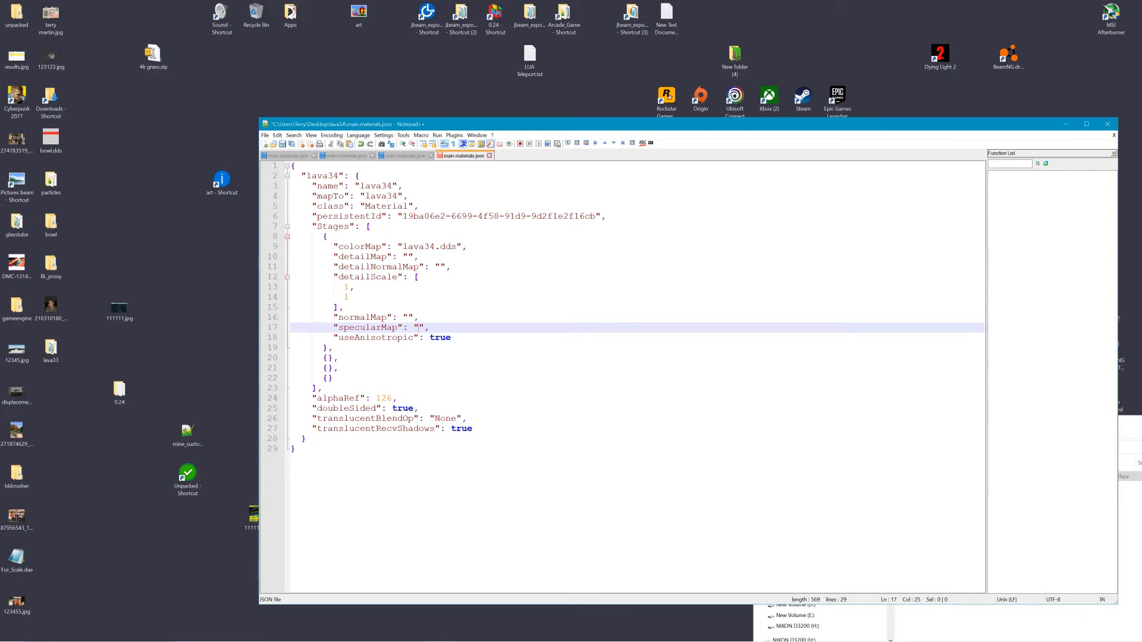
# Step: Check the full path of the lava34 folder in File Explorer and close that folder window
pyautogui.click(403, 247)
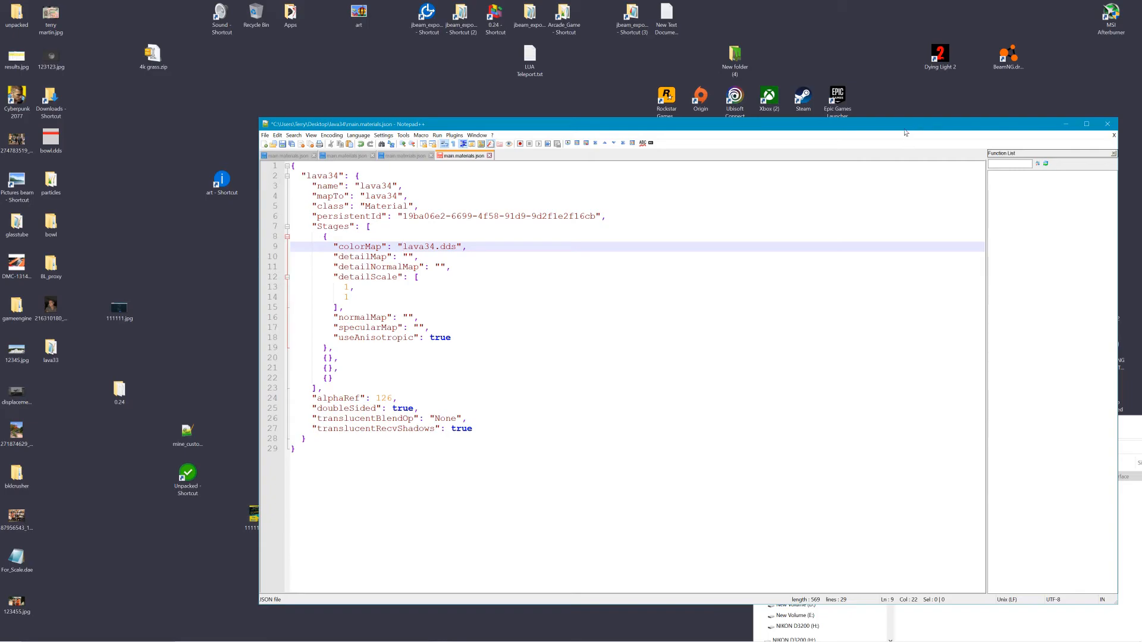
pyautogui.moveTo(996, 126); pyautogui.dragTo(826, 146)
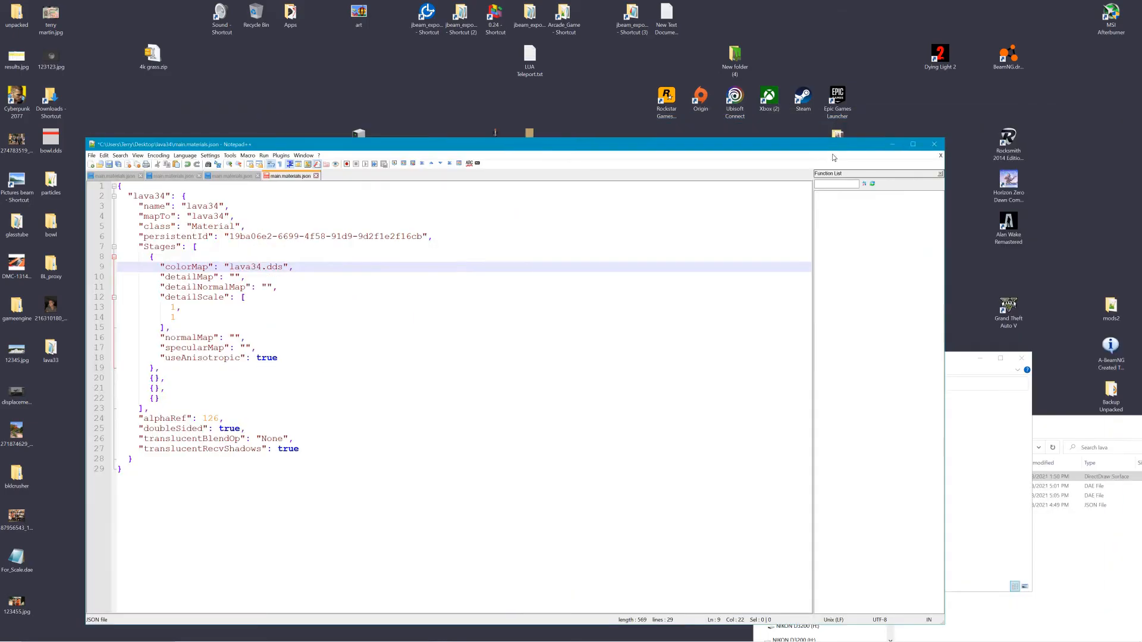
pyautogui.click(991, 364)
pyautogui.click(133, 31)
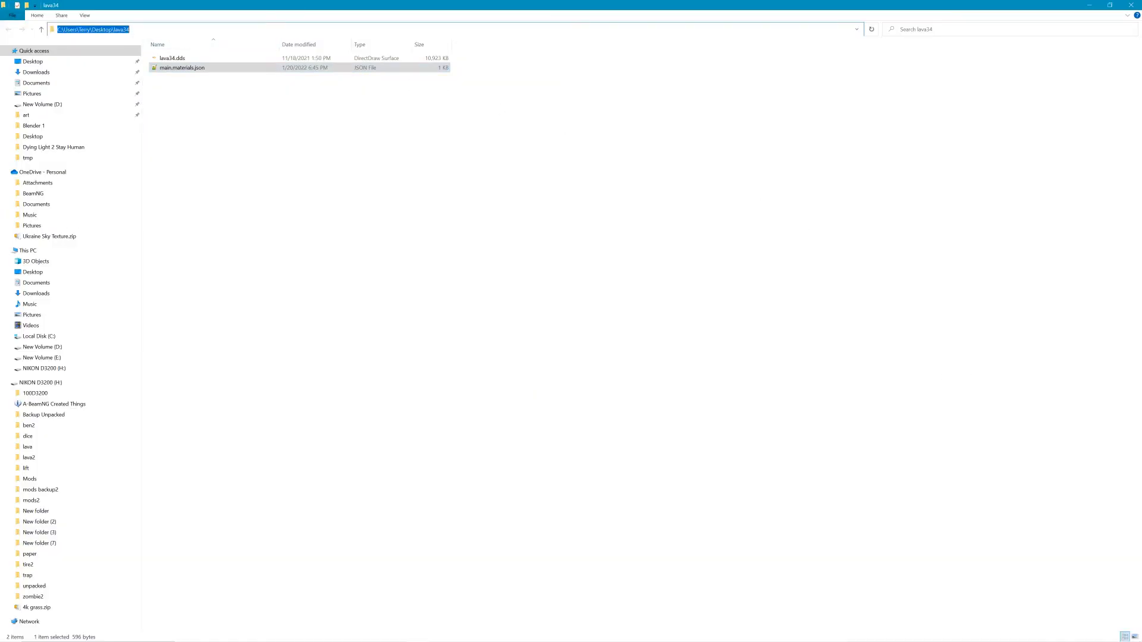
pyautogui.rightClick(110, 32)
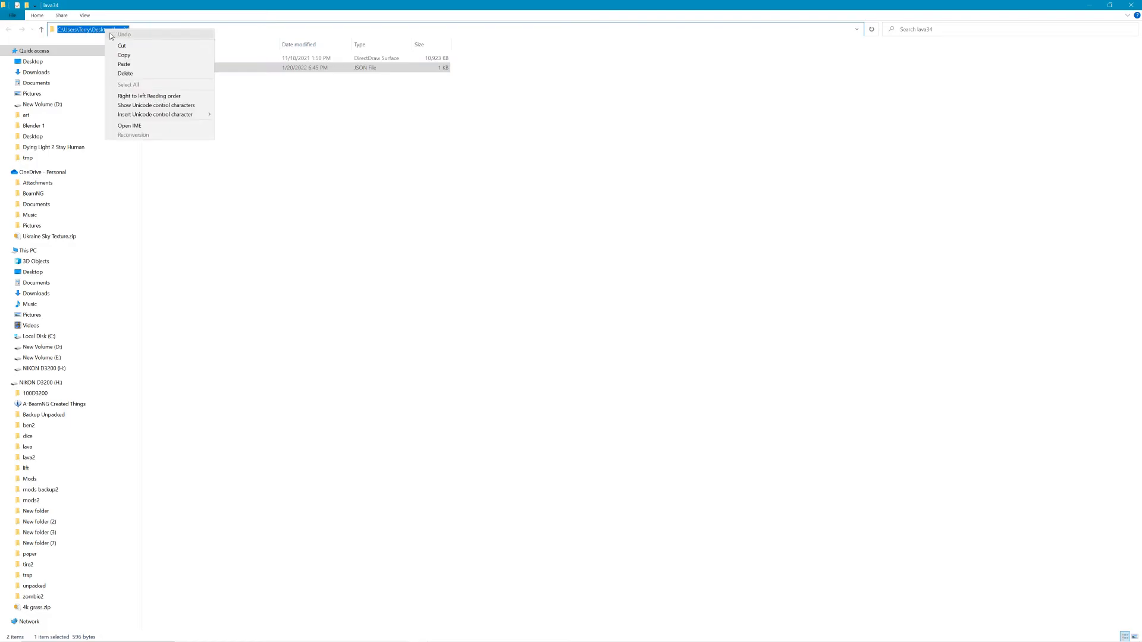
pyautogui.click(95, 30)
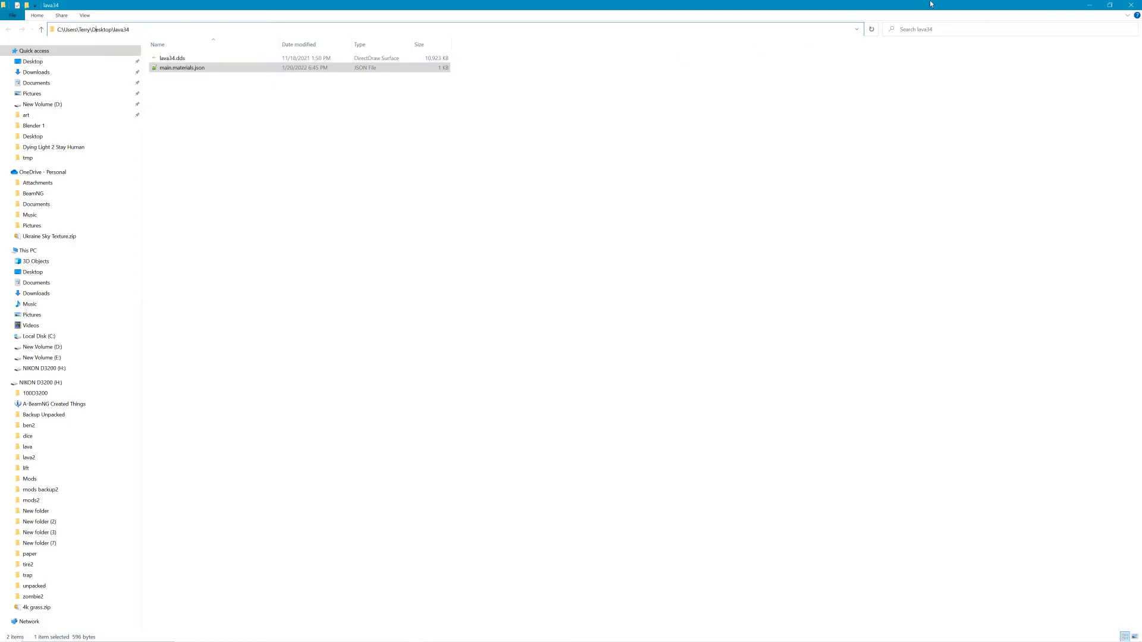
pyautogui.click(1131, 5)
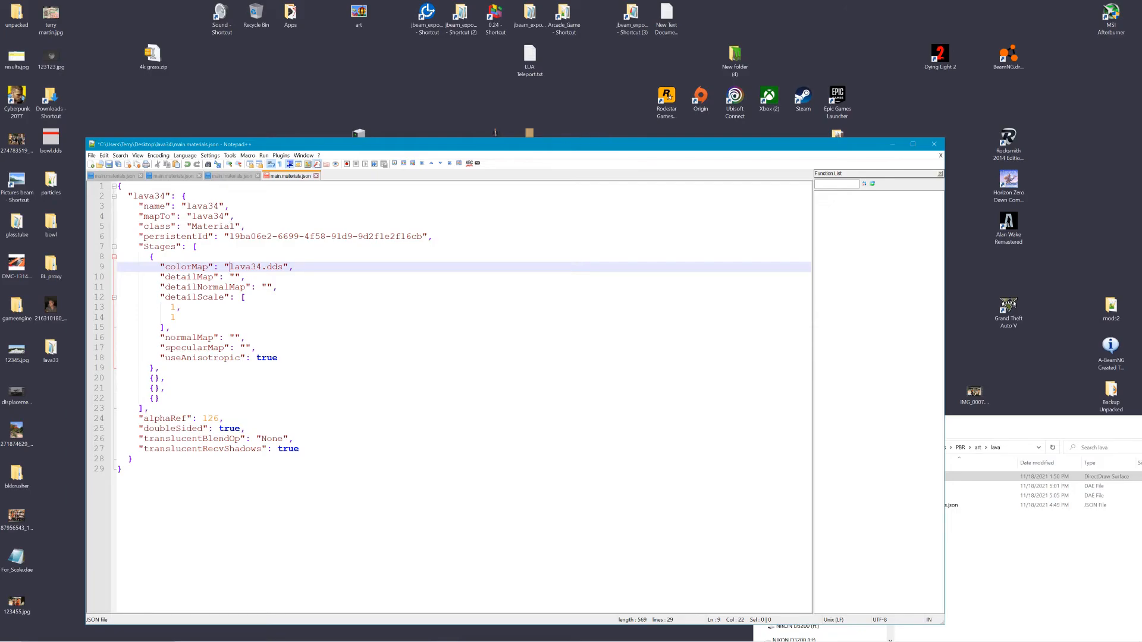
# Step: Save the edited main.materials.json and close the text editor
pyautogui.click(109, 164)
pyautogui.click(934, 145)
# Step: Examine the texture, DAE models and materials file in the PBR level's lava folder, and close that folder window
pyautogui.moveTo(953, 418); pyautogui.dragTo(611, 267)
pyautogui.click(596, 350)
pyautogui.click(596, 366)
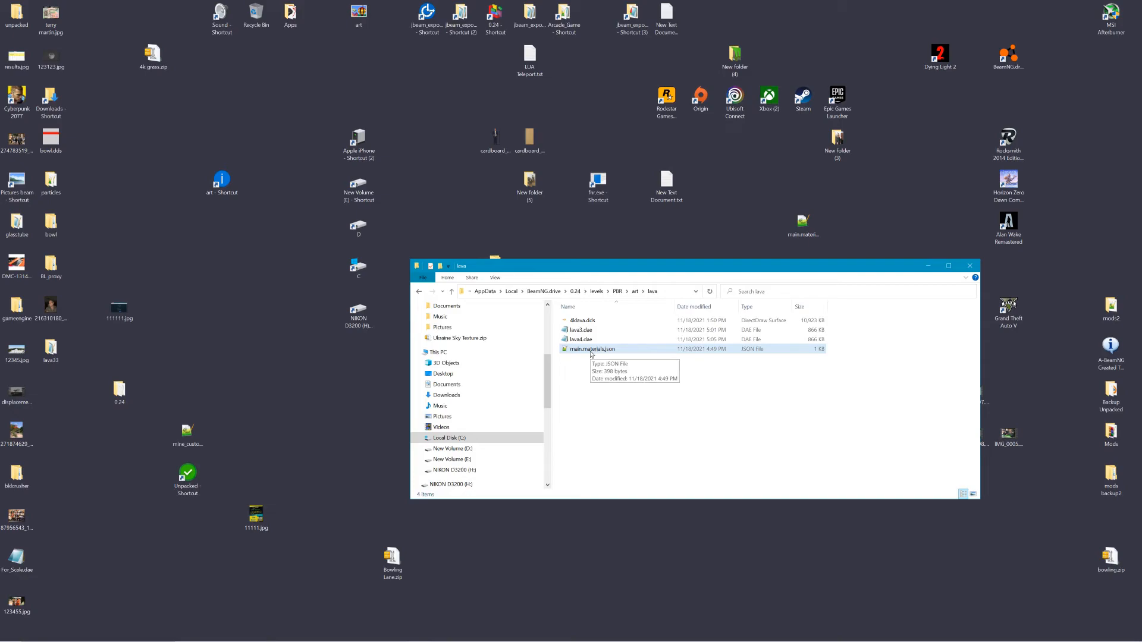
pyautogui.click(593, 331)
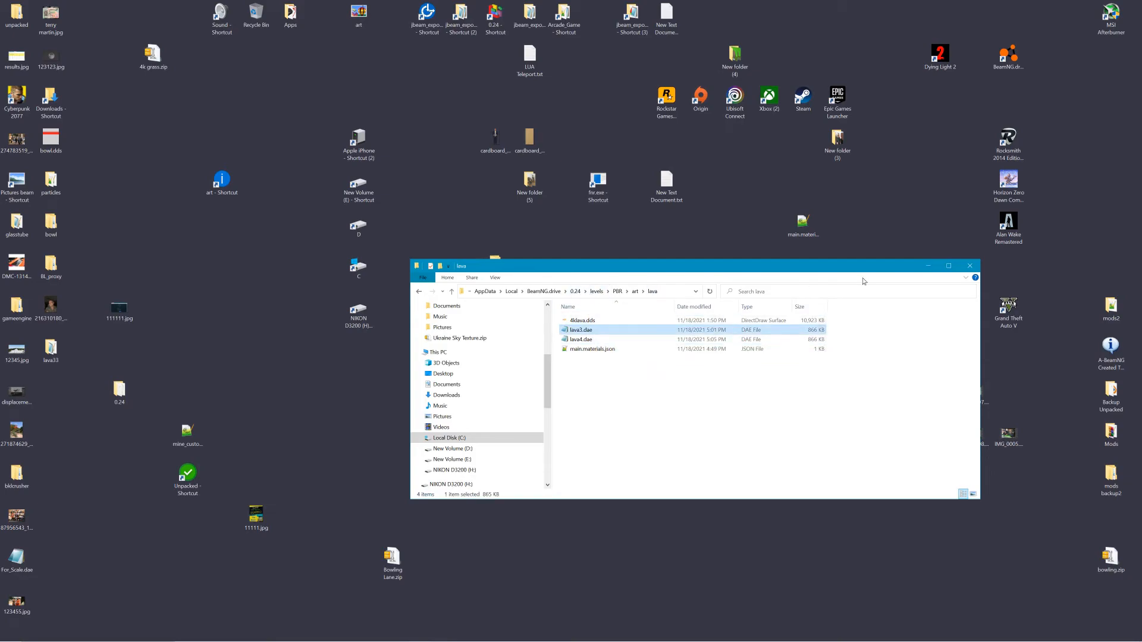
pyautogui.click(966, 264)
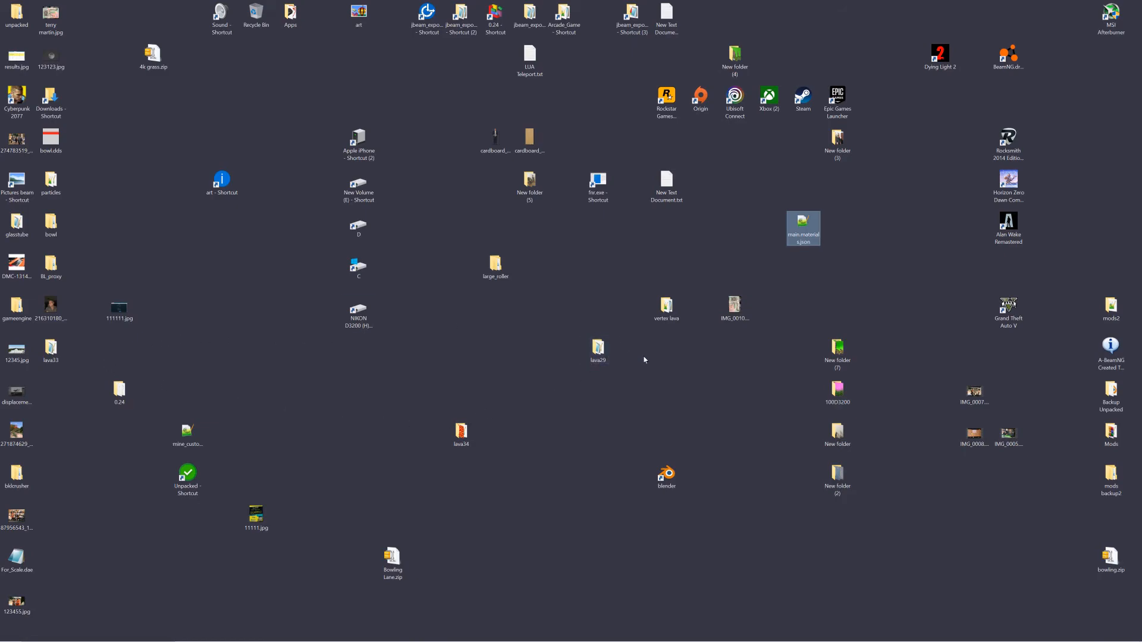
# Step: Reopen main.materials.json from the lava34 folder, compare its colorMap entry with the texture's file name, and close the file
pyautogui.doubleClick(462, 433)
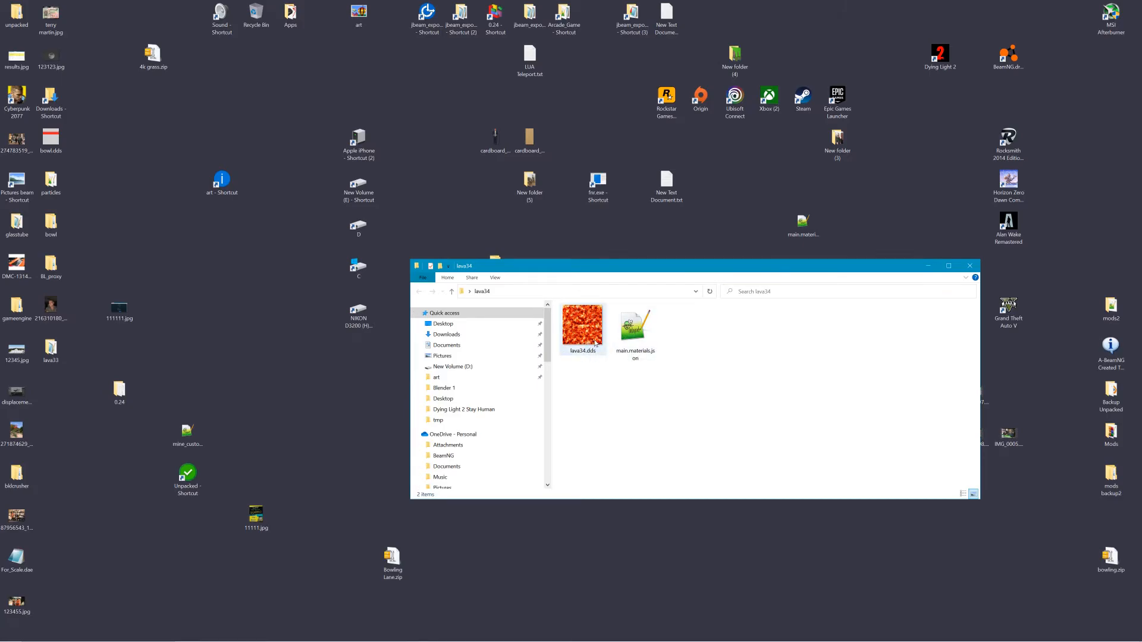
pyautogui.doubleClick(634, 329)
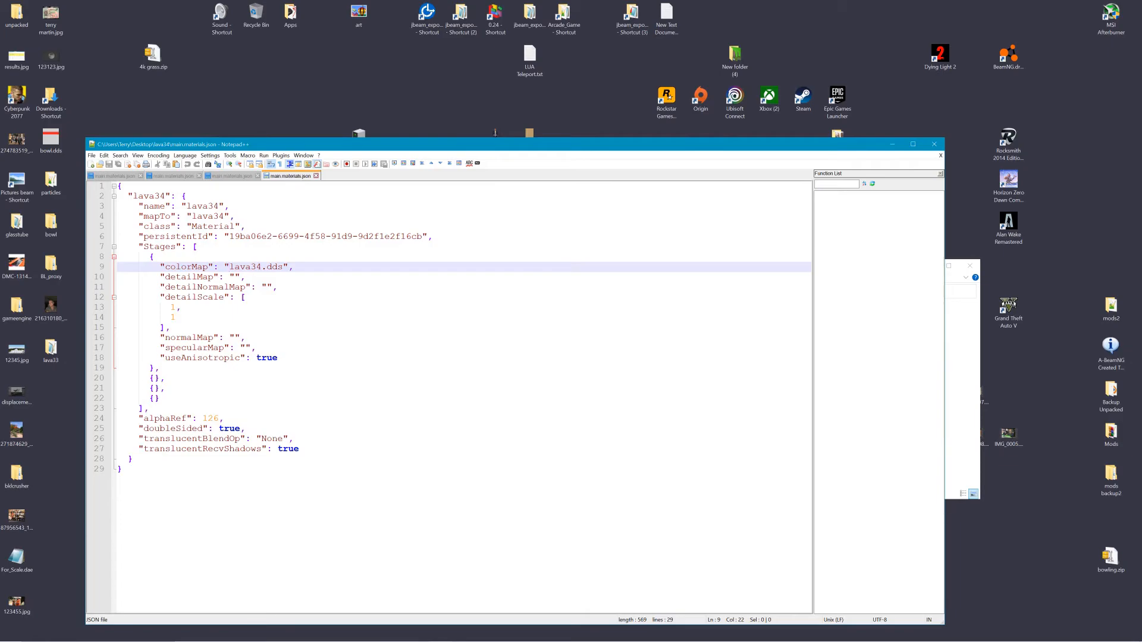
pyautogui.moveTo(231, 267); pyautogui.dragTo(284, 266)
pyautogui.click(934, 144)
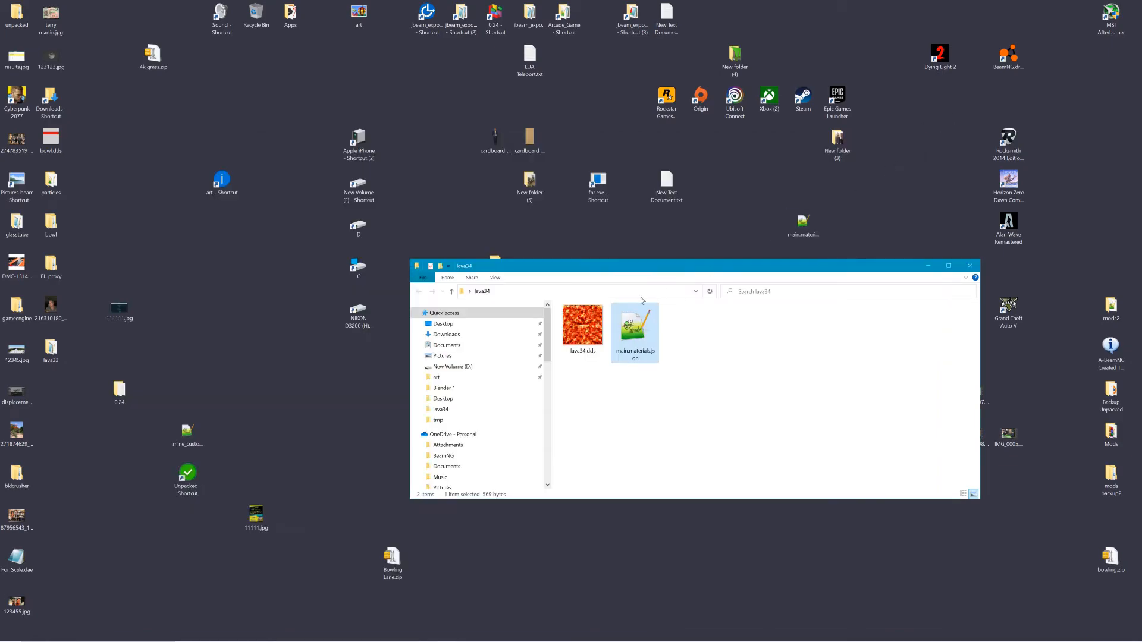
# Step: Locate the lava34 folder on the Desktop and inspect the industrial level's art folder under BeamNG.drive 0.24, closing that window
pyautogui.click(453, 291)
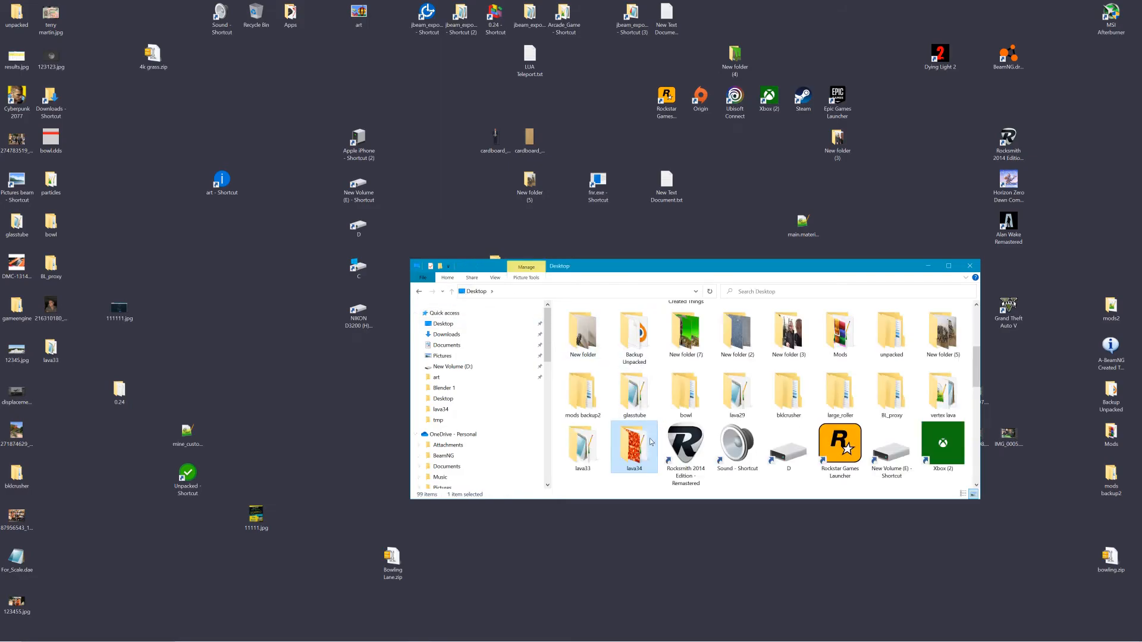
pyautogui.rightClick(638, 450)
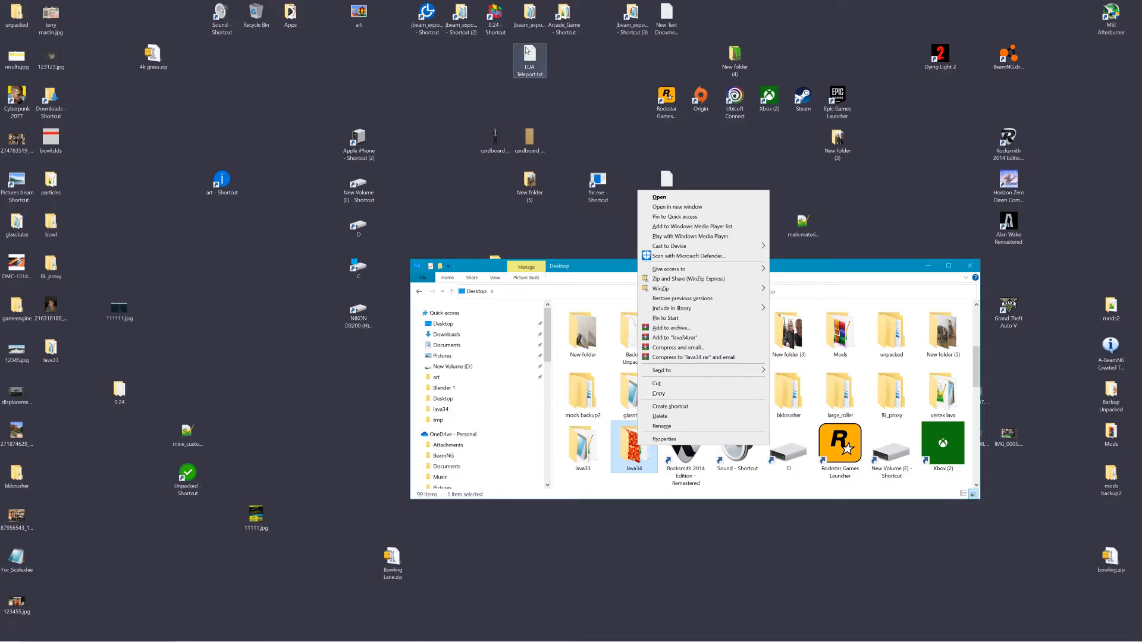
pyautogui.doubleClick(495, 17)
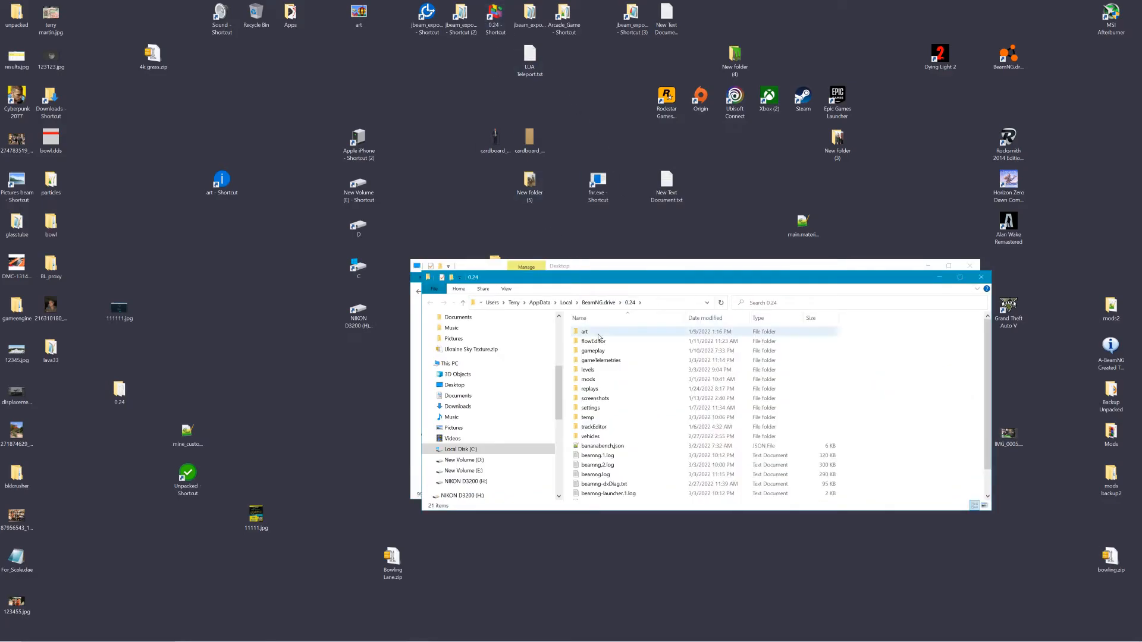
pyautogui.doubleClick(588, 369)
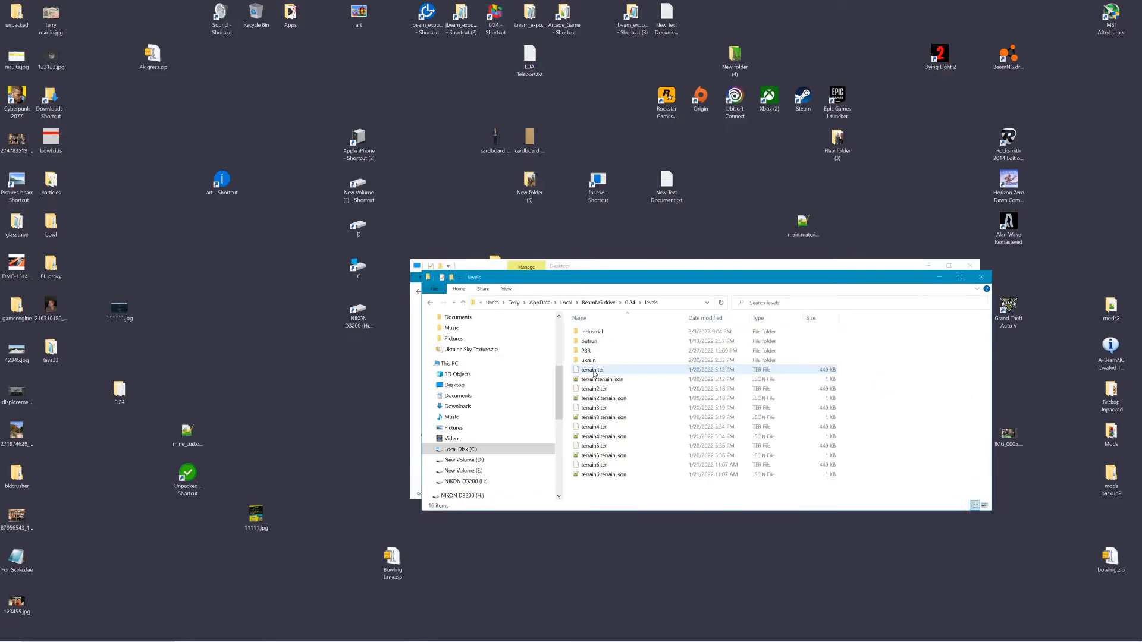
pyautogui.doubleClick(602, 333)
pyautogui.doubleClick(601, 334)
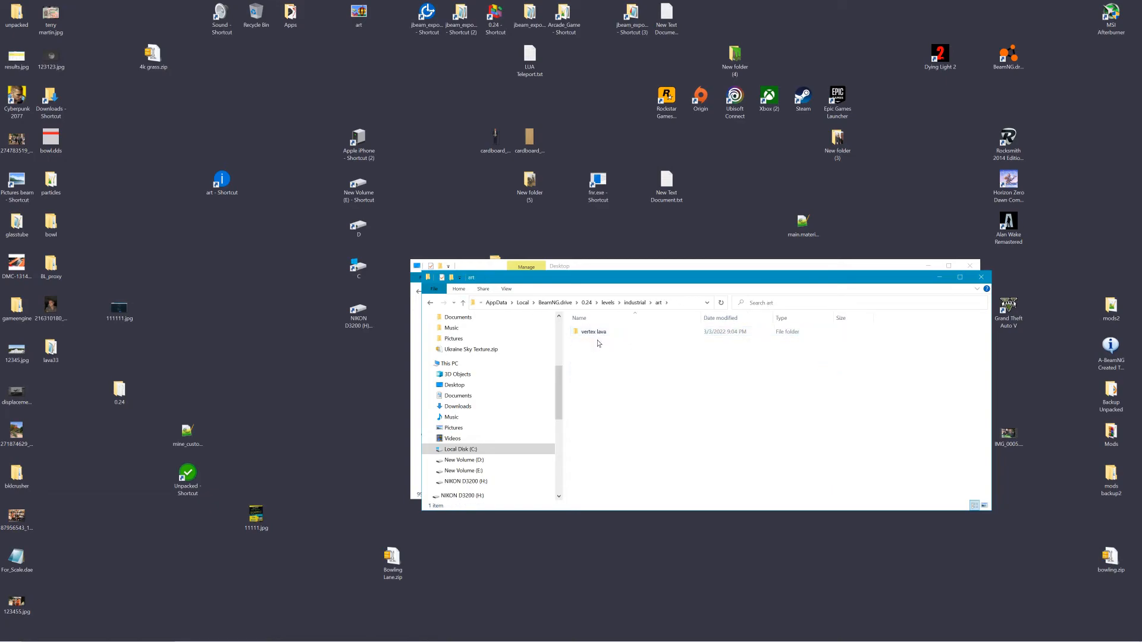
pyautogui.rightClick(584, 348)
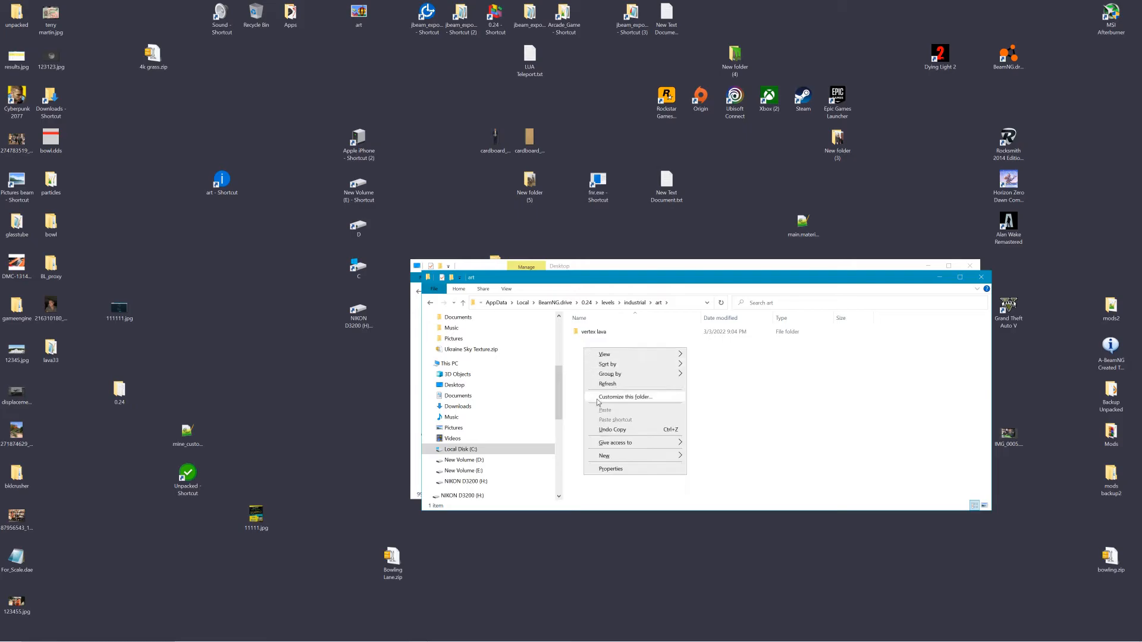
pyautogui.click(600, 331)
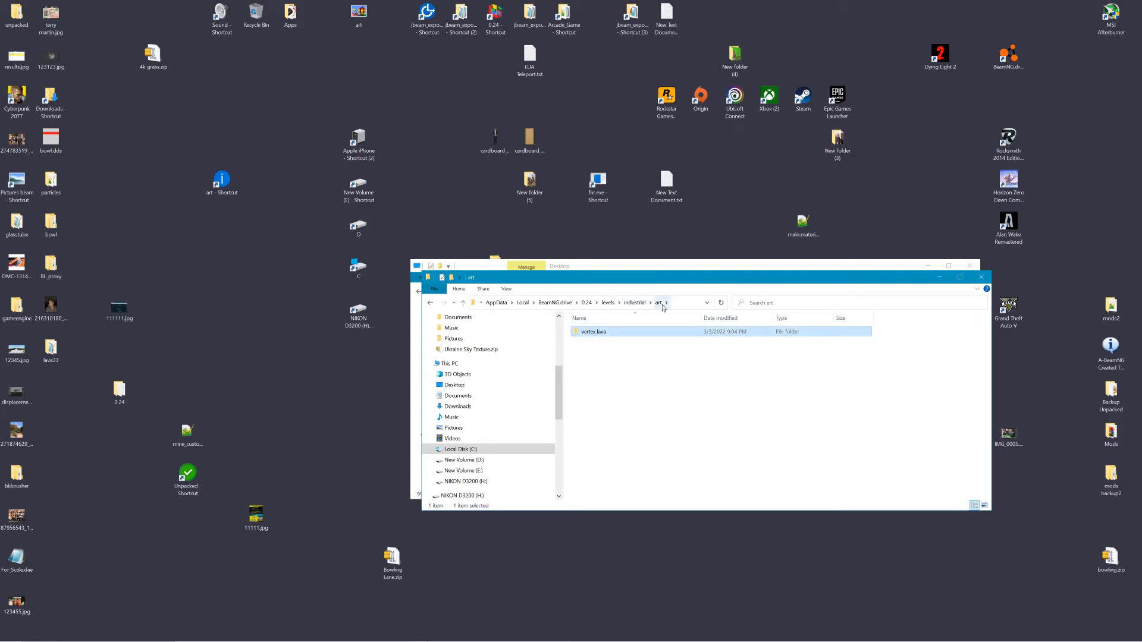
pyautogui.click(981, 277)
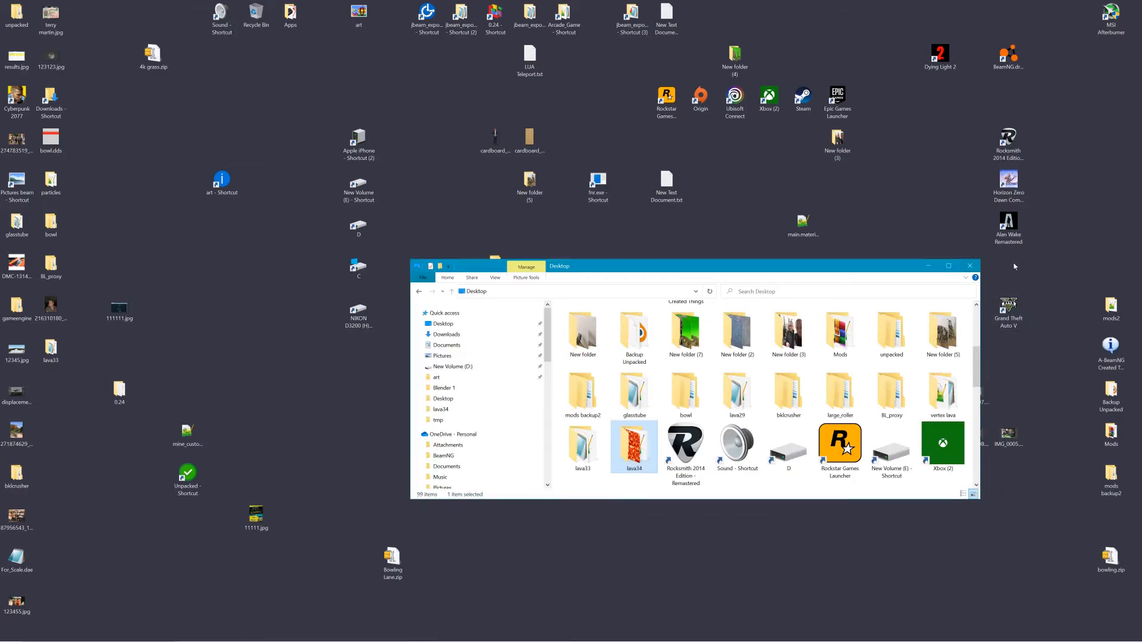
# Step: Launch BeamNG.drive and spawn in Freeroam on the Cliff map at the default Hill spawn point
pyautogui.doubleClick(1006, 57)
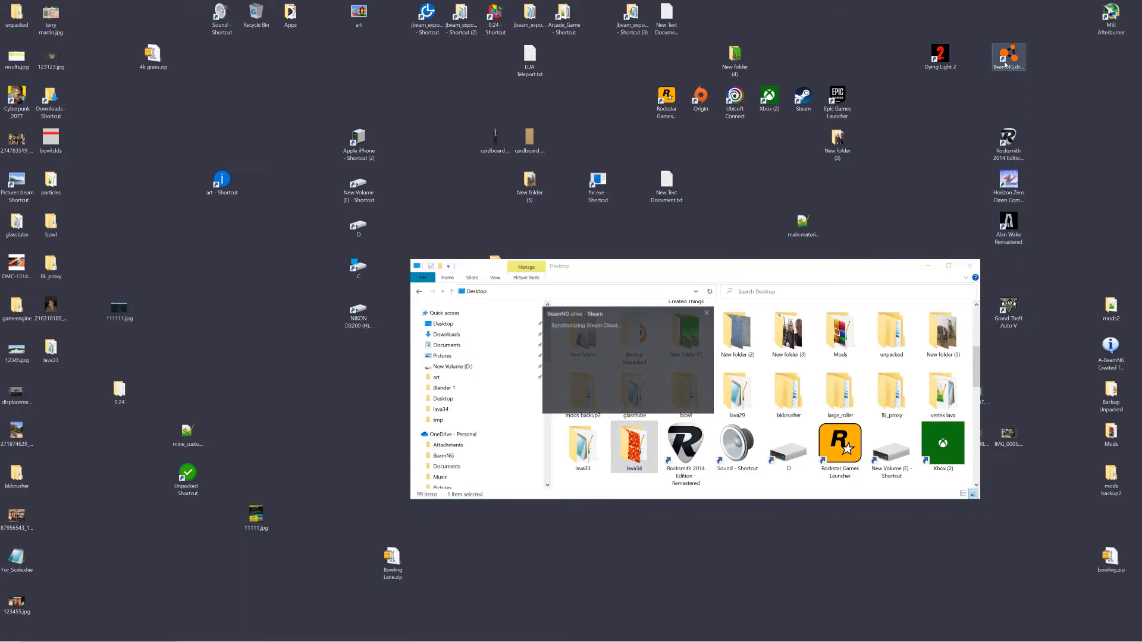
pyautogui.click(512, 295)
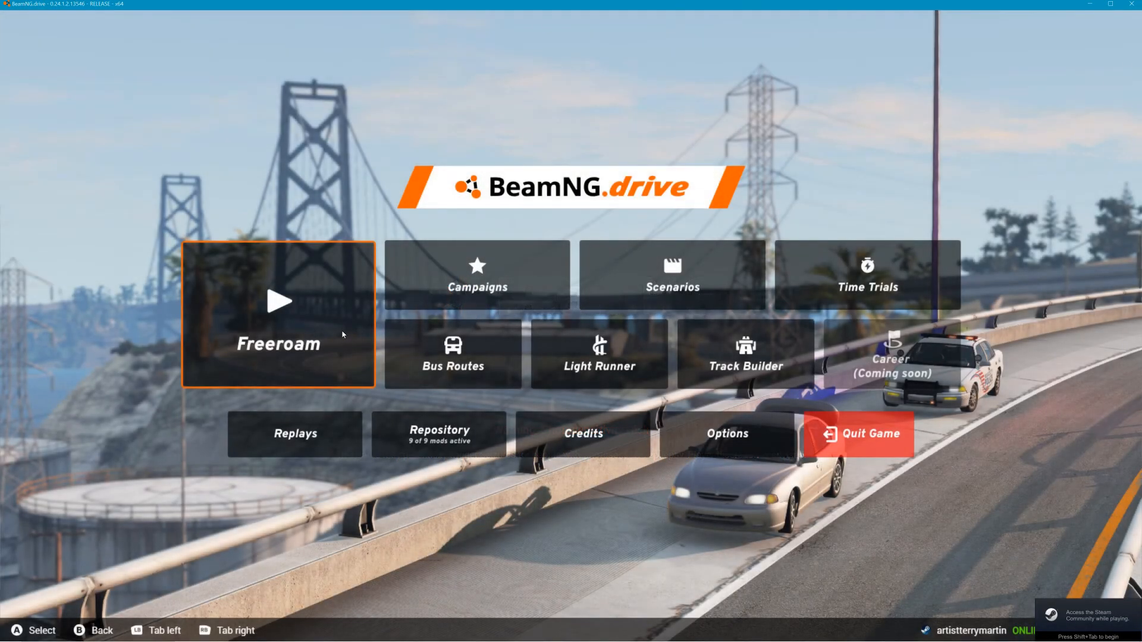
pyautogui.click(278, 305)
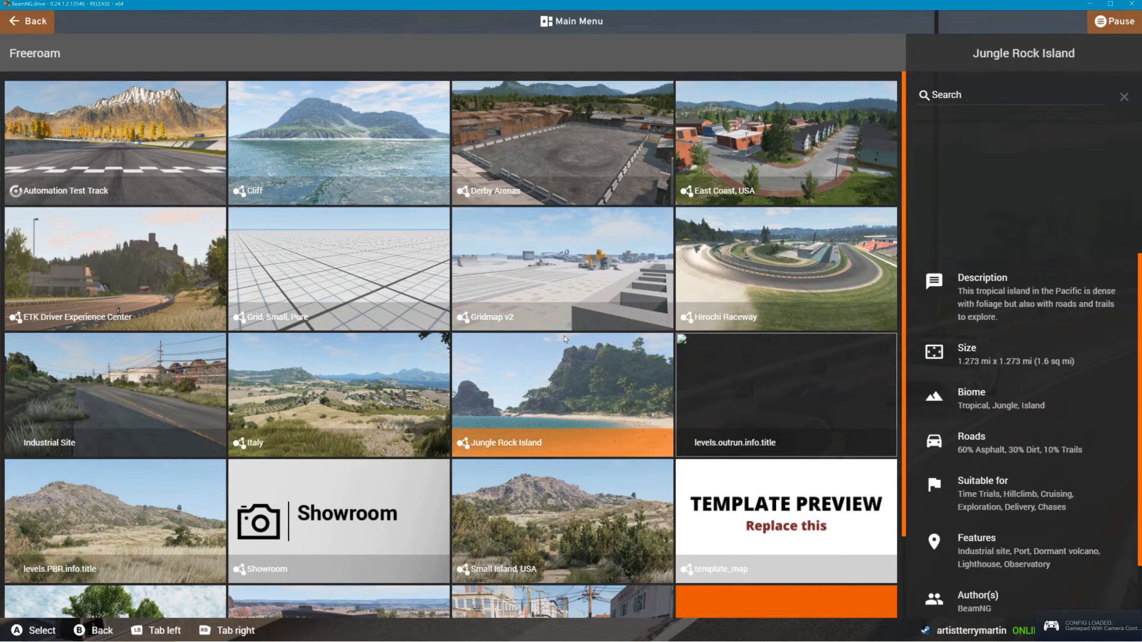
pyautogui.click(356, 153)
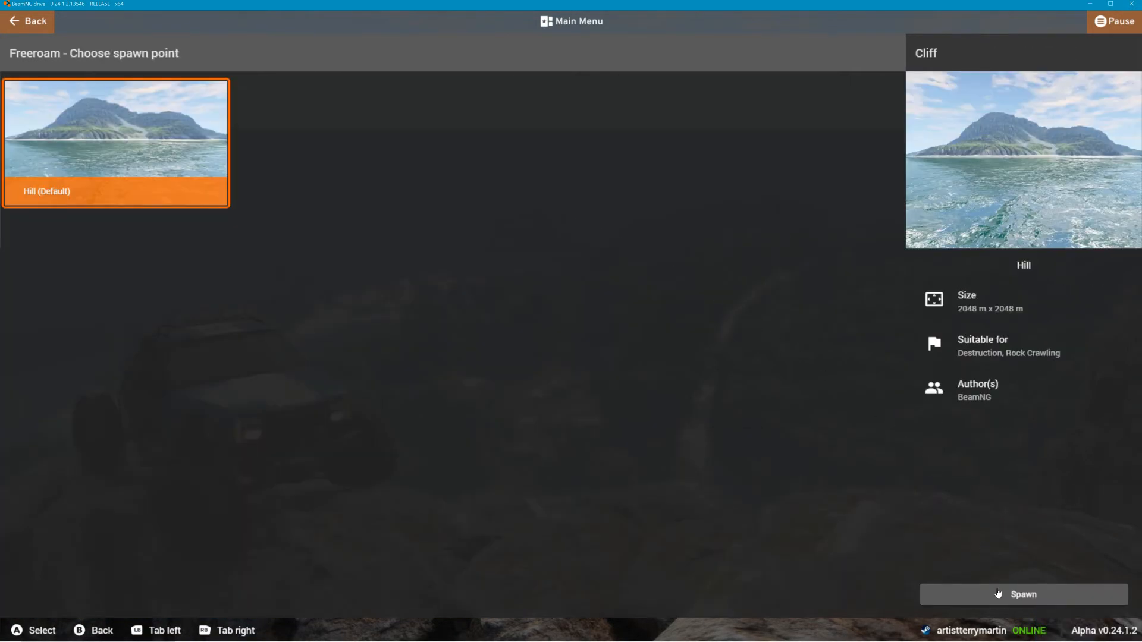
pyautogui.click(997, 593)
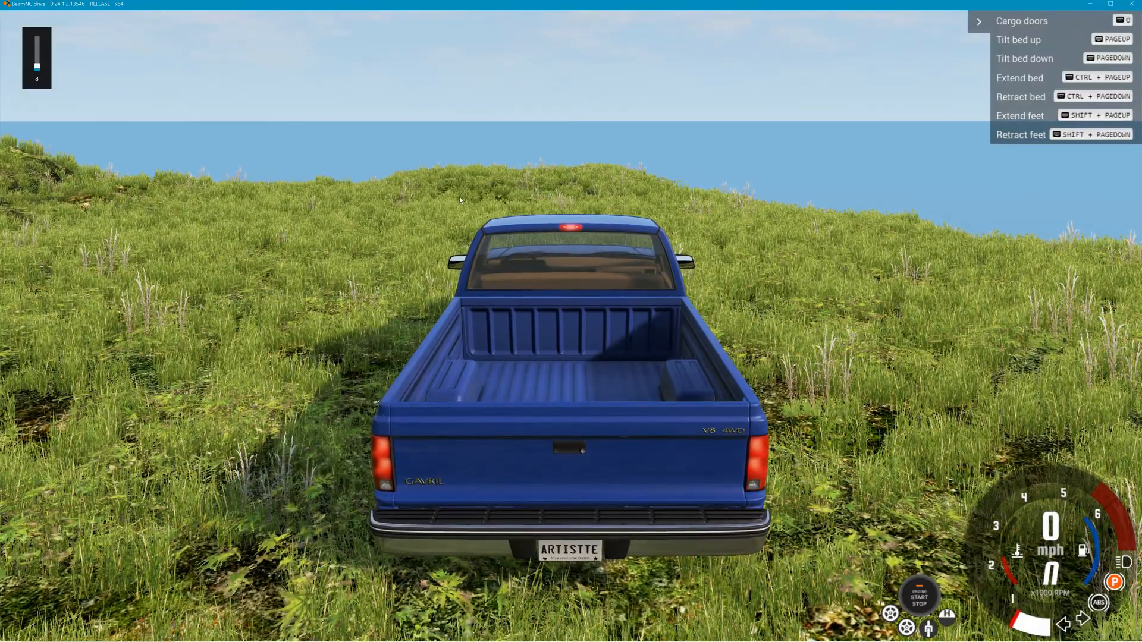
# Step: Open the world editor, save the Cliff level, and close the game
pyautogui.press('F11')
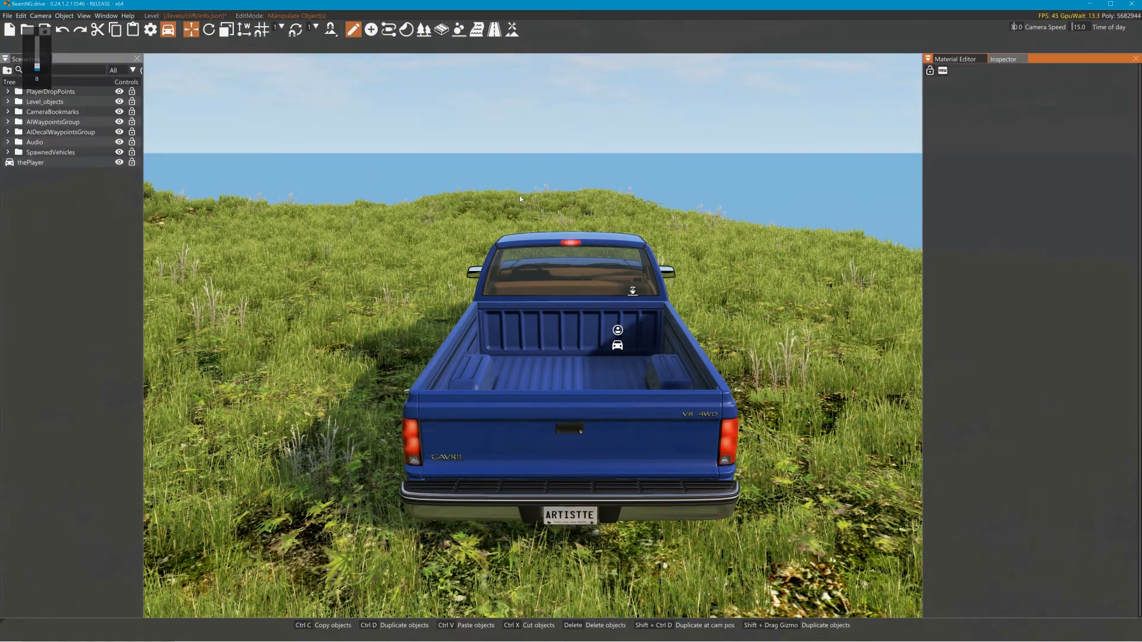
pyautogui.scroll(-5, 509, 195)
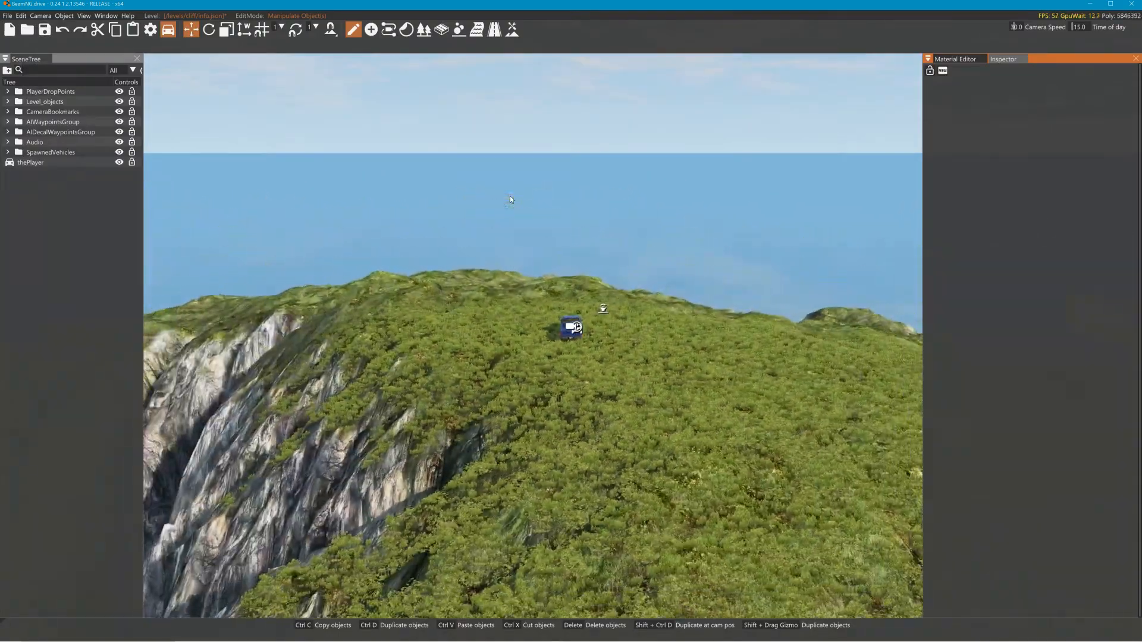
pyautogui.click(7, 15)
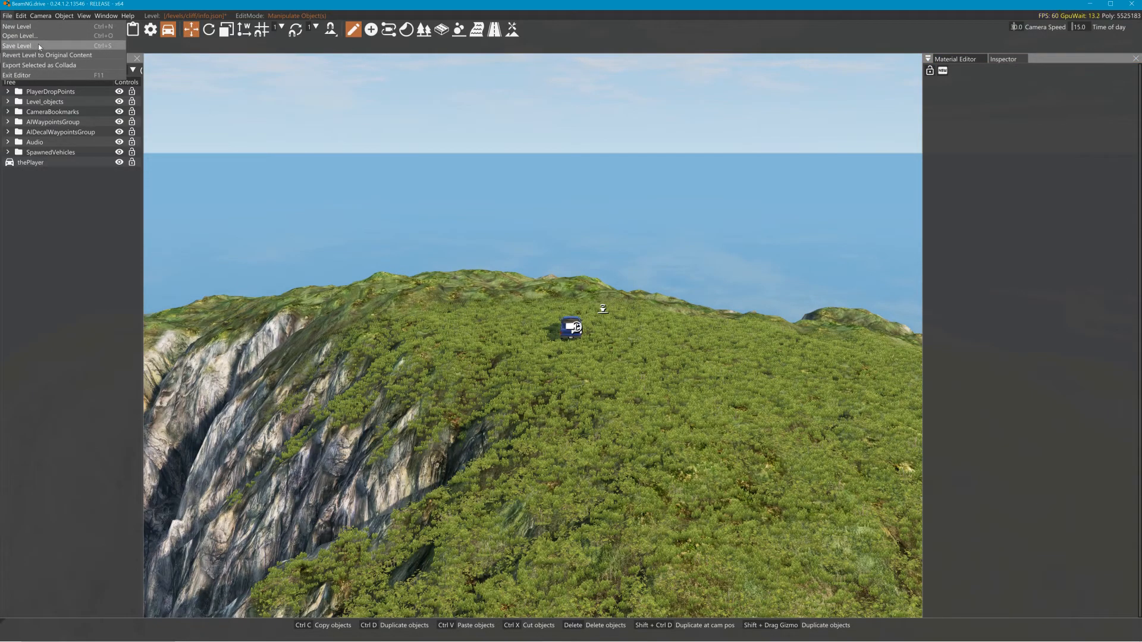
pyautogui.click(38, 45)
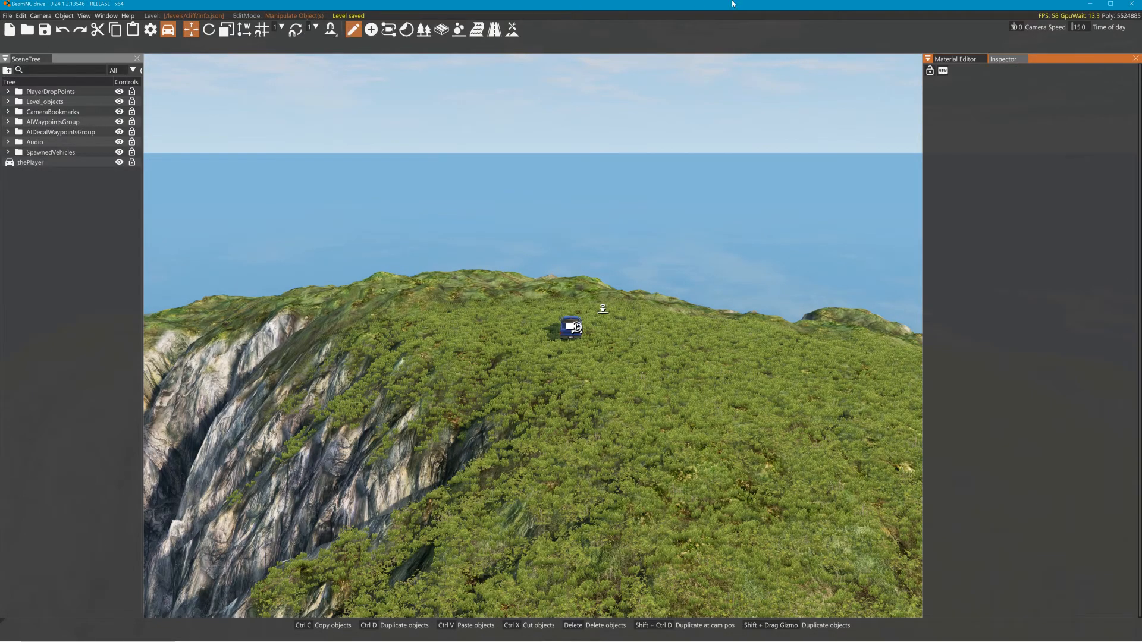
pyautogui.click(1121, 6)
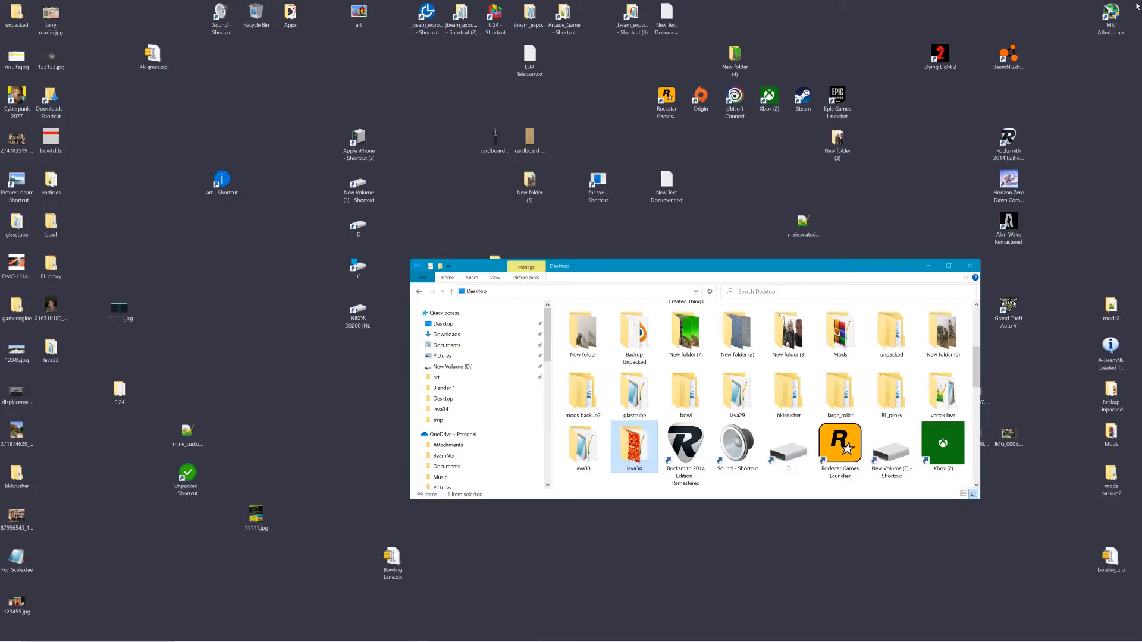
# Step: Open the art folder of the cliff level inside the BeamNG.drive 0.24 levels folder
pyautogui.doubleClick(497, 22)
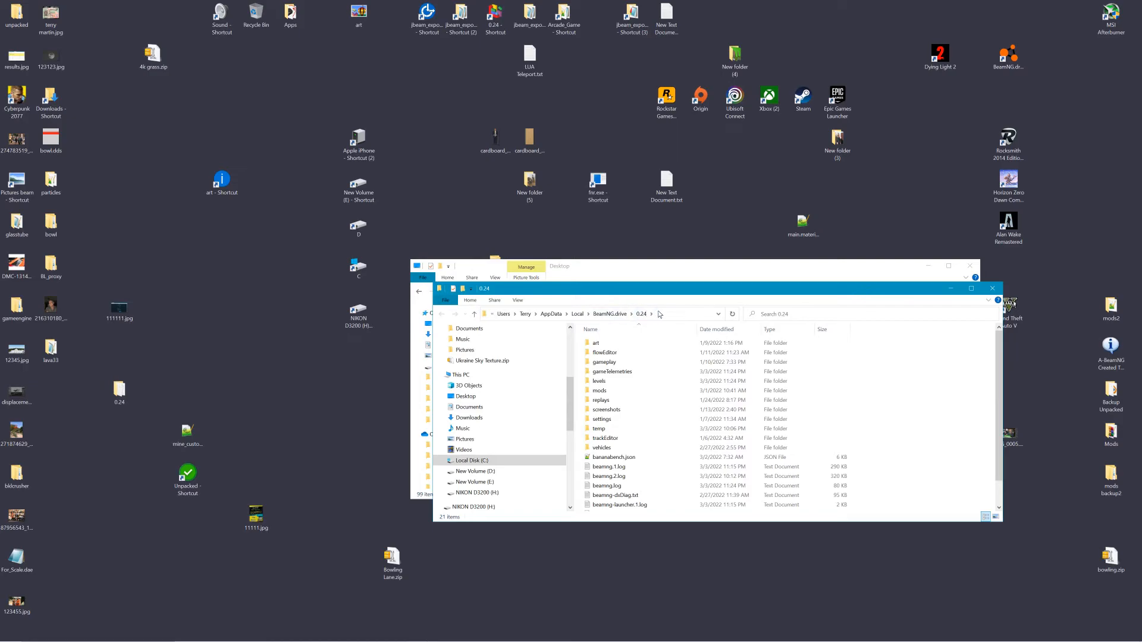
pyautogui.click(659, 313)
pyautogui.moveTo(656, 291); pyautogui.dragTo(580, 356)
pyautogui.click(540, 446)
pyautogui.doubleClick(543, 444)
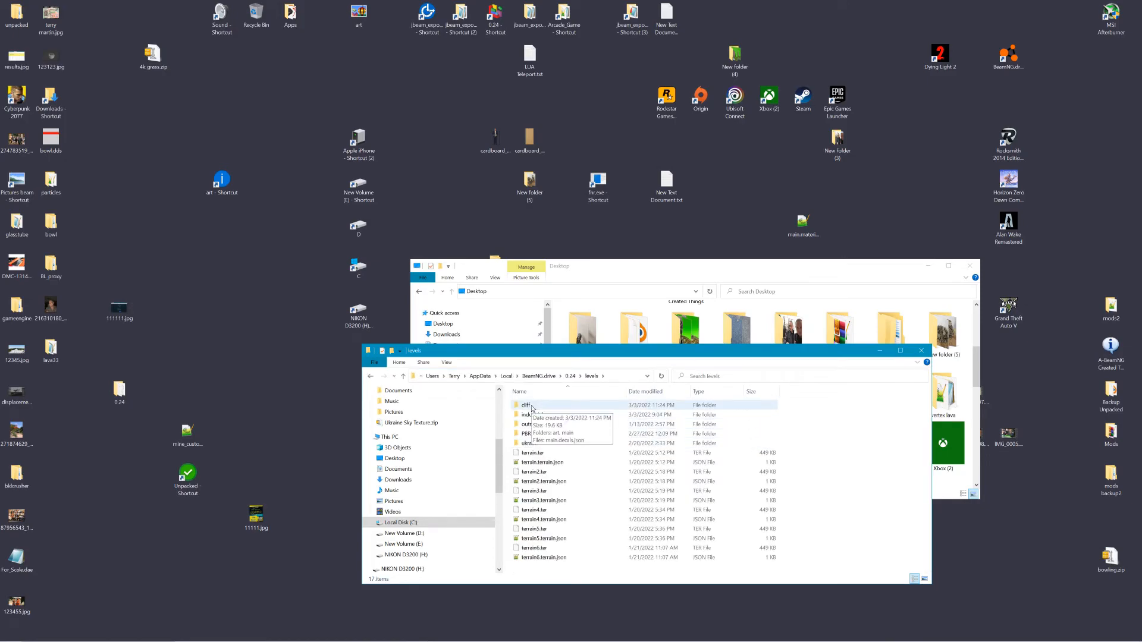
pyautogui.doubleClick(527, 405)
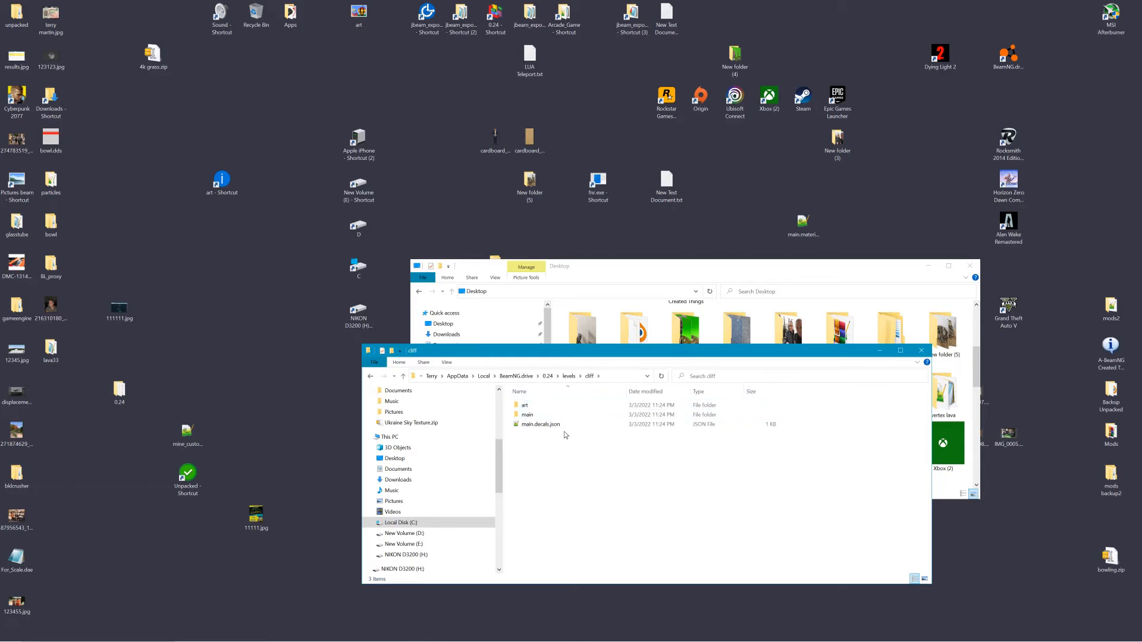
pyautogui.doubleClick(525, 406)
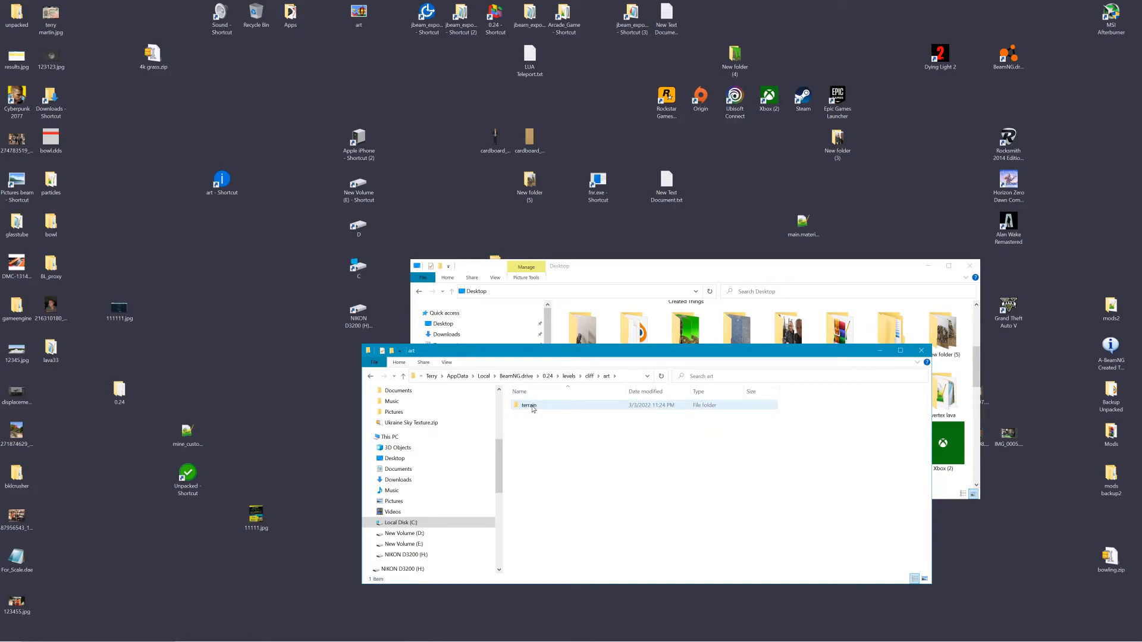
pyautogui.click(589, 376)
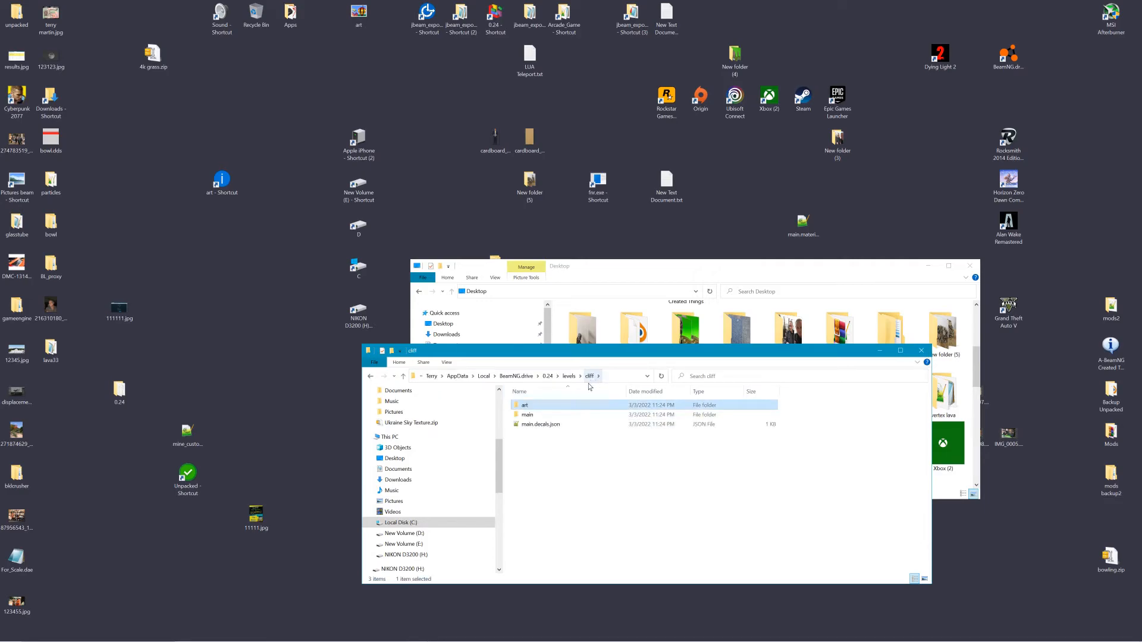
pyautogui.click(535, 405)
pyautogui.click(528, 415)
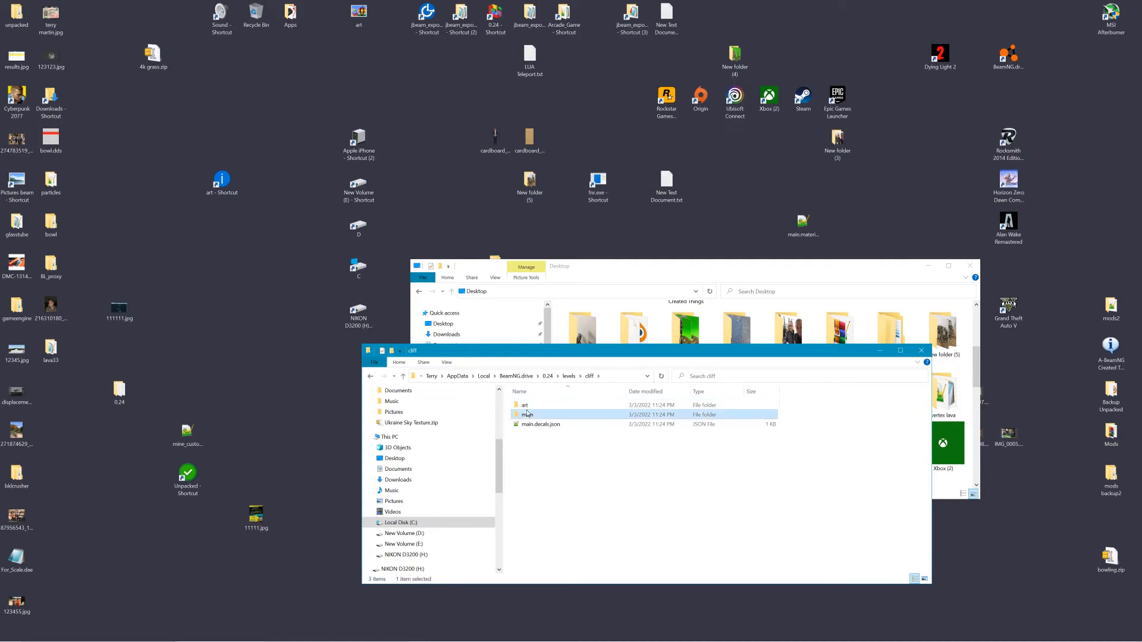
pyautogui.doubleClick(526, 406)
# Step: Close the Desktop folder window and reposition the cliff art window so the lava34 folder on the desktop is accessible
pyautogui.moveTo(609, 273); pyautogui.dragTo(732, 224)
pyautogui.moveTo(778, 283); pyautogui.dragTo(513, 90)
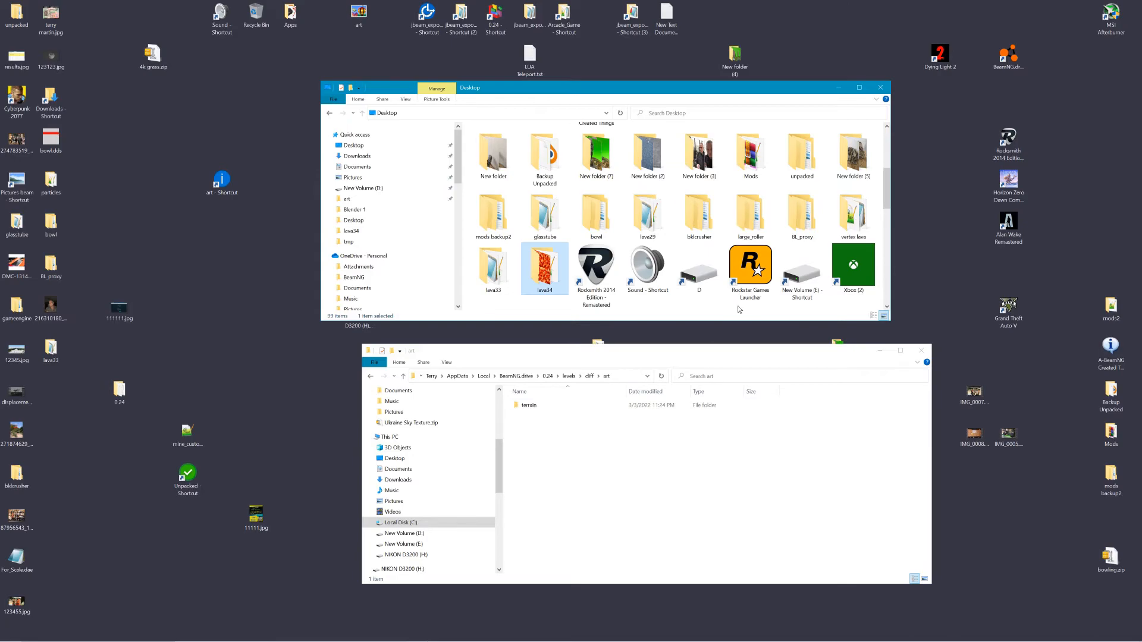
pyautogui.moveTo(643, 357); pyautogui.dragTo(654, 384)
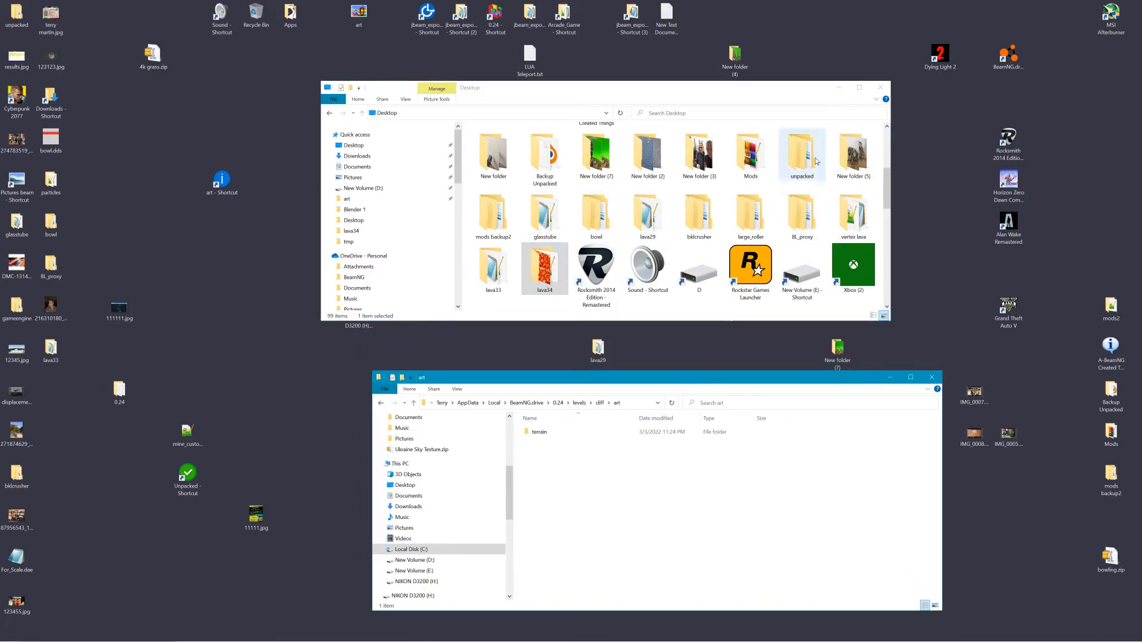
pyautogui.click(880, 88)
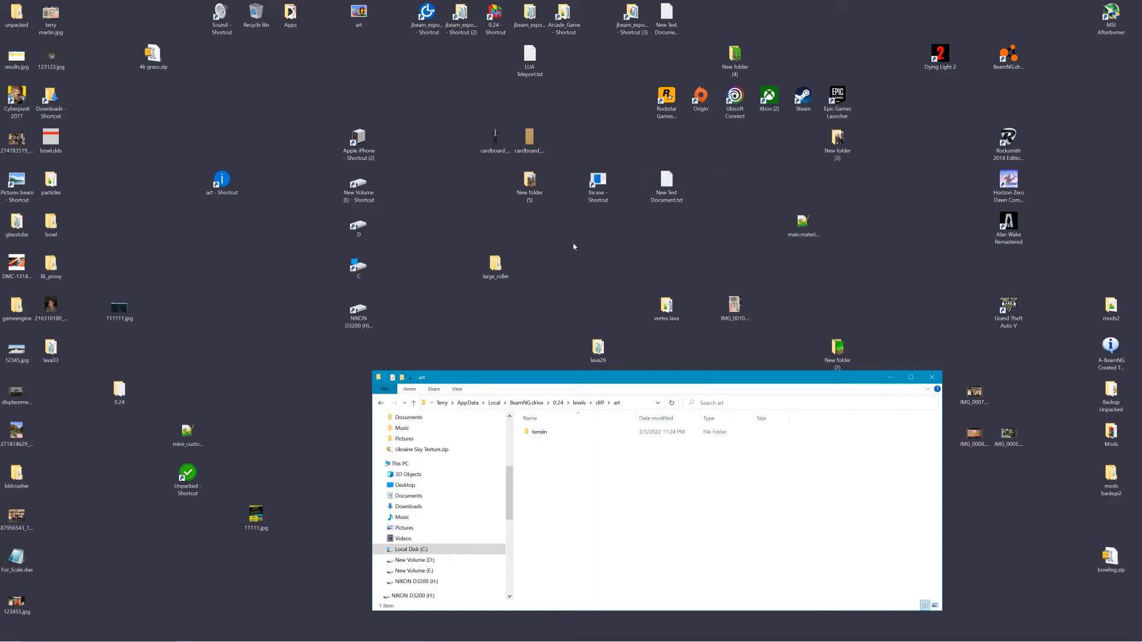
pyautogui.moveTo(653, 374); pyautogui.dragTo(655, 331)
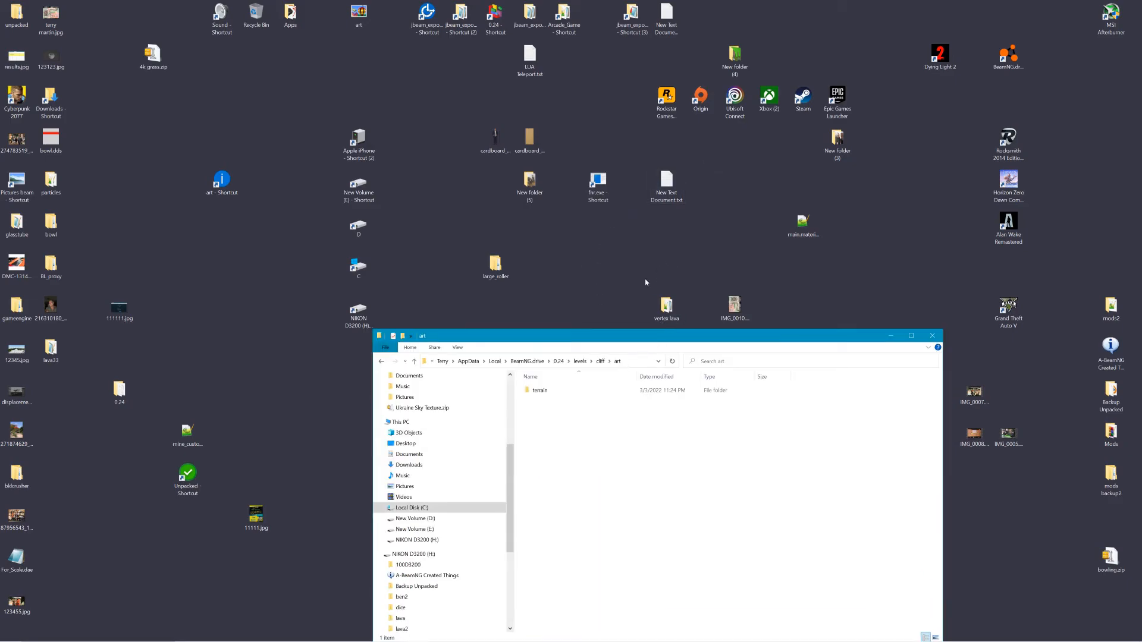
pyautogui.moveTo(614, 341); pyautogui.dragTo(789, 473)
pyautogui.moveTo(748, 462); pyautogui.dragTo(734, 273)
# Step: Move the lava34 folder from the desktop into the cliff level's art folder
pyautogui.moveTo(461, 434); pyautogui.dragTo(732, 373)
pyautogui.moveTo(733, 373); pyautogui.dragTo(732, 373, button='right')
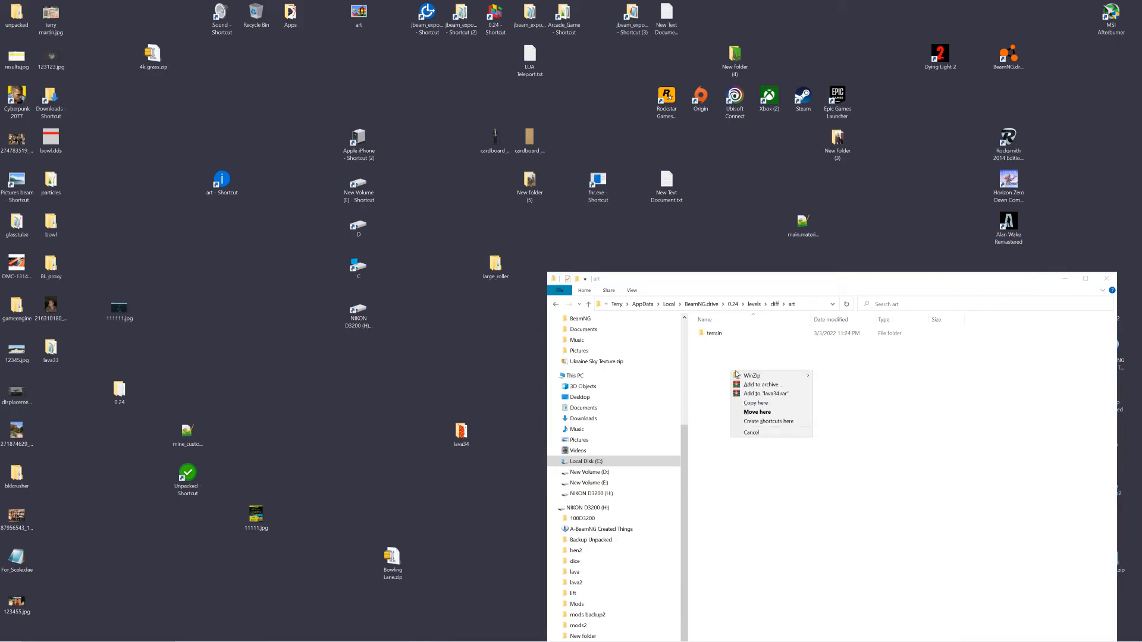
pyautogui.click(767, 411)
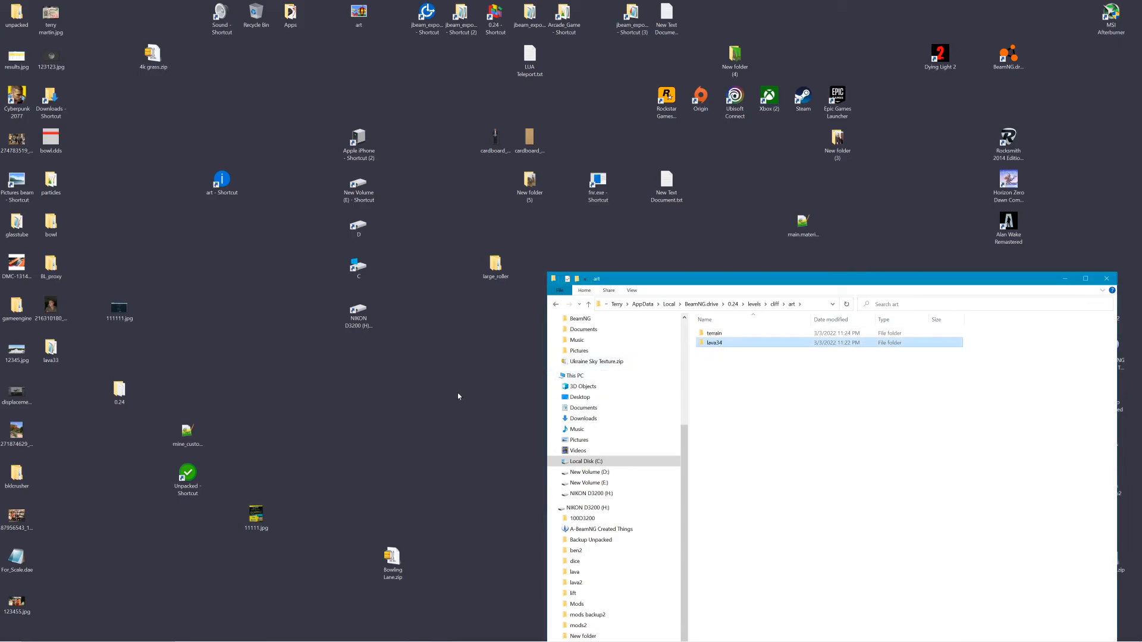
# Step: Check the folder path from cliff to art and open the lava34 folder to view its contents
pyautogui.click(712, 345)
pyautogui.click(777, 306)
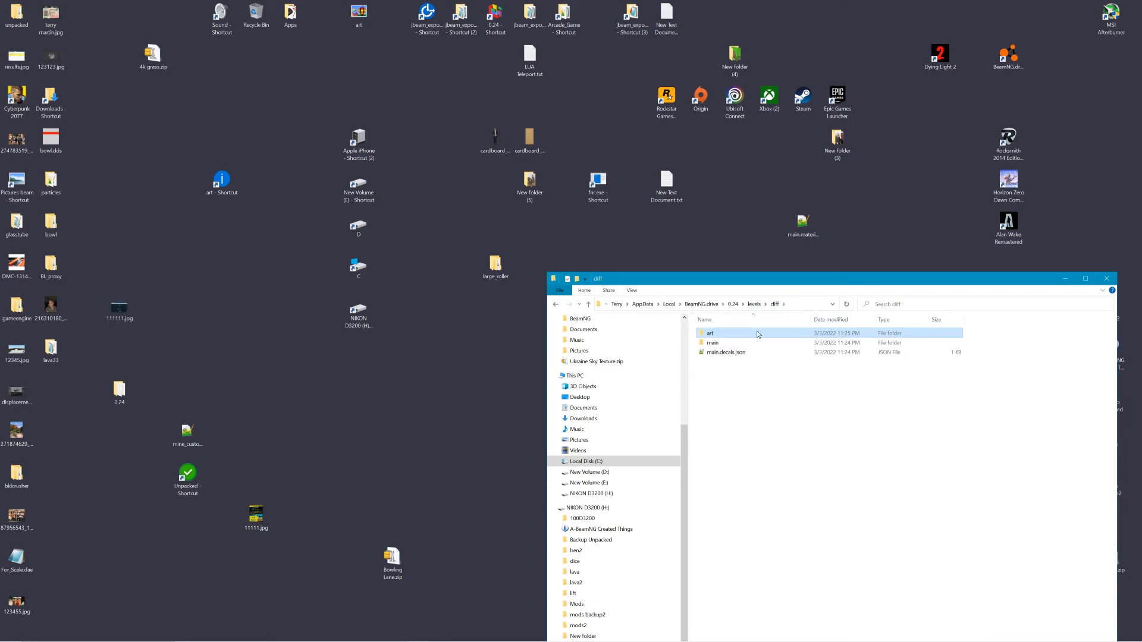
pyautogui.doubleClick(713, 333)
pyautogui.doubleClick(721, 333)
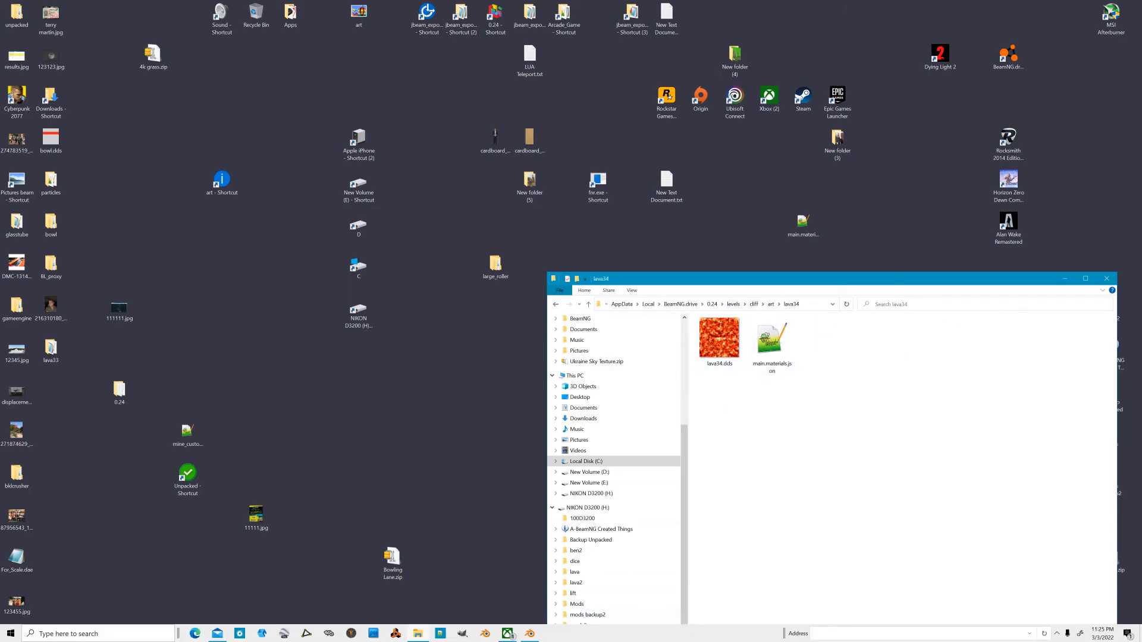
# Step: Switch to Blender and start a new General file without saving the current scene
pyautogui.click(530, 634)
pyautogui.rightClick(542, 341)
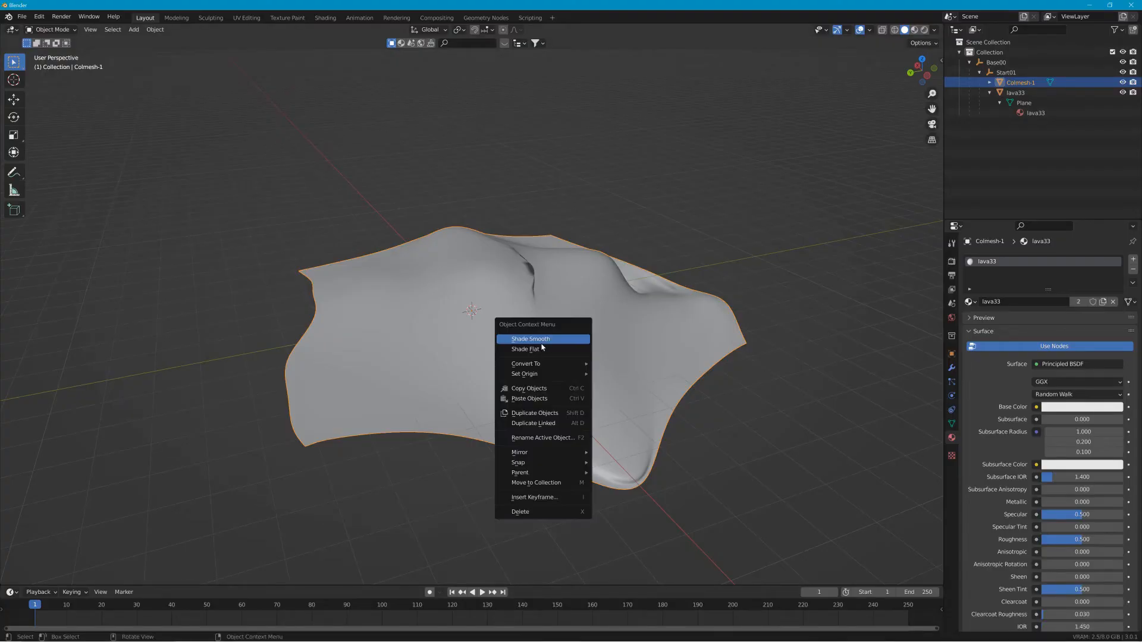
pyautogui.moveTo(739, 305); pyautogui.dragTo(606, 308, button='middle')
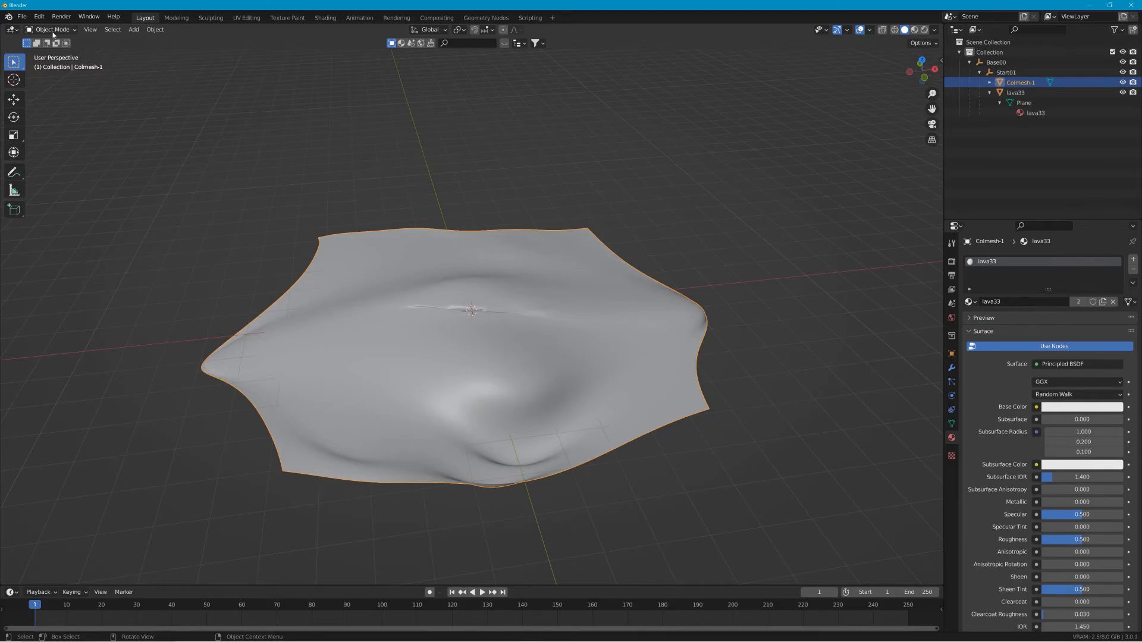
pyautogui.click(22, 16)
pyautogui.moveTo(36, 28)
pyautogui.click(143, 29)
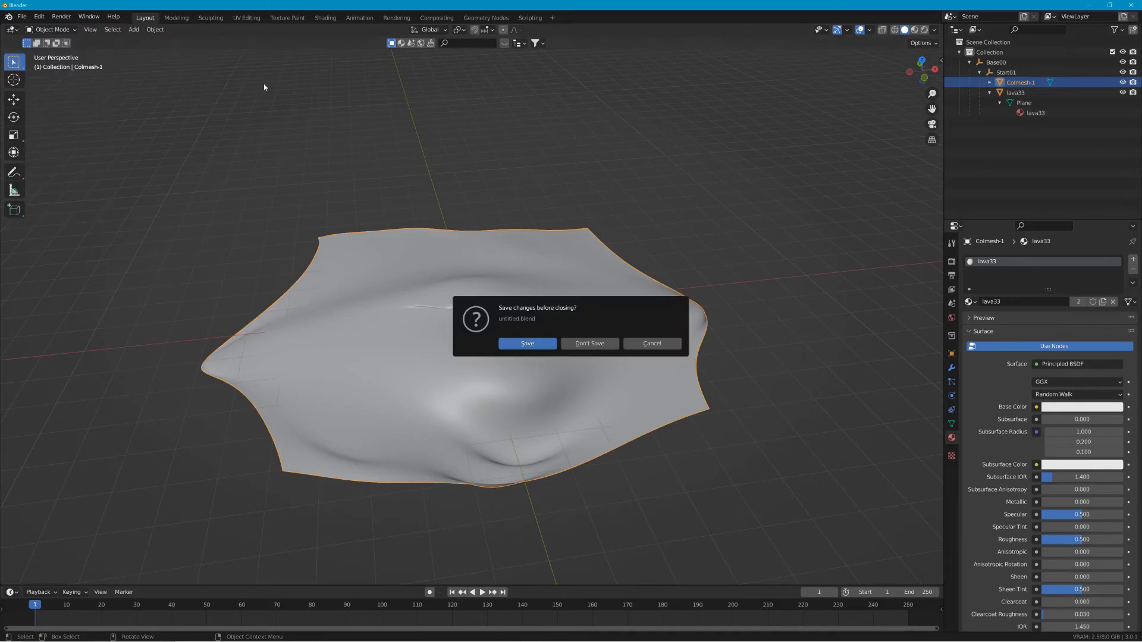
pyautogui.click(611, 346)
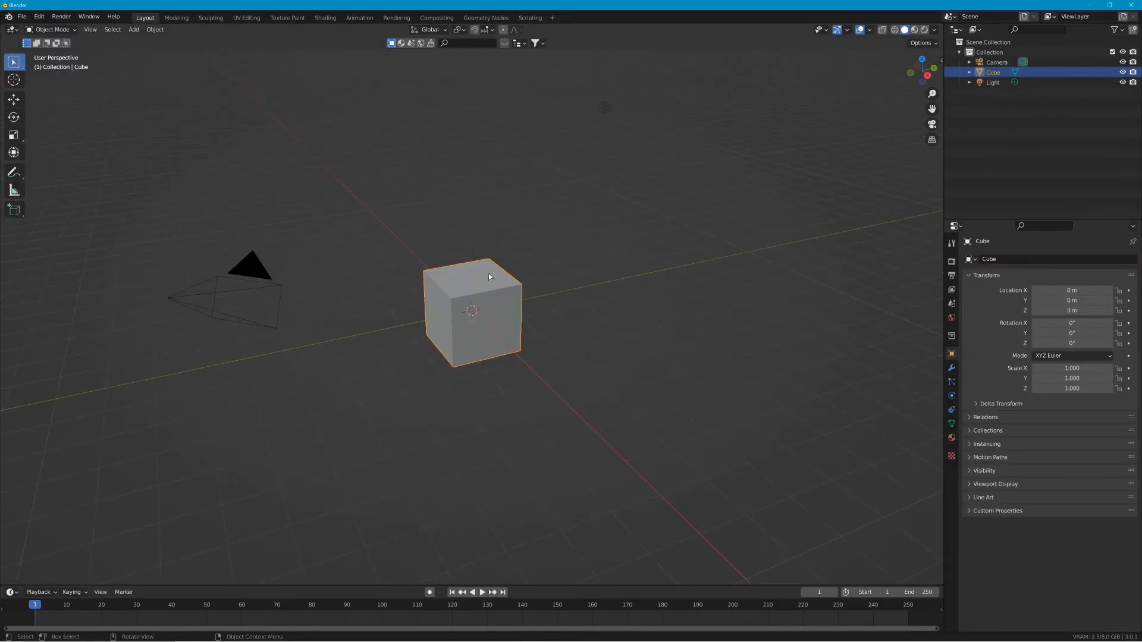
# Step: Delete the default cube, light and camera from the scene
pyautogui.press('Delete')
pyautogui.click(1001, 75)
pyautogui.press('Delete')
pyautogui.click(1002, 65)
pyautogui.press('Delete')
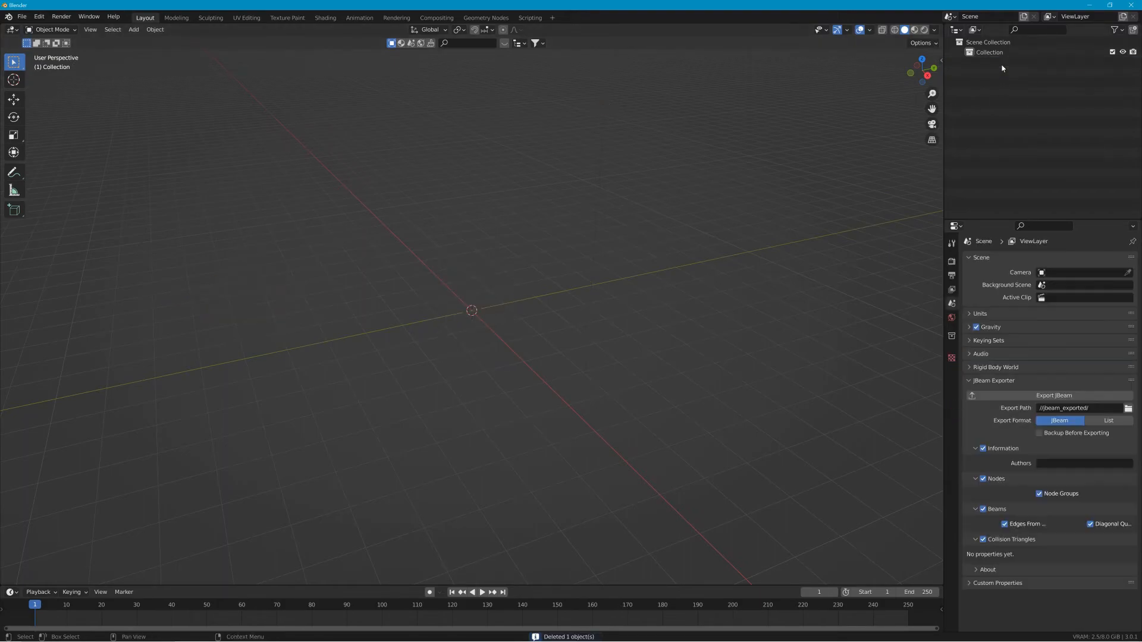
# Step: Add two Plain Axes empties at the scene origin
pyautogui.click(138, 29)
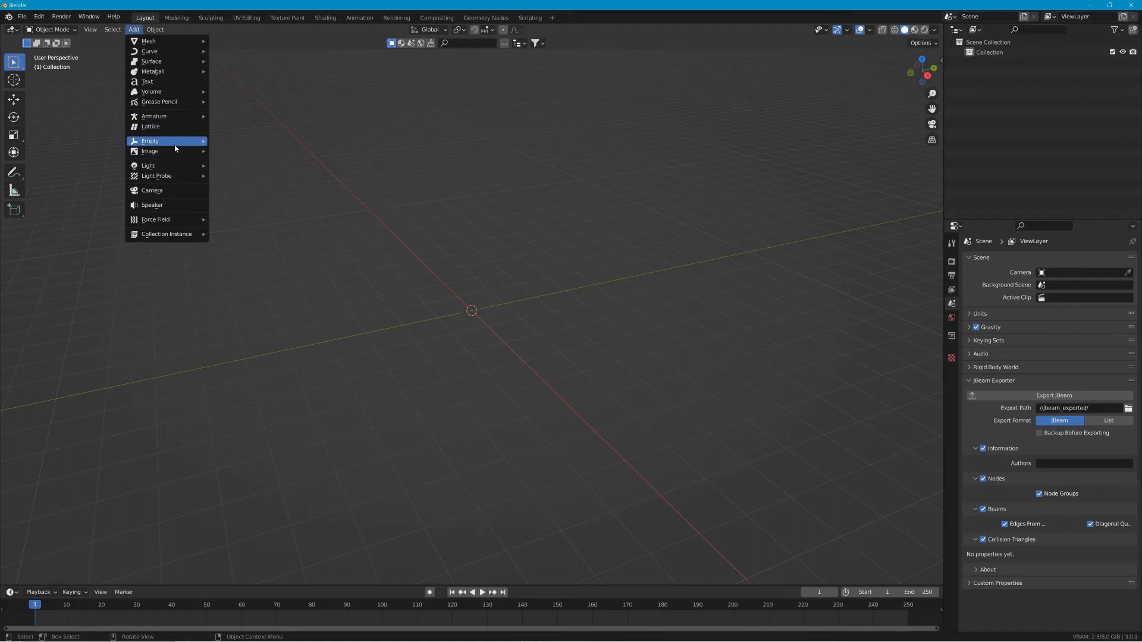
pyautogui.moveTo(178, 141)
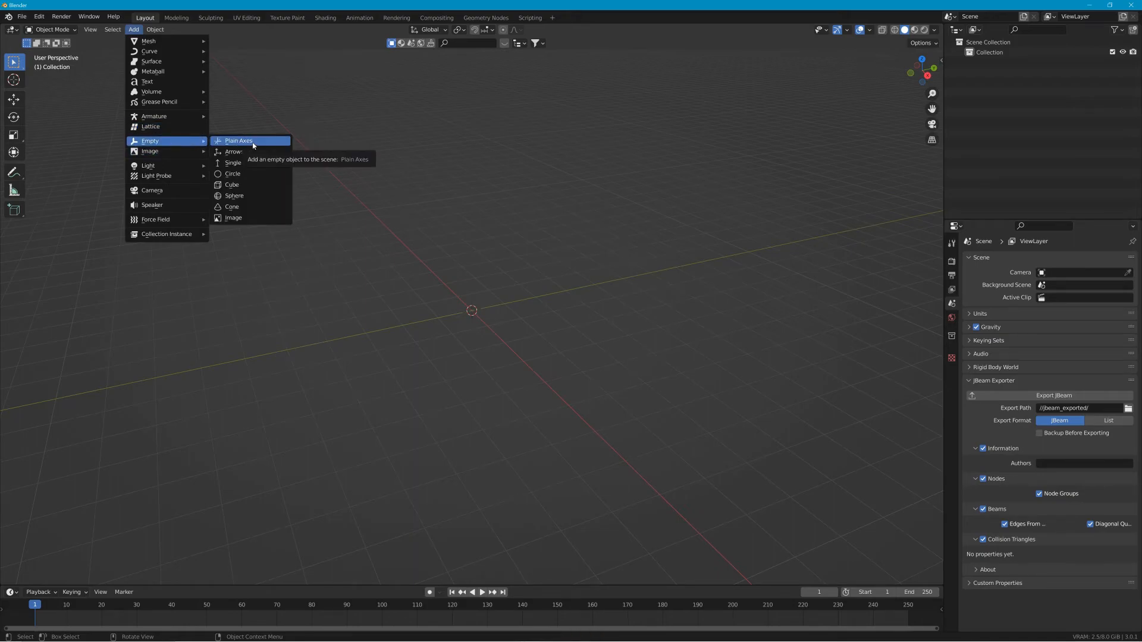
pyautogui.click(252, 142)
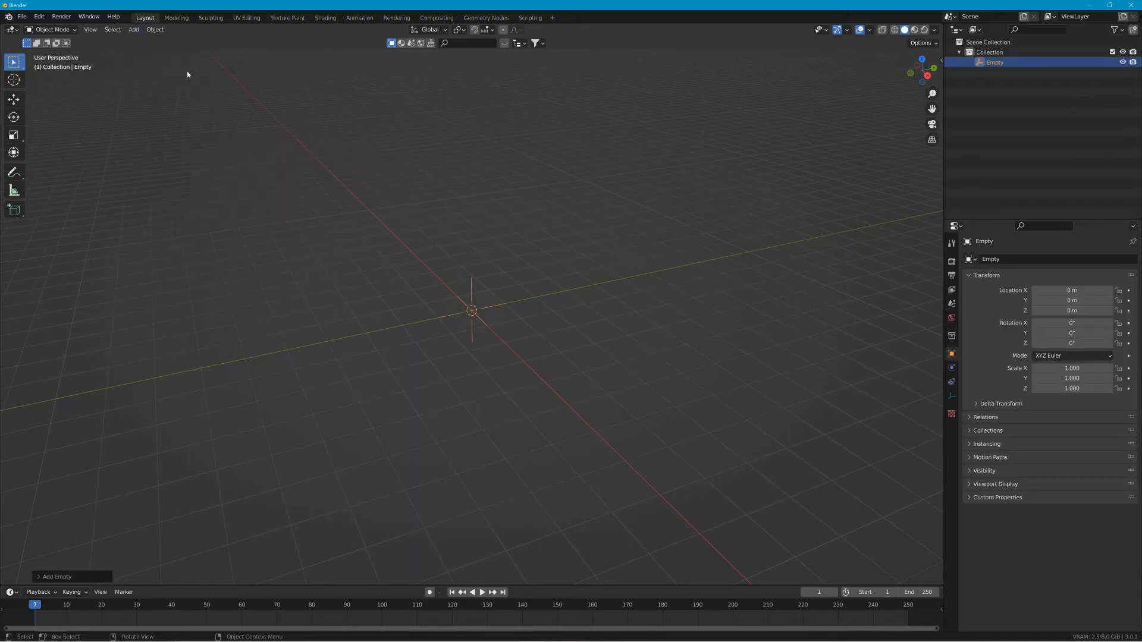
pyautogui.click(134, 29)
pyautogui.moveTo(151, 141)
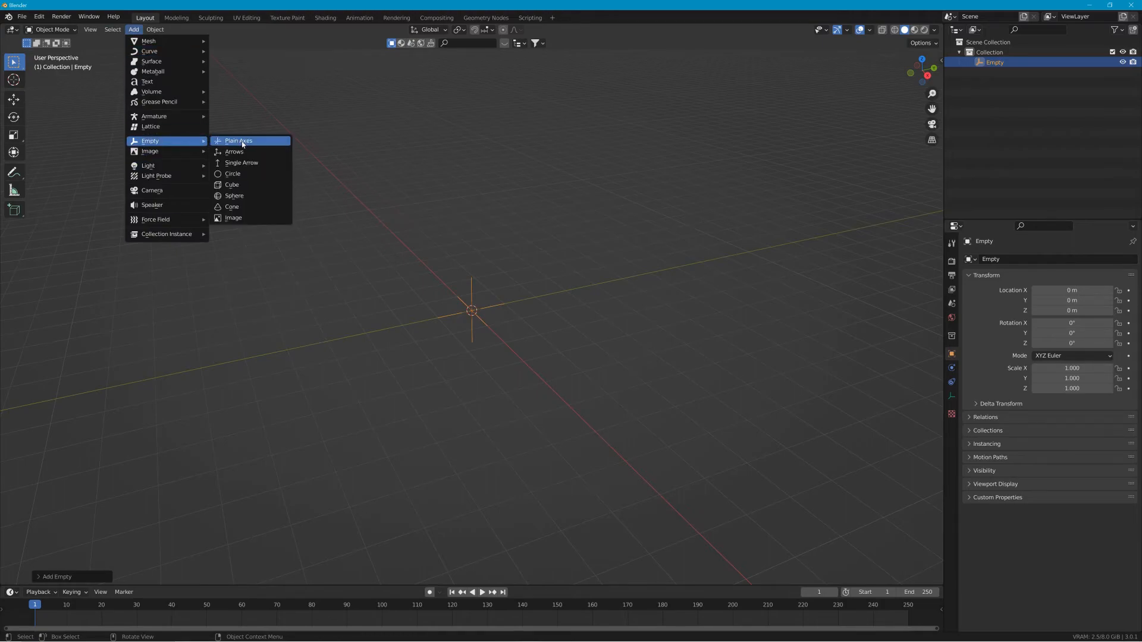
pyautogui.click(241, 141)
# Step: Rename the two empties Base00 and Start01, and parent Start01 under Base00
pyautogui.click(1015, 63)
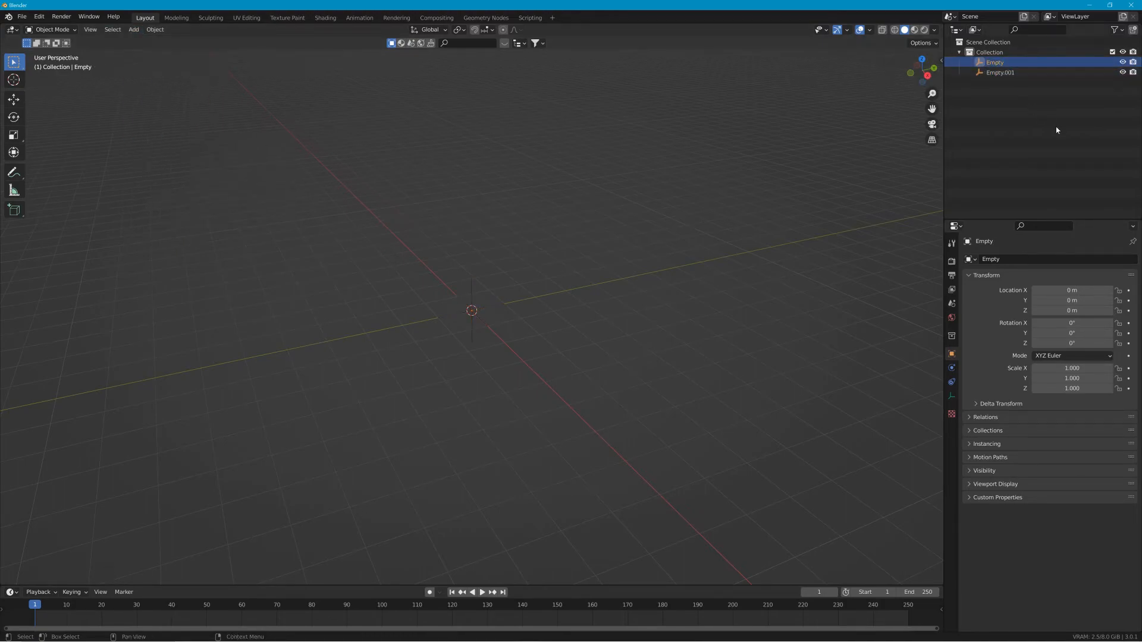
pyautogui.press('F2')
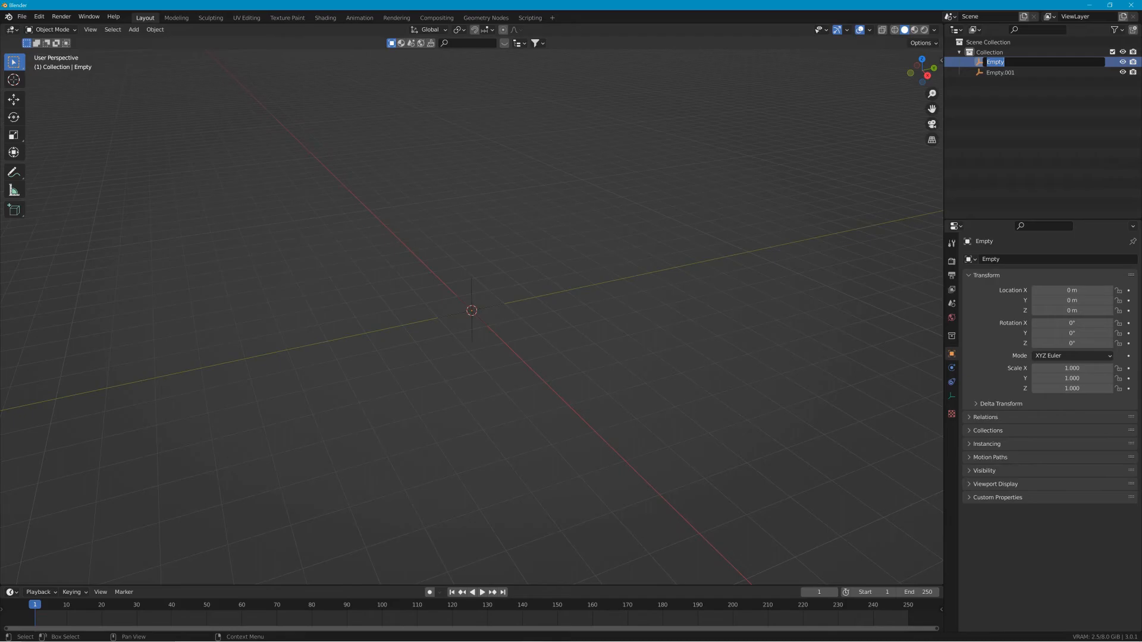
pyautogui.write('Base00')
pyautogui.press('Tab')
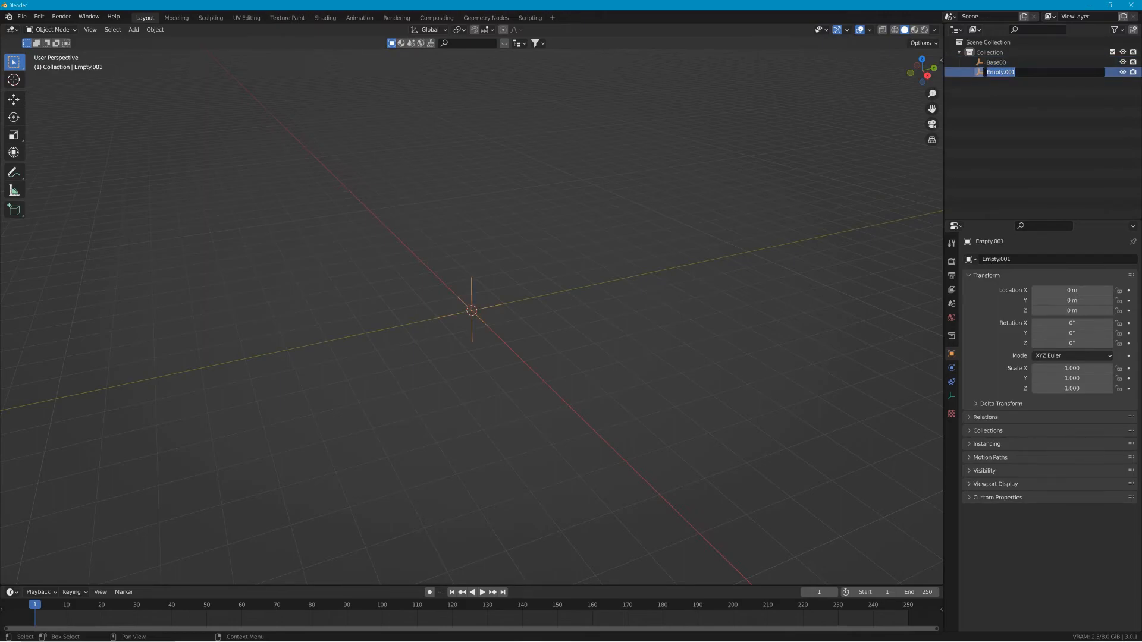
pyautogui.write('Start')
pyautogui.press('Return')
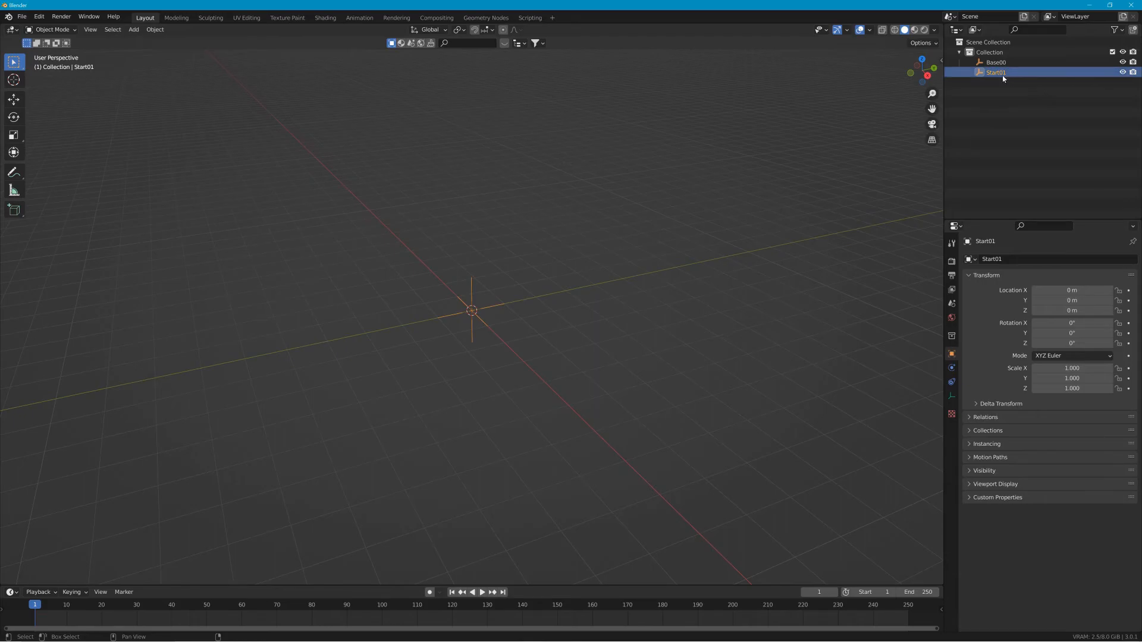
pyautogui.moveTo(1002, 78); pyautogui.dragTo(1007, 66)
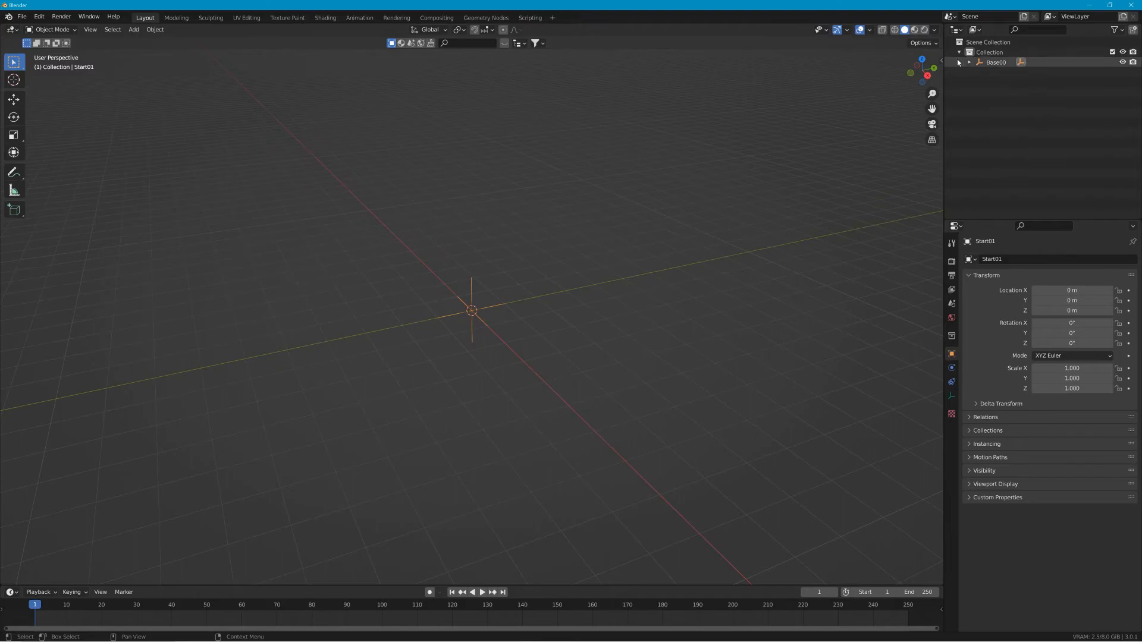
pyautogui.click(970, 63)
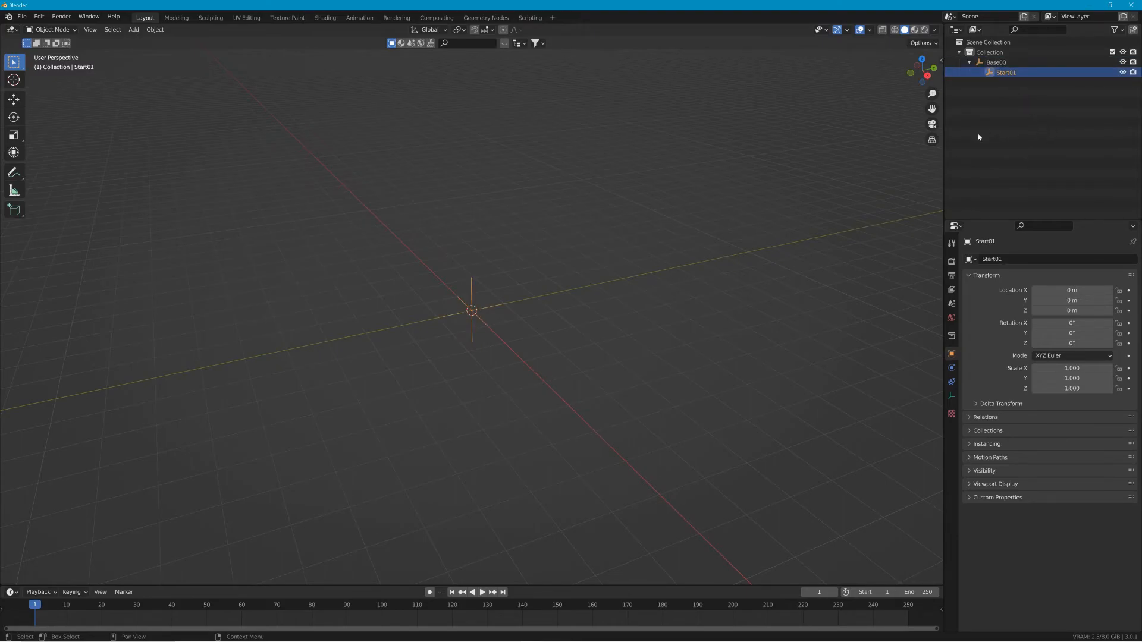
# Step: Add a mesh plane at the scene origin at its default size
pyautogui.click(133, 30)
pyautogui.moveTo(173, 40)
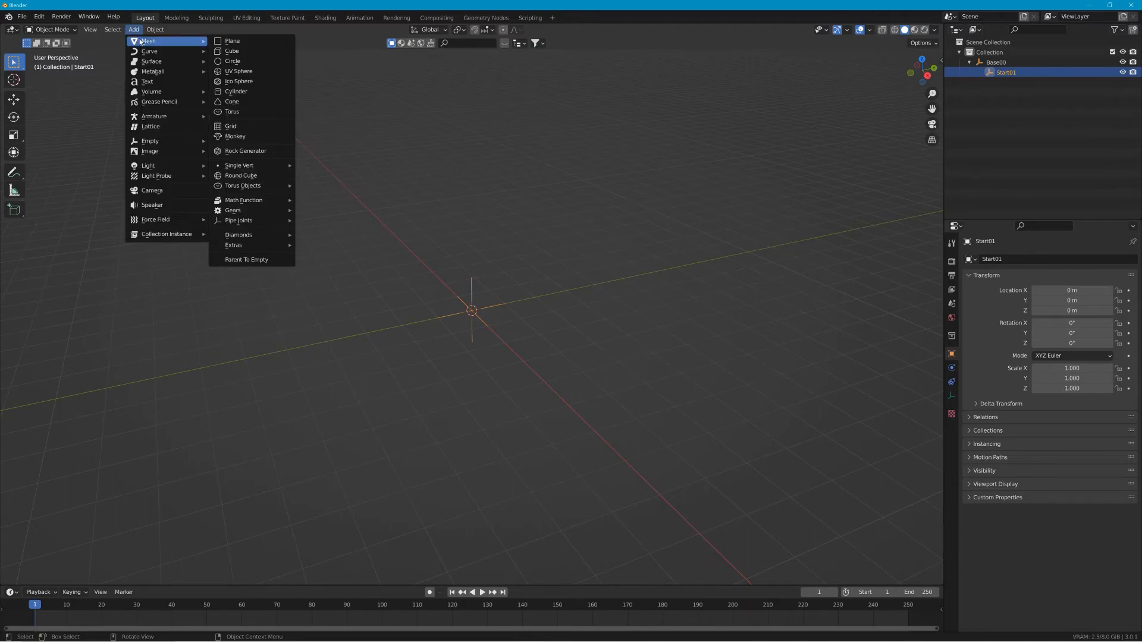
pyautogui.click(247, 41)
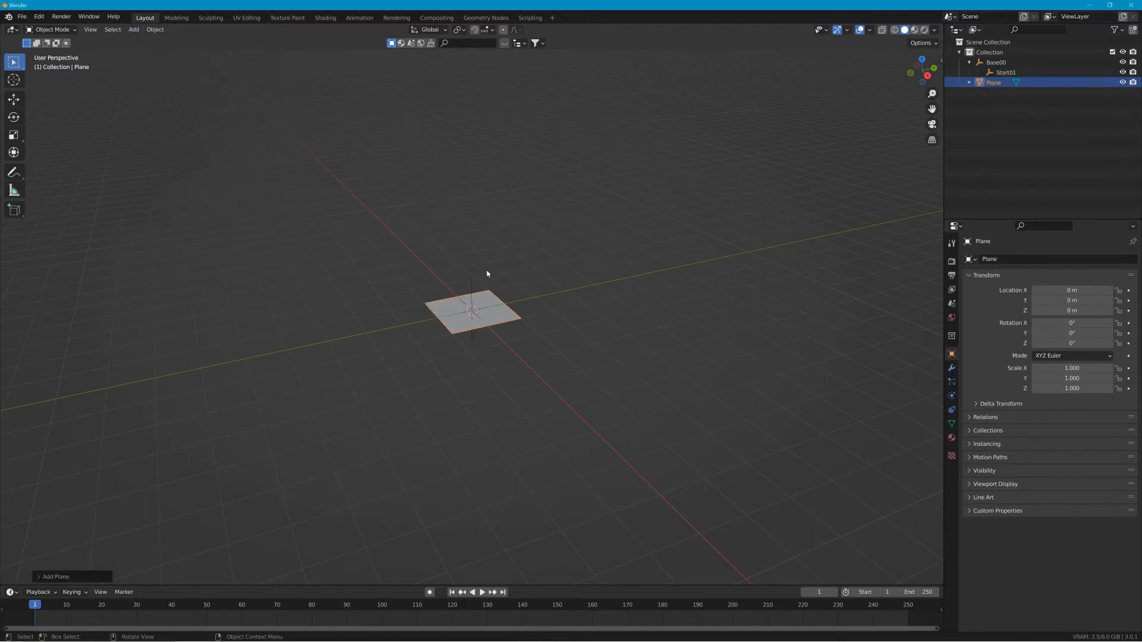
pyautogui.press('s')
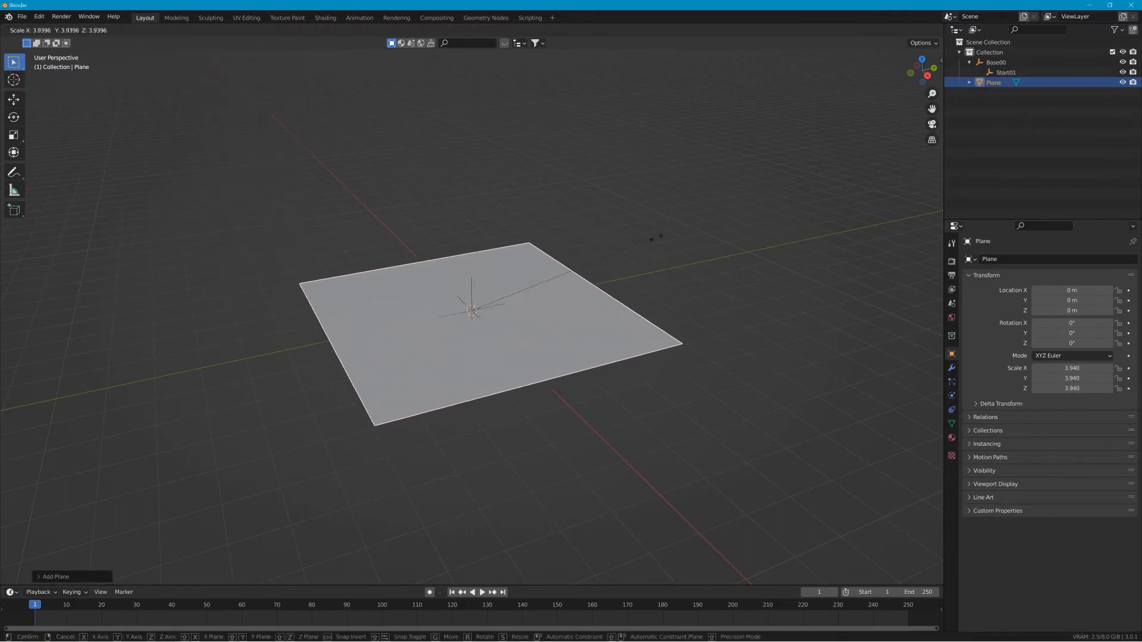
pyautogui.rightClick(778, 214)
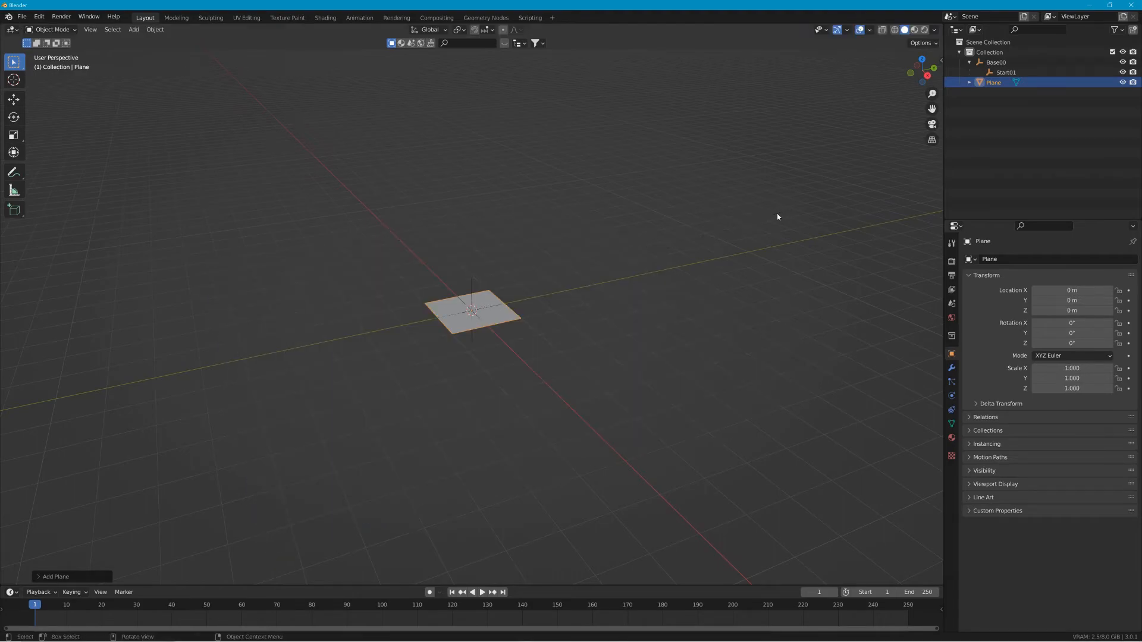
# Step: Set the Shortcut VUr overlay's text colour to green, its first button colour to white and its second to yellow
pyautogui.click(941, 60)
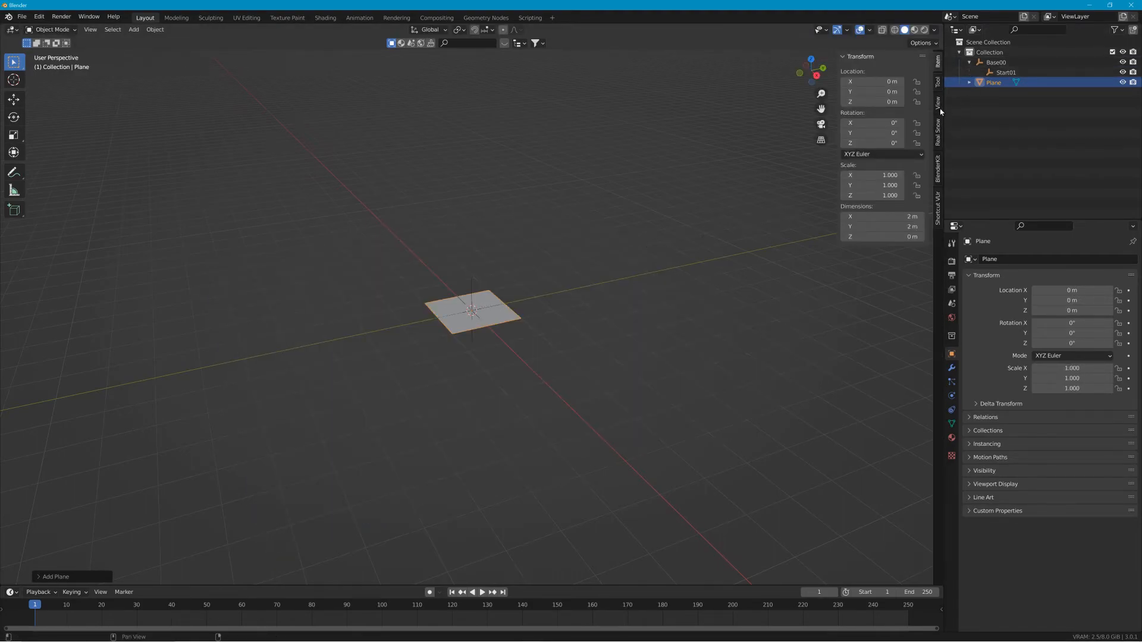
pyautogui.click(938, 209)
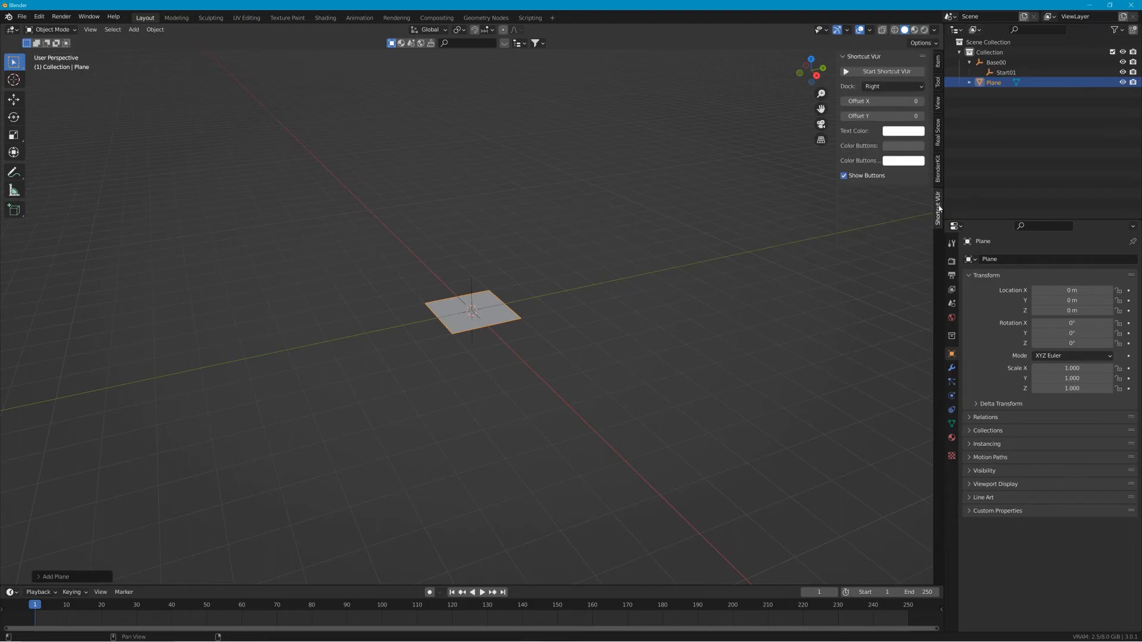
pyautogui.click(902, 131)
pyautogui.click(894, 156)
pyautogui.click(901, 147)
pyautogui.click(969, 159)
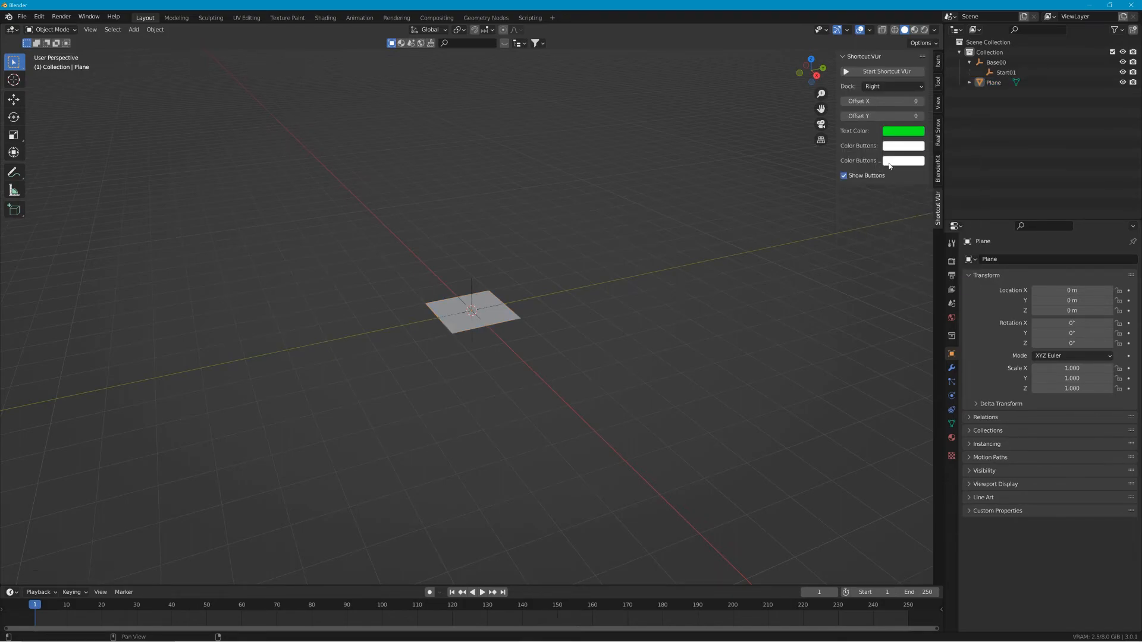
pyautogui.click(897, 161)
pyautogui.moveTo(915, 92); pyautogui.dragTo(892, 80)
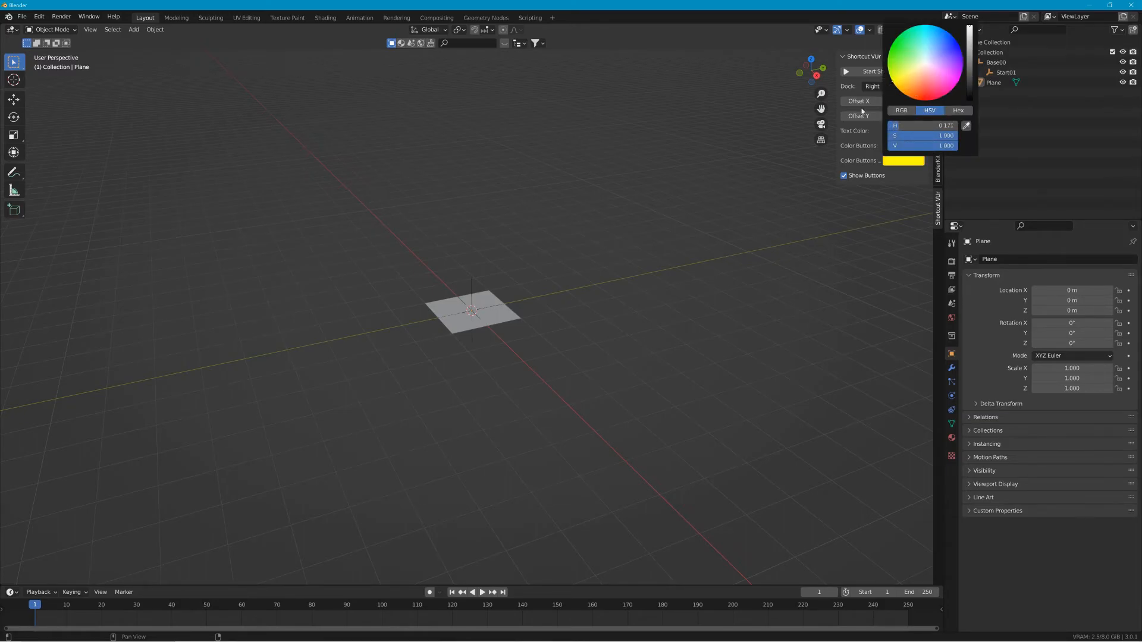
# Step: Dock the Shortcut VUr overlay at Center, start it and test it with a few mouse actions in the viewport
pyautogui.click(886, 86)
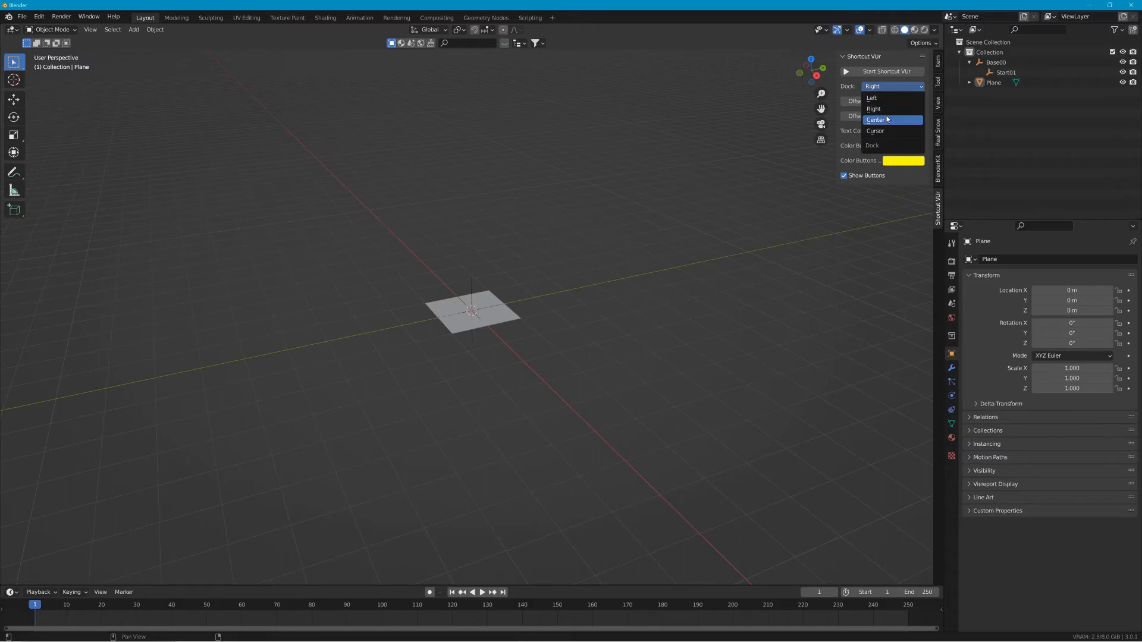
pyautogui.click(886, 120)
pyautogui.click(913, 72)
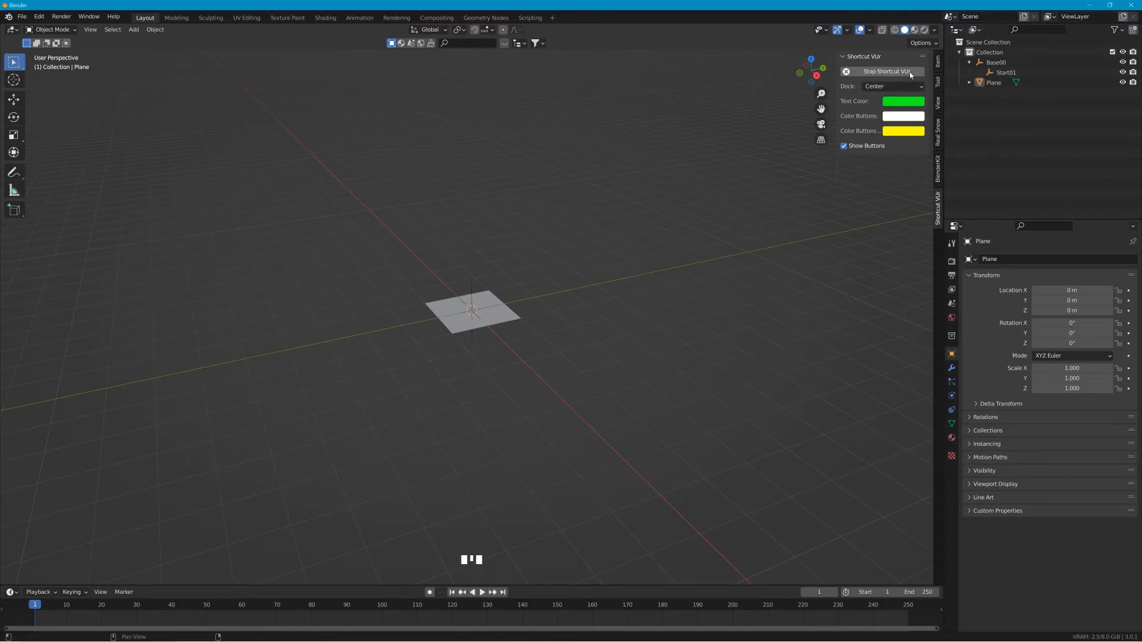
pyautogui.rightClick(530, 451)
pyautogui.rightClick(708, 455)
pyautogui.moveTo(343, 395); pyautogui.dragTo(340, 394, button='middle')
pyautogui.click(308, 403)
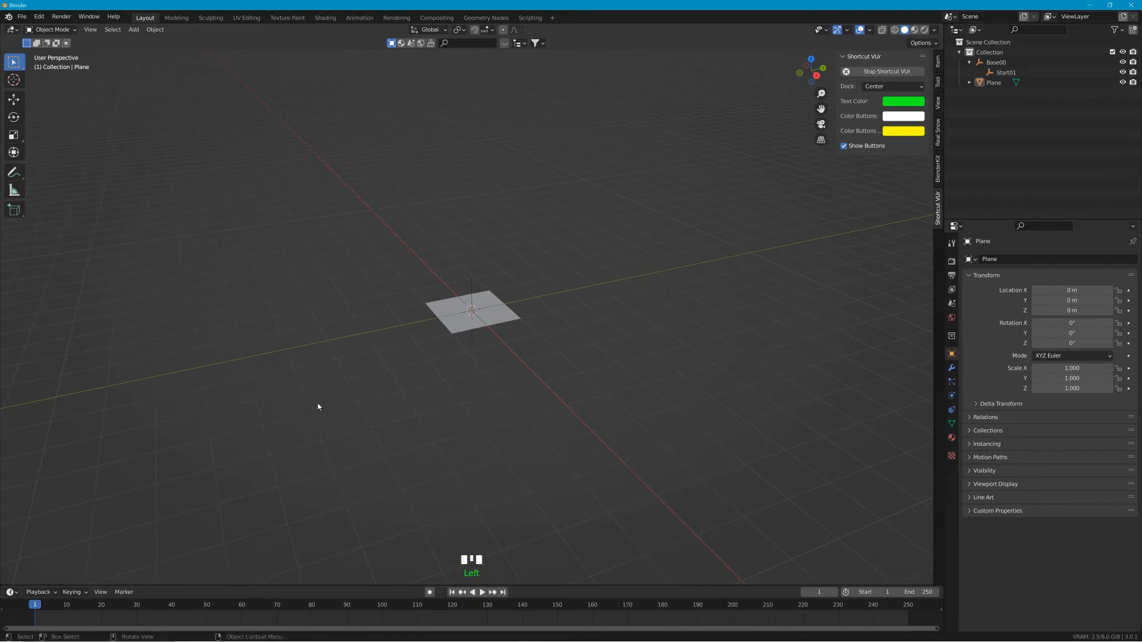
# Step: Select the plane and scale it up uniformly to about 4.745
pyautogui.press('s')
pyautogui.click(499, 315)
pyautogui.press('s')
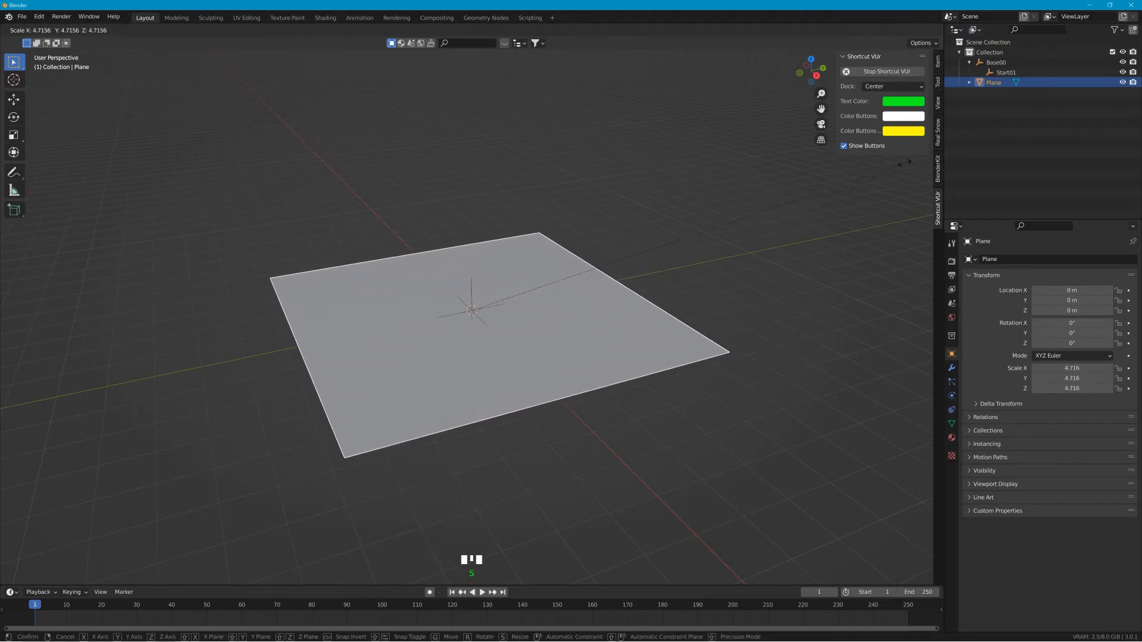
pyautogui.click(910, 216)
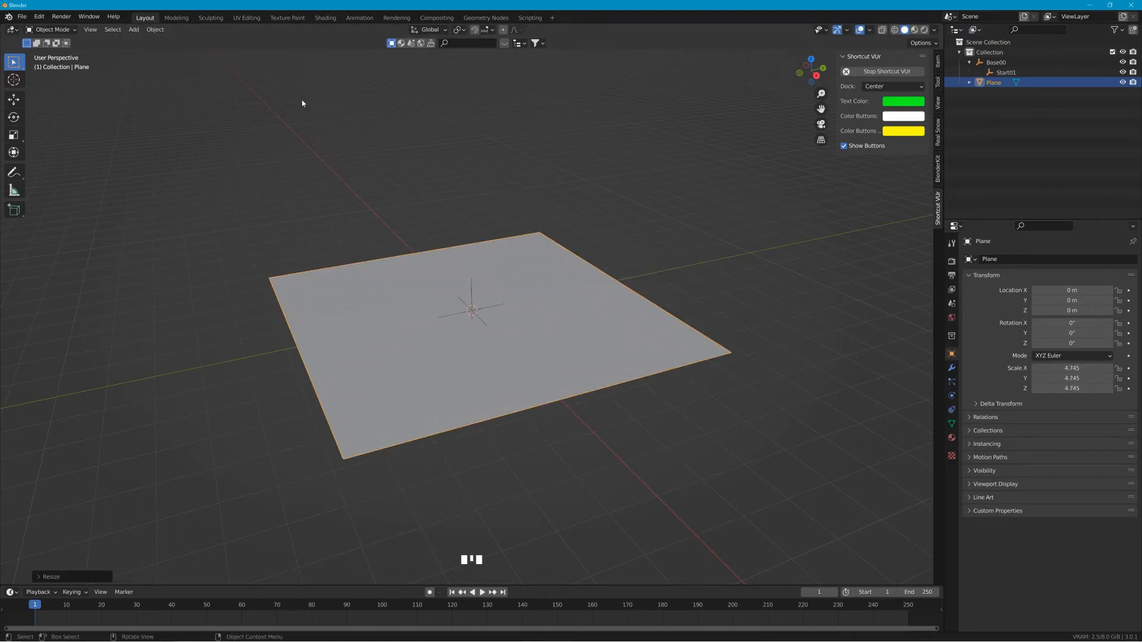
pyautogui.click(134, 30)
pyautogui.moveTo(138, 41)
pyautogui.doubleClick(989, 86)
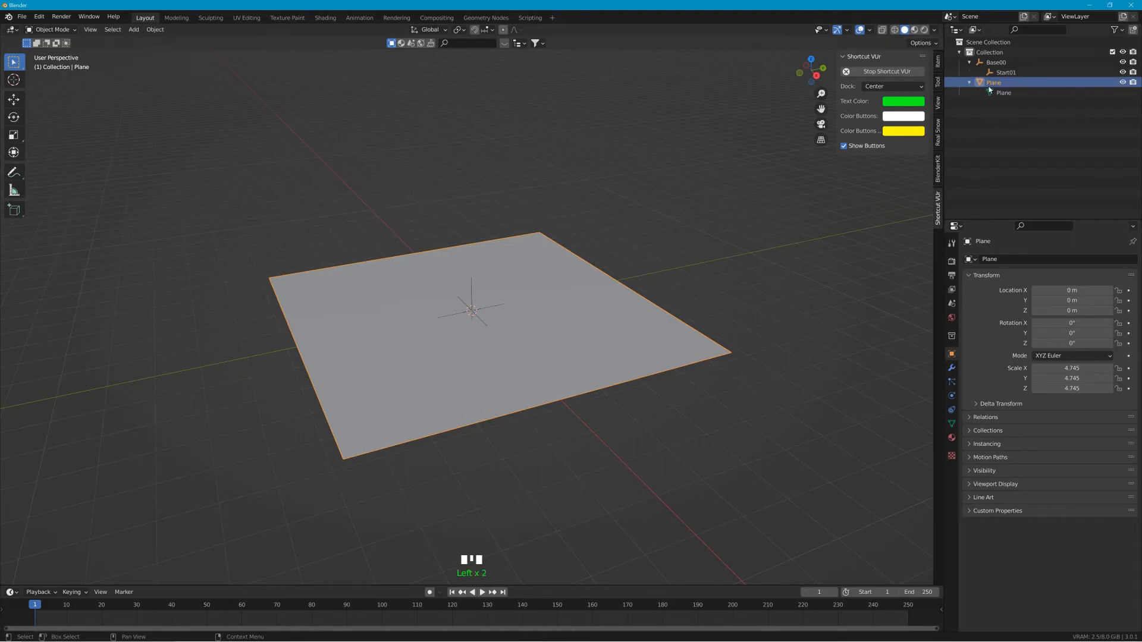
pyautogui.click(971, 86)
# Step: Select the plane, show its material settings and check the material name in the lava34 folder's main.materials.json
pyautogui.click(996, 83)
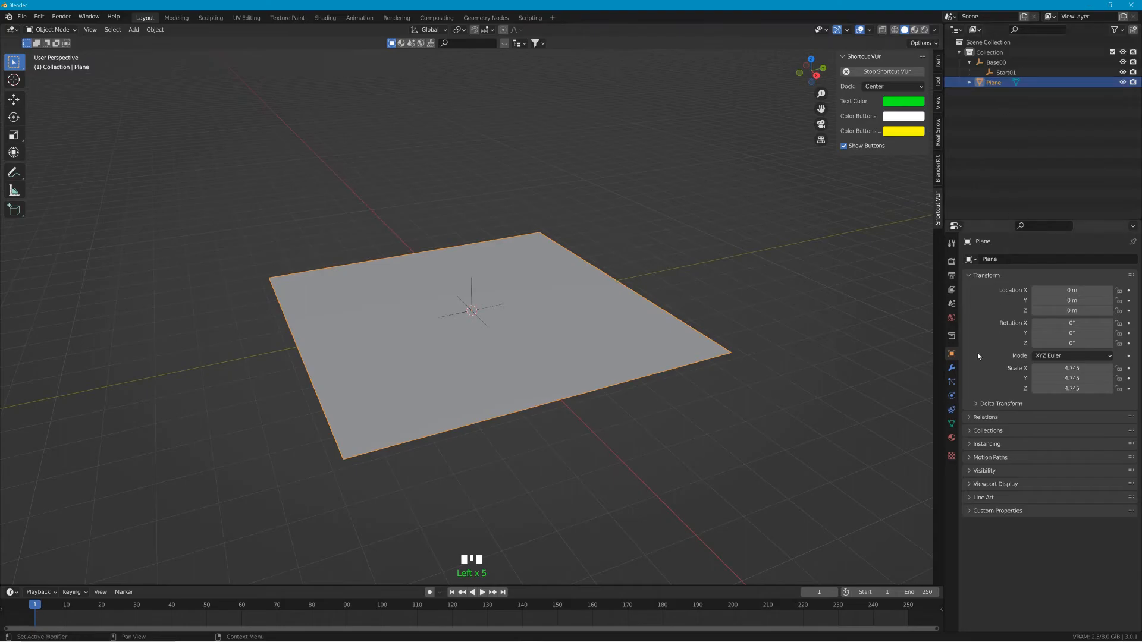
pyautogui.click(951, 438)
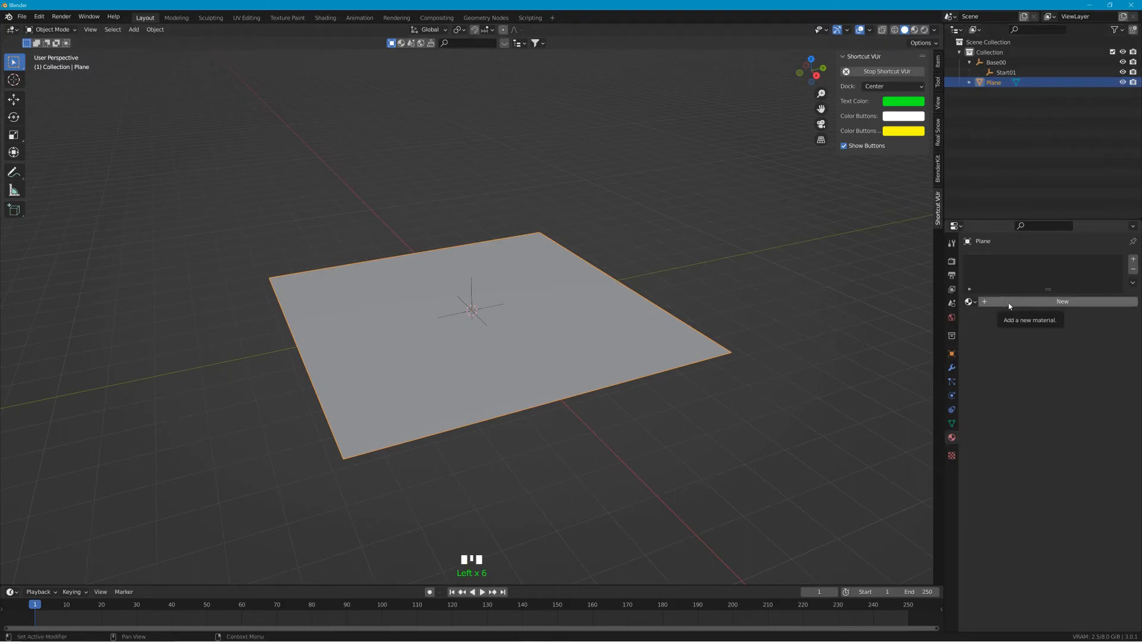
pyautogui.hotkey('alt', 'Tab')
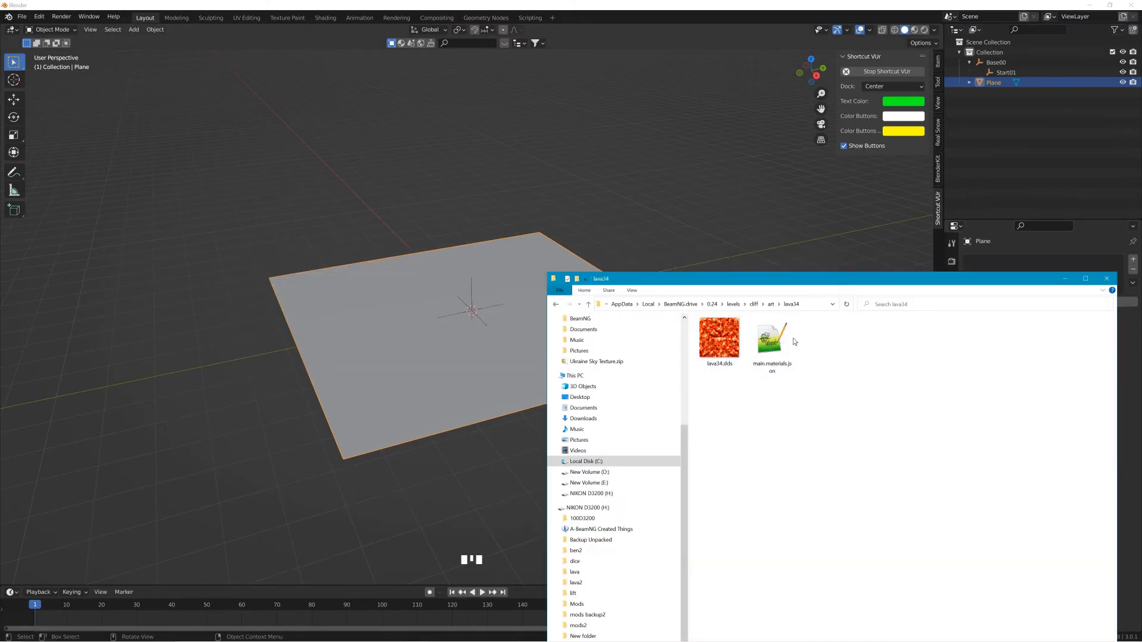
pyautogui.click(779, 343)
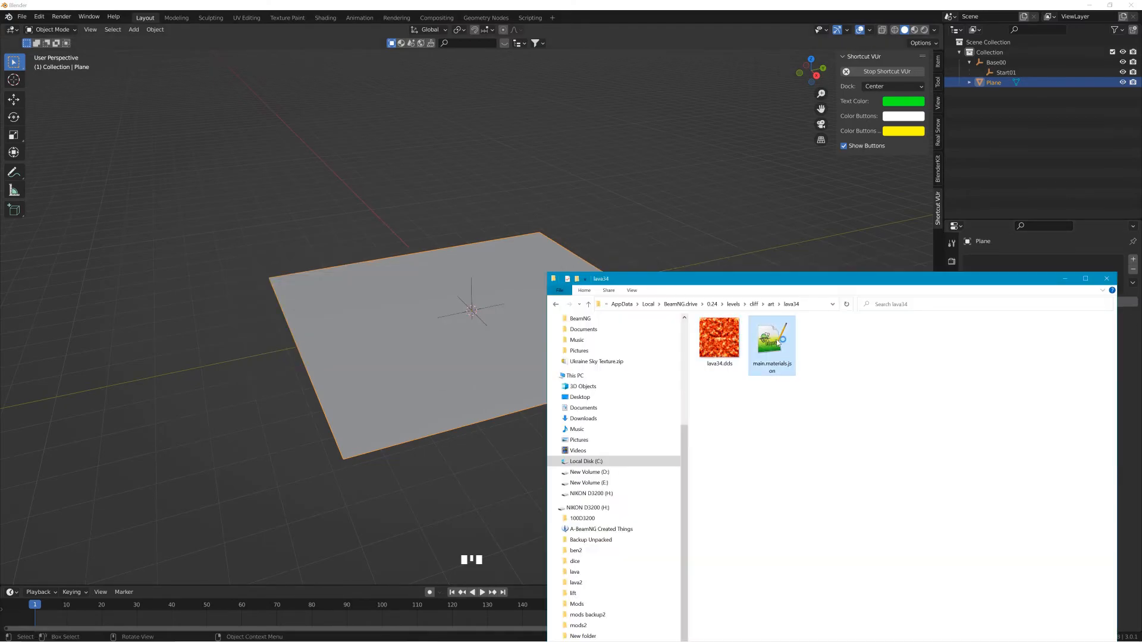
pyautogui.doubleClick(778, 343)
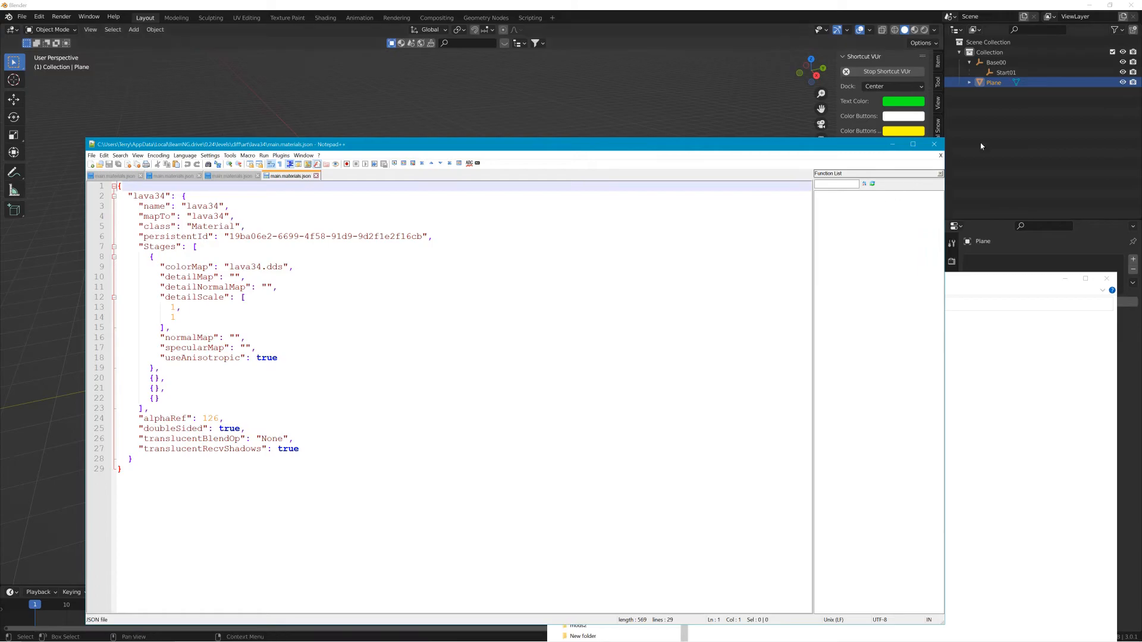
pyautogui.click(892, 145)
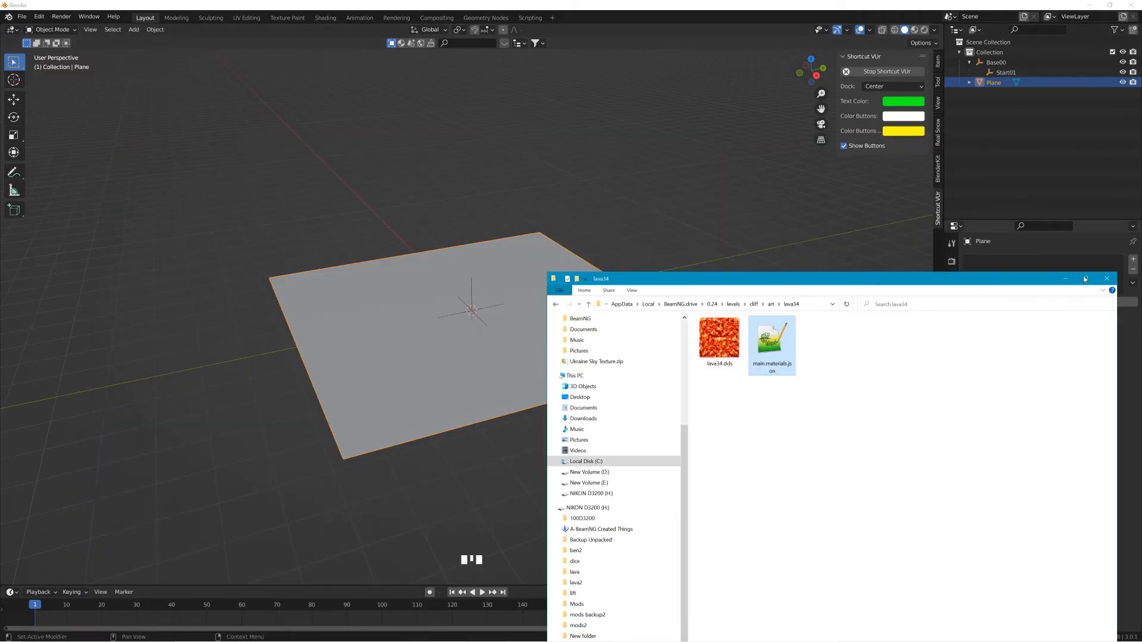
pyautogui.click(1066, 279)
# Step: Add a new material named lava34 to the plane and set its Base Color to an Image Texture
pyautogui.click(1028, 301)
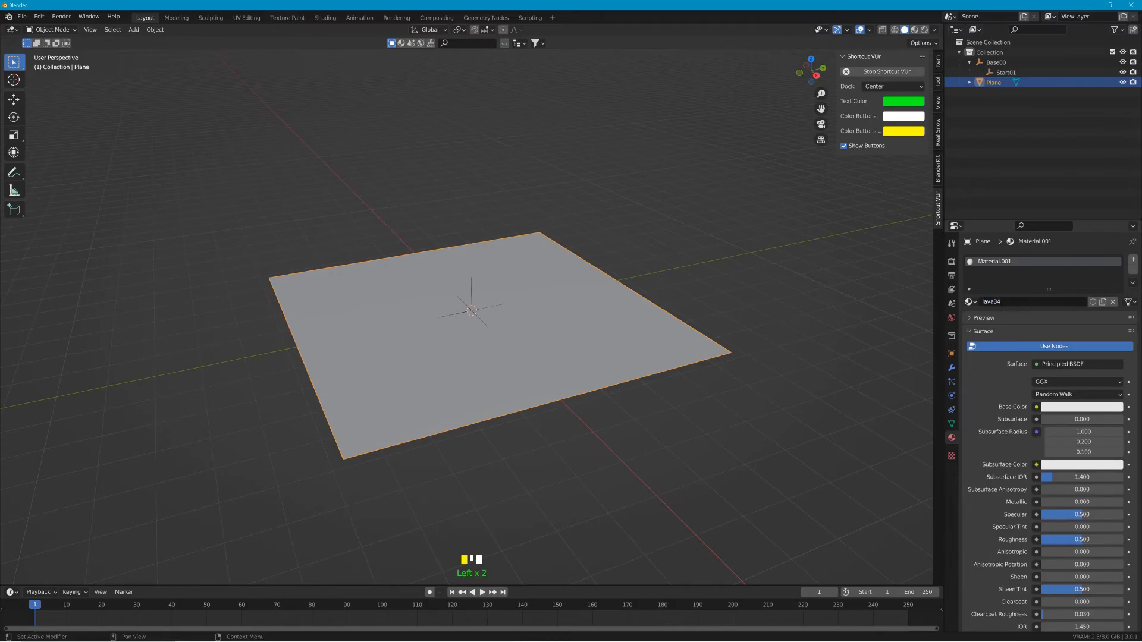
pyautogui.click(1036, 408)
pyautogui.click(844, 474)
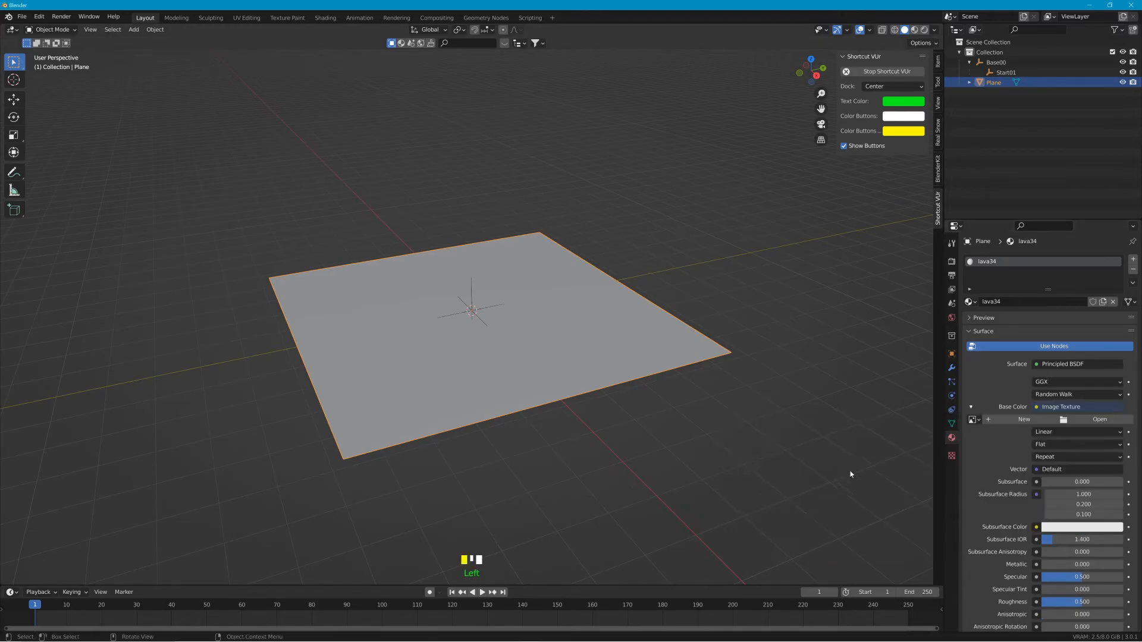
# Step: Load lava34.dds from the Cliff level's art/lava34 folder as the Base Color image and display the textured plane in Material Preview
pyautogui.click(1094, 419)
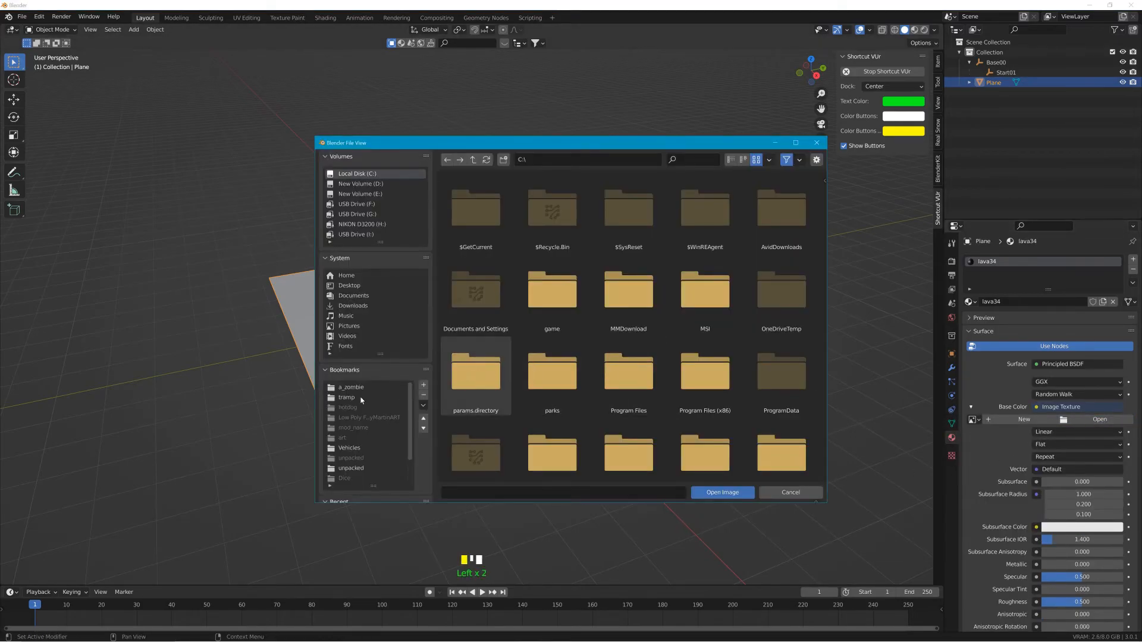
pyautogui.click(350, 391)
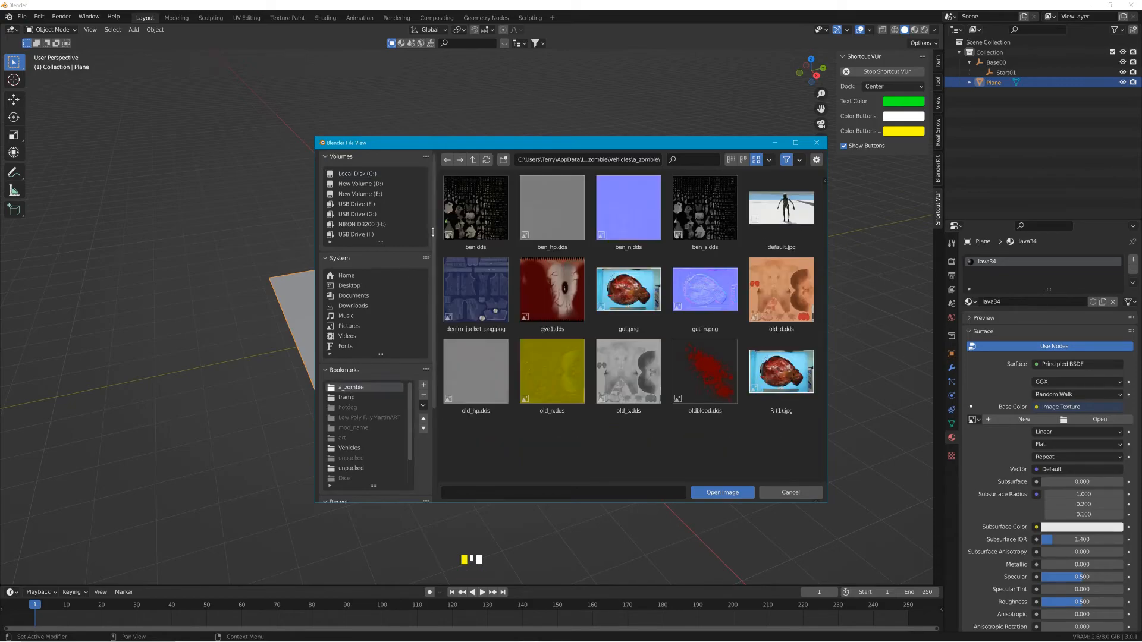
pyautogui.click(473, 160)
pyautogui.click(472, 160)
pyautogui.click(473, 160)
pyautogui.click(473, 160)
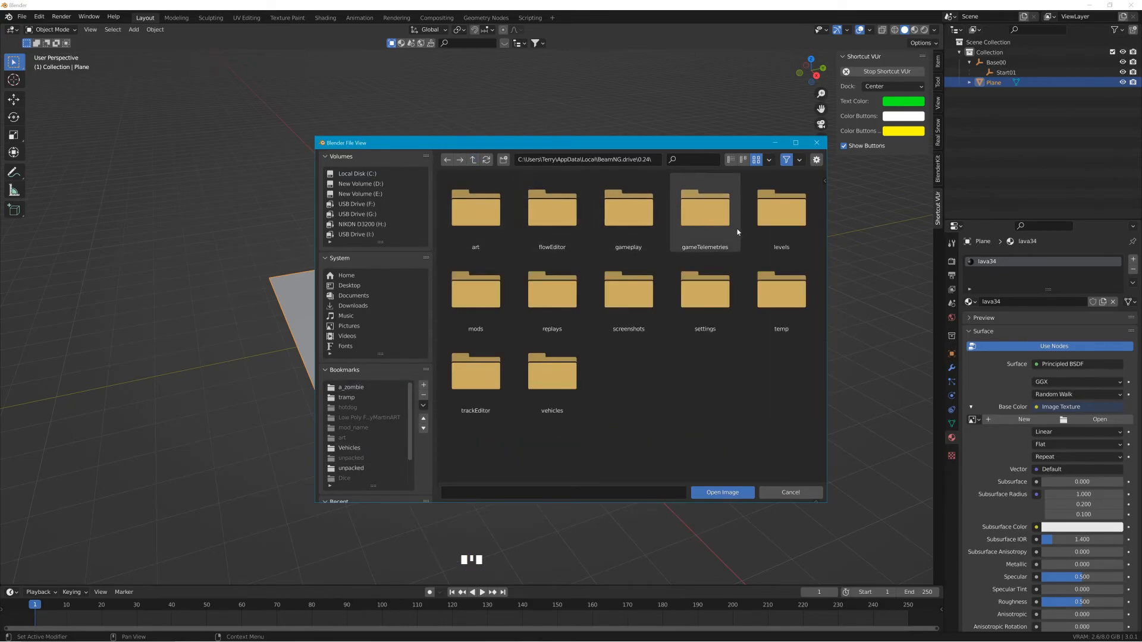
pyautogui.click(801, 222)
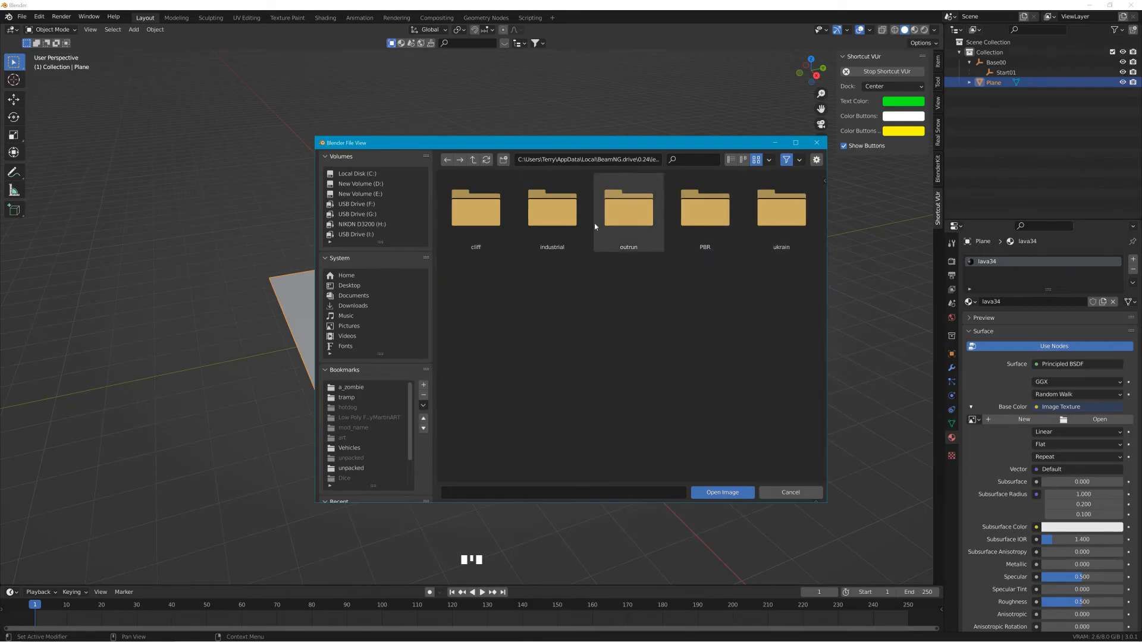
pyautogui.click(484, 220)
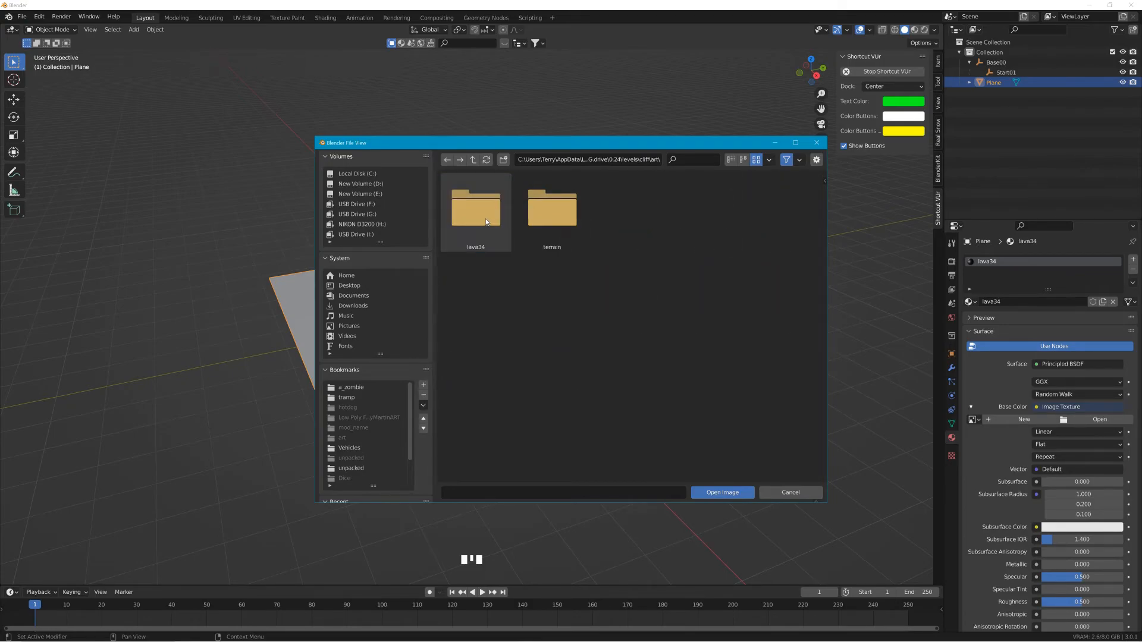
pyautogui.click(485, 220)
pyautogui.click(486, 221)
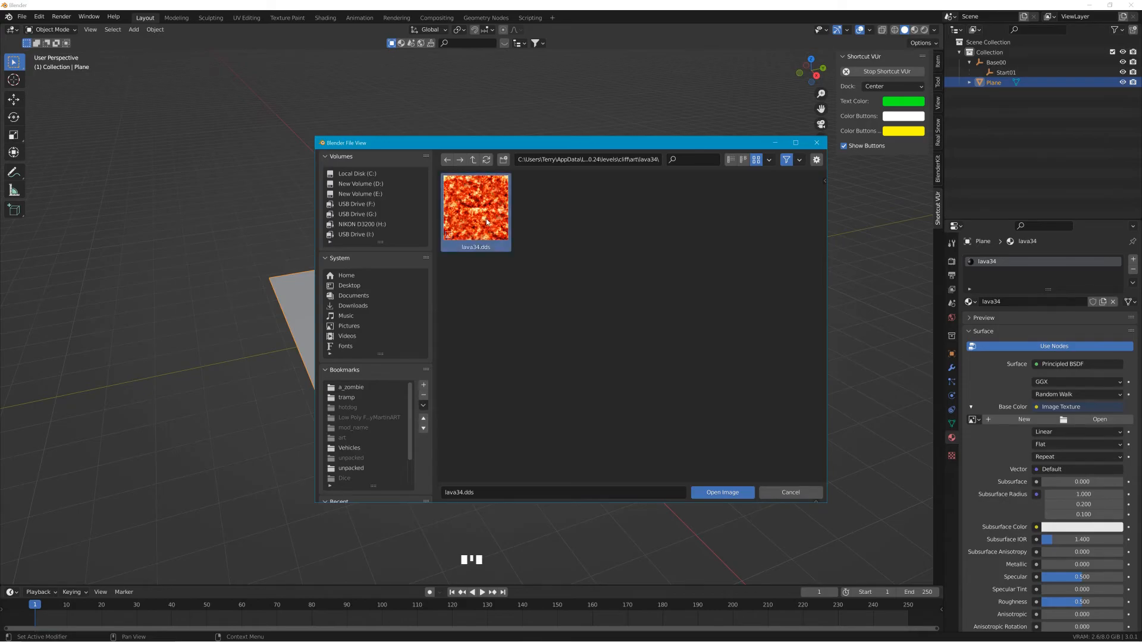
pyautogui.click(724, 492)
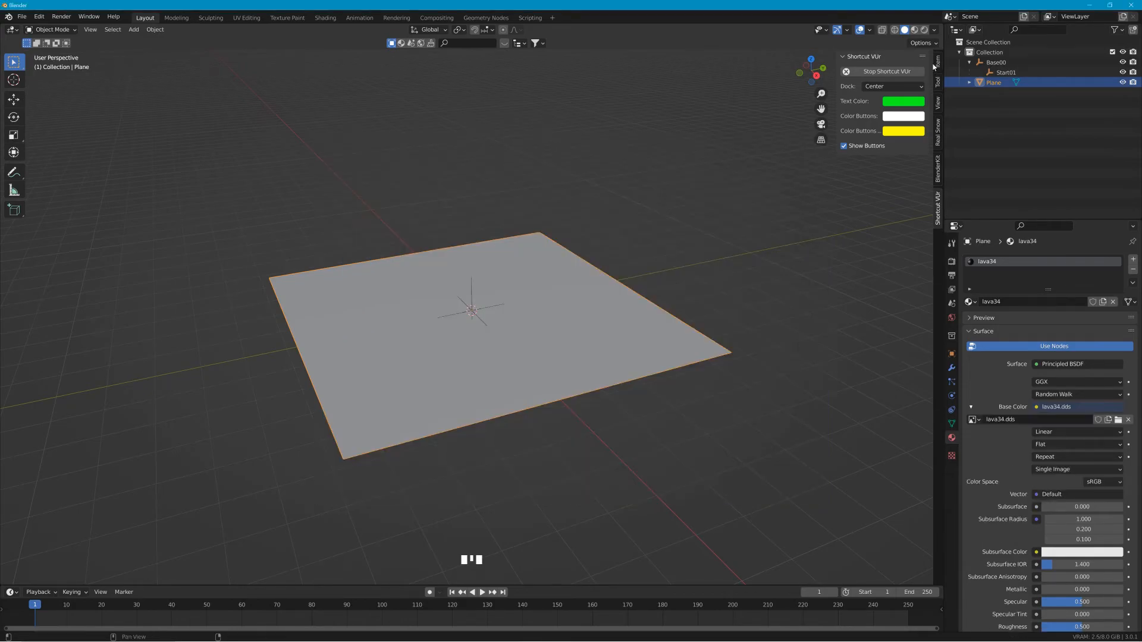
pyautogui.click(915, 31)
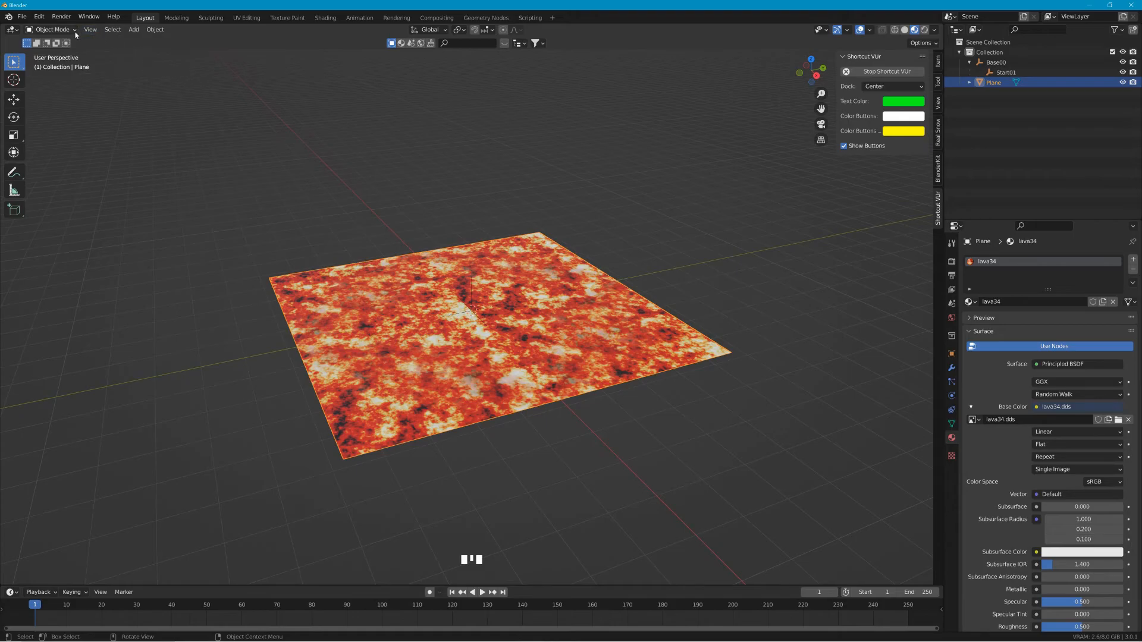
# Step: Subdivide the whole plane in Edit Mode with the number of cuts set to 75
pyautogui.click(229, 202)
pyautogui.click(367, 343)
pyautogui.press('Tab')
pyautogui.click(74, 29)
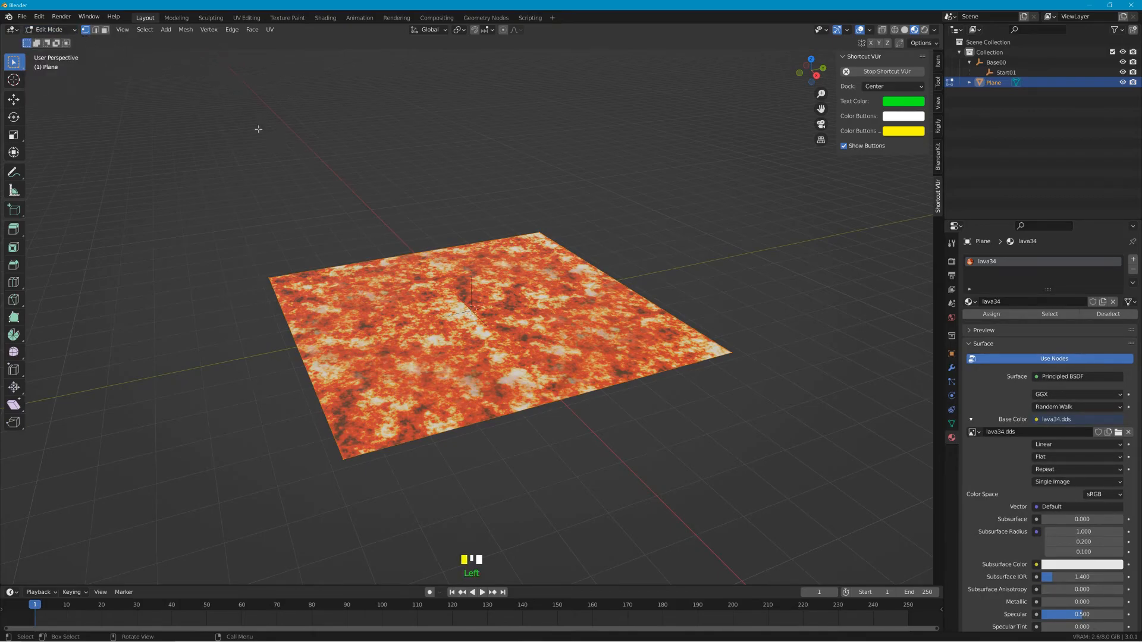
pyautogui.click(345, 226)
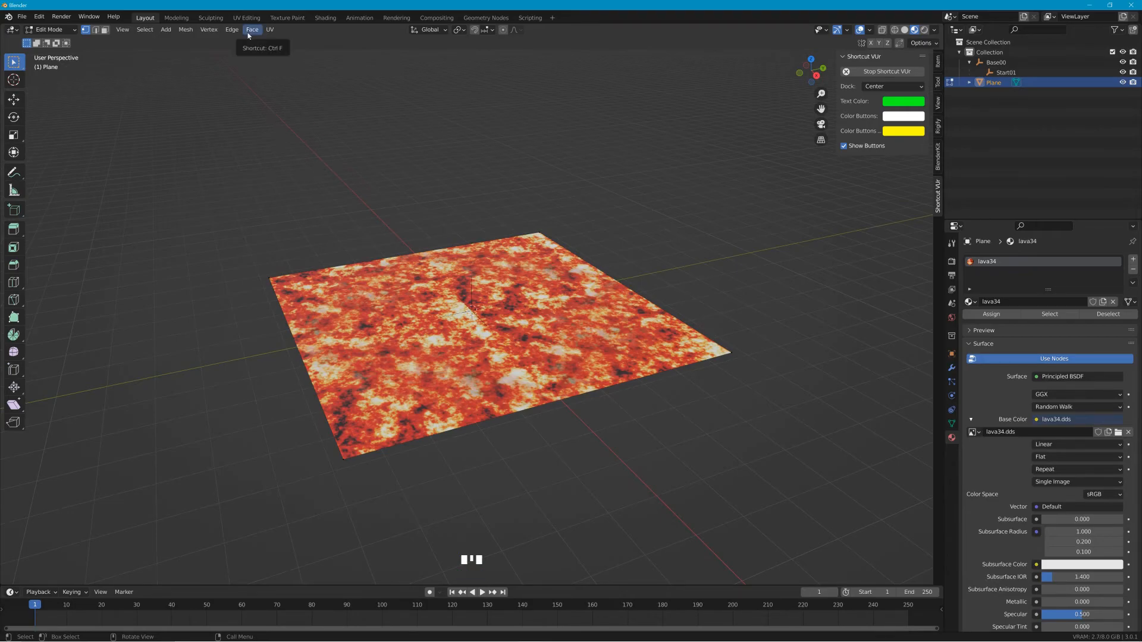
pyautogui.press('a')
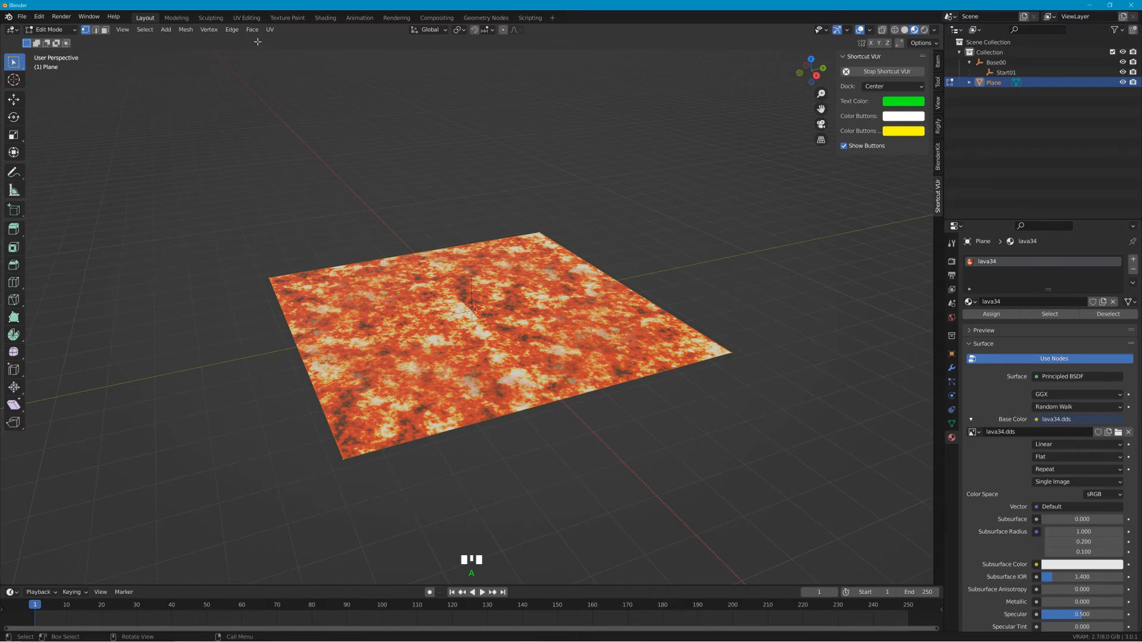
pyautogui.click(256, 34)
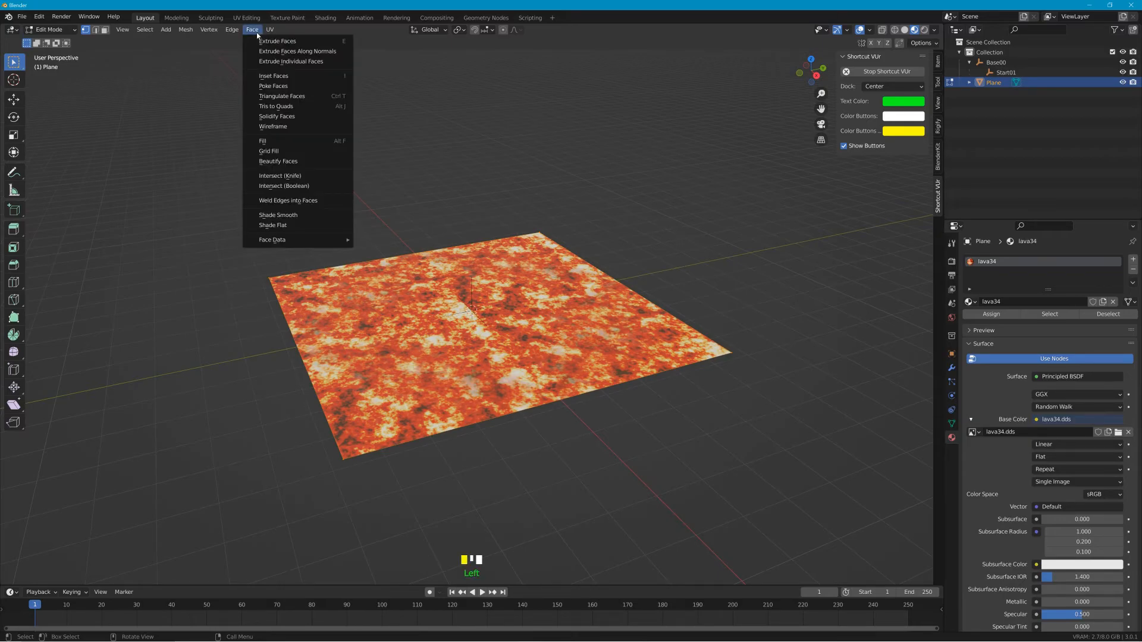
pyautogui.moveTo(236, 34)
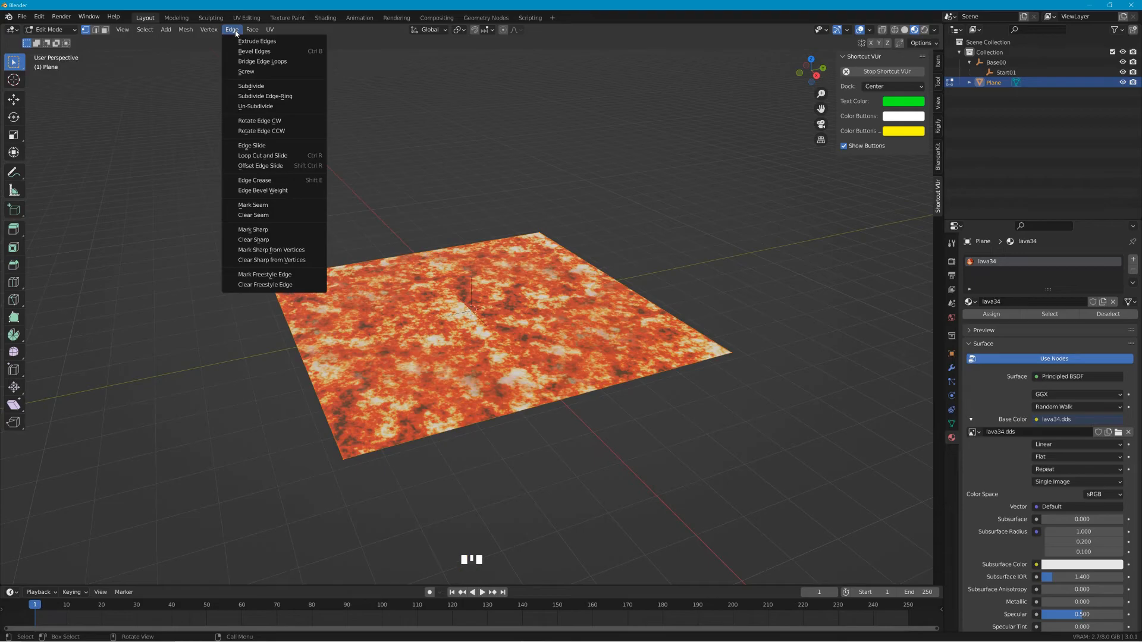
pyautogui.click(252, 87)
pyautogui.click(41, 575)
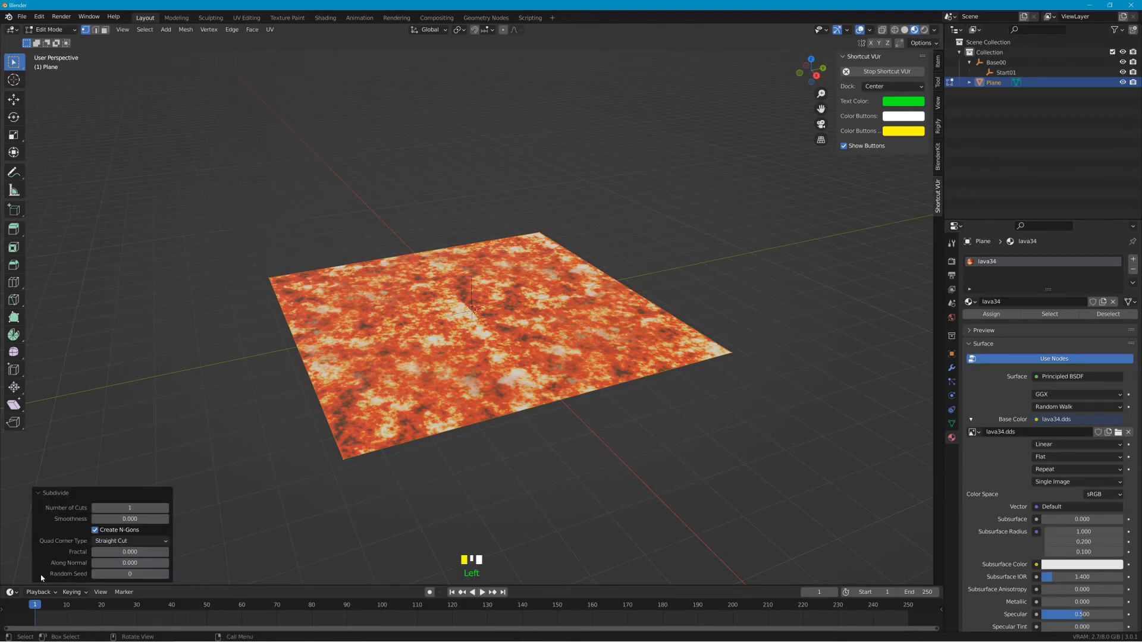
pyautogui.click(123, 508)
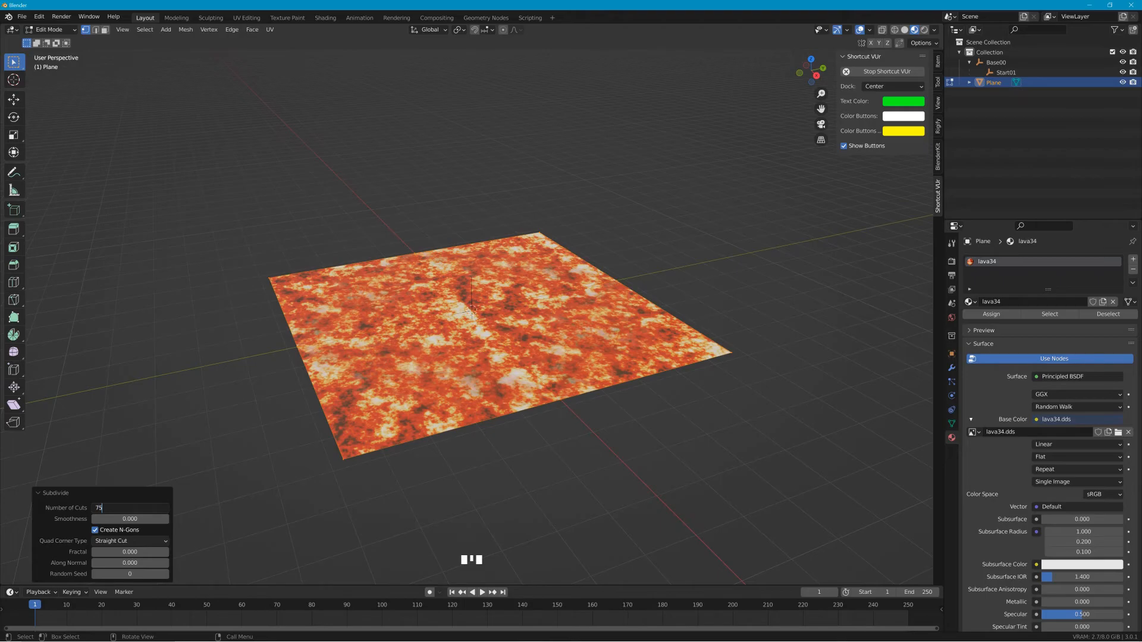
pyautogui.press('Return')
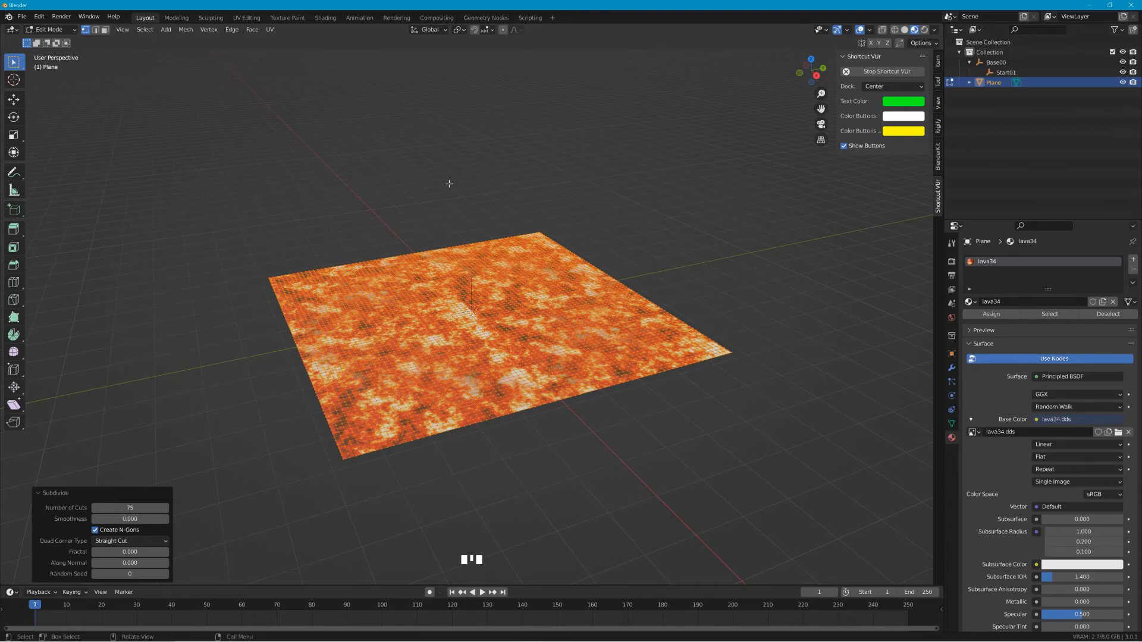
# Step: Switch the plane to Sculpt Mode and choose the Elastic Deform brush with a radius of 500 px
pyautogui.scroll(2, 430, 196)
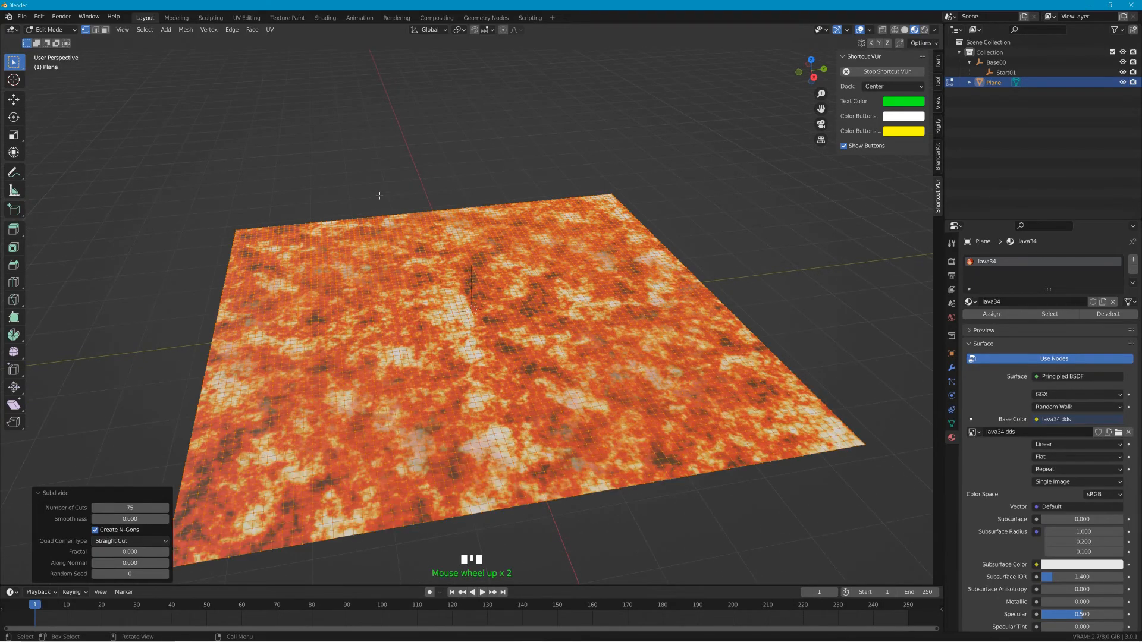
pyautogui.click(69, 32)
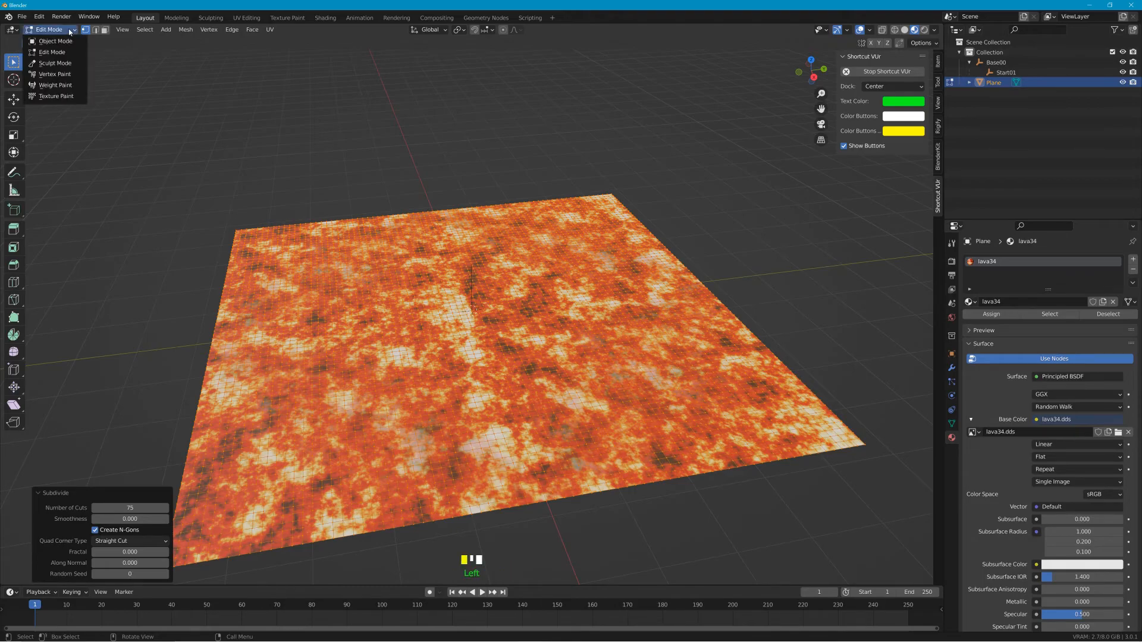
pyautogui.click(69, 63)
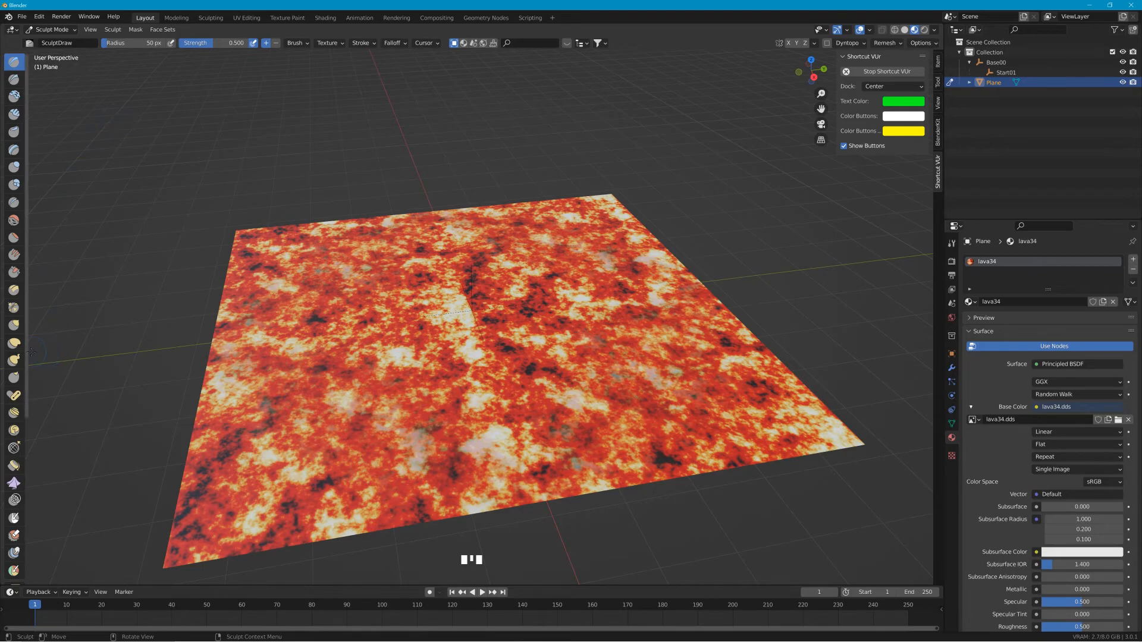
pyautogui.click(14, 343)
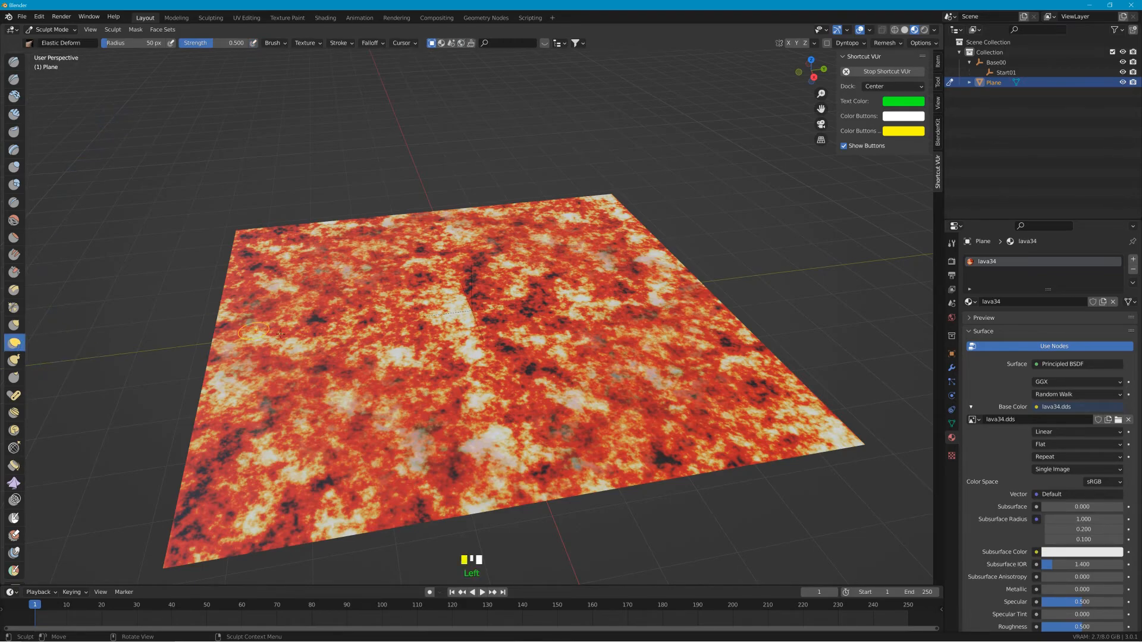
pyautogui.press('f')
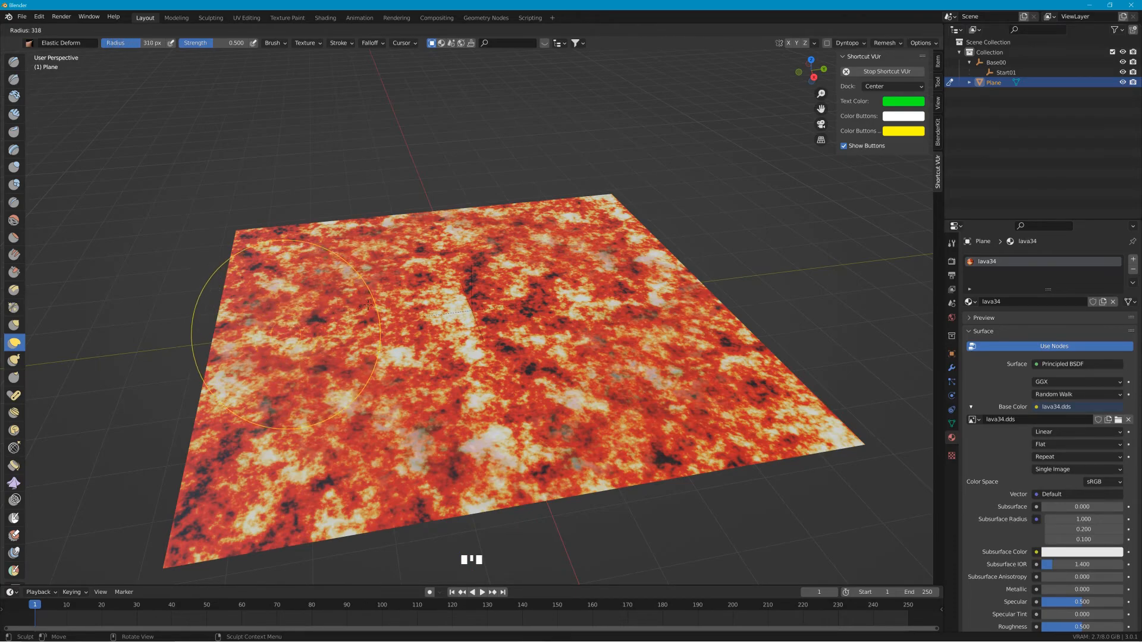
pyautogui.click(434, 291)
# Step: Reshape the plane into an irregular, wavy outline by pulling its edges, corners and surface with Elastic Deform strokes
pyautogui.moveTo(307, 342); pyautogui.dragTo(151, 319)
pyautogui.moveTo(708, 290); pyautogui.dragTo(789, 280)
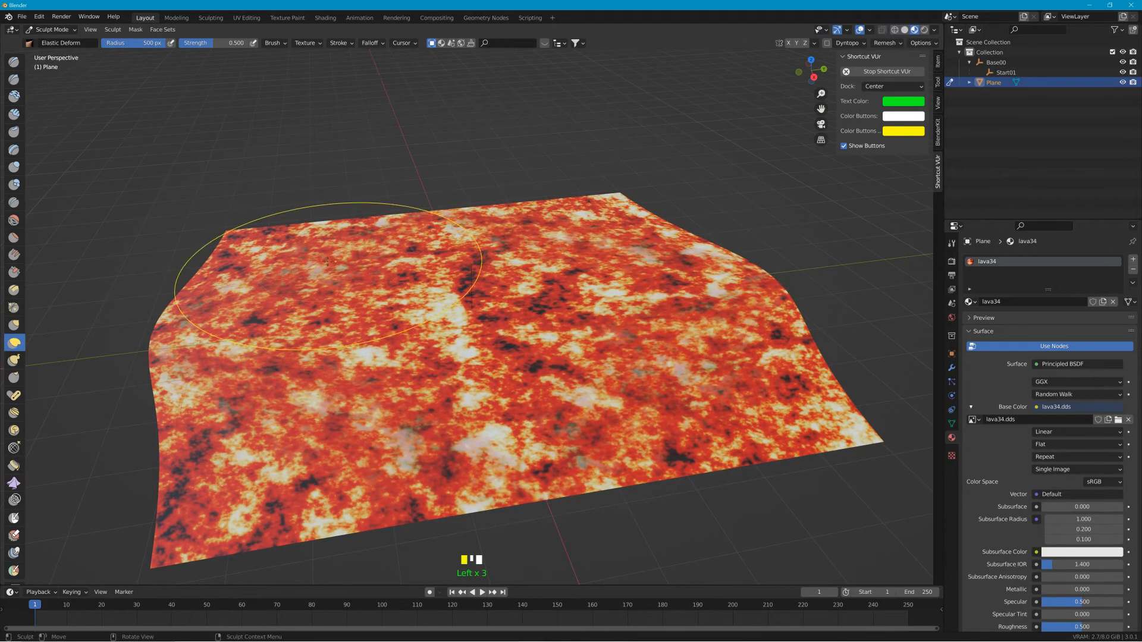
pyautogui.moveTo(239, 237); pyautogui.dragTo(262, 235)
pyautogui.moveTo(607, 222); pyautogui.dragTo(572, 229)
pyautogui.moveTo(572, 231)
pyautogui.mouseDown(button='middle')
pyautogui.moveTo(660, 194)
pyautogui.moveTo(677, 209)
pyautogui.mouseUp(button='middle')
pyautogui.moveTo(667, 305); pyautogui.dragTo(812, 328)
pyautogui.moveTo(266, 309); pyautogui.dragTo(220, 318)
pyautogui.moveTo(220, 318)
pyautogui.mouseDown(button='middle')
pyautogui.moveTo(291, 350)
pyautogui.moveTo(516, 349)
pyautogui.mouseUp(button='middle')
pyautogui.moveTo(646, 330); pyautogui.dragTo(687, 342)
pyautogui.moveTo(322, 345); pyautogui.dragTo(380, 322)
pyautogui.moveTo(285, 330); pyautogui.dragTo(480, 328)
pyautogui.moveTo(481, 327)
pyautogui.mouseDown(button='middle')
pyautogui.moveTo(387, 295)
pyautogui.moveTo(413, 312)
pyautogui.mouseUp(button='middle')
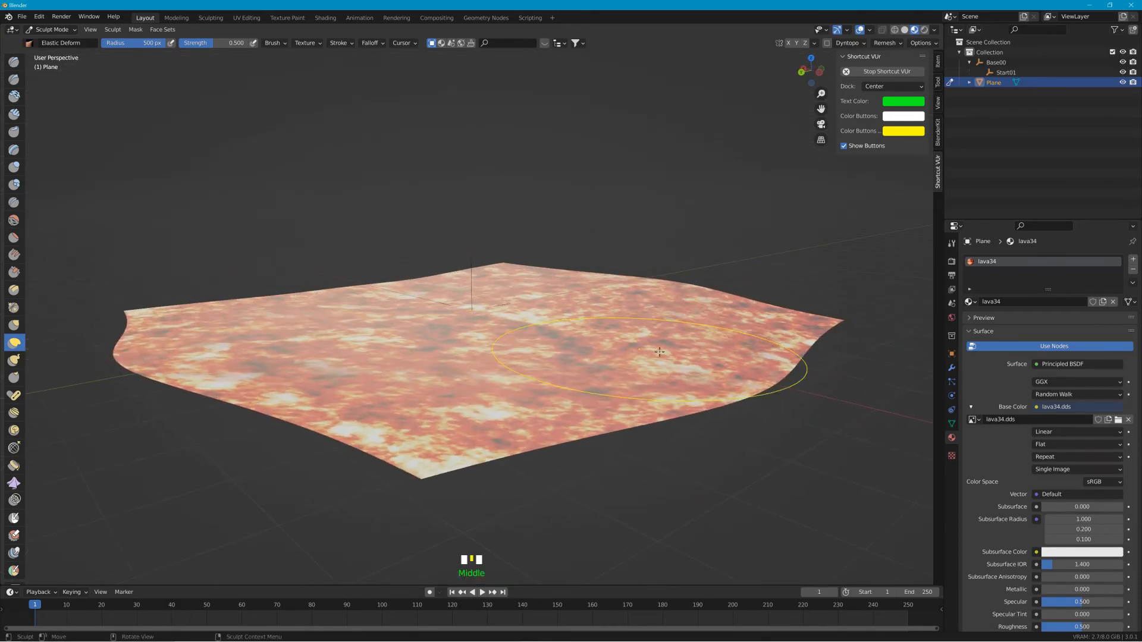
pyautogui.moveTo(780, 395); pyautogui.dragTo(791, 502)
pyautogui.moveTo(791, 502)
pyautogui.mouseDown(button='middle')
pyautogui.moveTo(819, 344)
pyautogui.moveTo(285, 277)
pyautogui.moveTo(333, 255)
pyautogui.moveTo(178, 356)
pyautogui.mouseUp(button='middle')
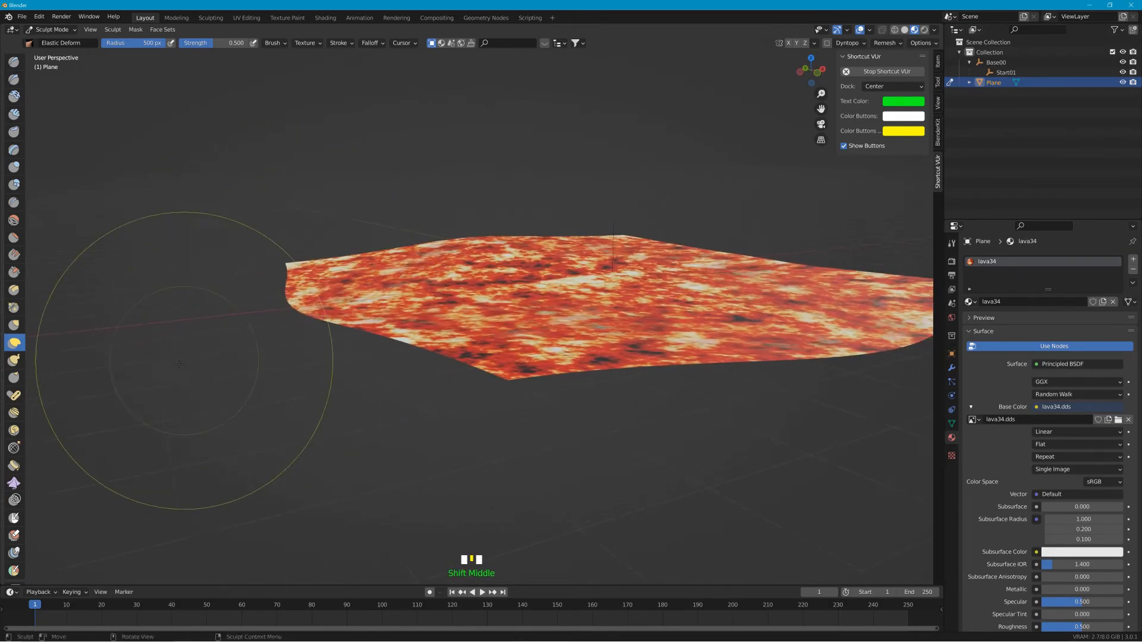
# Step: Pull one end of the lava sheet downward into drooping tips with the Snake Hook brush
pyautogui.click(14, 360)
pyautogui.moveTo(314, 310)
pyautogui.mouseDown()
pyautogui.moveTo(258, 331)
pyautogui.moveTo(254, 362)
pyautogui.mouseUp()
pyautogui.moveTo(348, 337)
pyautogui.mouseDown()
pyautogui.moveTo(337, 335)
pyautogui.moveTo(313, 375)
pyautogui.mouseUp()
pyautogui.moveTo(447, 361); pyautogui.dragTo(386, 412)
pyautogui.moveTo(340, 395); pyautogui.dragTo(510, 351, button='middle')
pyautogui.moveTo(529, 344)
pyautogui.mouseDown()
pyautogui.moveTo(551, 334)
pyautogui.moveTo(563, 404)
pyautogui.mouseUp()
pyautogui.moveTo(624, 325); pyautogui.dragTo(638, 392)
pyautogui.moveTo(713, 354); pyautogui.dragTo(533, 345, button='middle')
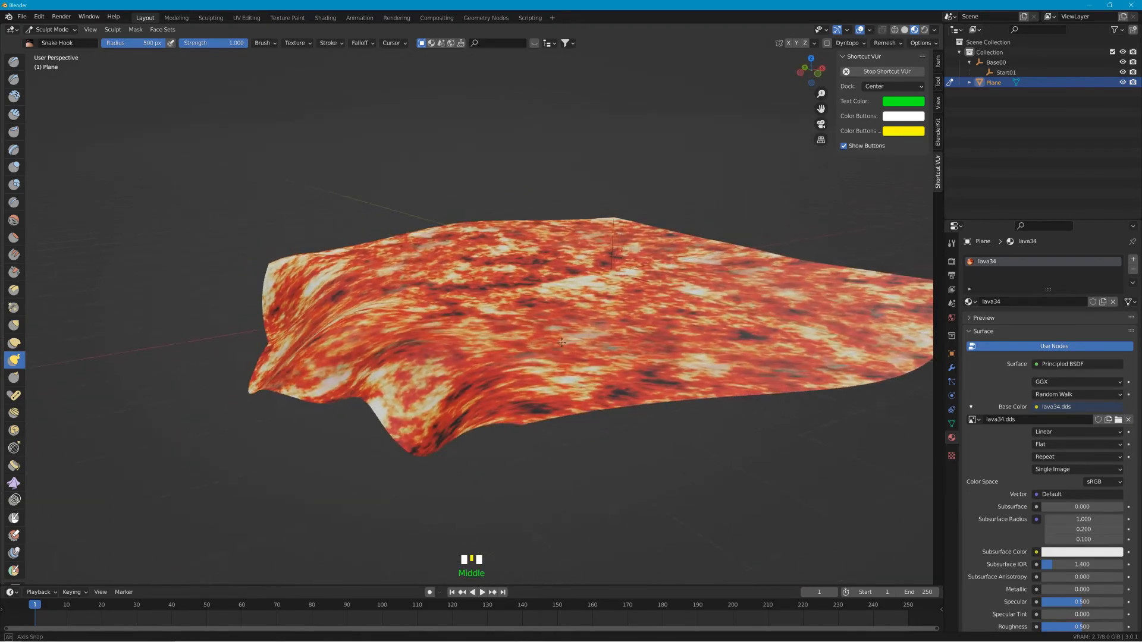
# Step: Lengthen the drooping tips and drag the sheet's surface toward the hanging end with Snake Hook strokes
pyautogui.moveTo(285, 382); pyautogui.dragTo(290, 415)
pyautogui.moveTo(356, 397); pyautogui.dragTo(347, 429)
pyautogui.moveTo(509, 337); pyautogui.dragTo(366, 333)
pyautogui.moveTo(511, 271); pyautogui.dragTo(470, 273)
pyautogui.moveTo(565, 331); pyautogui.dragTo(528, 332)
pyautogui.moveTo(682, 330); pyautogui.dragTo(645, 333)
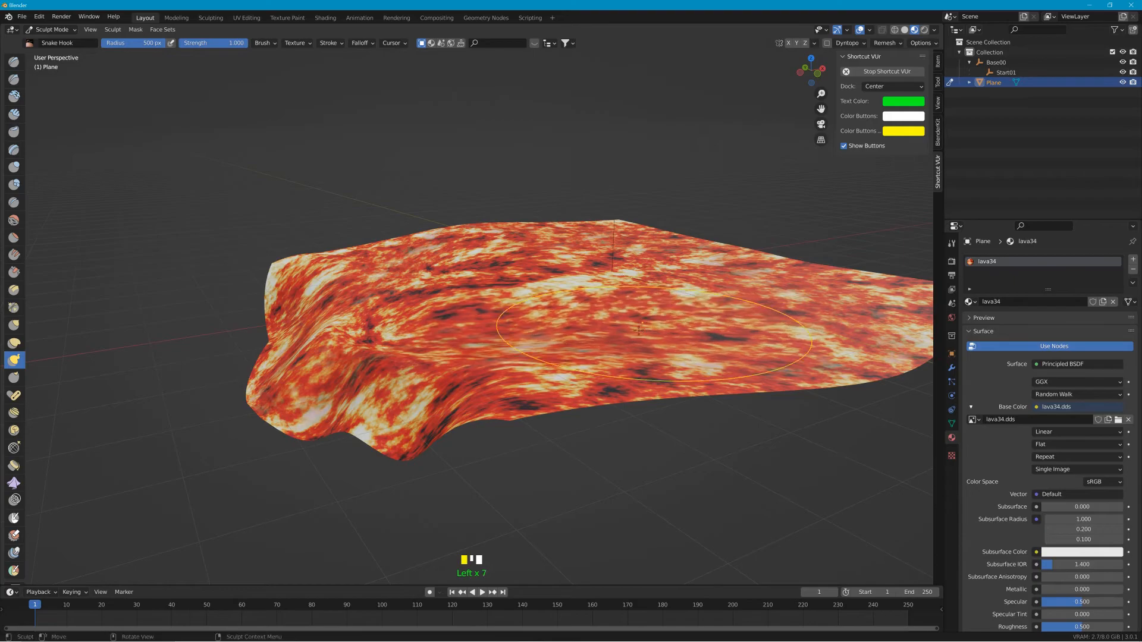
pyautogui.moveTo(600, 369); pyautogui.dragTo(565, 373)
pyautogui.moveTo(785, 267); pyautogui.dragTo(750, 272)
# Step: Refine the drooping tips and the notch between them with Snake Hook strokes on the lava sheet's hanging end
pyautogui.moveTo(553, 331); pyautogui.dragTo(719, 342, button='middle')
pyautogui.moveTo(709, 350); pyautogui.dragTo(706, 375)
pyautogui.click(665, 366)
pyautogui.click(664, 366)
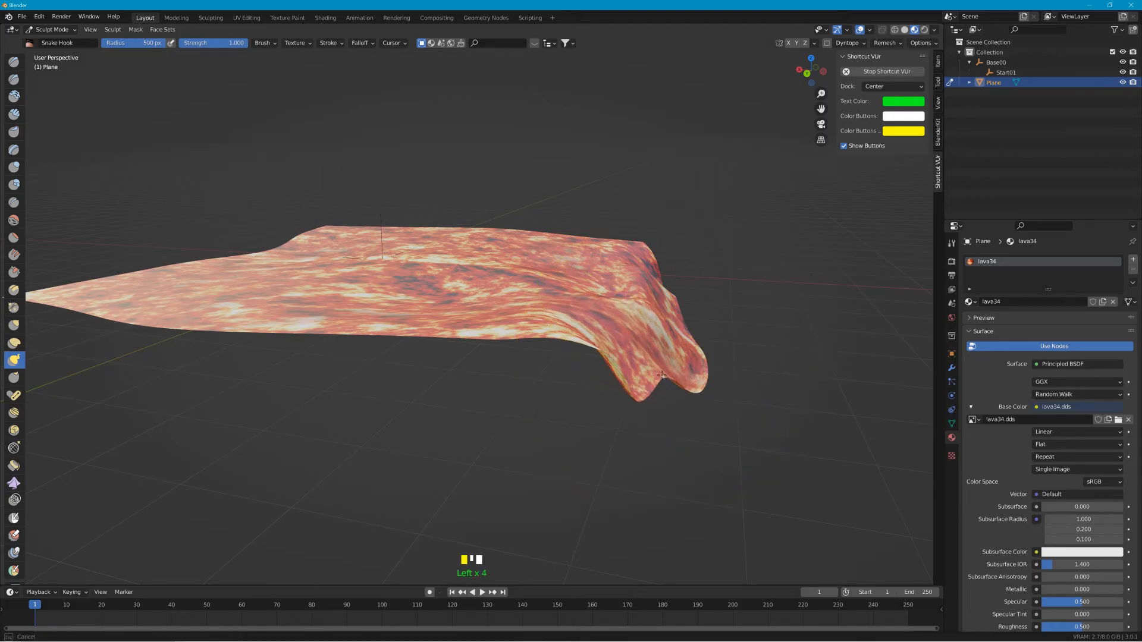
pyautogui.moveTo(726, 331)
pyautogui.mouseDown(button='middle')
pyautogui.moveTo(596, 353)
pyautogui.moveTo(523, 348)
pyautogui.mouseUp(button='middle')
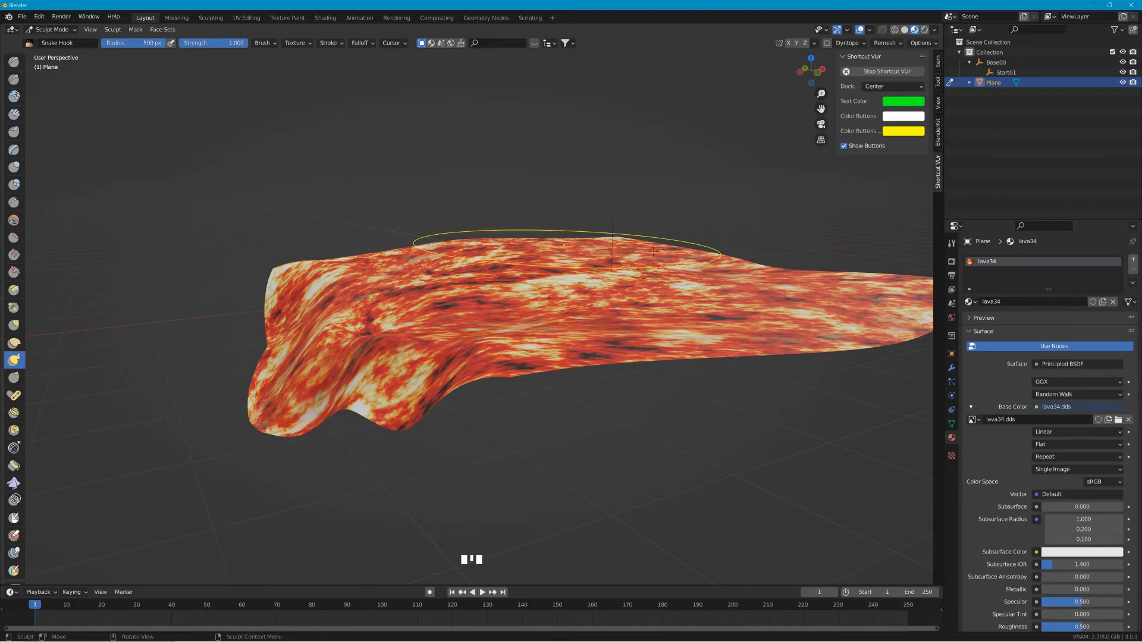
# Step: Pull the sheet's front lobes downward and adjust its far edge with Snake Hook strokes
pyautogui.click(258, 421)
pyautogui.moveTo(272, 423)
pyautogui.mouseDown()
pyautogui.moveTo(267, 446)
pyautogui.moveTo(291, 429)
pyautogui.mouseUp()
pyautogui.moveTo(358, 408); pyautogui.dragTo(357, 435)
pyautogui.moveTo(311, 418)
pyautogui.mouseDown(button='middle')
pyautogui.moveTo(368, 414)
pyautogui.moveTo(272, 419)
pyautogui.mouseUp(button='middle')
pyautogui.moveTo(833, 273); pyautogui.dragTo(819, 285)
pyautogui.moveTo(819, 285)
pyautogui.mouseDown(button='middle')
pyautogui.moveTo(815, 325)
pyautogui.moveTo(741, 307)
pyautogui.mouseUp(button='middle')
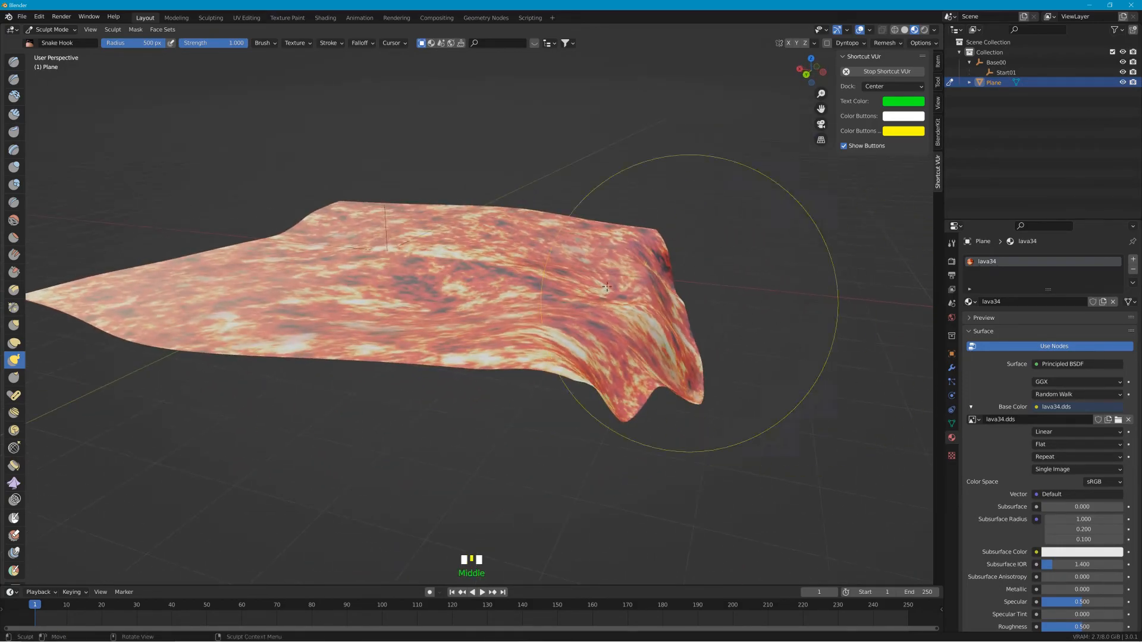
# Step: Bend the far corner of the lava sheet downward and add gentle humps and dips across its surface with Snake Hook
pyautogui.doubleClick(442, 258)
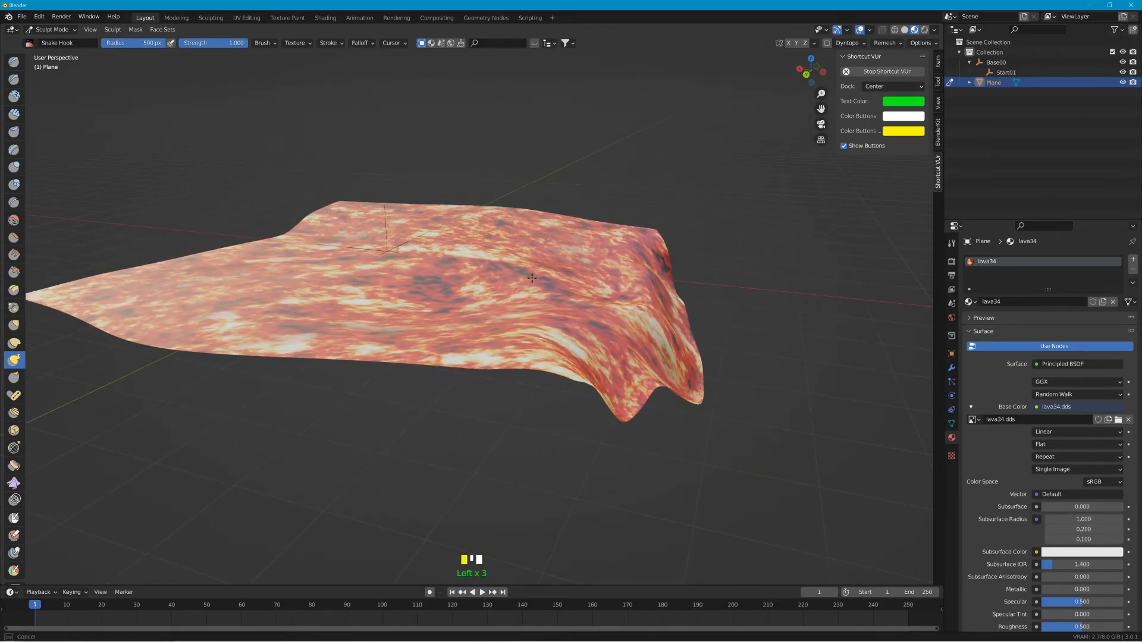
pyautogui.moveTo(631, 333); pyautogui.dragTo(480, 310, button='middle')
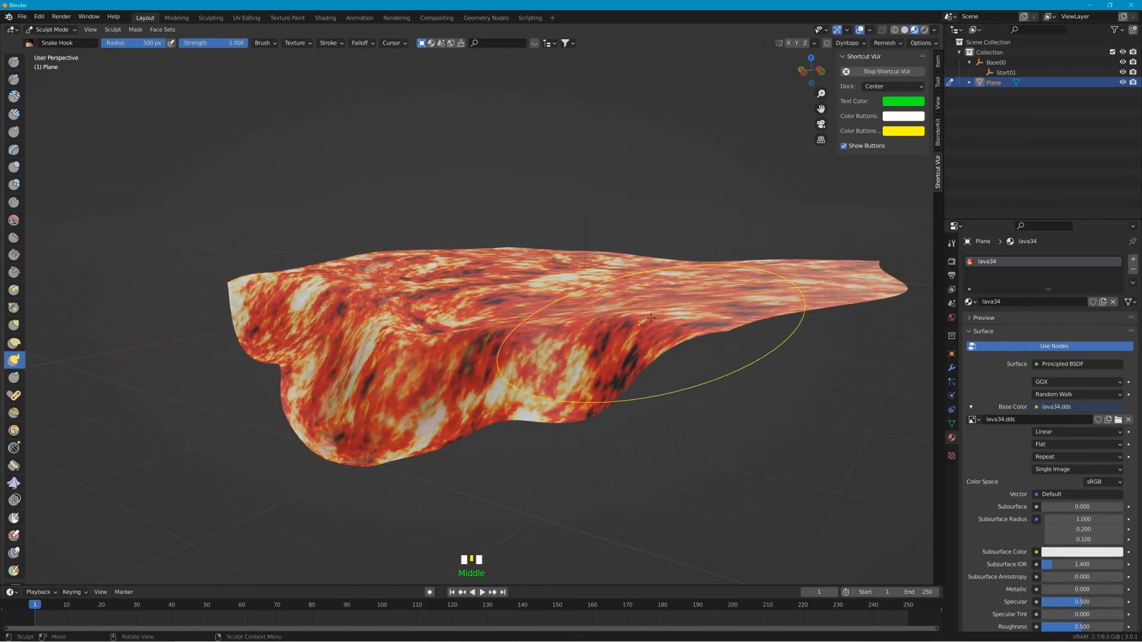
pyautogui.moveTo(889, 282); pyautogui.dragTo(886, 333)
pyautogui.moveTo(868, 327)
pyautogui.mouseDown(button='middle')
pyautogui.moveTo(684, 345)
pyautogui.moveTo(719, 342)
pyautogui.moveTo(367, 272)
pyautogui.mouseUp(button='middle')
pyautogui.moveTo(364, 272); pyautogui.dragTo(333, 286)
pyautogui.moveTo(505, 274); pyautogui.dragTo(504, 286)
pyautogui.moveTo(205, 292); pyautogui.dragTo(208, 283)
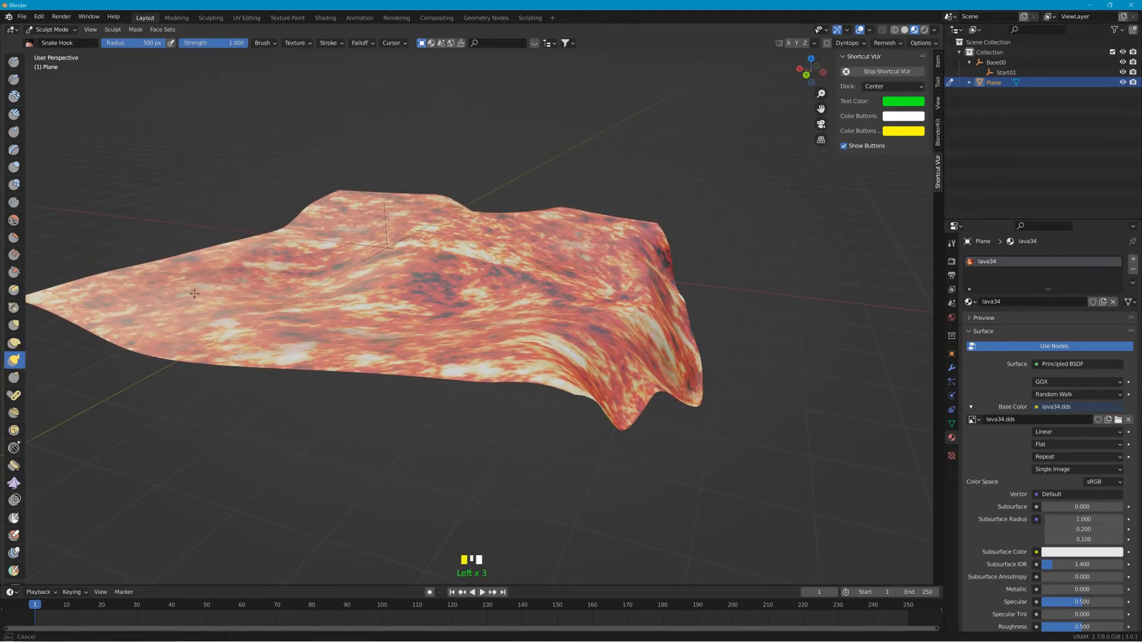
pyautogui.moveTo(276, 248); pyautogui.dragTo(279, 240)
pyautogui.moveTo(452, 321); pyautogui.dragTo(440, 328)
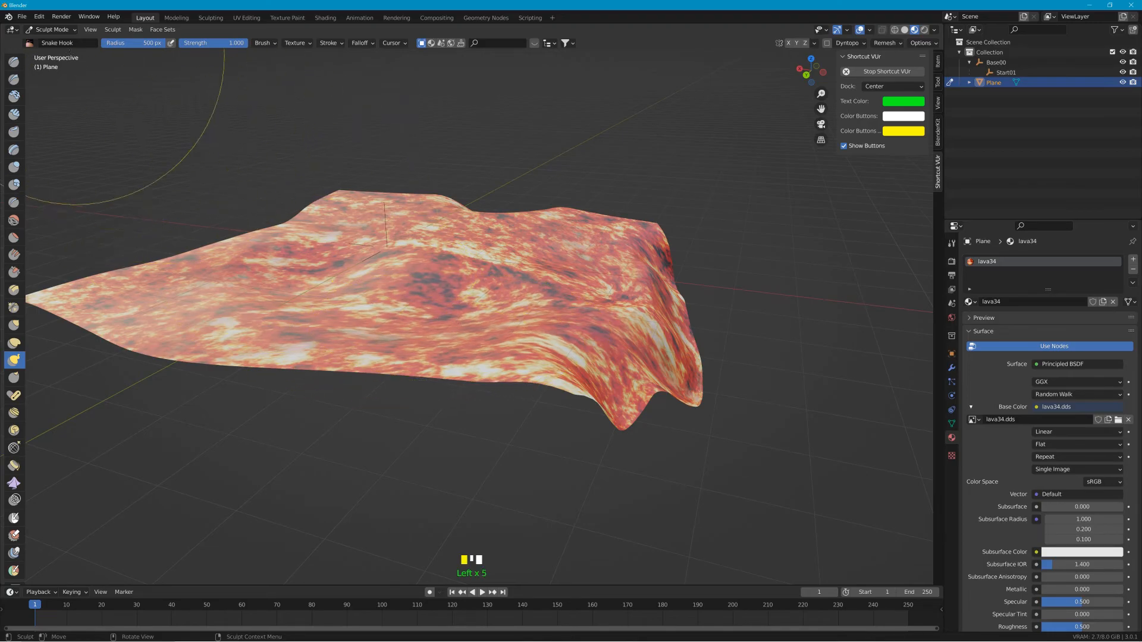
# Step: Return the plane to Object Mode and display it in solid viewport shading
pyautogui.click(57, 29)
pyautogui.click(56, 41)
pyautogui.moveTo(468, 162)
pyautogui.mouseDown(button='middle')
pyautogui.moveTo(331, 156)
pyautogui.moveTo(343, 158)
pyautogui.mouseUp(button='middle')
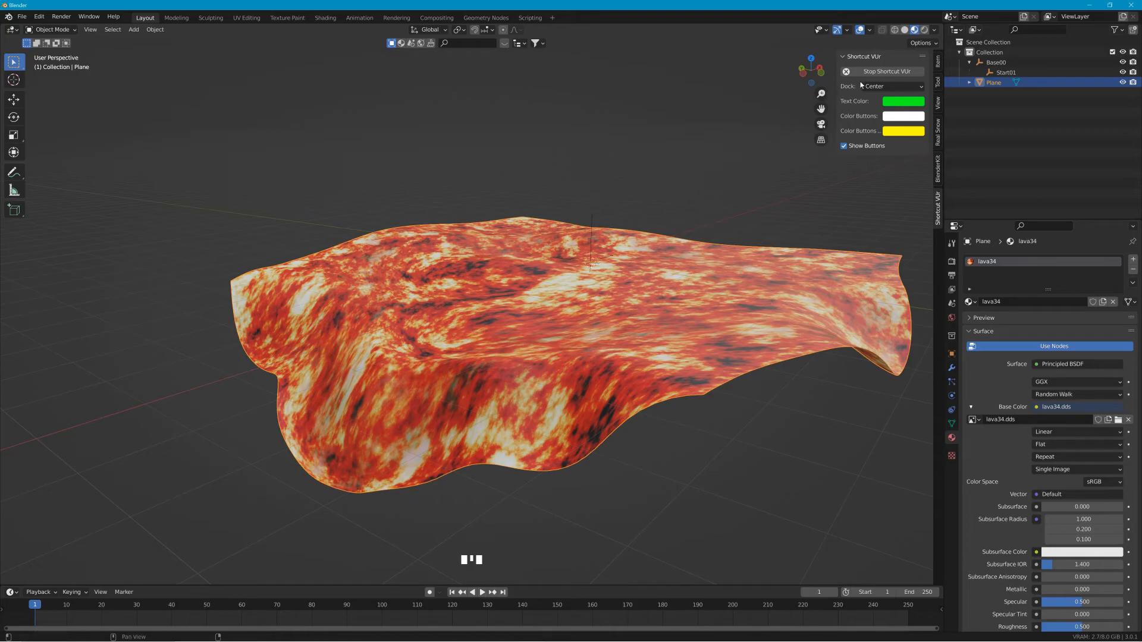
pyautogui.click(904, 31)
pyautogui.moveTo(515, 240); pyautogui.dragTo(468, 281, button='middle')
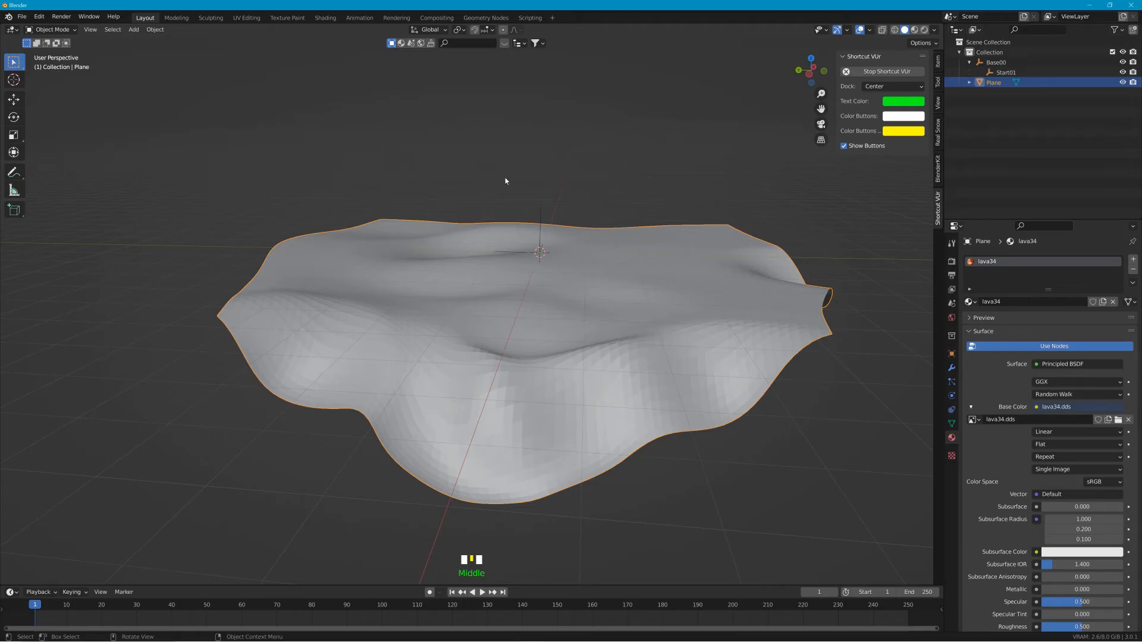
# Step: Apply Shade Smooth to the lava sheet
pyautogui.click(156, 30)
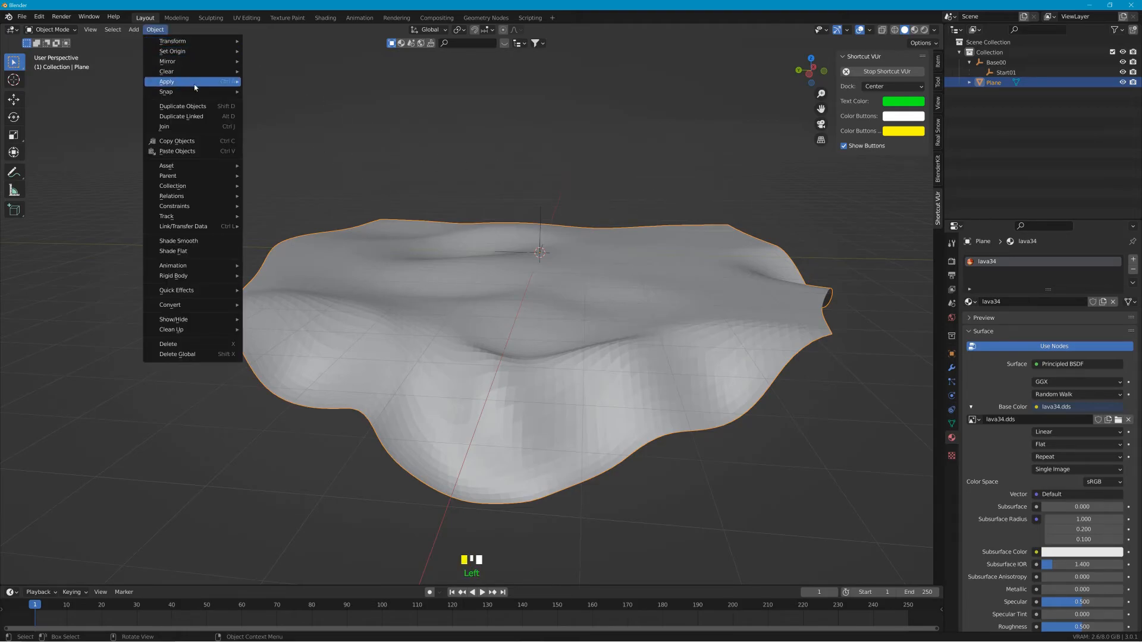
pyautogui.click(192, 242)
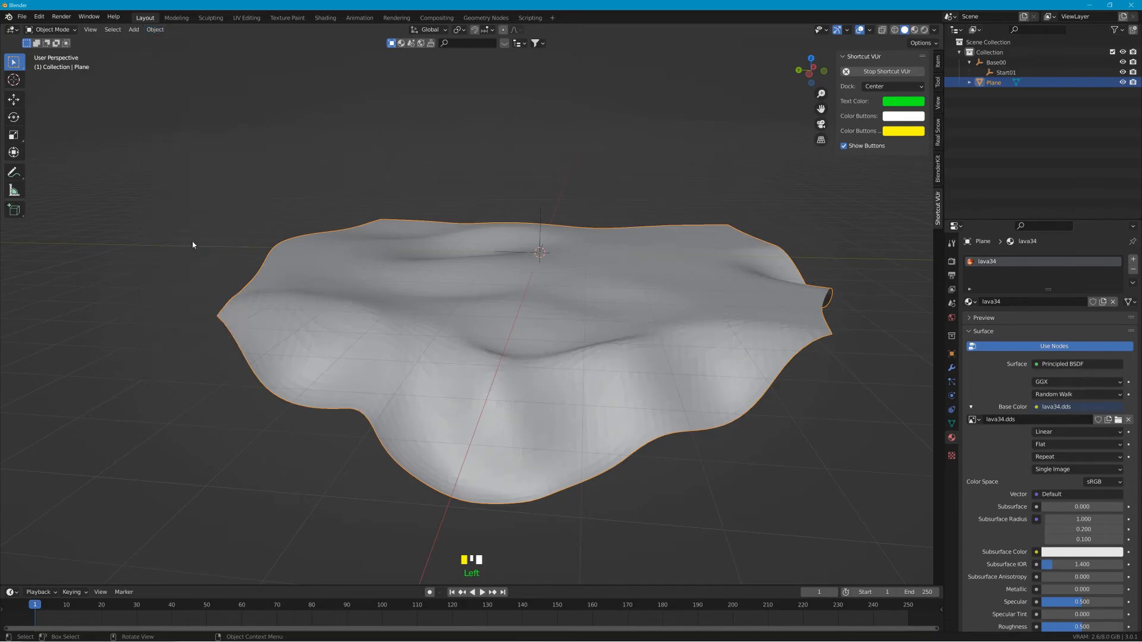
pyautogui.moveTo(233, 247); pyautogui.dragTo(223, 167, button='middle')
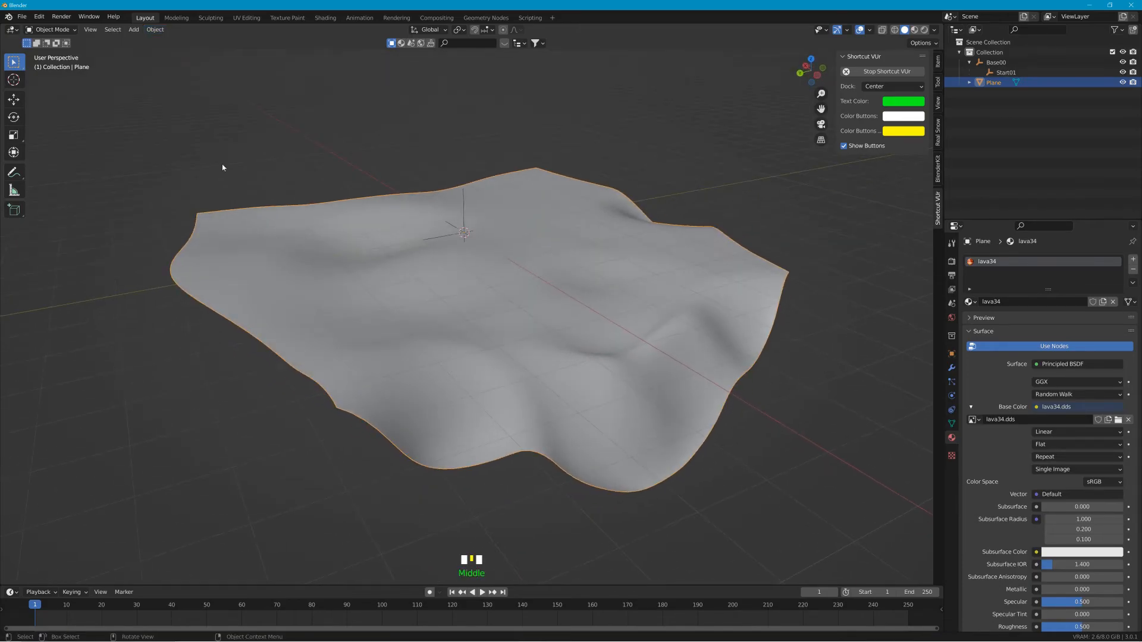
# Step: Switch the plane to Vertex Paint mode and show the Draw brush color as RGB values
pyautogui.click(69, 30)
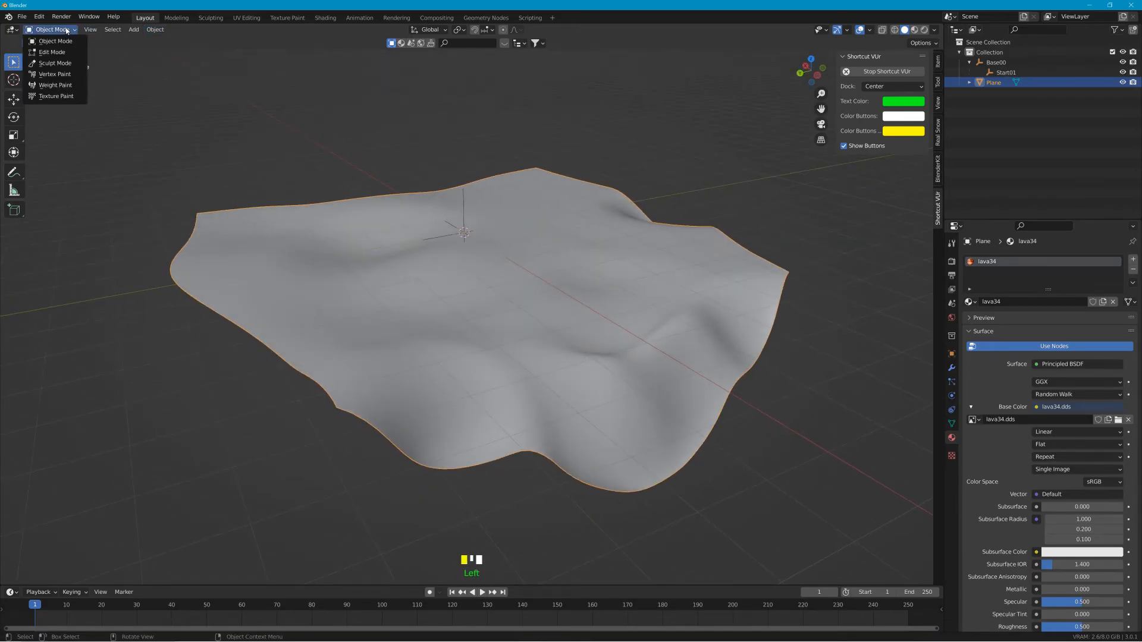
pyautogui.click(67, 75)
pyautogui.click(113, 43)
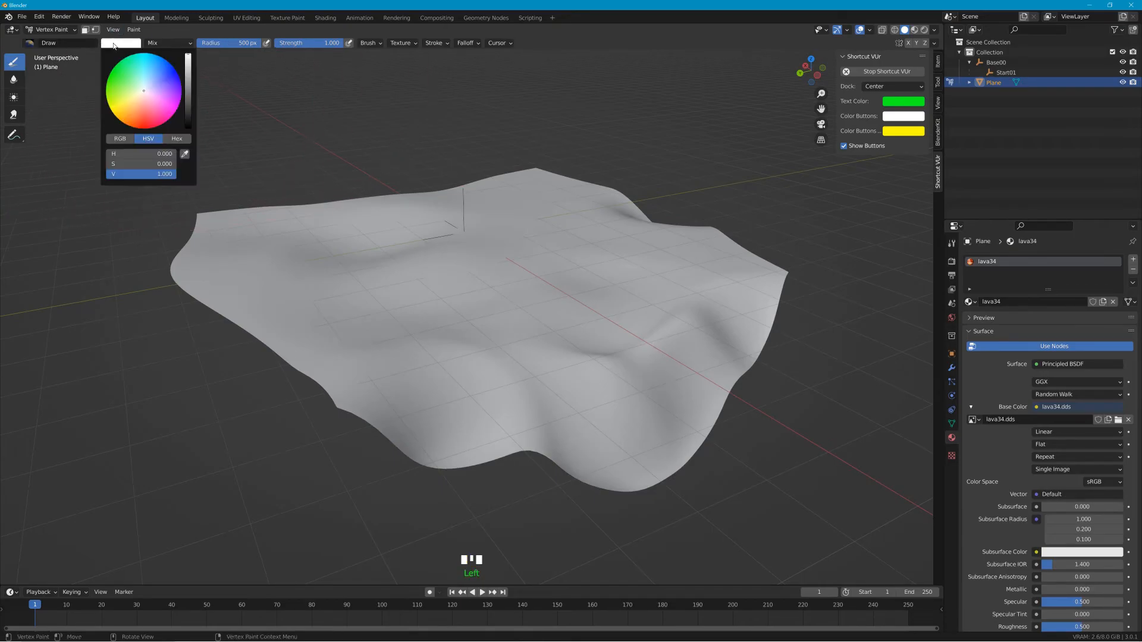
pyautogui.click(121, 139)
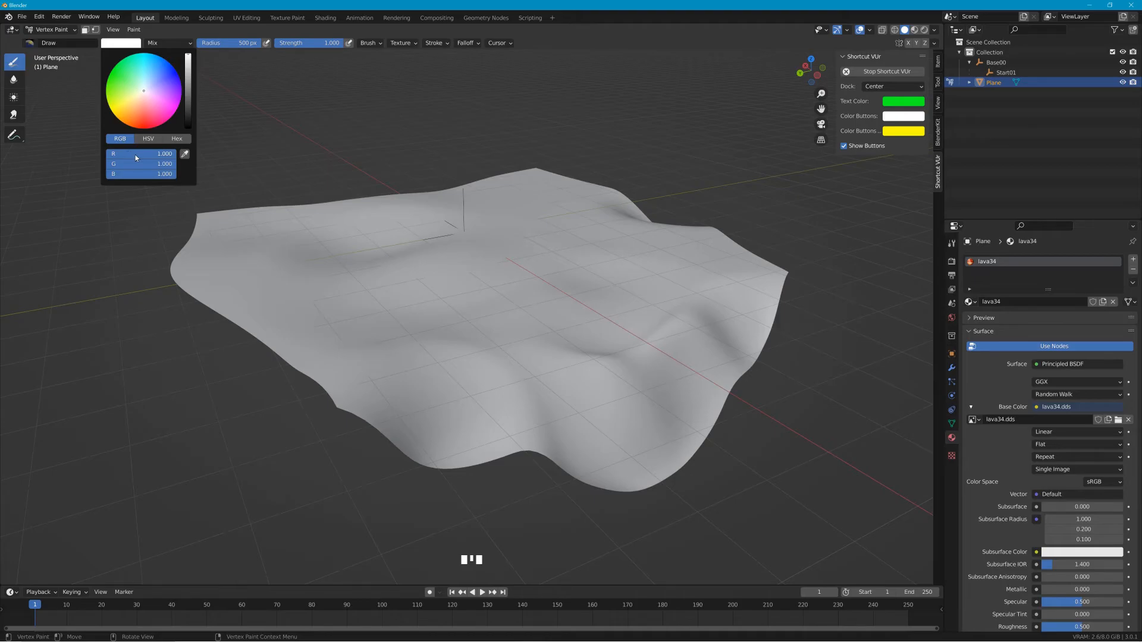
# Step: Paint white vertex color strokes across the lava sheet
pyautogui.moveTo(223, 232); pyautogui.dragTo(263, 225)
pyautogui.moveTo(220, 222); pyautogui.dragTo(331, 308)
pyautogui.moveTo(395, 445)
pyautogui.mouseDown()
pyautogui.moveTo(770, 297)
pyautogui.moveTo(492, 194)
pyautogui.moveTo(465, 253)
pyautogui.moveTo(512, 255)
pyautogui.mouseUp()
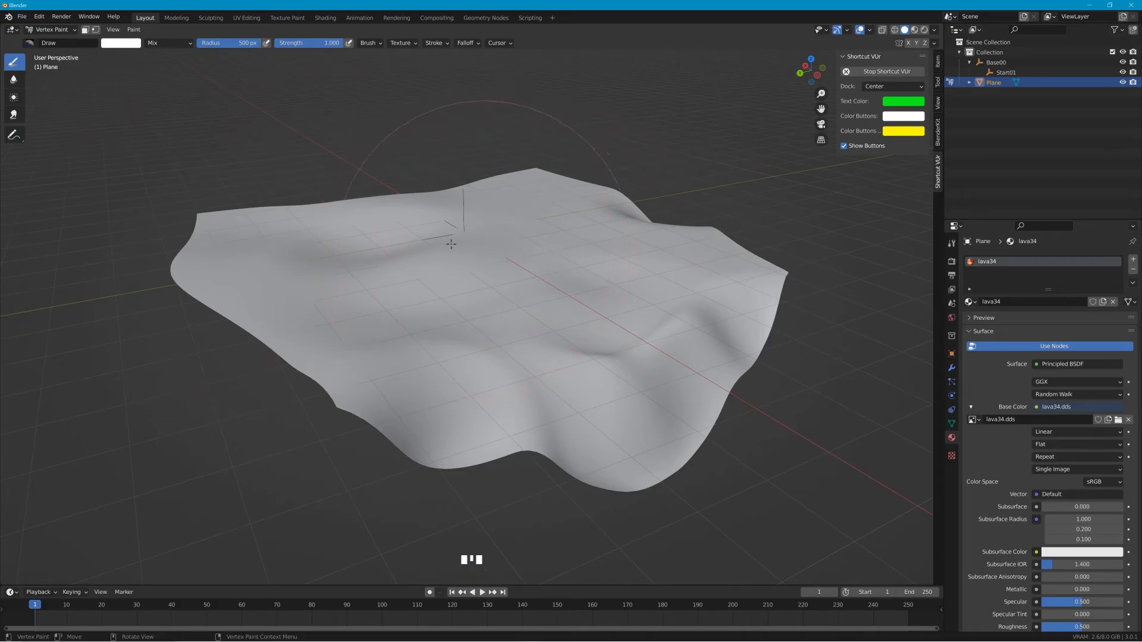
# Step: Set the brush color to pure red (1, 0, 0) and paint one side of the lava sheet
pyautogui.click(136, 44)
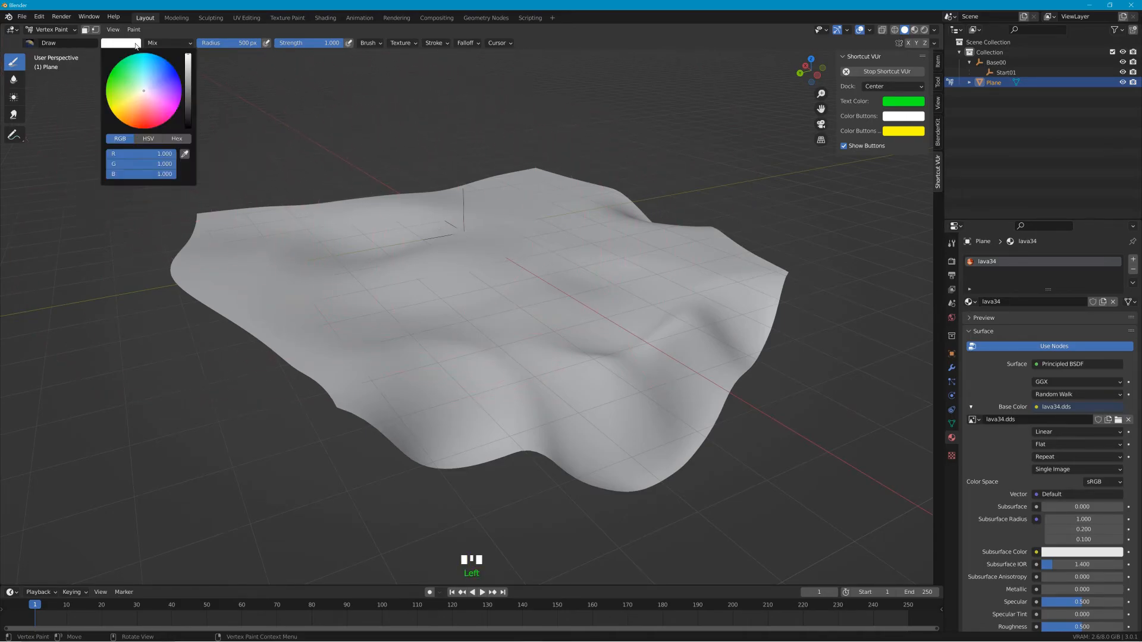
pyautogui.moveTo(132, 165); pyautogui.dragTo(59, 174)
pyautogui.moveTo(340, 229)
pyautogui.mouseDown()
pyautogui.moveTo(250, 235)
pyautogui.moveTo(244, 256)
pyautogui.moveTo(333, 369)
pyautogui.moveTo(221, 249)
pyautogui.moveTo(321, 208)
pyautogui.moveTo(494, 416)
pyautogui.moveTo(588, 475)
pyautogui.moveTo(416, 238)
pyautogui.mouseUp()
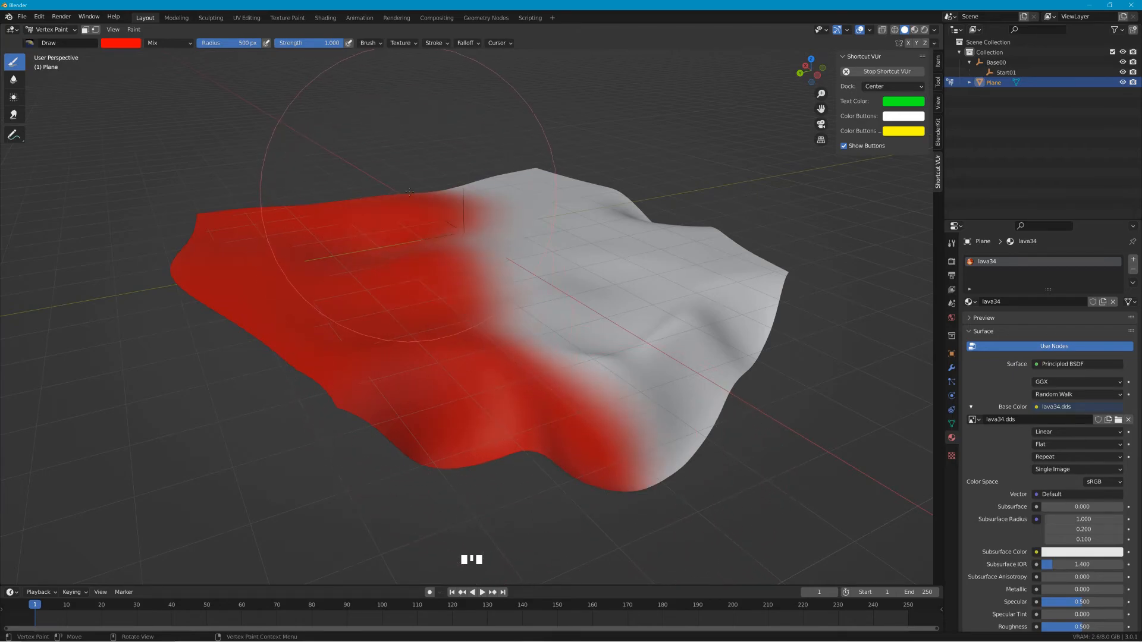
# Step: Set the brush color to pure blue (0, 0, 1) and paint a band across the sheet's middle beside the red area
pyautogui.click(129, 47)
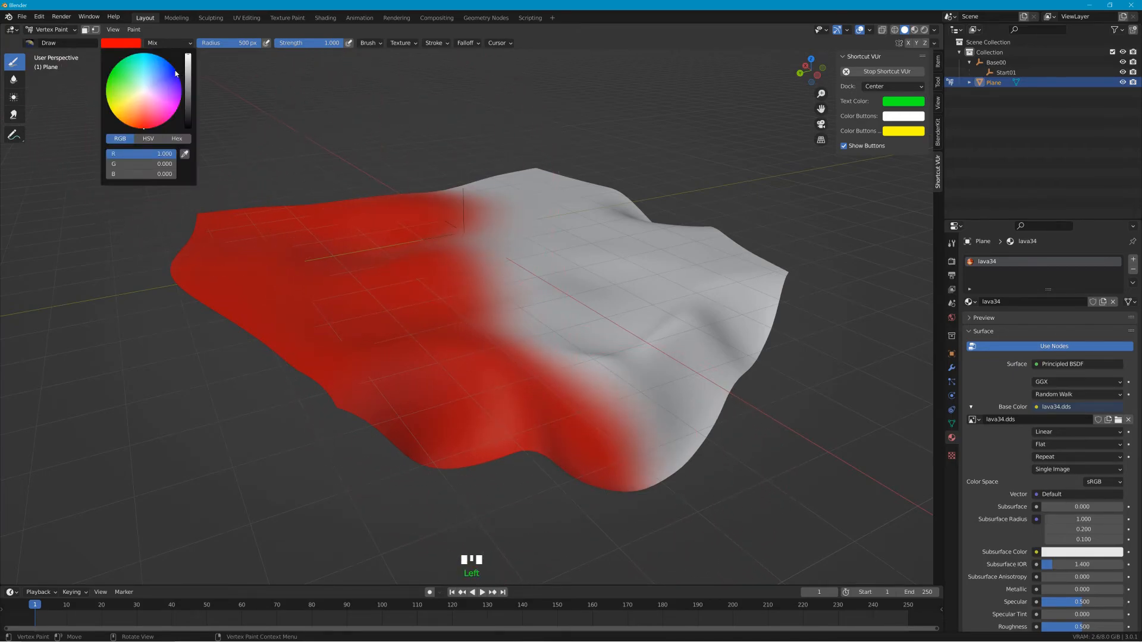
pyautogui.moveTo(143, 154); pyautogui.dragTo(68, 154)
pyautogui.moveTo(150, 174); pyautogui.dragTo(229, 173)
pyautogui.moveTo(502, 174)
pyautogui.mouseDown()
pyautogui.moveTo(494, 223)
pyautogui.moveTo(619, 333)
pyautogui.moveTo(703, 440)
pyautogui.moveTo(547, 256)
pyautogui.moveTo(457, 191)
pyautogui.mouseUp()
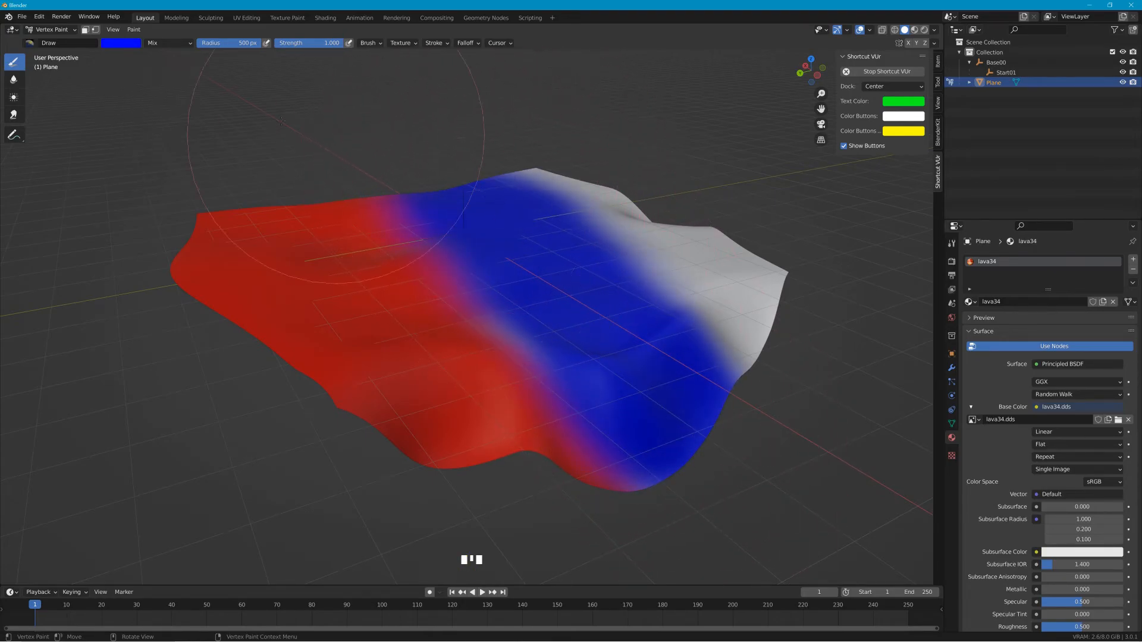
# Step: Set the brush color to pure green (0, 1, 0) and paint the remaining white side, including its far corner
pyautogui.click(125, 42)
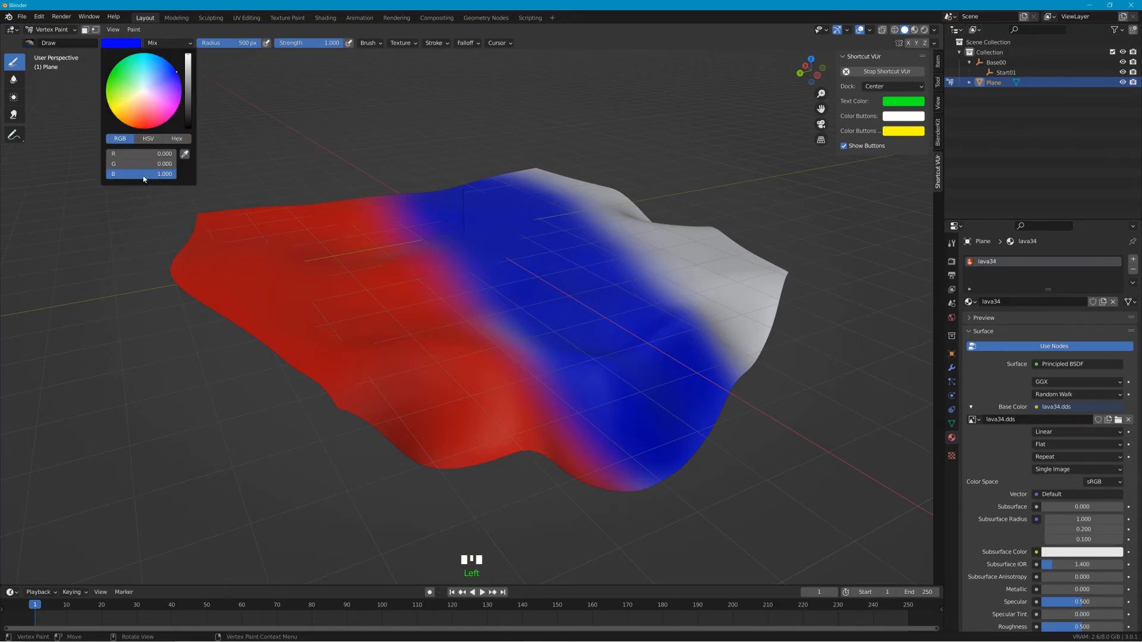
pyautogui.moveTo(142, 176); pyautogui.dragTo(78, 176)
pyautogui.moveTo(144, 166); pyautogui.dragTo(211, 166)
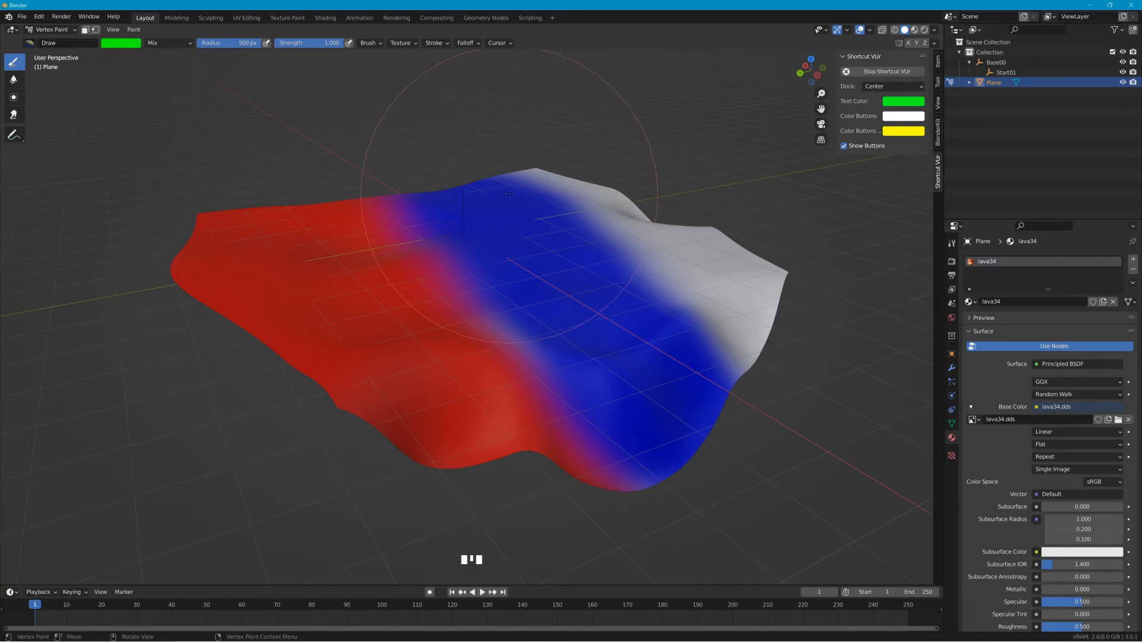
pyautogui.moveTo(518, 194)
pyautogui.mouseDown()
pyautogui.moveTo(595, 205)
pyautogui.moveTo(743, 290)
pyautogui.moveTo(752, 339)
pyautogui.mouseUp()
pyautogui.moveTo(770, 215); pyautogui.dragTo(762, 226, button='middle')
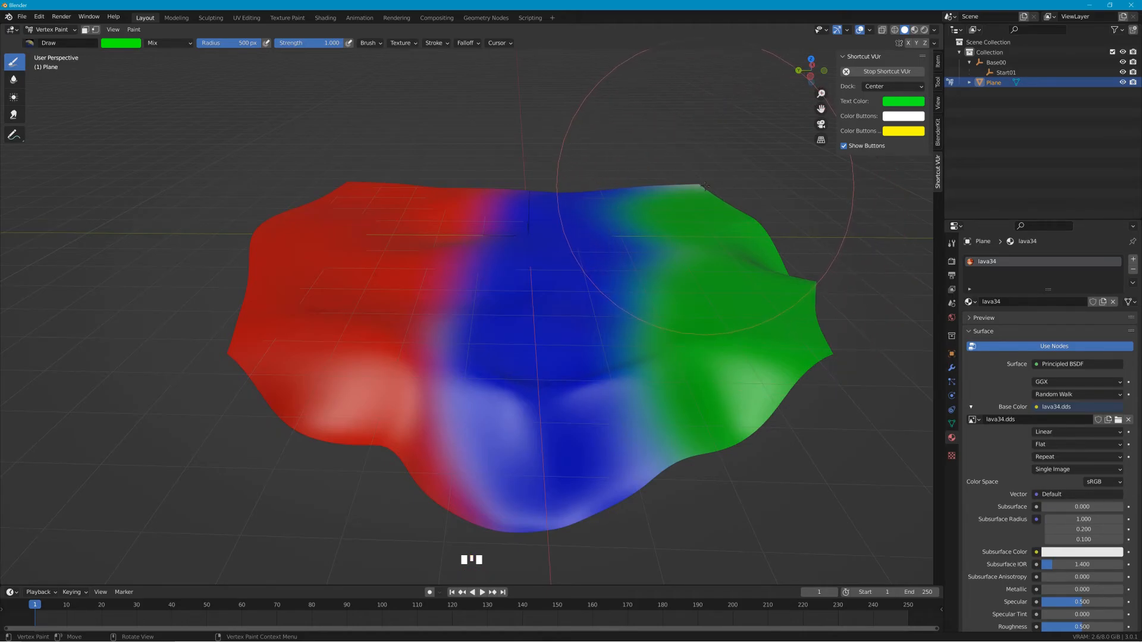
pyautogui.click(705, 186)
pyautogui.click(713, 192)
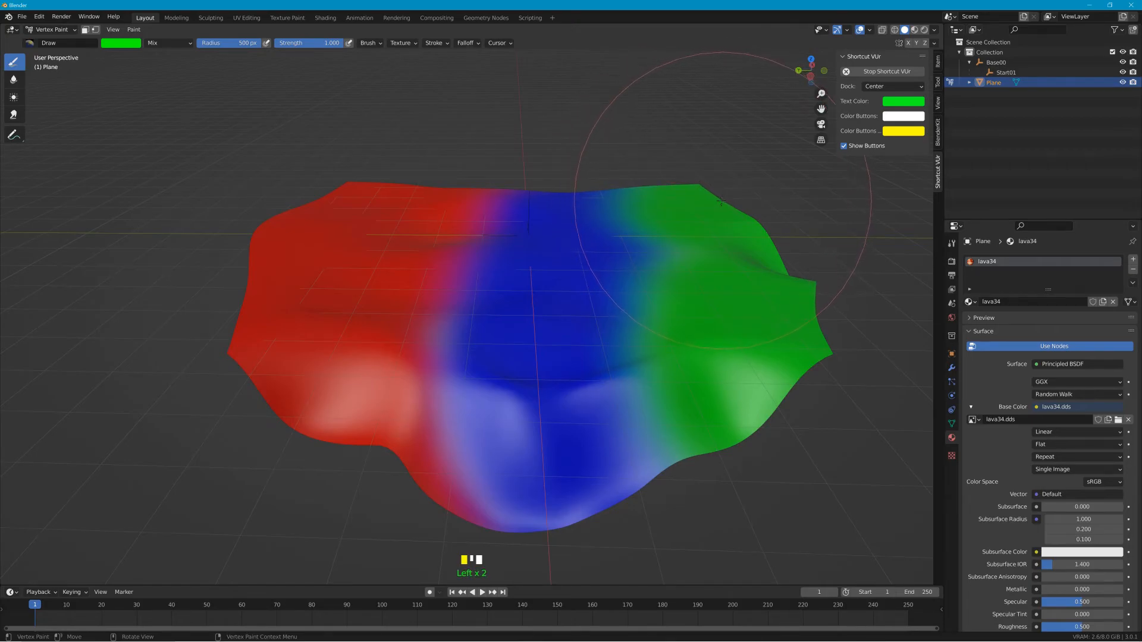
# Step: Try a light blue stroke on the red area's hanging lobe, and undo it
pyautogui.click(125, 46)
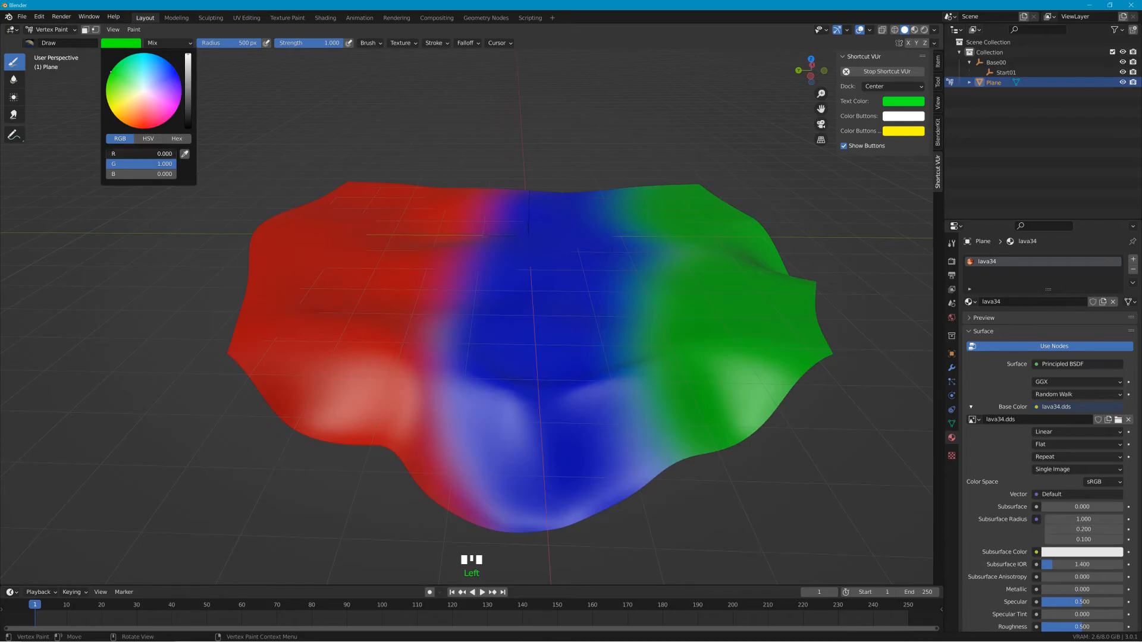
pyautogui.moveTo(180, 94)
pyautogui.mouseDown()
pyautogui.moveTo(157, 94)
pyautogui.moveTo(167, 78)
pyautogui.mouseUp()
pyautogui.moveTo(291, 406); pyautogui.dragTo(287, 394)
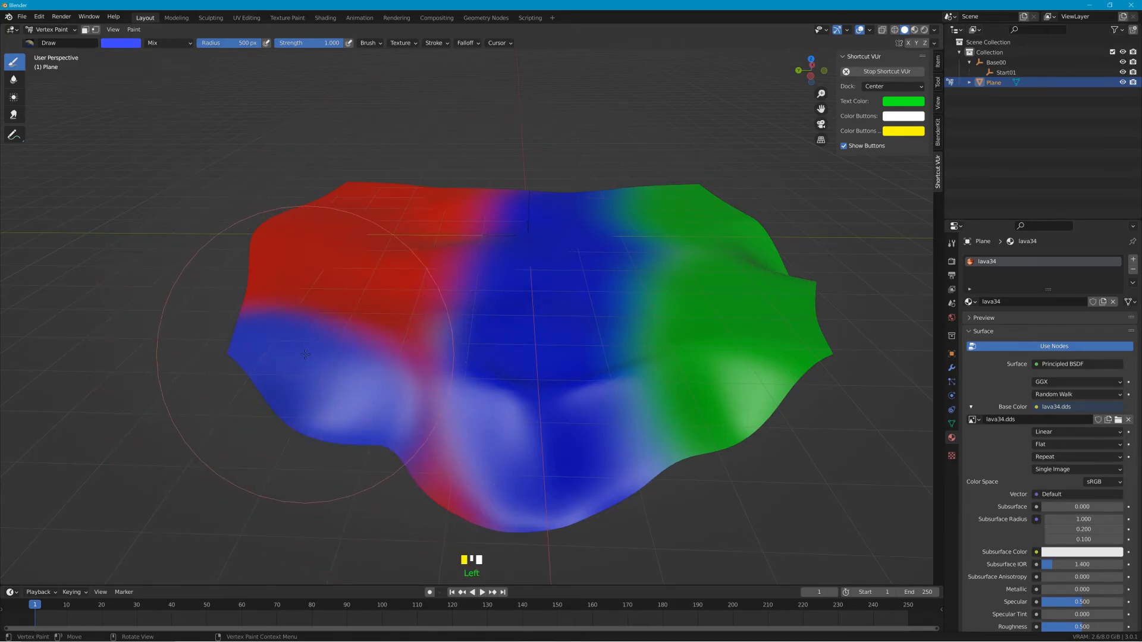
pyautogui.hotkey('ctrl', 'z')
# Step: Try painting the whole lava sheet black, and undo the stroke
pyautogui.moveTo(497, 128)
pyautogui.mouseDown(button='middle')
pyautogui.moveTo(452, 137)
pyautogui.moveTo(421, 187)
pyautogui.mouseUp(button='middle')
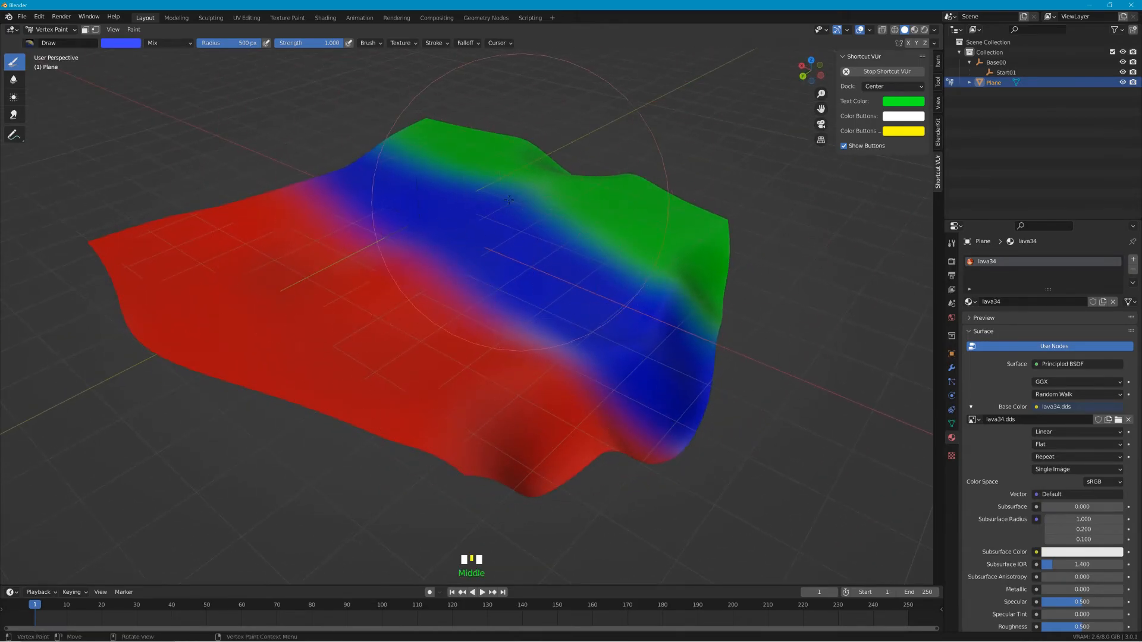
pyautogui.click(122, 43)
pyautogui.moveTo(188, 54); pyautogui.dragTo(188, 127)
pyautogui.moveTo(452, 178)
pyautogui.mouseDown()
pyautogui.moveTo(428, 181)
pyautogui.moveTo(563, 193)
pyautogui.moveTo(536, 286)
pyautogui.moveTo(683, 357)
pyautogui.moveTo(237, 333)
pyautogui.moveTo(656, 113)
pyautogui.moveTo(456, 260)
pyautogui.moveTo(420, 311)
pyautogui.moveTo(122, 178)
pyautogui.mouseUp()
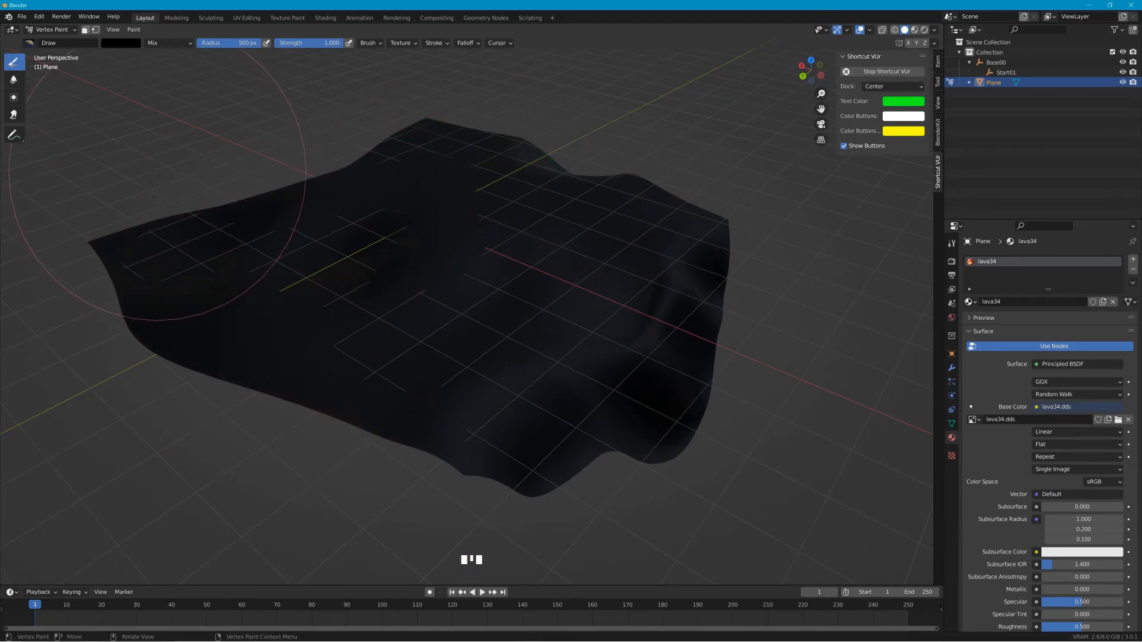
pyautogui.hotkey('ctrl', 'z')
pyautogui.moveTo(261, 280)
pyautogui.mouseDown(button='middle')
pyautogui.moveTo(674, 229)
pyautogui.moveTo(559, 226)
pyautogui.mouseUp(button='middle')
# Step: Soften the red-blue and blue-green transitions on the lava sheet with the Blur brush
pyautogui.click(136, 30)
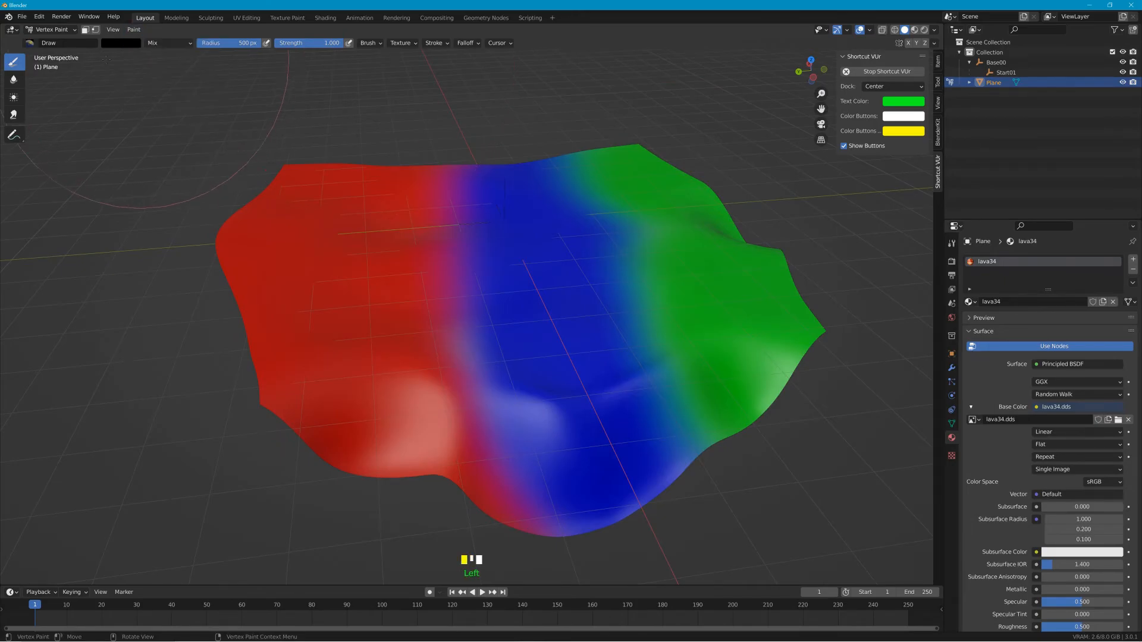
pyautogui.doubleClick(15, 80)
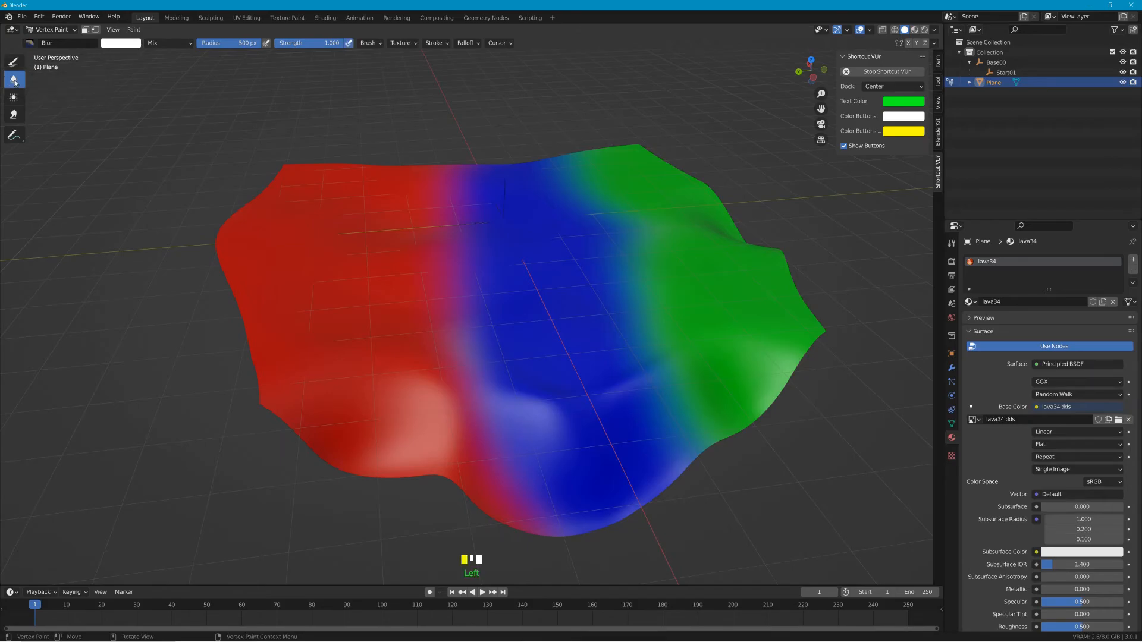
pyautogui.moveTo(453, 243)
pyautogui.mouseDown()
pyautogui.moveTo(493, 466)
pyautogui.moveTo(544, 409)
pyautogui.moveTo(570, 44)
pyautogui.moveTo(708, 387)
pyautogui.moveTo(697, 406)
pyautogui.moveTo(542, 173)
pyautogui.moveTo(504, 444)
pyautogui.moveTo(438, 280)
pyautogui.moveTo(442, 361)
pyautogui.mouseUp()
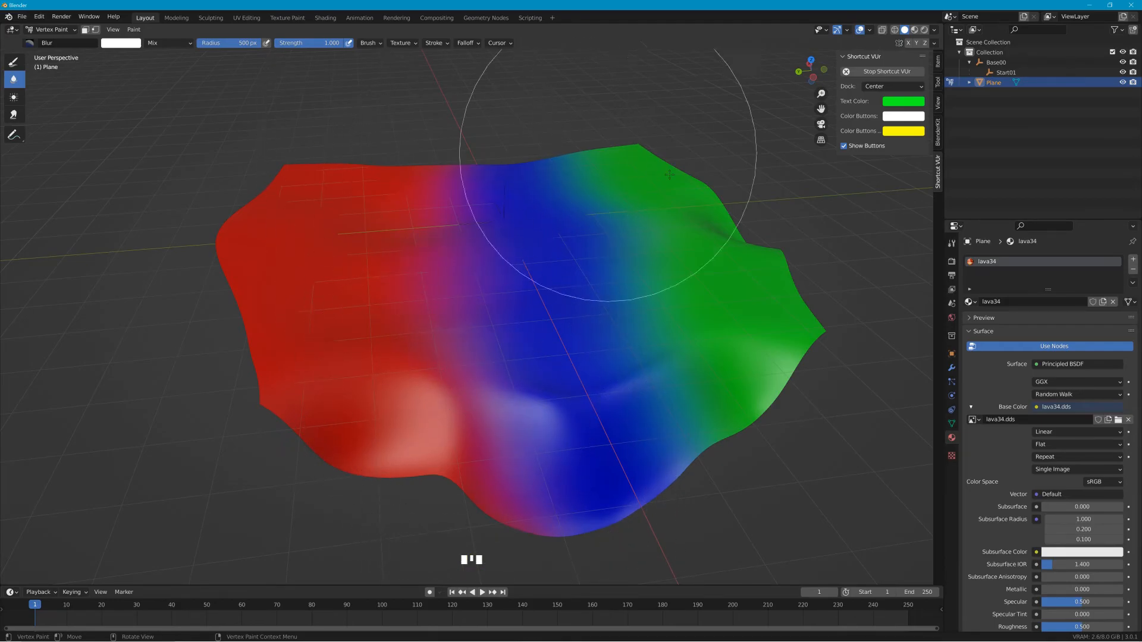
# Step: Return the plane to Object Mode and display its lava texture in Material Preview shading
pyautogui.click(70, 29)
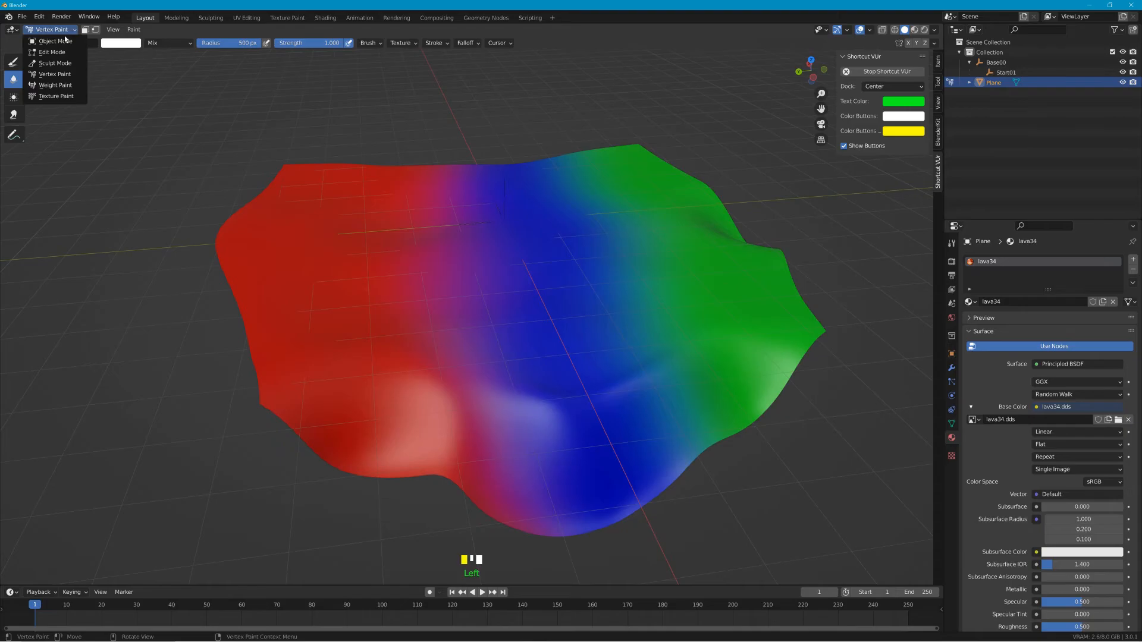
pyautogui.click(66, 40)
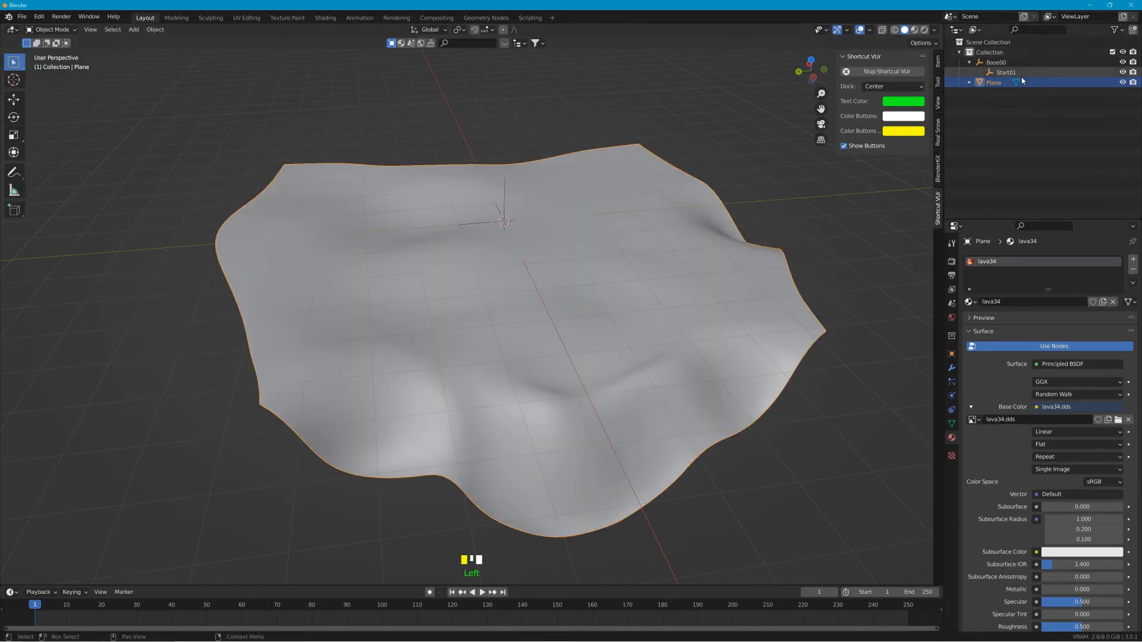
pyautogui.click(915, 29)
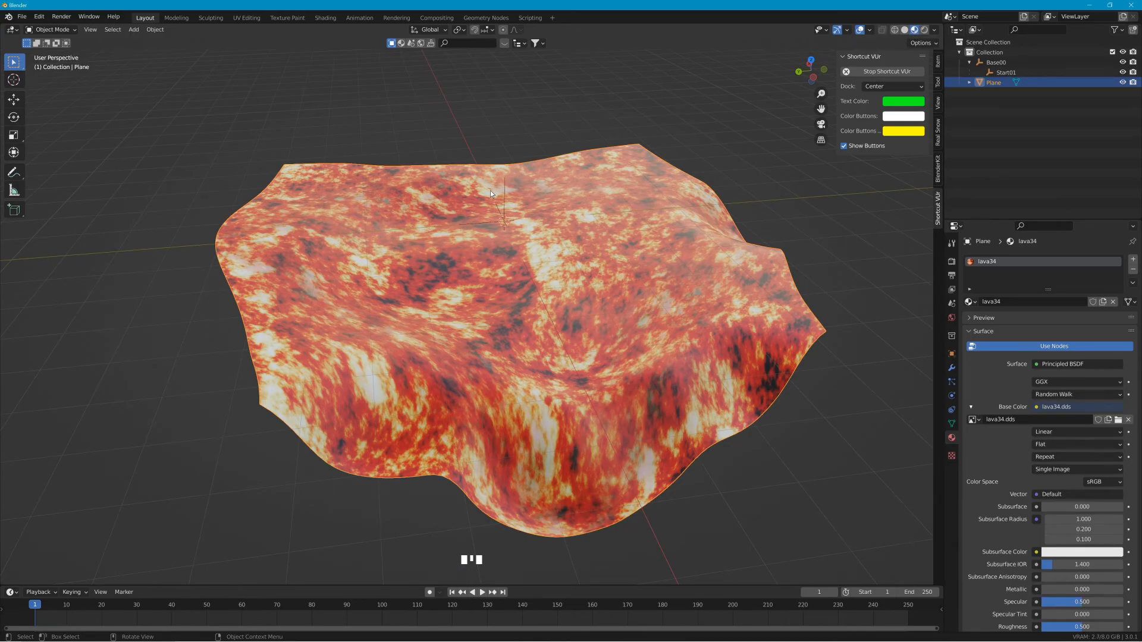
# Step: Duplicate the lava plane in place and rename the copy Colmesh-1
pyautogui.hotkey('shift', 'd')
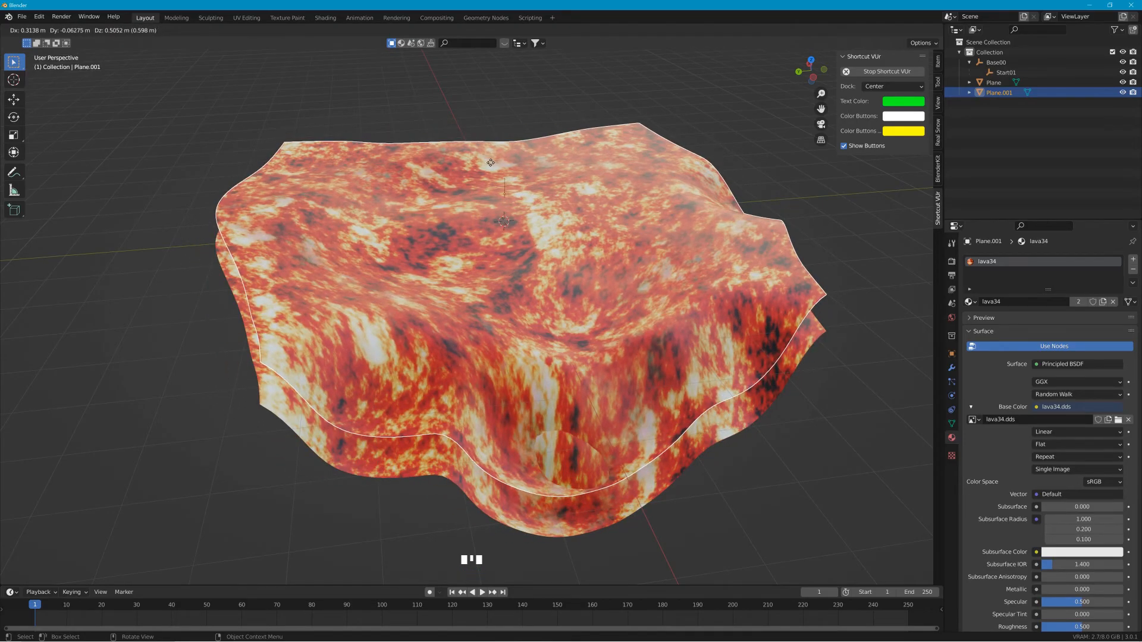
pyautogui.rightClick(486, 166)
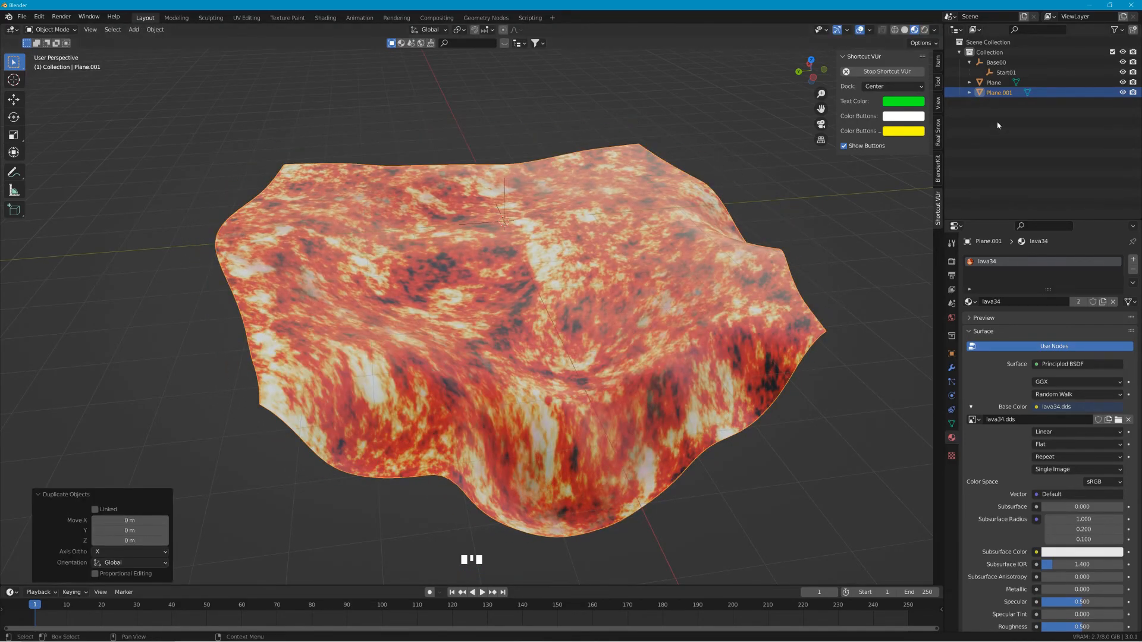
pyautogui.doubleClick(999, 92)
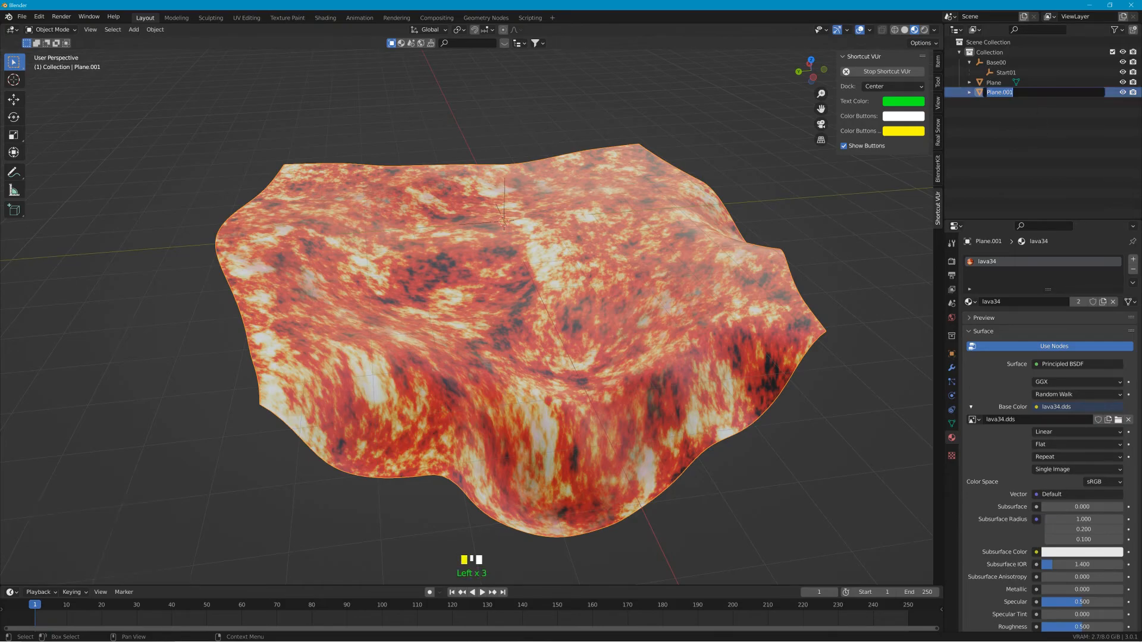
pyautogui.write('Colmesh-1')
pyautogui.press('Return')
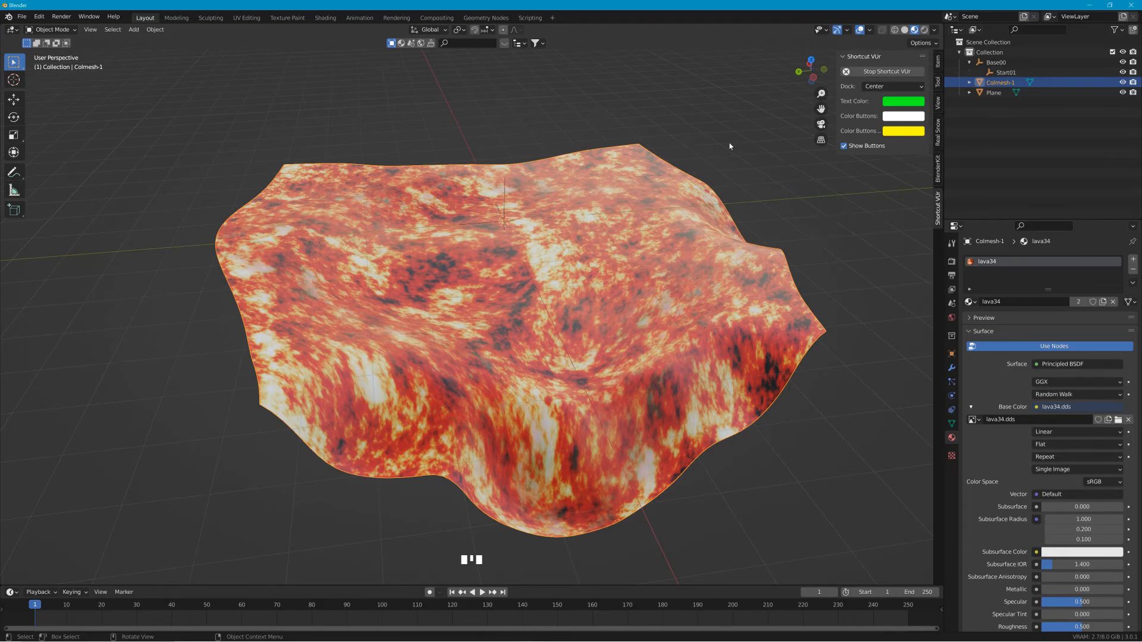
# Step: Select both lava meshes together with the Base00 and Start01 empties and raise them about 2.29 m along Z
pyautogui.moveTo(728, 135); pyautogui.dragTo(363, 517)
pyautogui.moveTo(380, 499); pyautogui.dragTo(683, 247, button='middle')
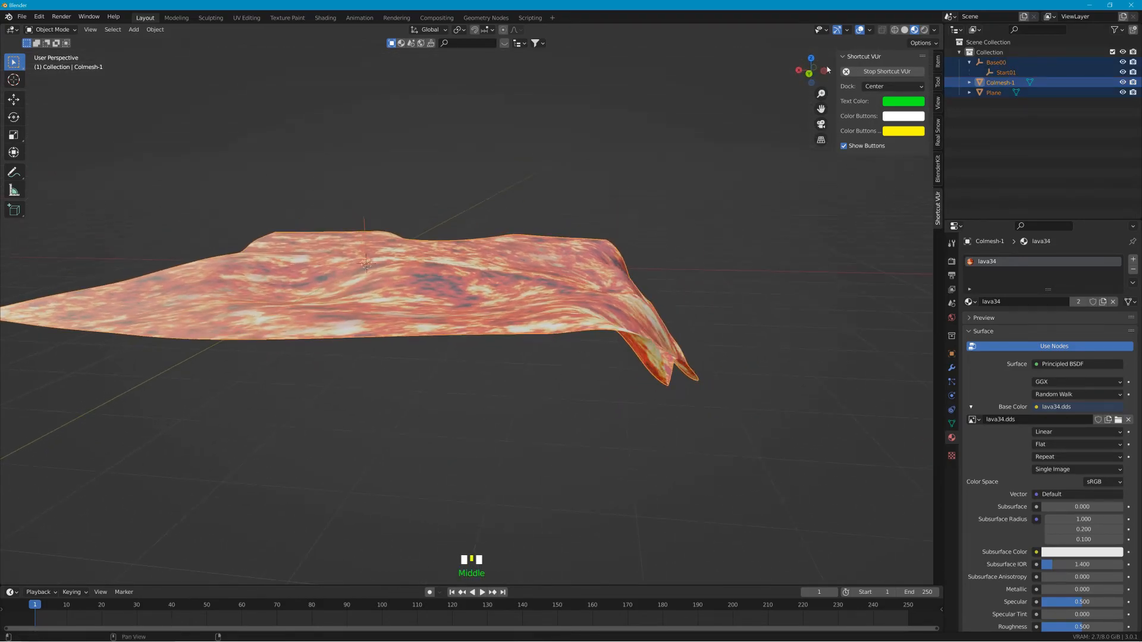
pyautogui.click(809, 76)
pyautogui.moveTo(757, 193); pyautogui.dragTo(729, 225, button='middle')
pyautogui.click(810, 71)
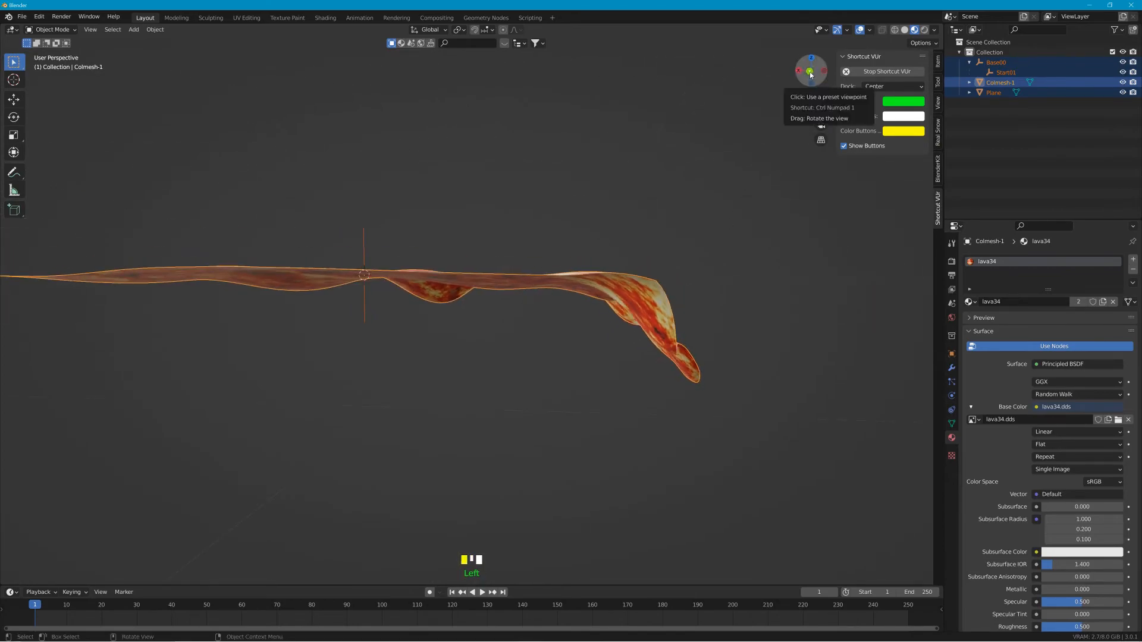
pyautogui.press('g')
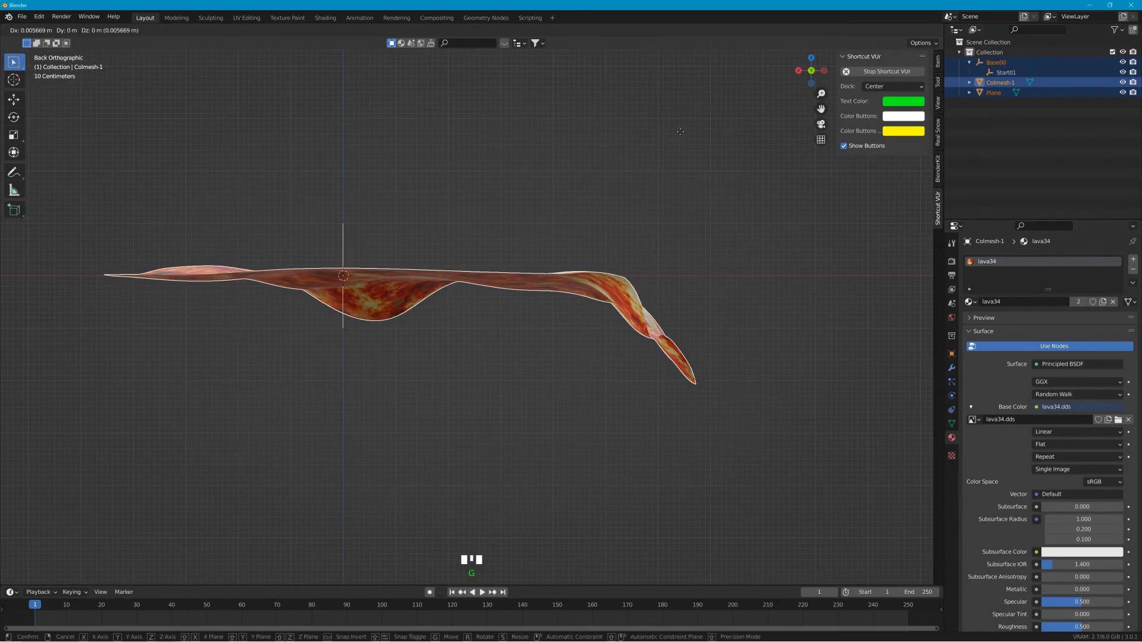
pyautogui.press('z')
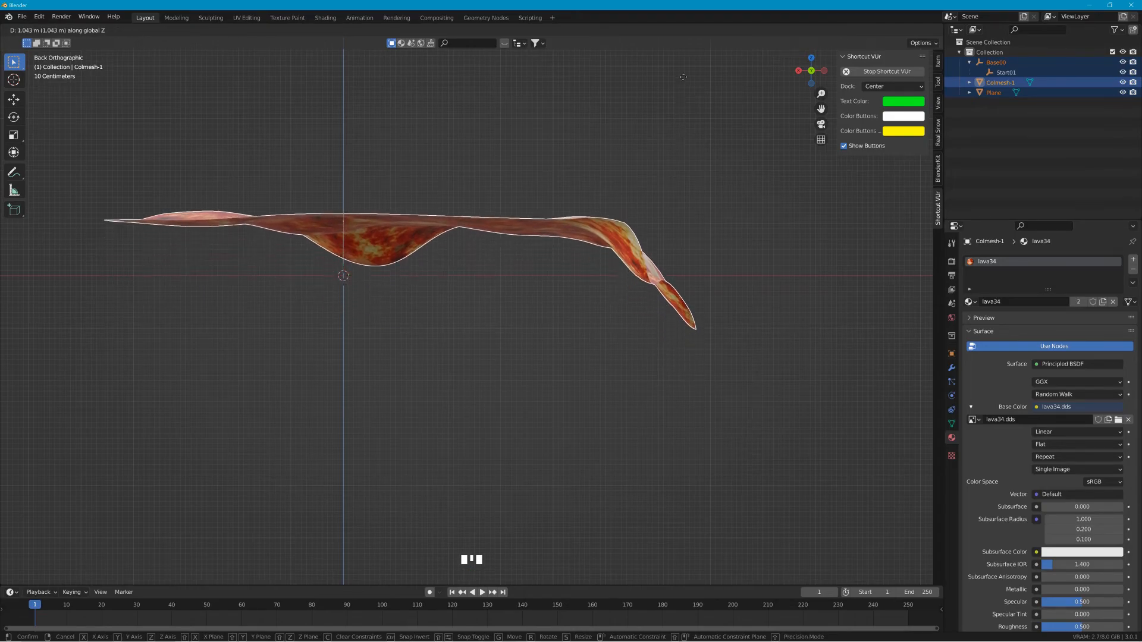
pyautogui.click(669, 563)
pyautogui.moveTo(737, 320); pyautogui.dragTo(757, 306, button='middle')
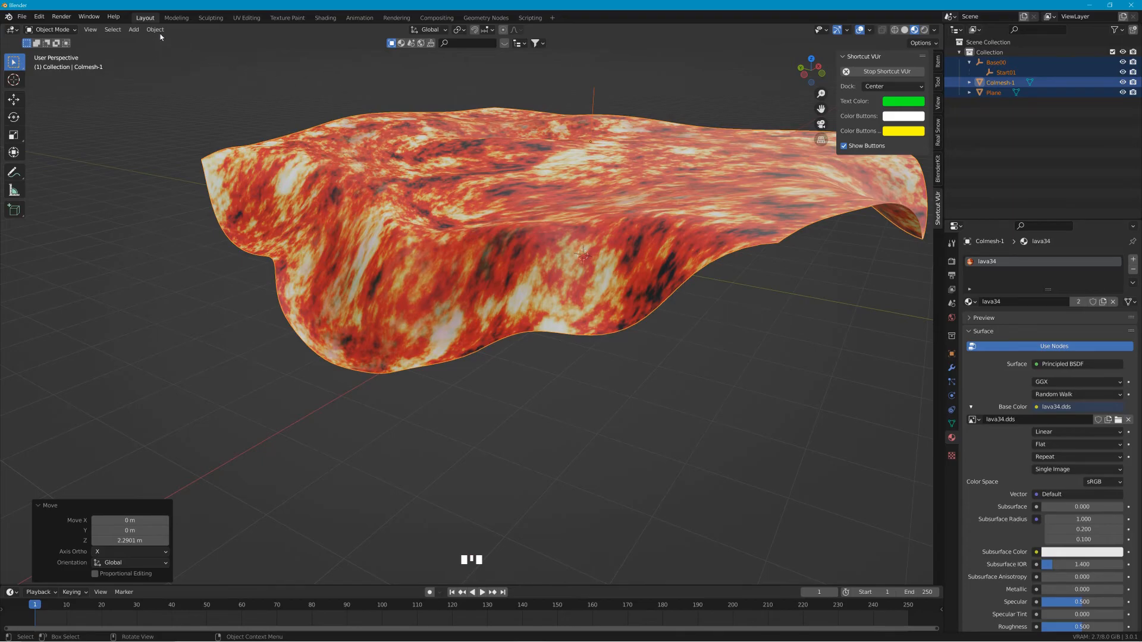
# Step: Set the origins of Colmesh-1 and Plane to the 3D cursor and apply all transforms to both meshes
pyautogui.click(997, 82)
pyautogui.keyDown('shift'); pyautogui.click(993, 93); pyautogui.keyUp('shift')
pyautogui.click(156, 29)
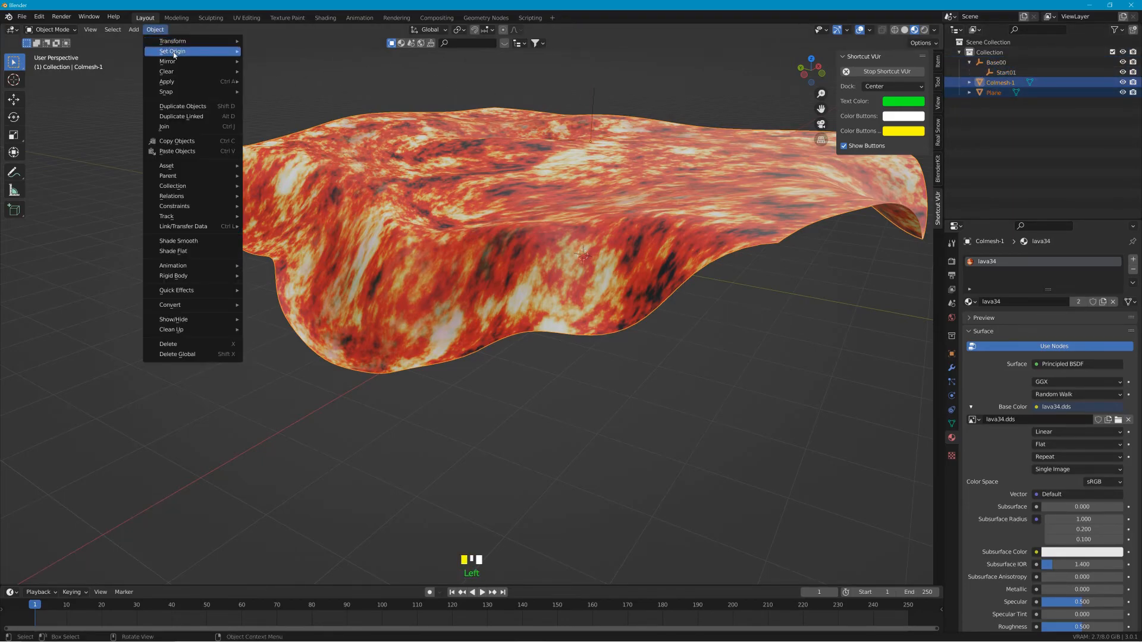
pyautogui.moveTo(174, 54)
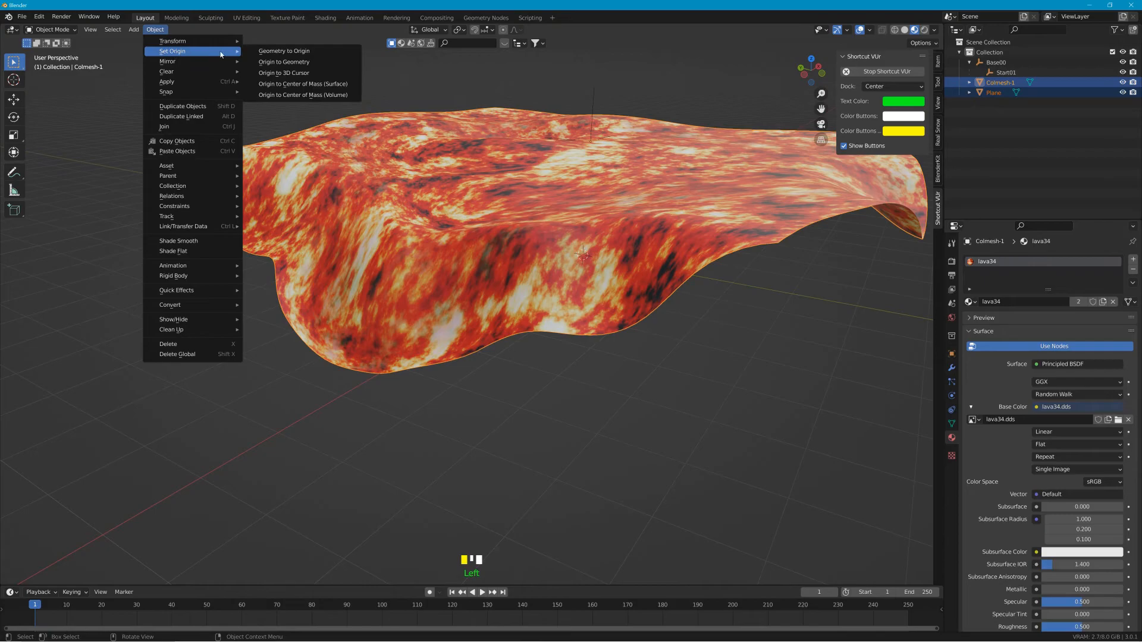
pyautogui.click(265, 72)
pyautogui.click(155, 29)
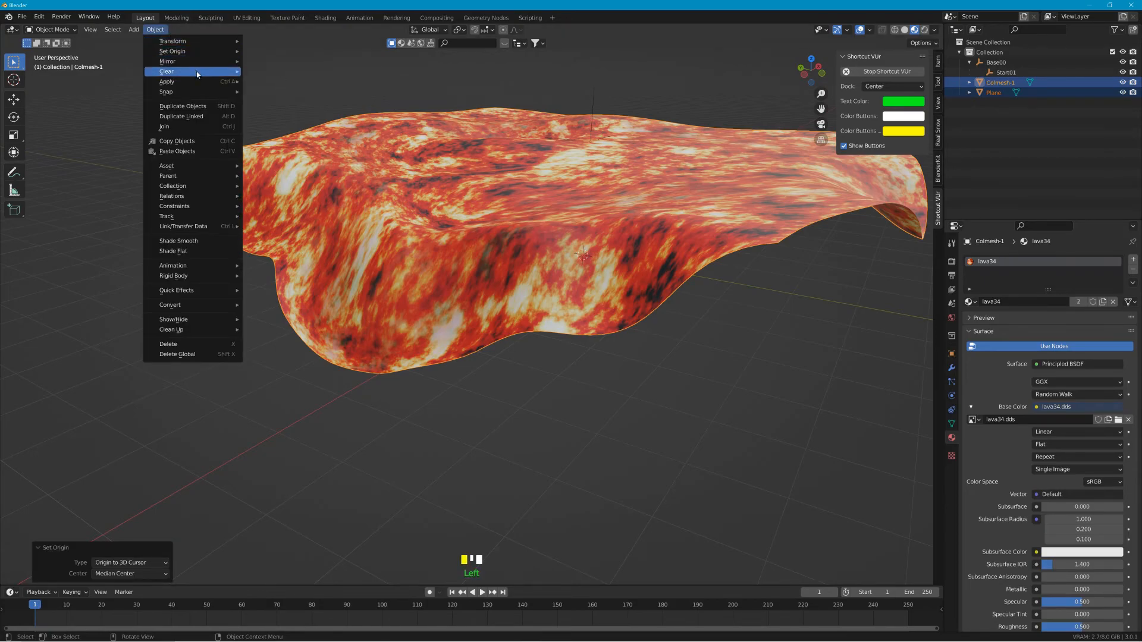
pyautogui.moveTo(197, 81)
pyautogui.click(277, 112)
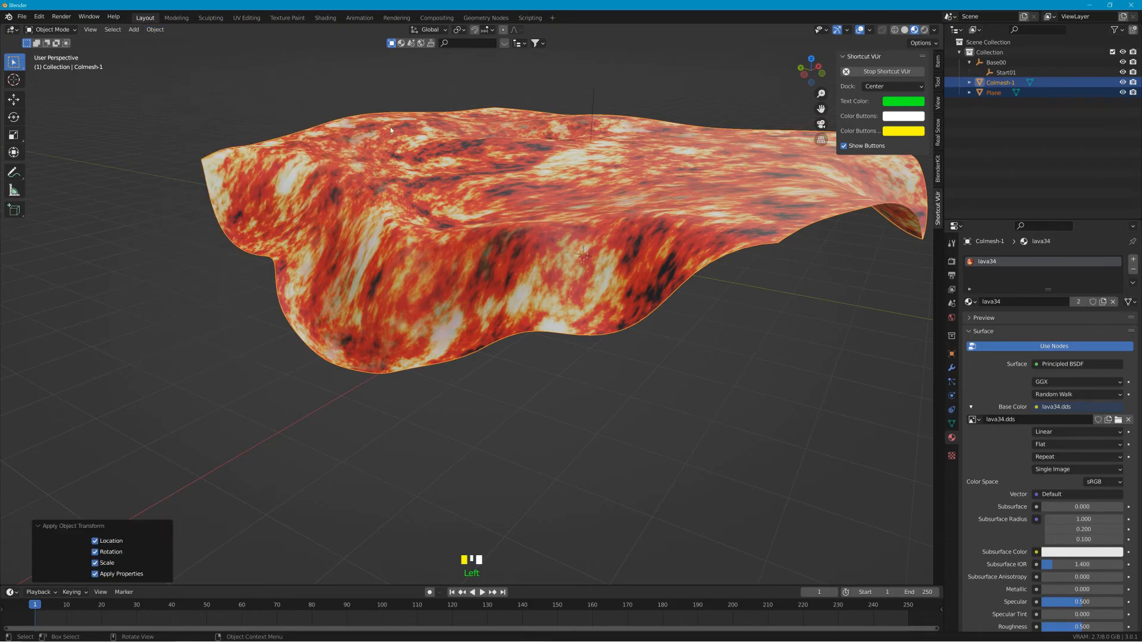
# Step: Start a Collada (.dae) export and choose the Cliff level's art\lava34 folder as its destination
pyautogui.moveTo(491, 143)
pyautogui.mouseDown(button='middle')
pyautogui.moveTo(594, 134)
pyautogui.moveTo(492, 142)
pyautogui.mouseUp(button='middle')
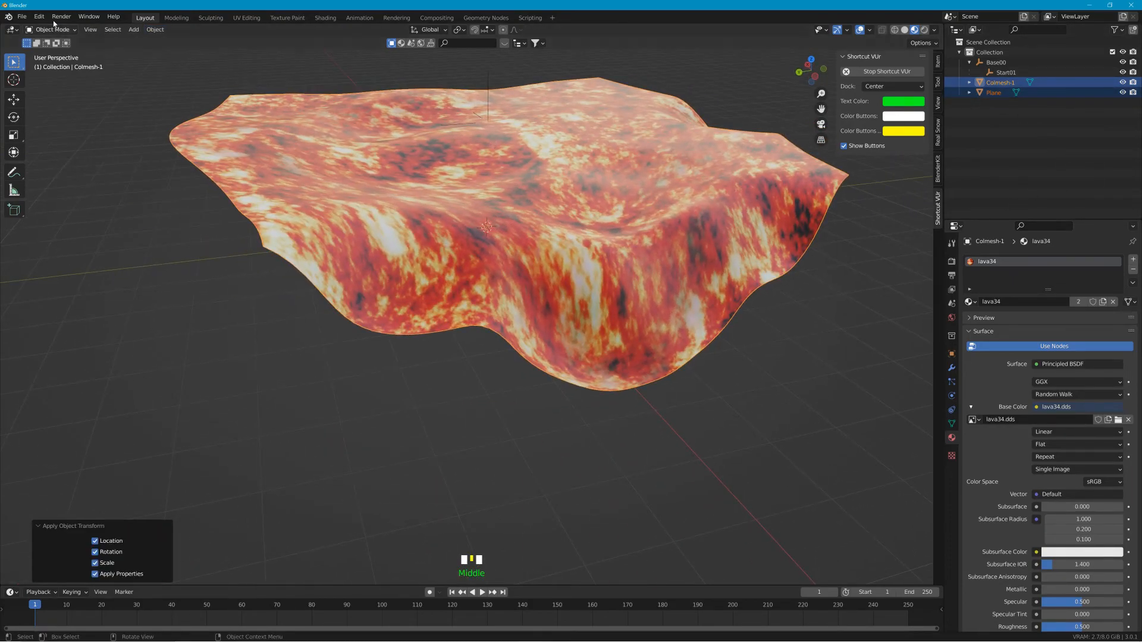
pyautogui.click(21, 16)
pyautogui.moveTo(40, 162)
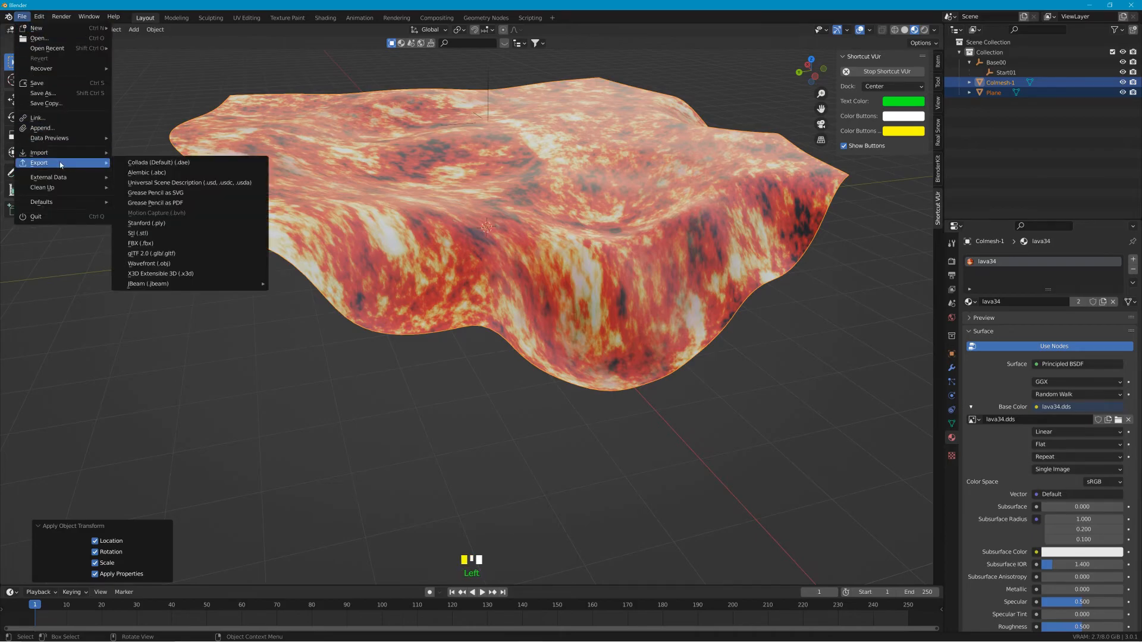
pyautogui.click(145, 163)
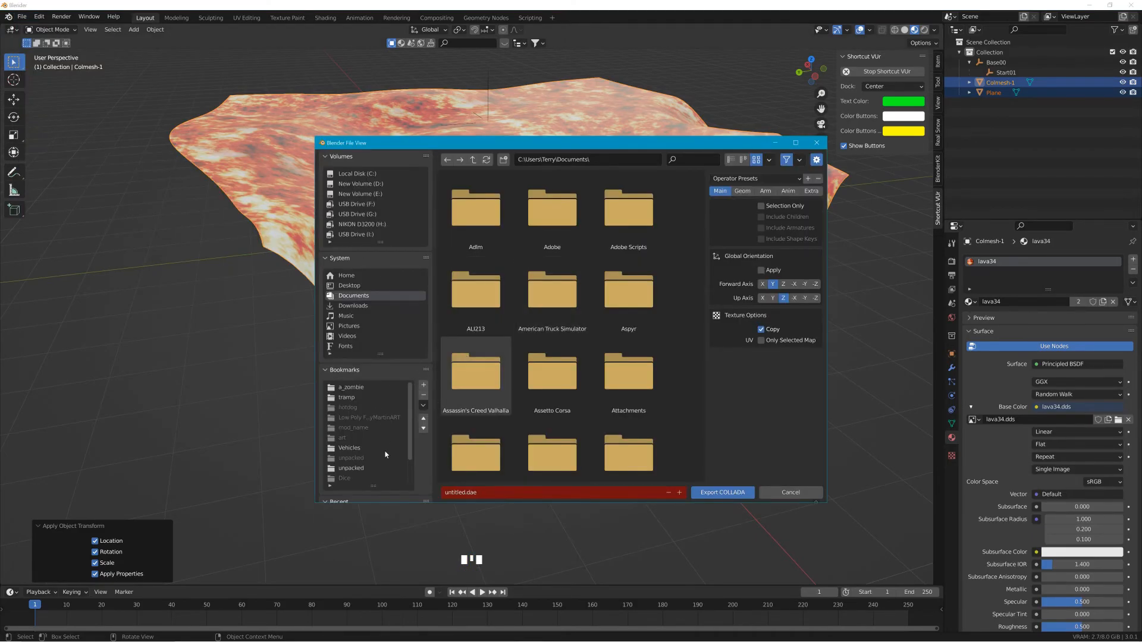
pyautogui.scroll(-3, 385, 457)
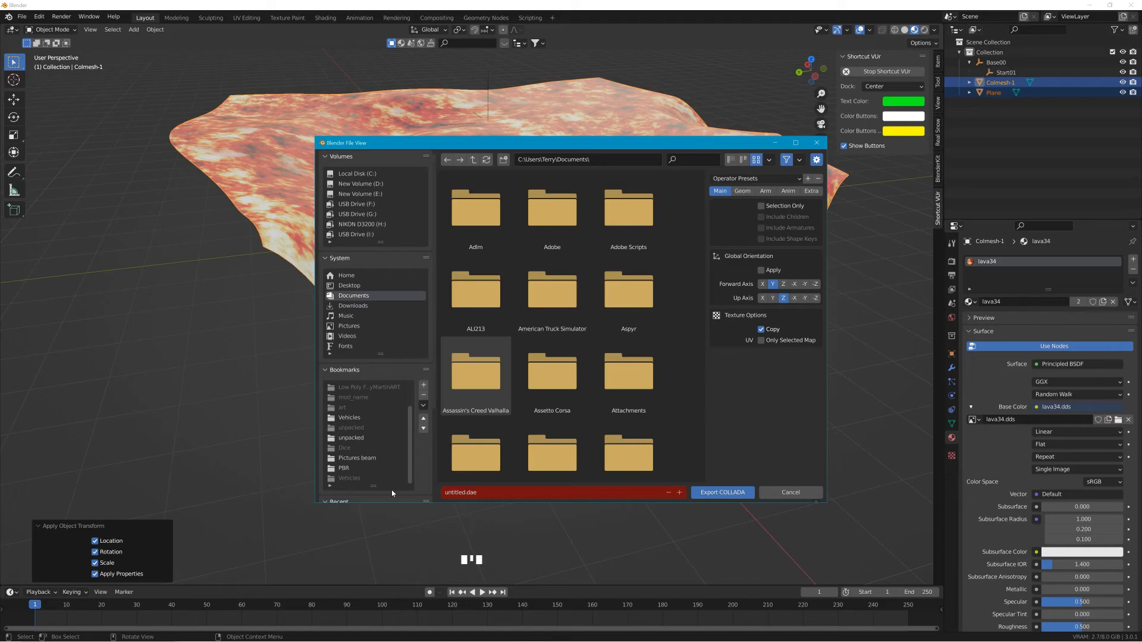
pyautogui.scroll(-2, 391, 490)
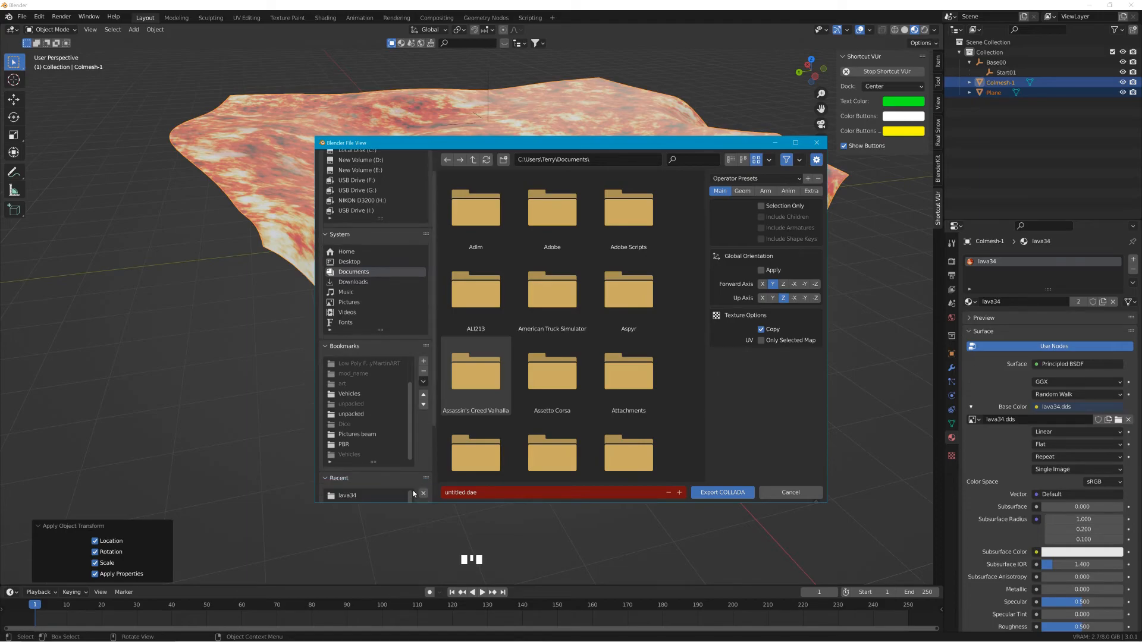
pyautogui.click(347, 496)
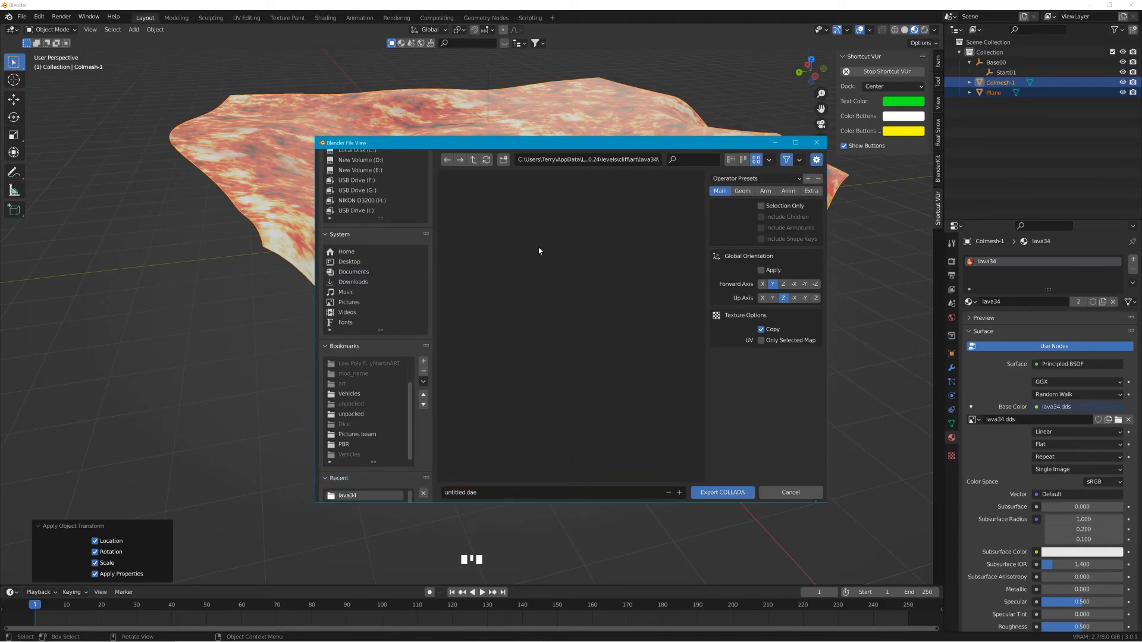
pyautogui.click(600, 161)
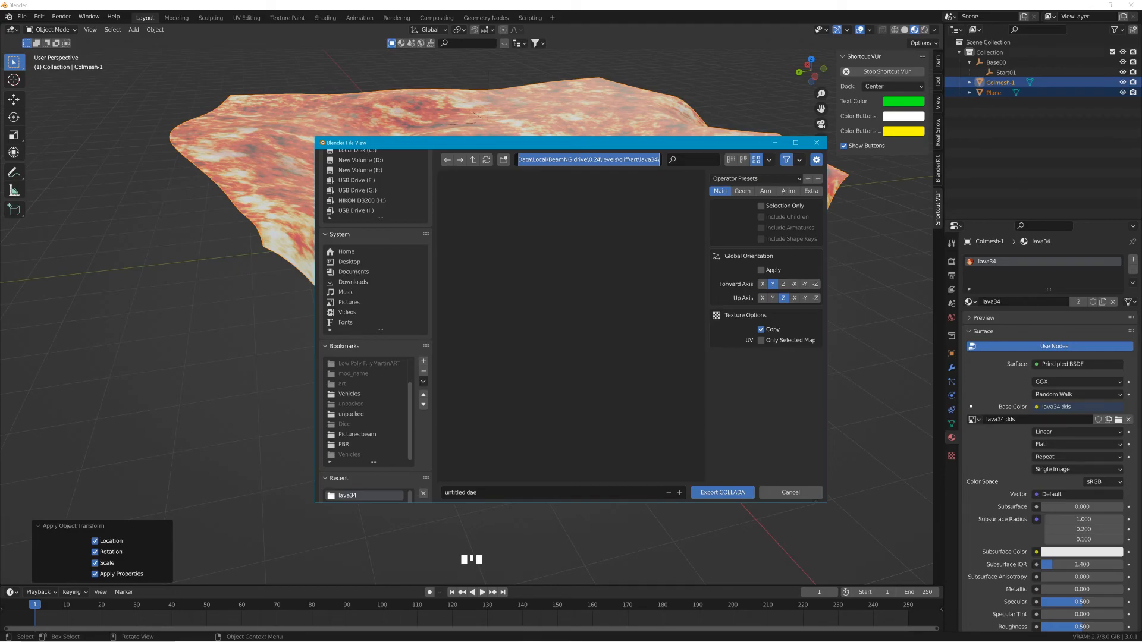
# Step: Name the export file lava34.dae and export it as Collada with texture copying enabled
pyautogui.click(510, 495)
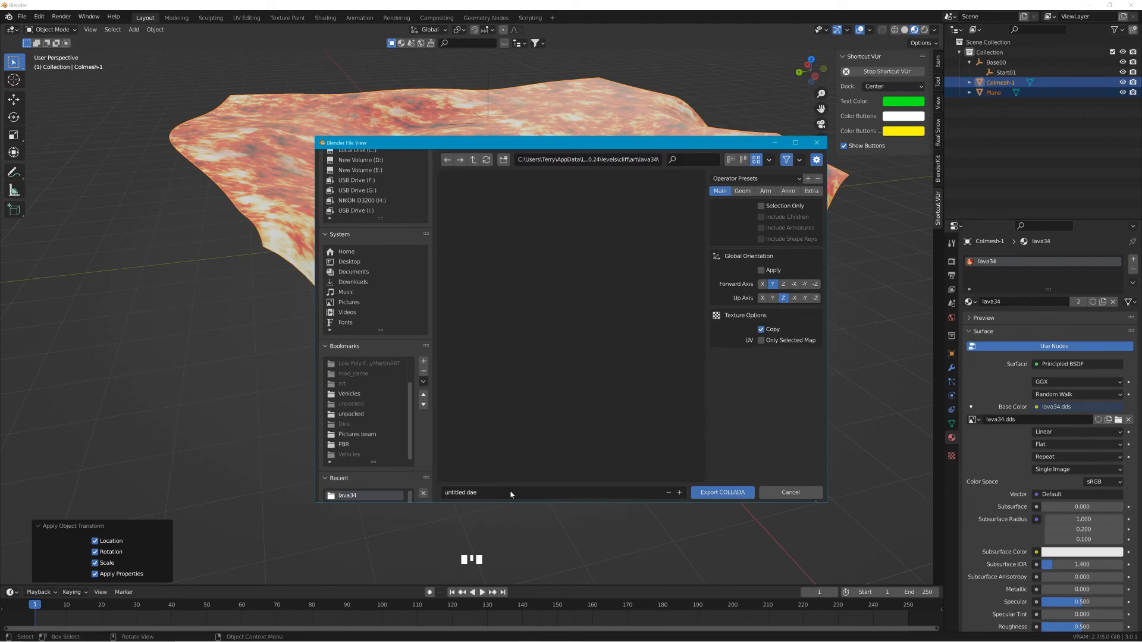
pyautogui.click(510, 494)
pyautogui.write('lava34')
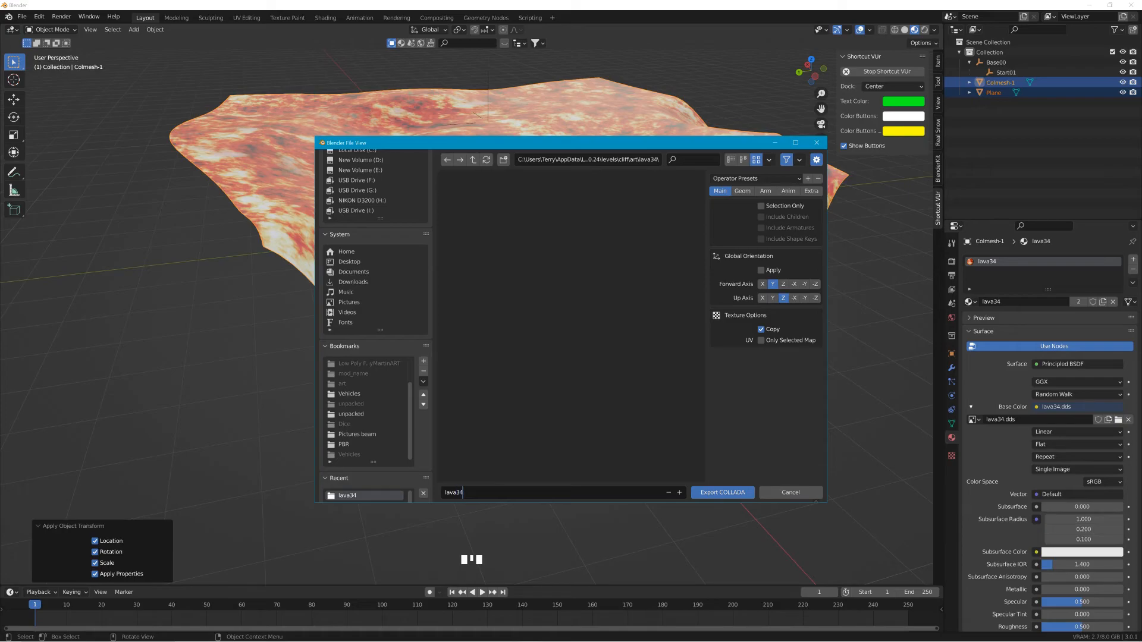
pyautogui.click(760, 330)
pyautogui.click(723, 493)
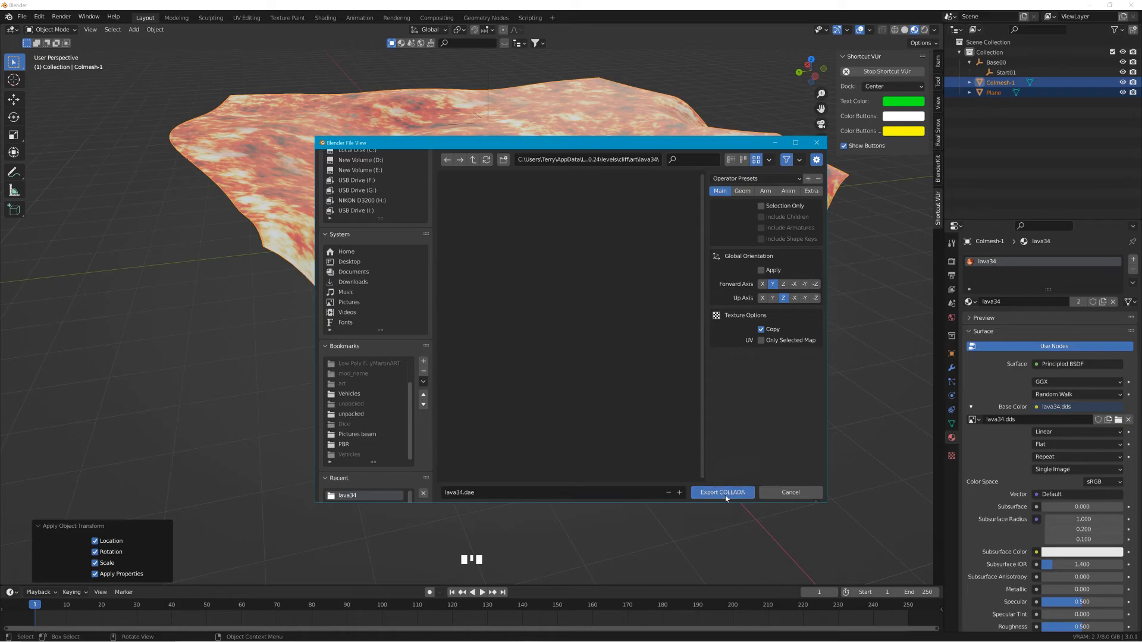
# Step: Switch to BeamNG.drive, launch the game and load the Cliff level in Freeroam
pyautogui.click(1088, 5)
pyautogui.doubleClick(1008, 56)
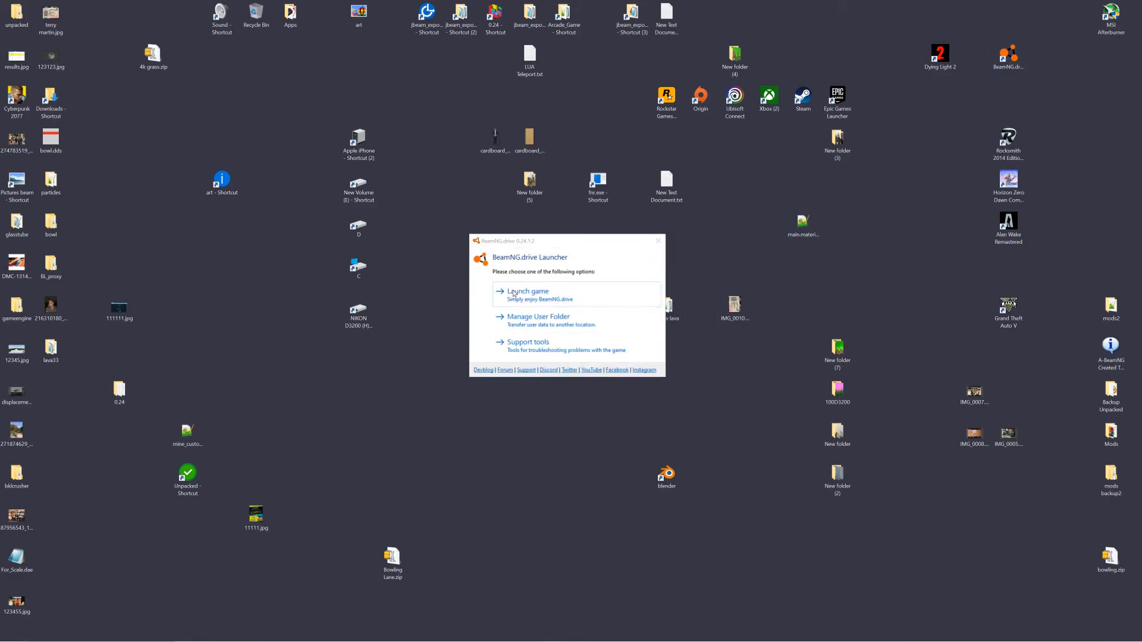
pyautogui.click(515, 293)
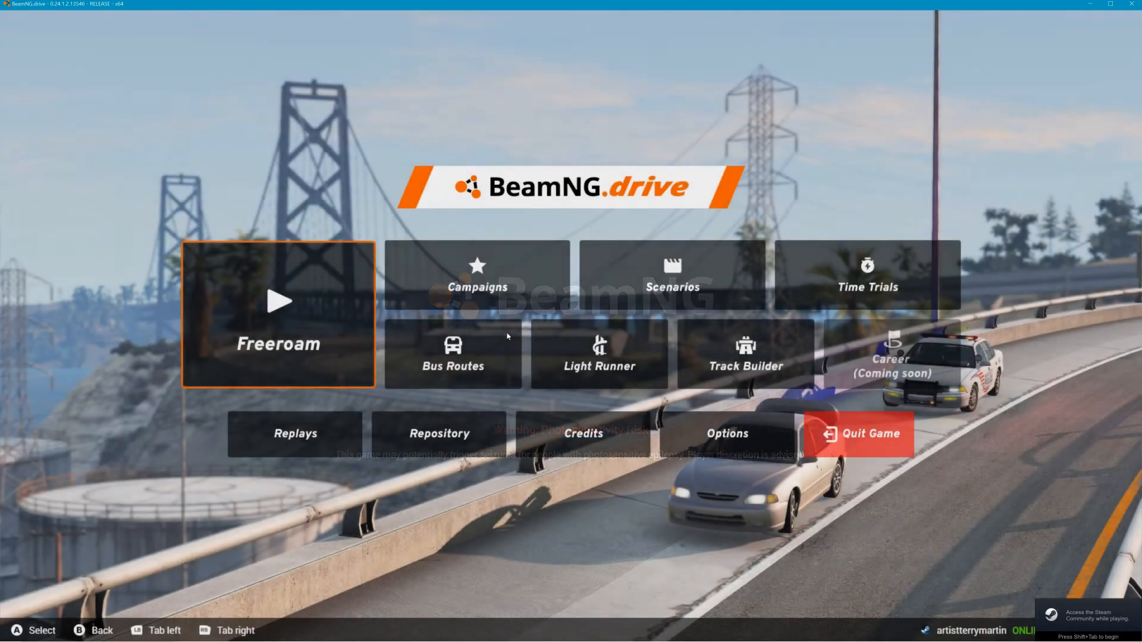
pyautogui.click(336, 334)
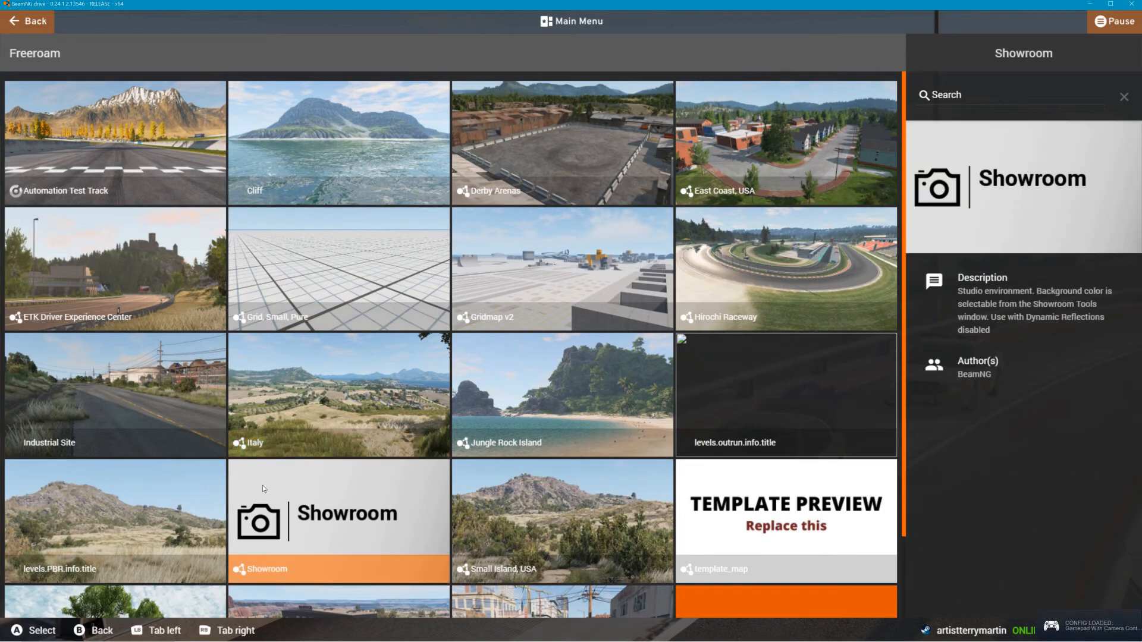
pyautogui.click(310, 137)
pyautogui.click(1014, 594)
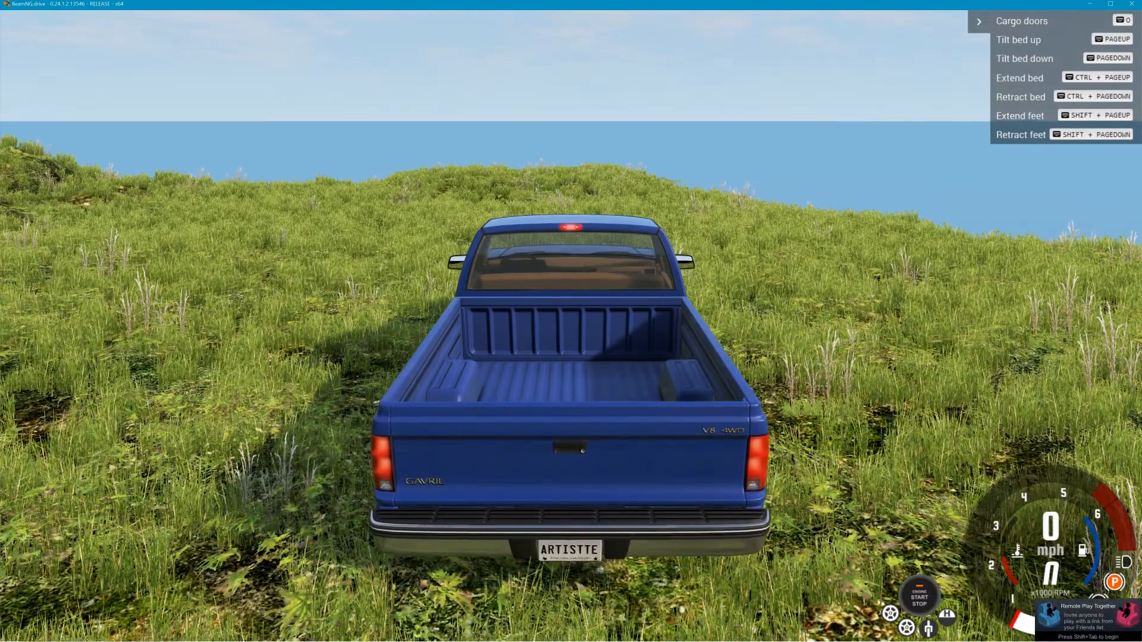
# Step: Detach the free camera from the truck, position it over the grassy hill and open the World Editor
pyautogui.hotkey('shift', 'c')
pyautogui.press('s')
pyautogui.moveTo(503, 291); pyautogui.dragTo(465, 314, button='right')
pyautogui.press('w')
pyautogui.press('s')
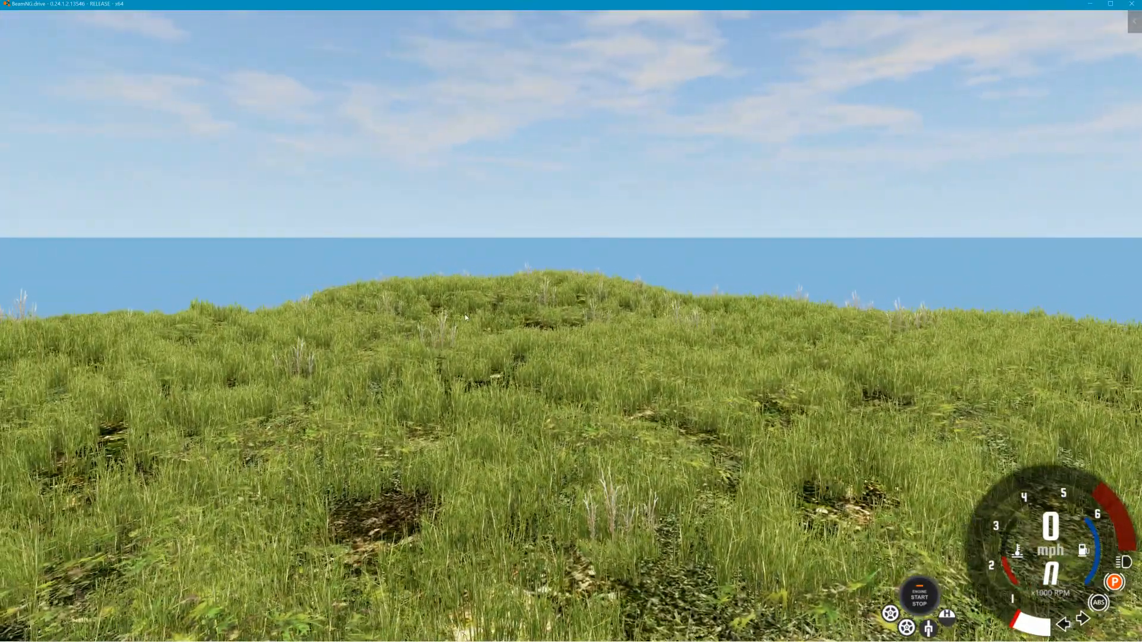
pyautogui.press('F11')
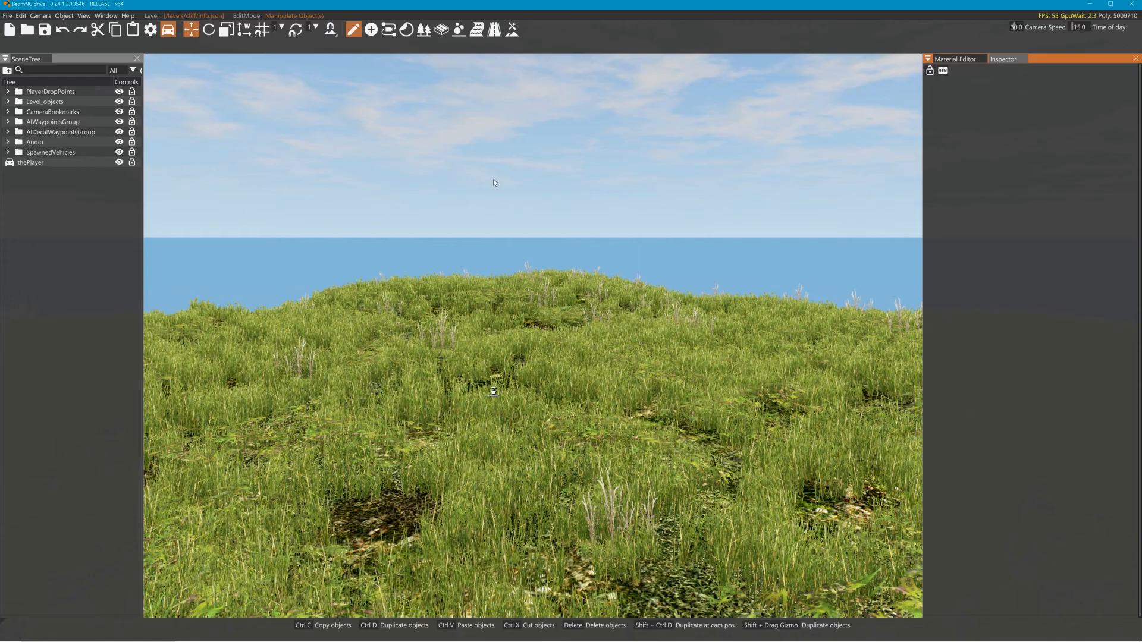
pyautogui.moveTo(482, 231); pyautogui.dragTo(570, 234, button='right')
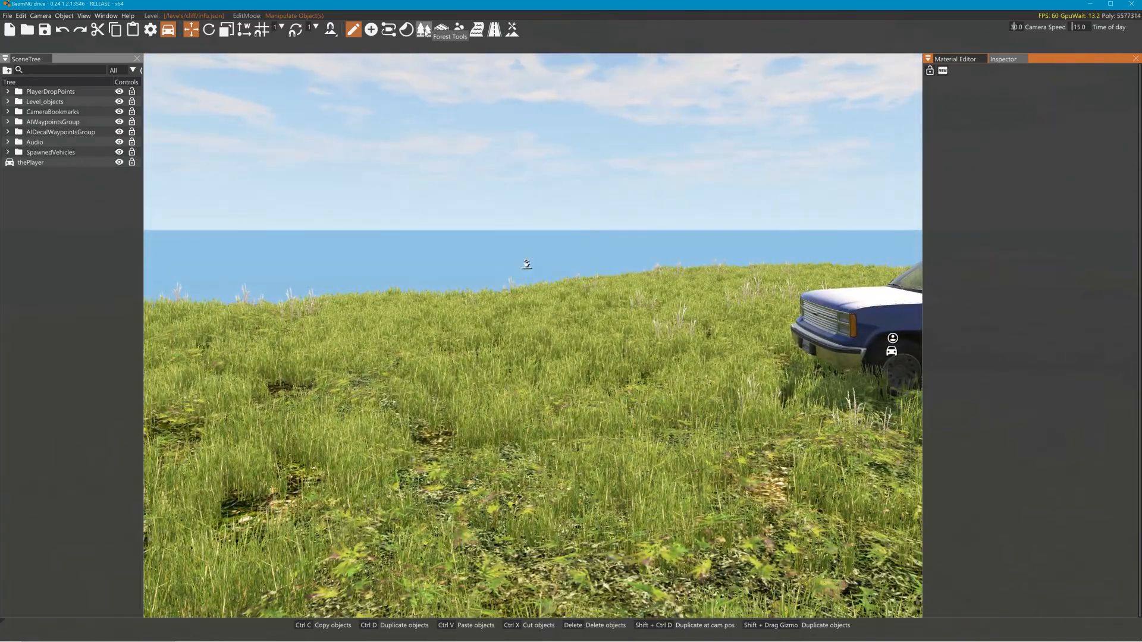
# Step: Open the Forest tool, create the level's missing forest object and select theForest in the scene tree
pyautogui.click(424, 31)
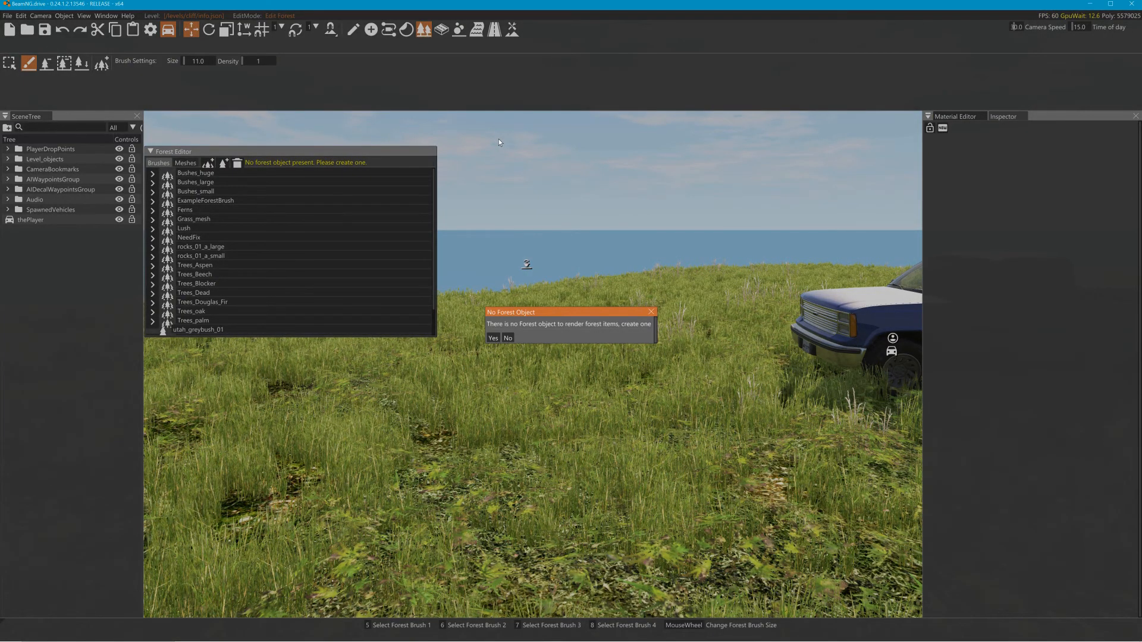
pyautogui.click(497, 344)
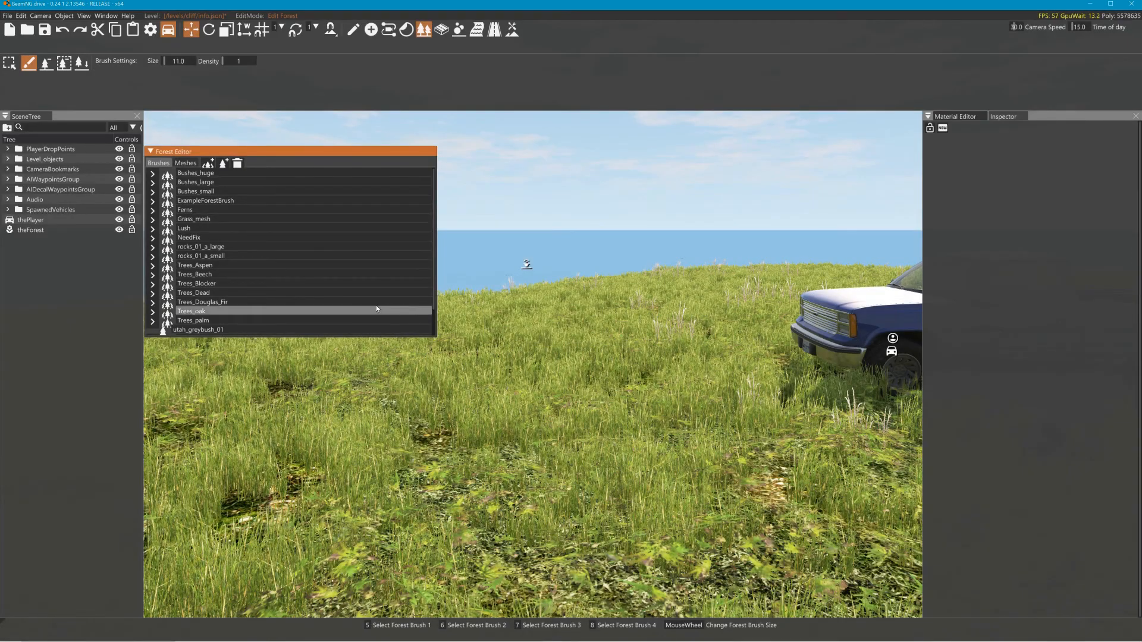
pyautogui.click(23, 232)
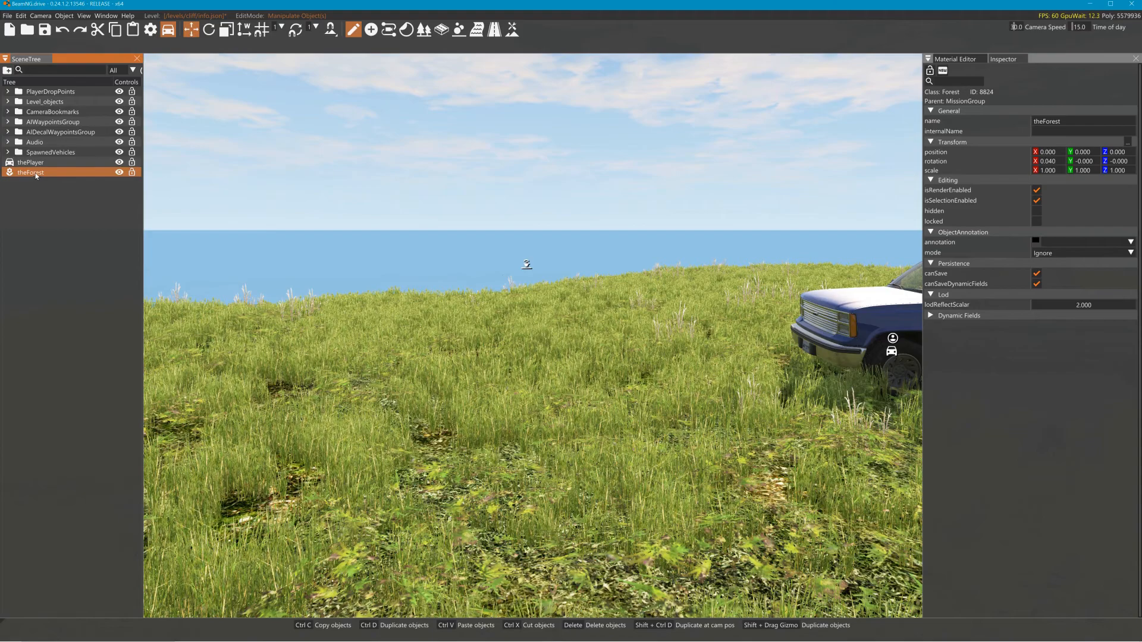
# Step: Reopen the Forest Editor, move its window clear of the scene tree and show its Meshes and Brushes lists
pyautogui.click(423, 29)
pyautogui.moveTo(249, 147); pyautogui.dragTo(375, 141)
pyautogui.click(308, 157)
pyautogui.click(284, 156)
pyautogui.click(305, 157)
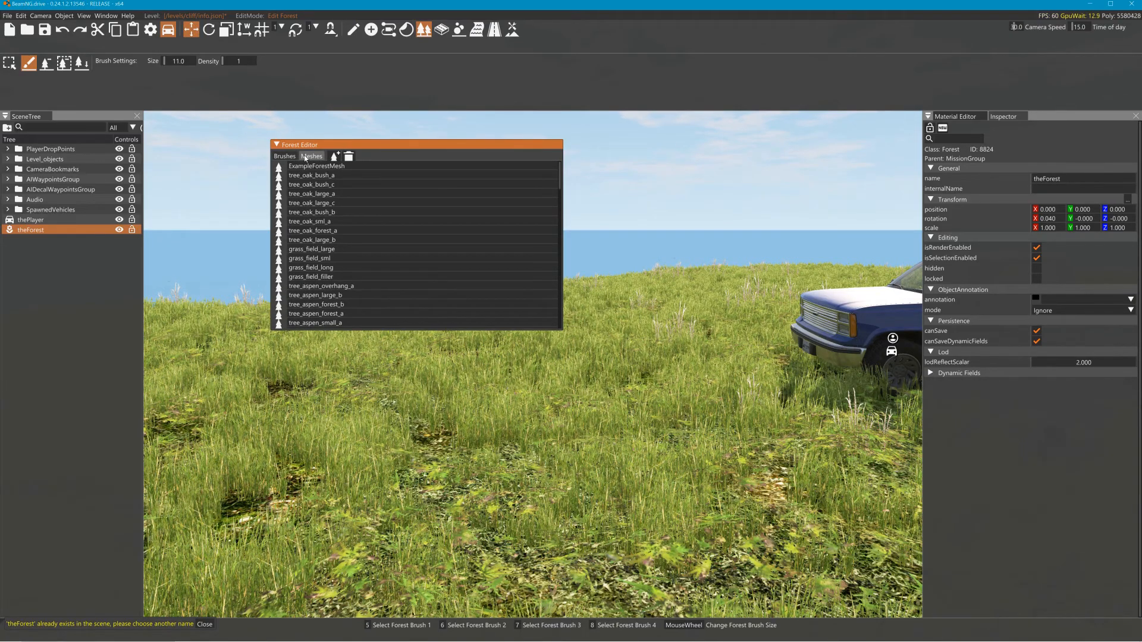
pyautogui.click(285, 157)
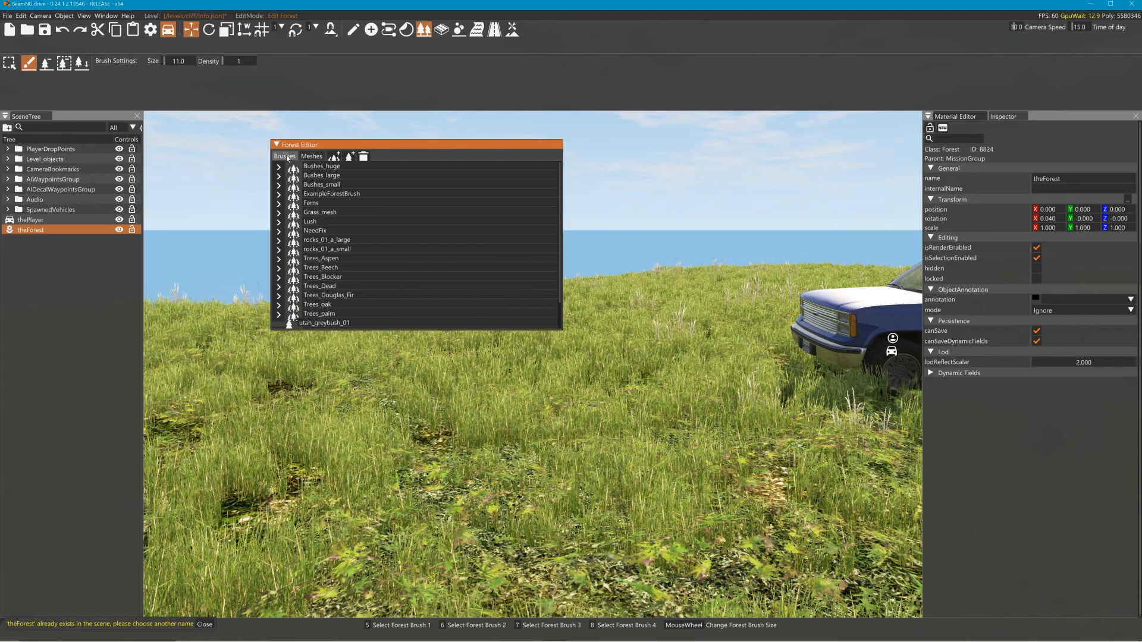
# Step: Add a new forest brush and rename it lava34
pyautogui.click(337, 159)
pyautogui.scroll(-2, 426, 226)
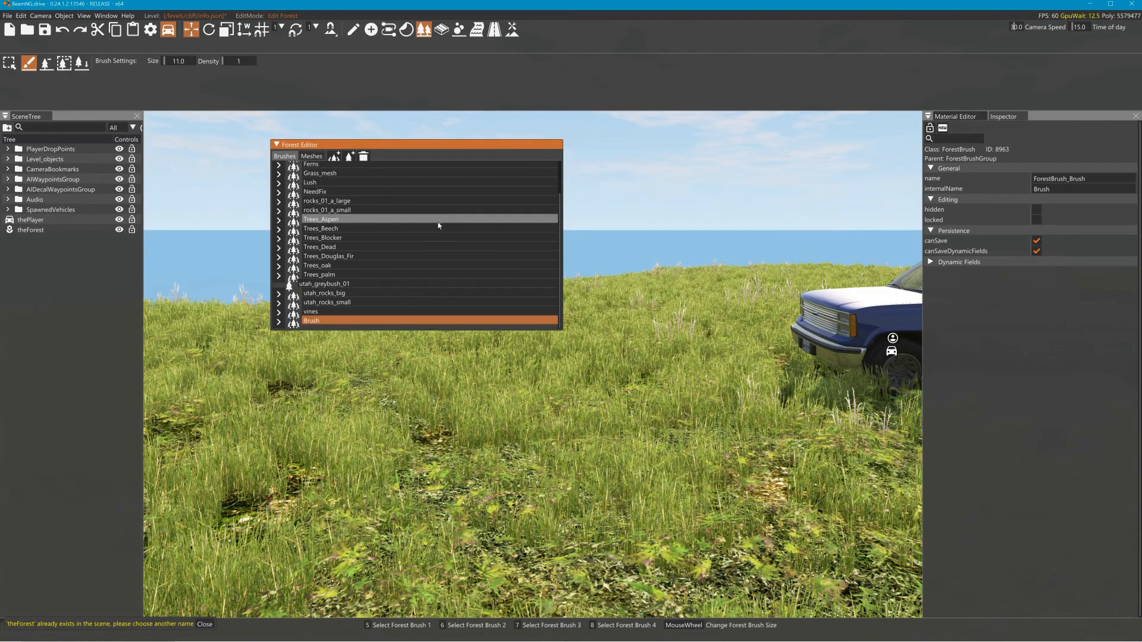
pyautogui.doubleClick(319, 323)
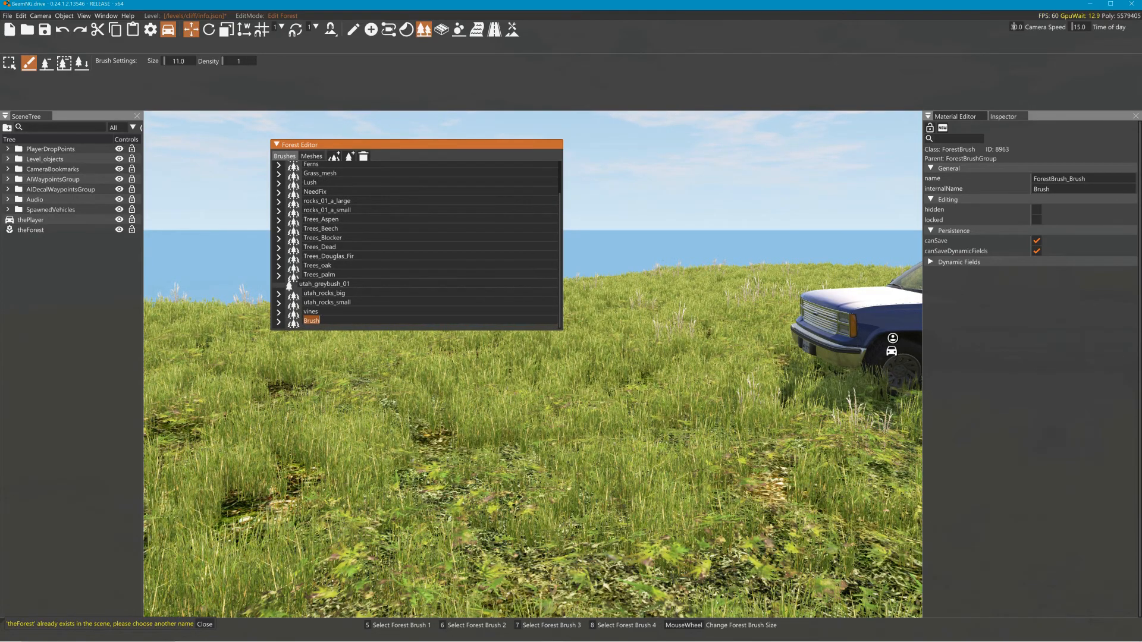
pyautogui.write('lava34')
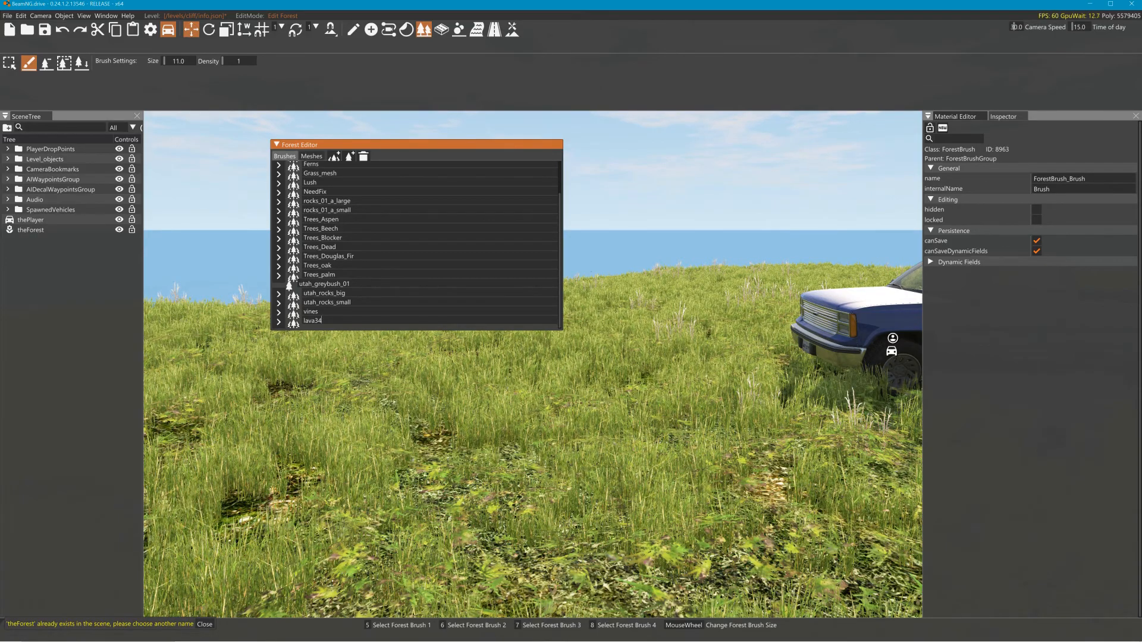
pyautogui.click(332, 323)
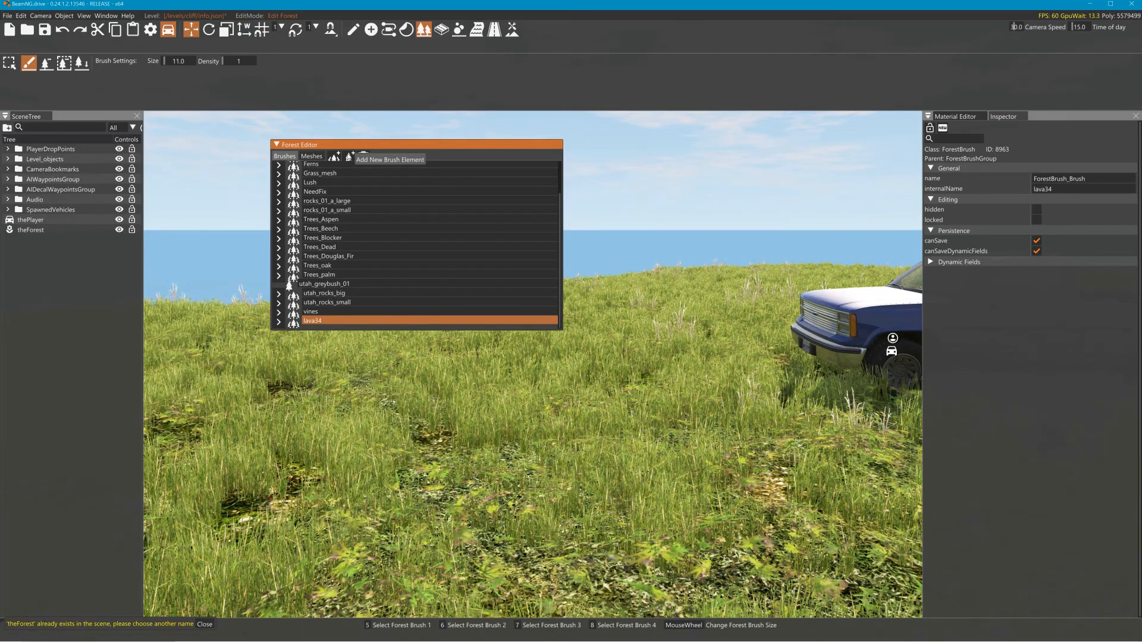
# Step: Add a brush element under the lava34 brush and name it vertexlava
pyautogui.click(349, 156)
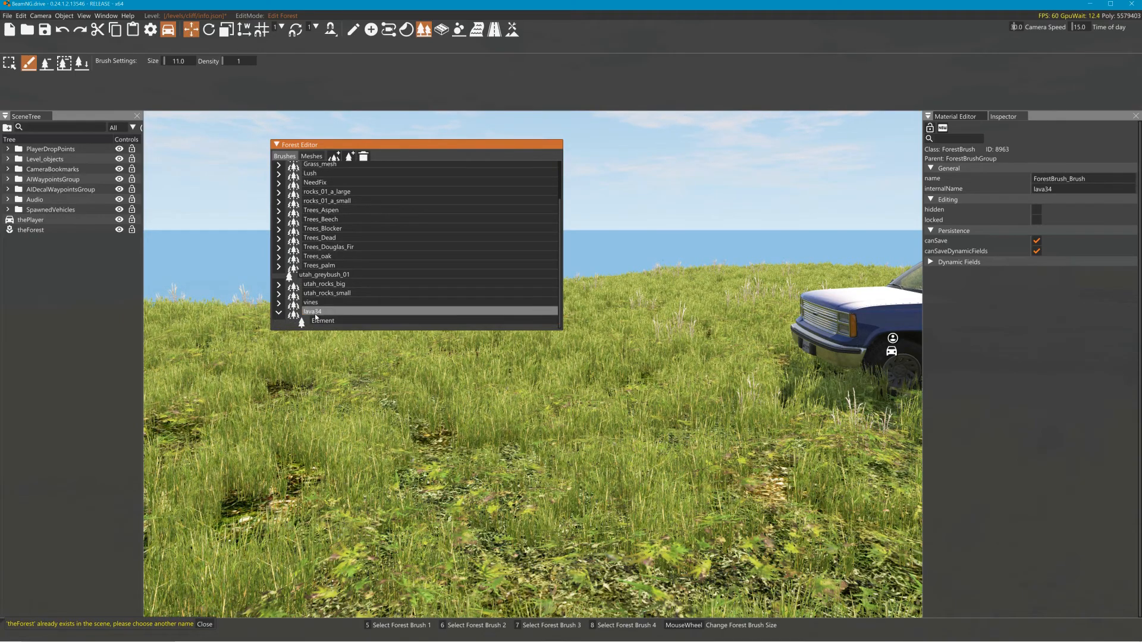
pyautogui.click(323, 322)
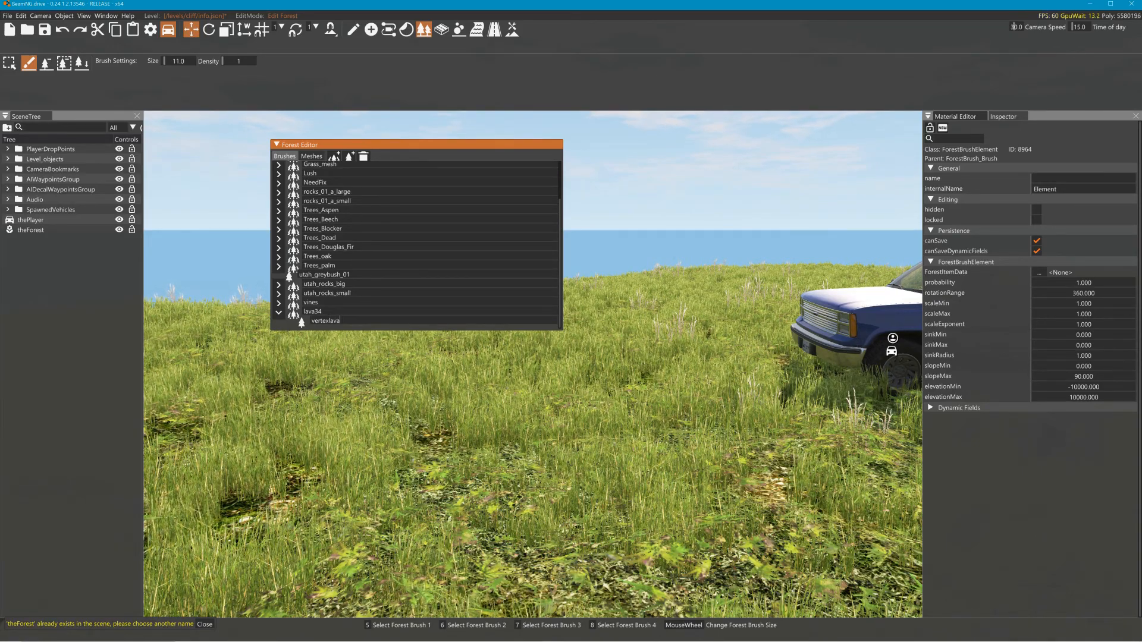
pyautogui.click(356, 322)
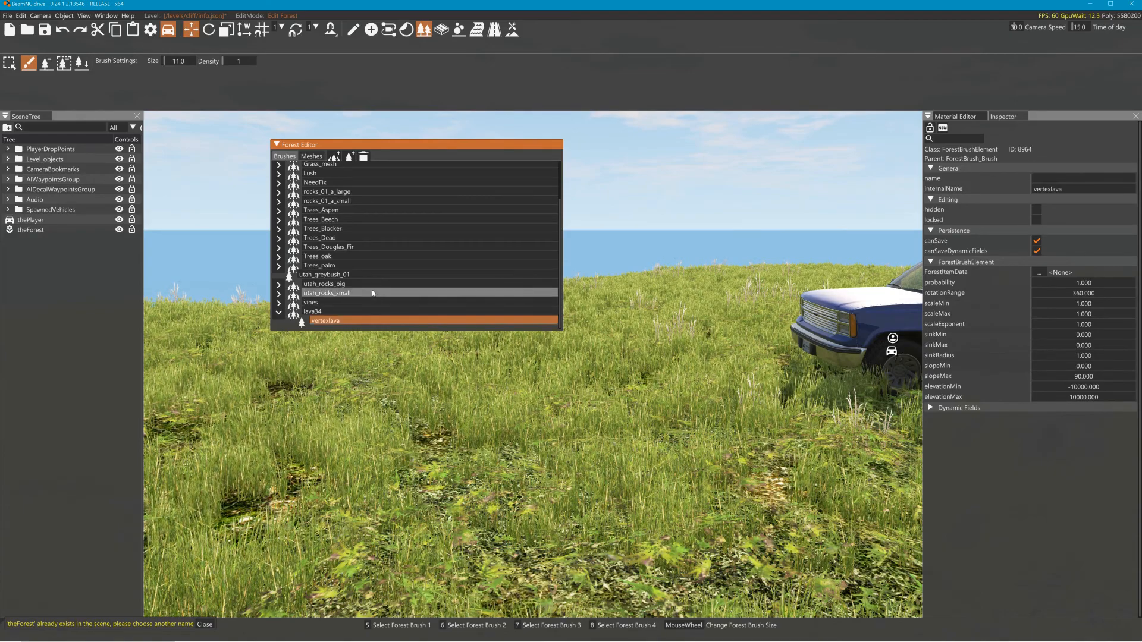
# Step: Add a new forest mesh from lava34.dae in the /levels/cliff/art/lava34/ folder
pyautogui.click(316, 157)
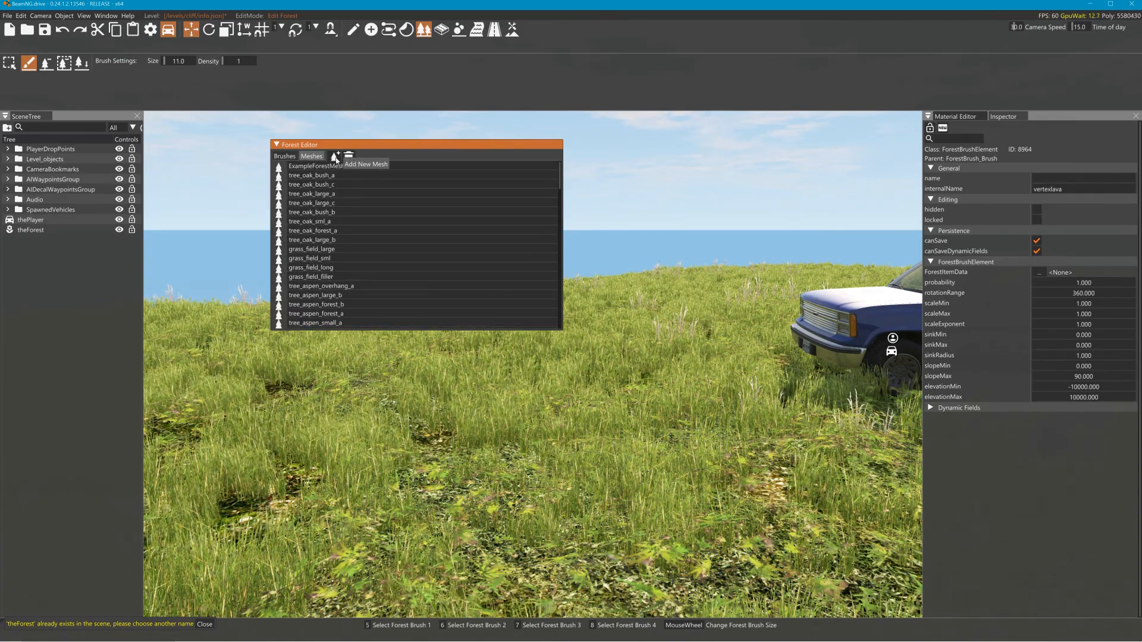
pyautogui.click(336, 157)
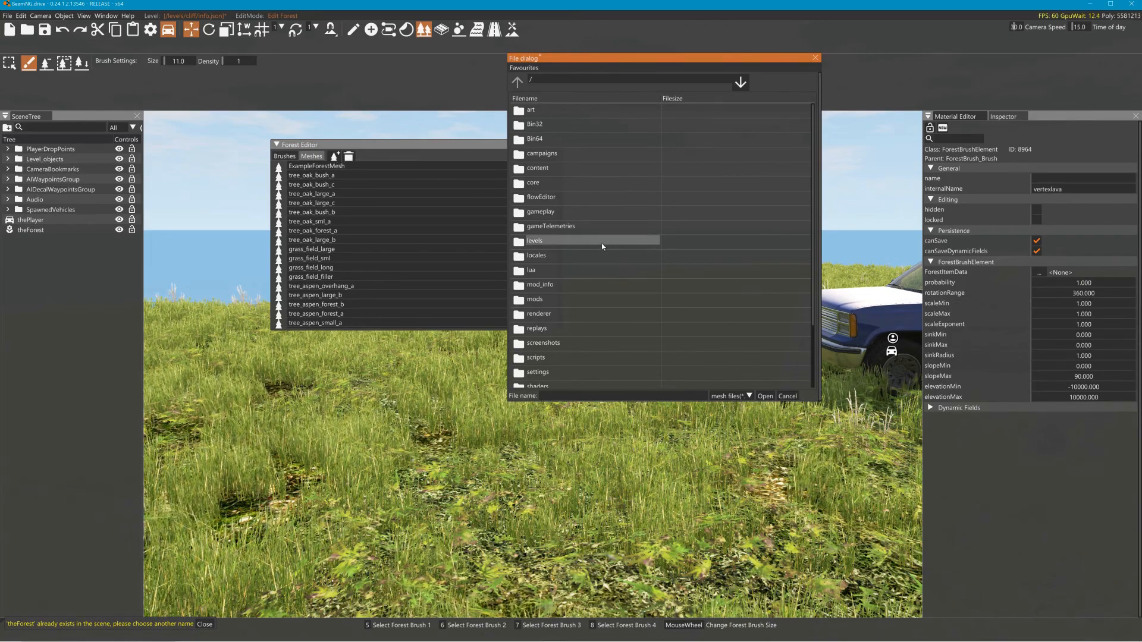
pyautogui.doubleClick(547, 245)
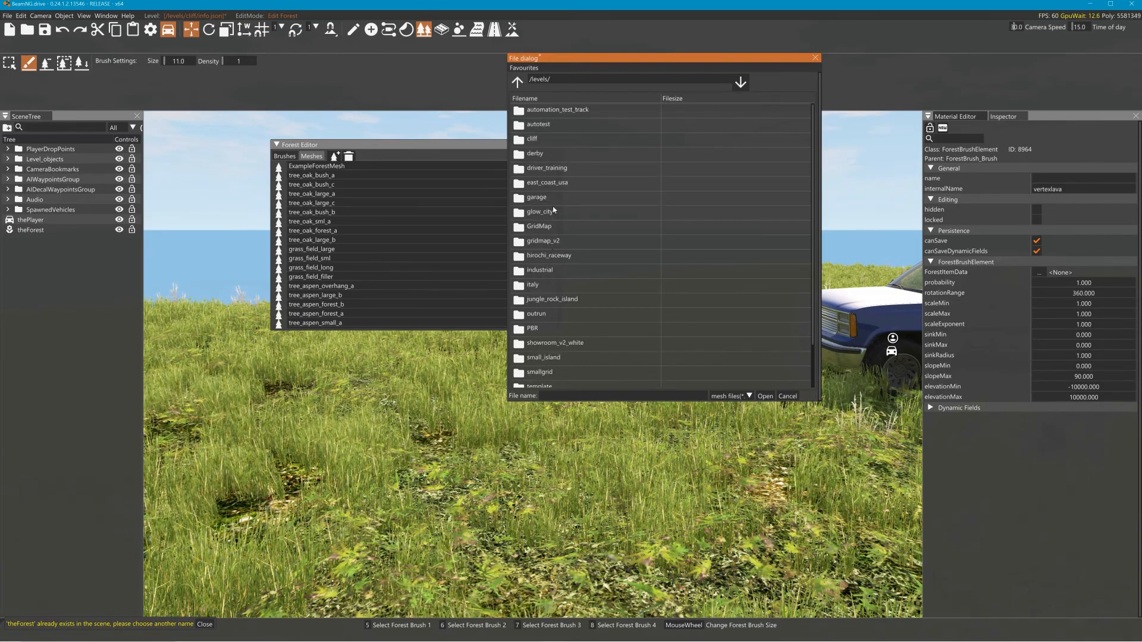
pyautogui.doubleClick(551, 140)
pyautogui.doubleClick(541, 111)
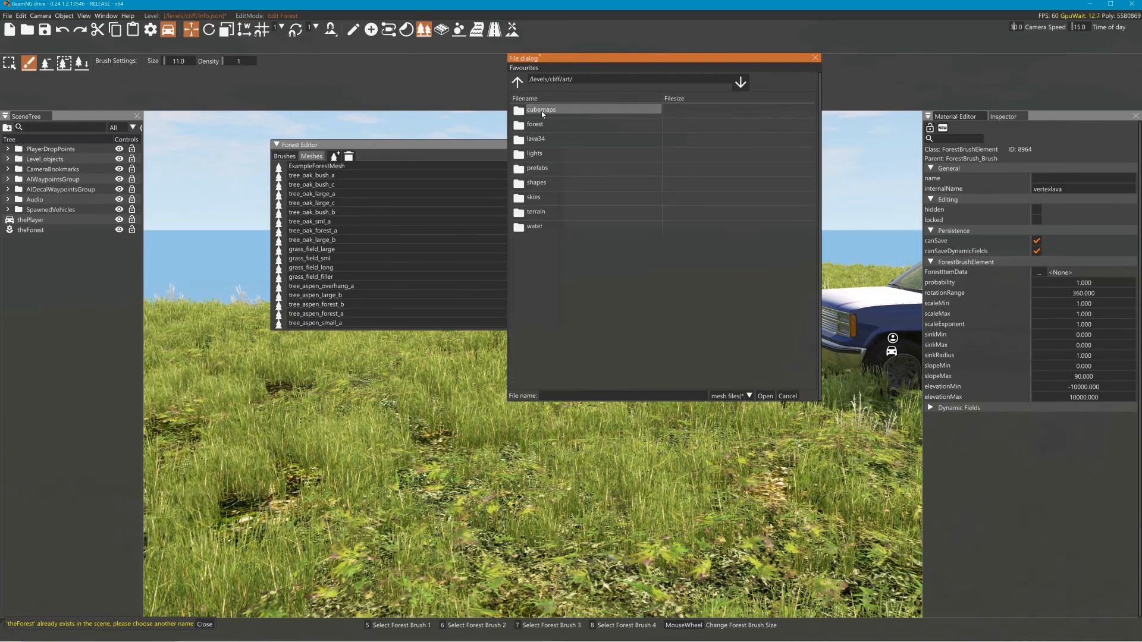
pyautogui.doubleClick(546, 138)
pyautogui.click(545, 109)
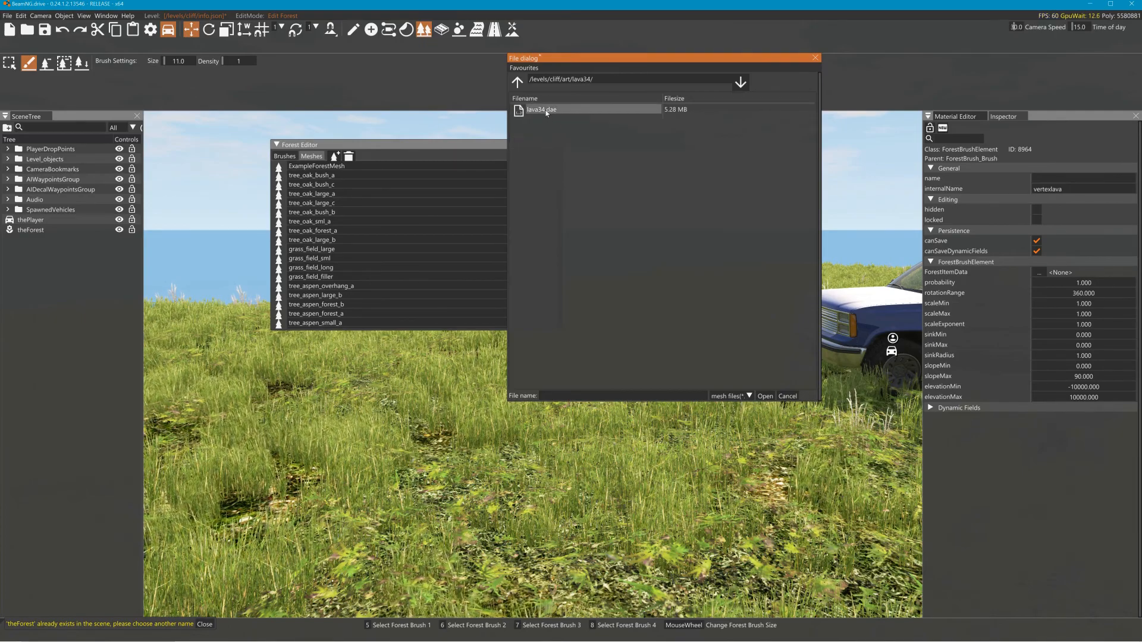
pyautogui.click(766, 396)
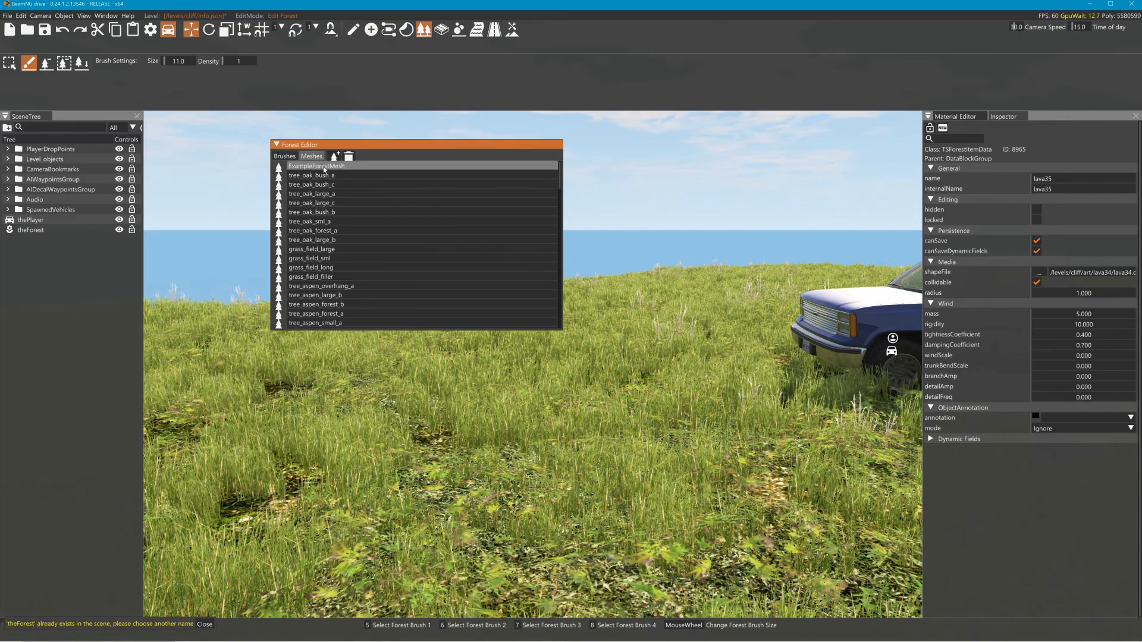
# Step: Assign the lava35 mesh as the ForestItemData of the vertexlava element in the lava34 brush
pyautogui.click(288, 156)
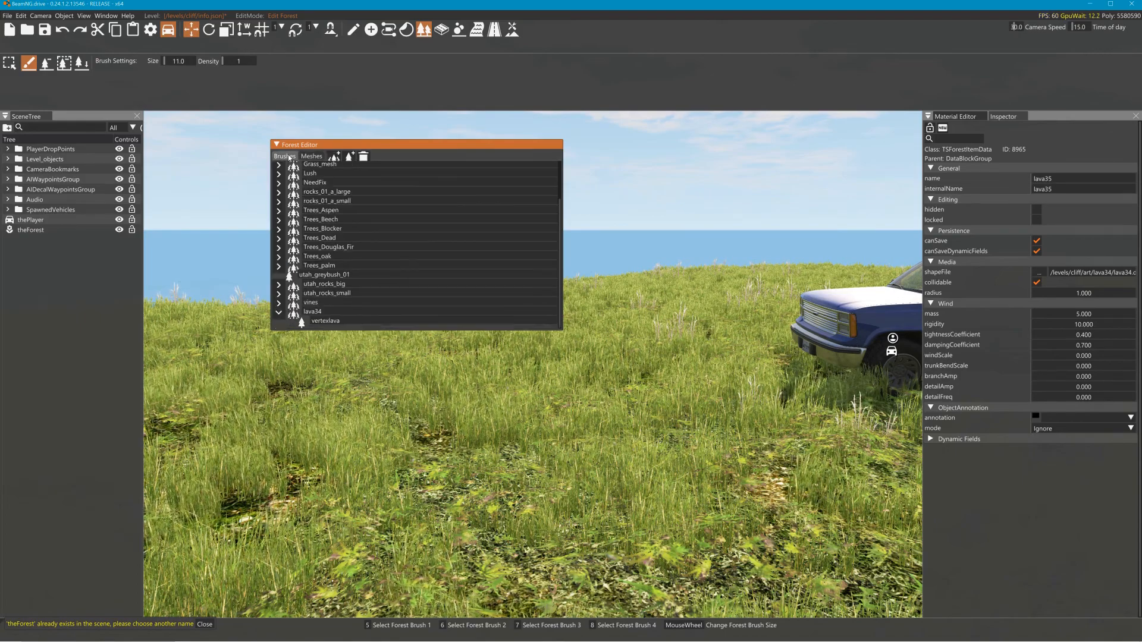
pyautogui.click(326, 321)
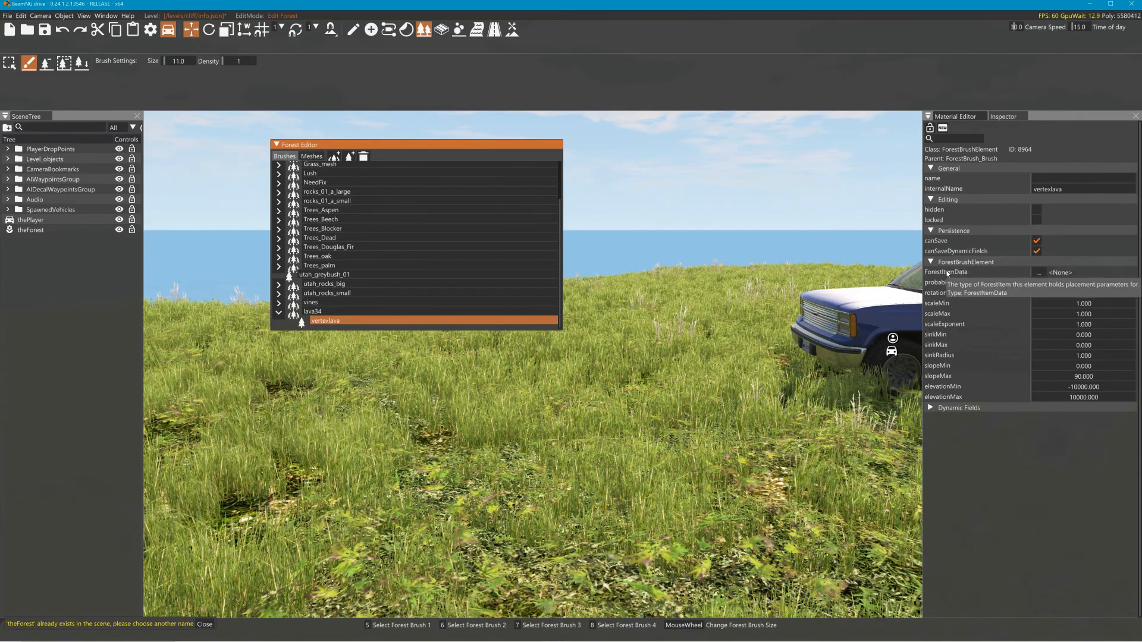
pyautogui.click(1039, 272)
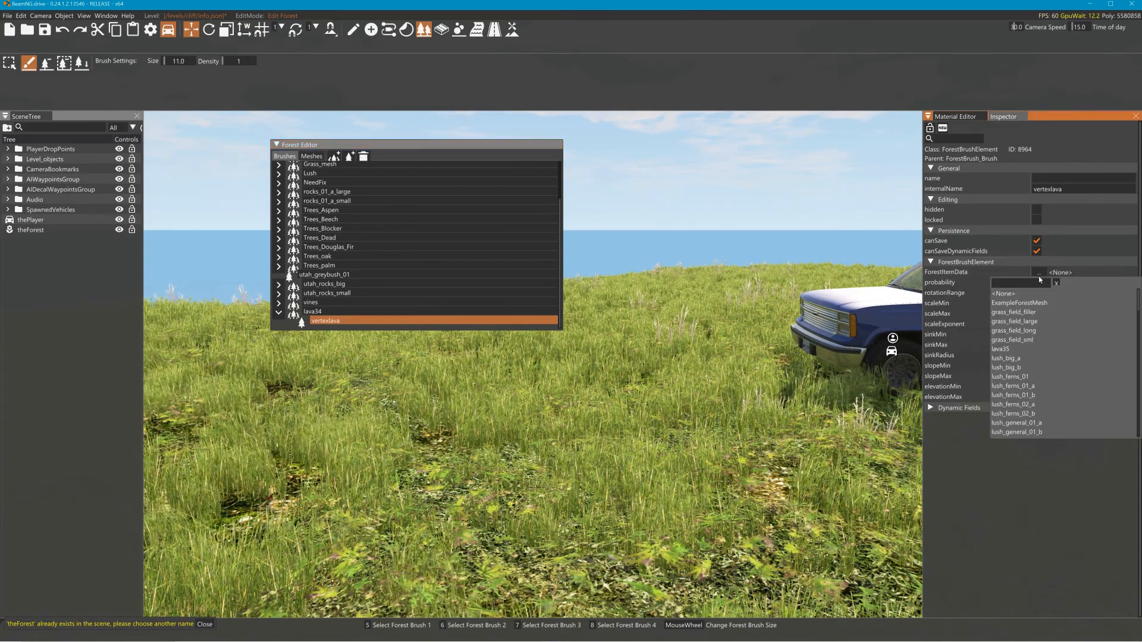
pyautogui.click(1018, 348)
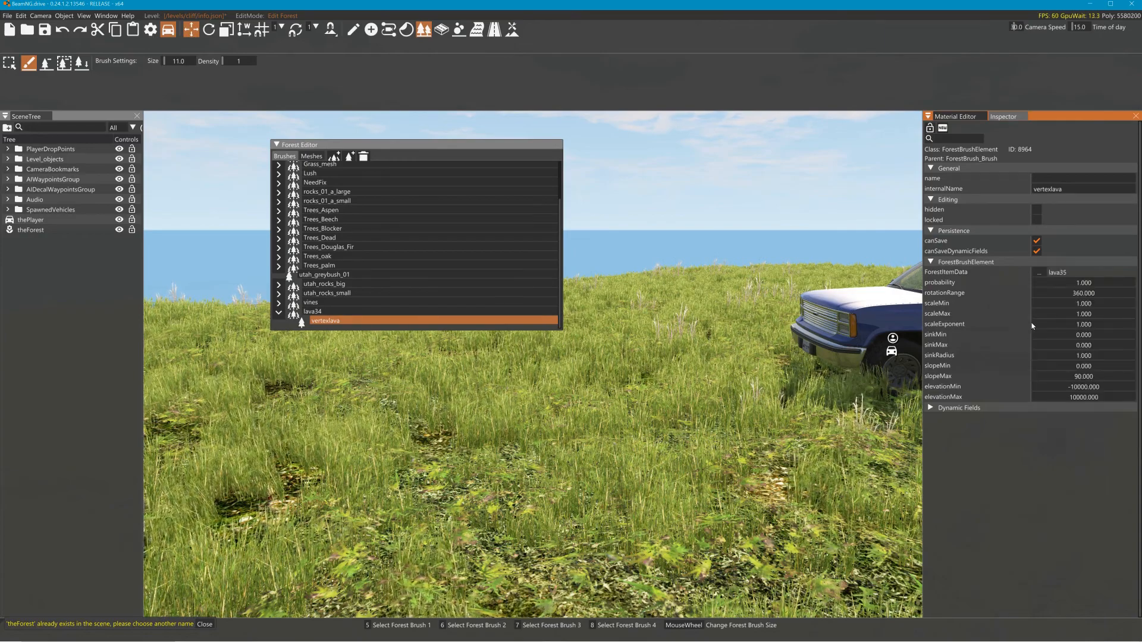
# Step: Look through the ForestItemData choices for the vertexlava element, keep lava35 assigned and show the forest mesh list
pyautogui.click(1039, 273)
pyautogui.scroll(-3, 1053, 355)
pyautogui.scroll(-10, 1053, 355)
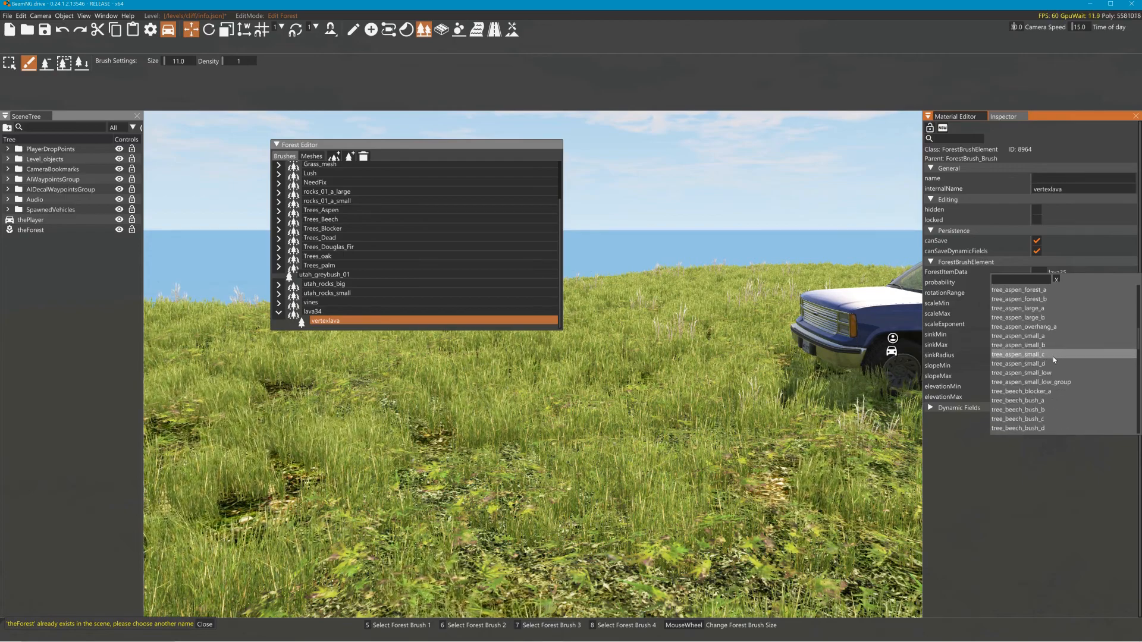
pyautogui.scroll(-8, 1053, 358)
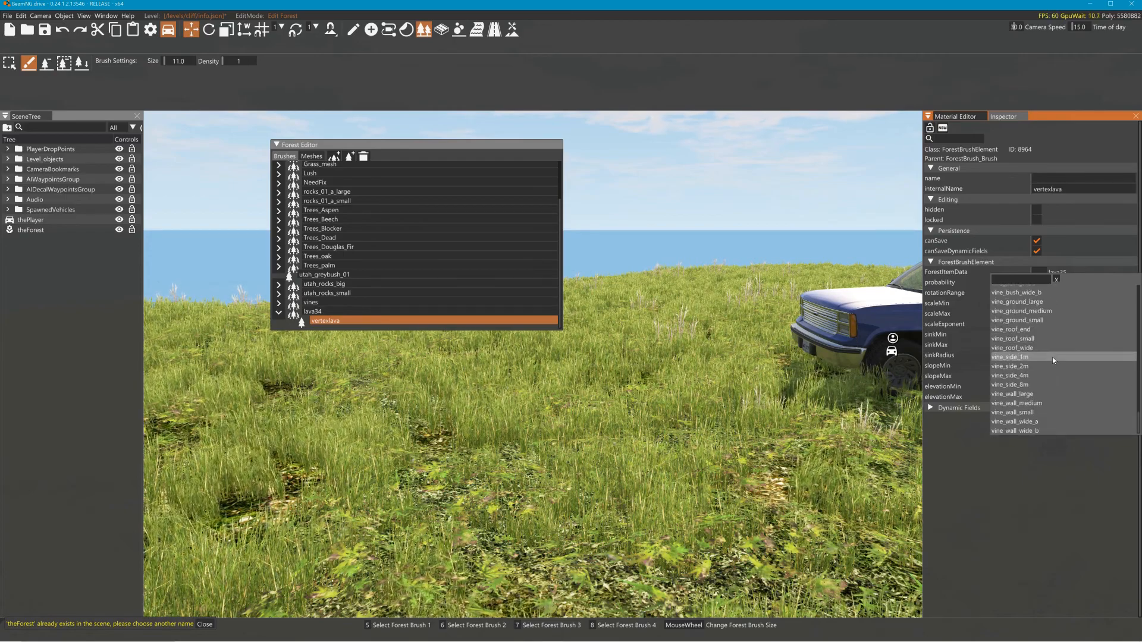
pyautogui.scroll(10, 1051, 366)
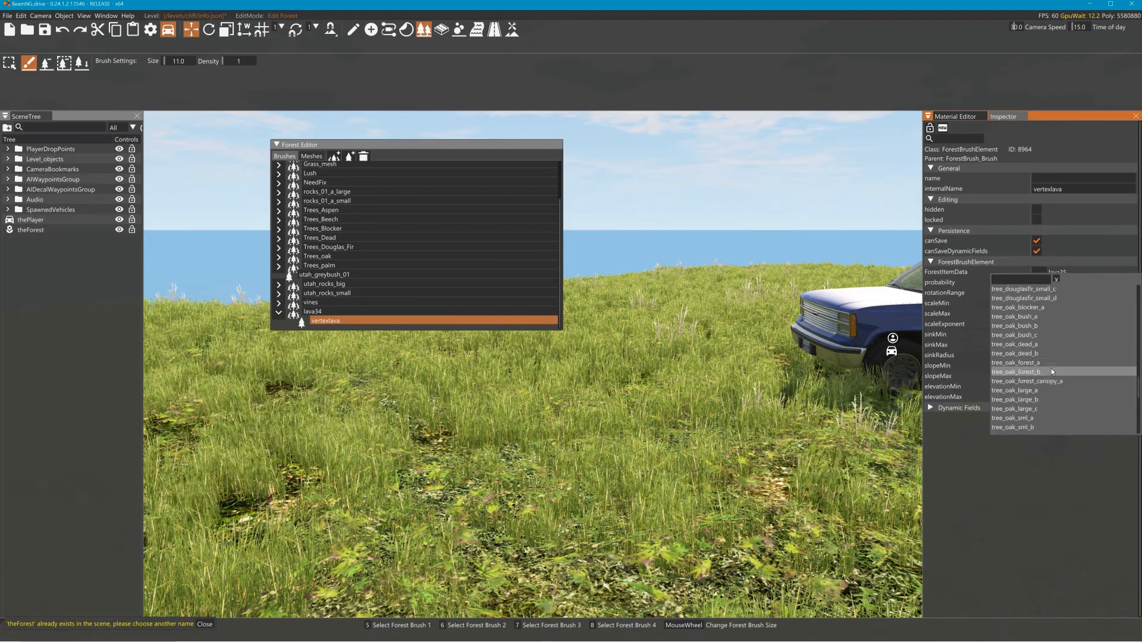
pyautogui.scroll(12, 1046, 367)
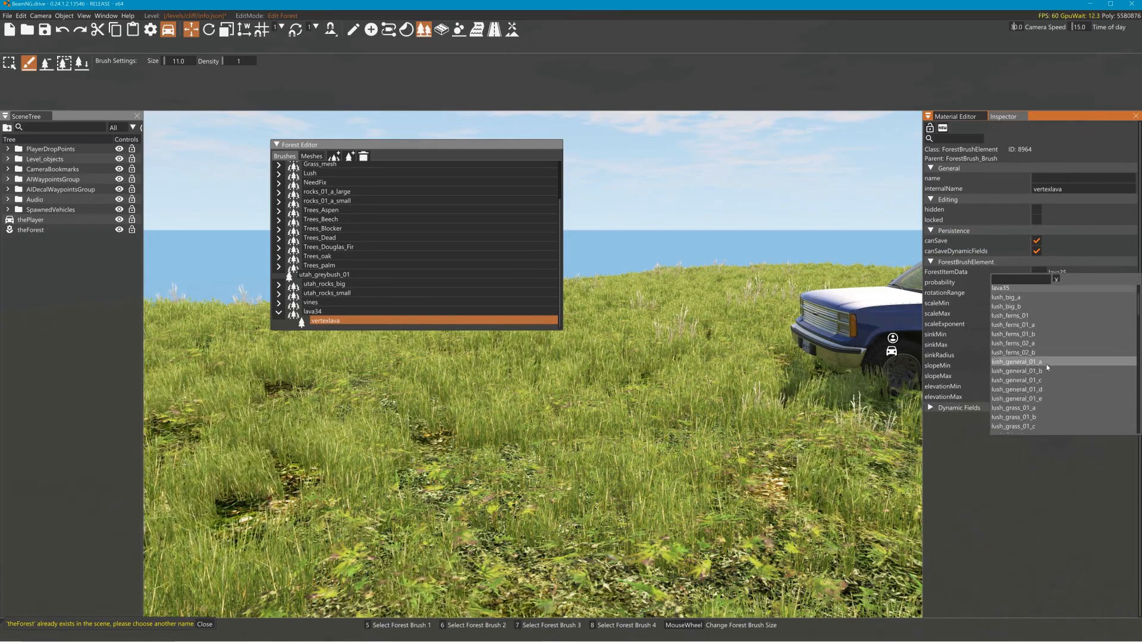
pyautogui.click(1019, 342)
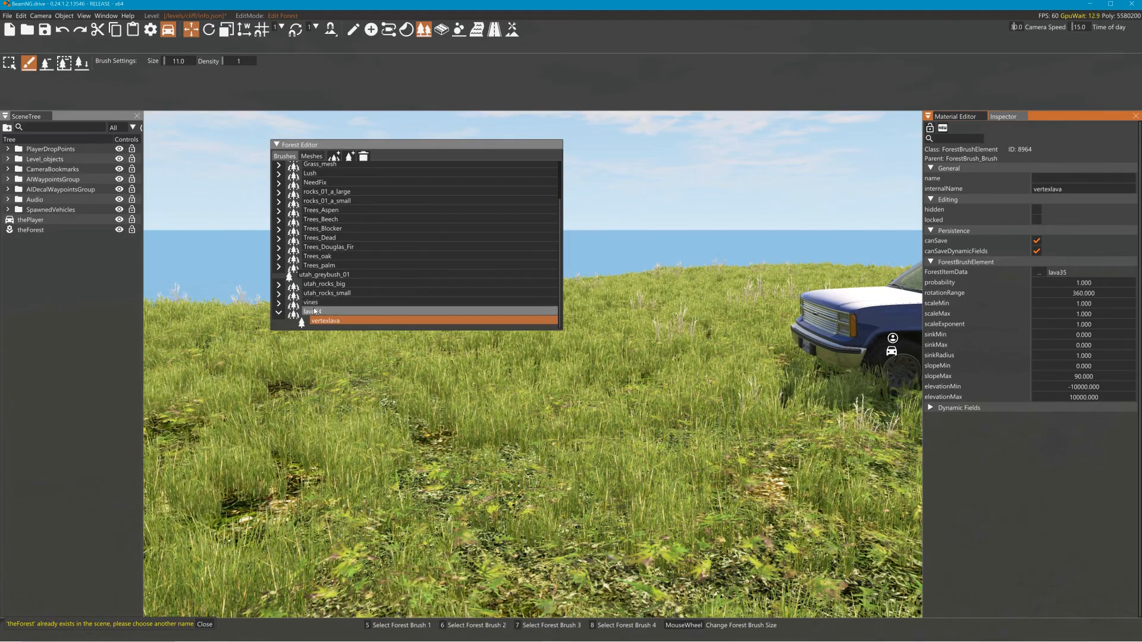
pyautogui.click(312, 156)
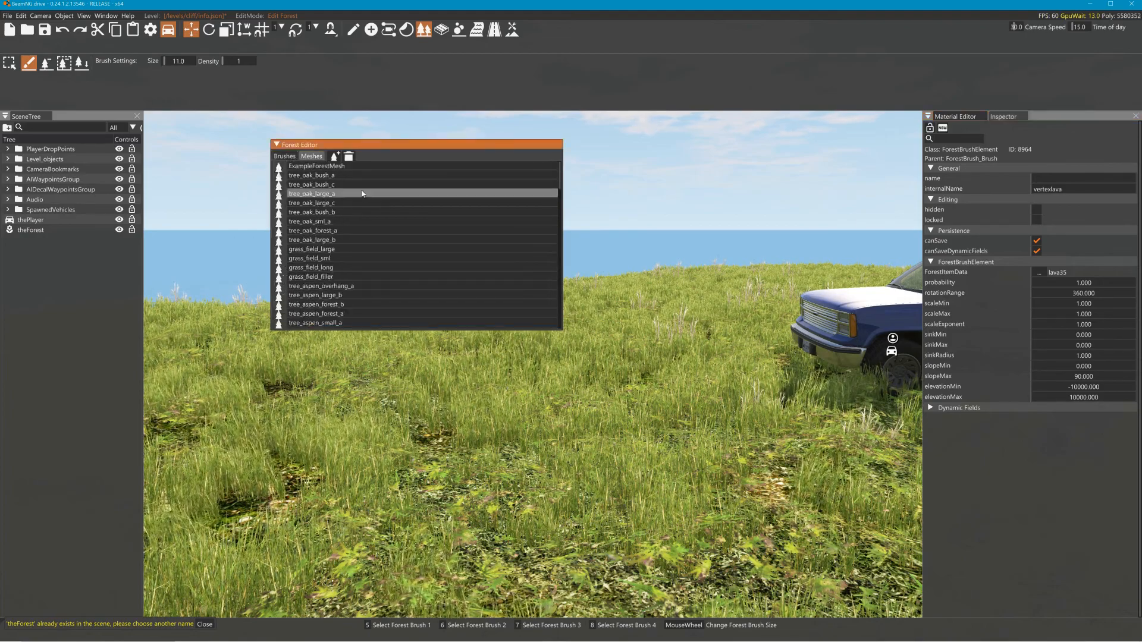
# Step: Place a vertexlava element on the grassy hill with the forest brush and bring the whole lava mesh into view
pyautogui.scroll(-8, 365, 193)
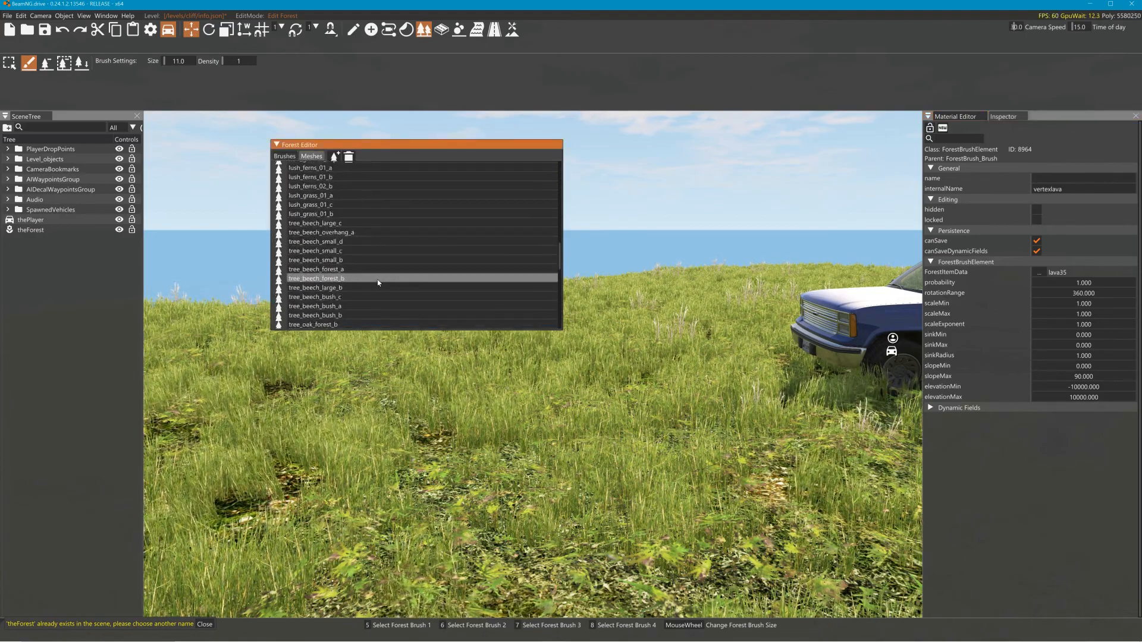
pyautogui.scroll(-5, 378, 284)
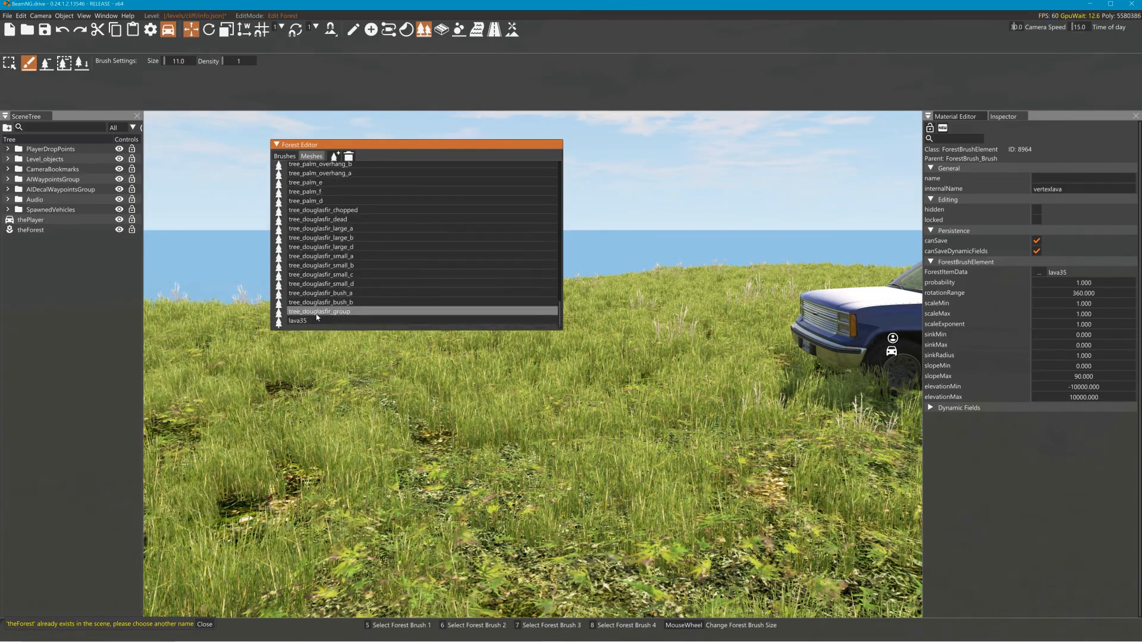
pyautogui.click(284, 156)
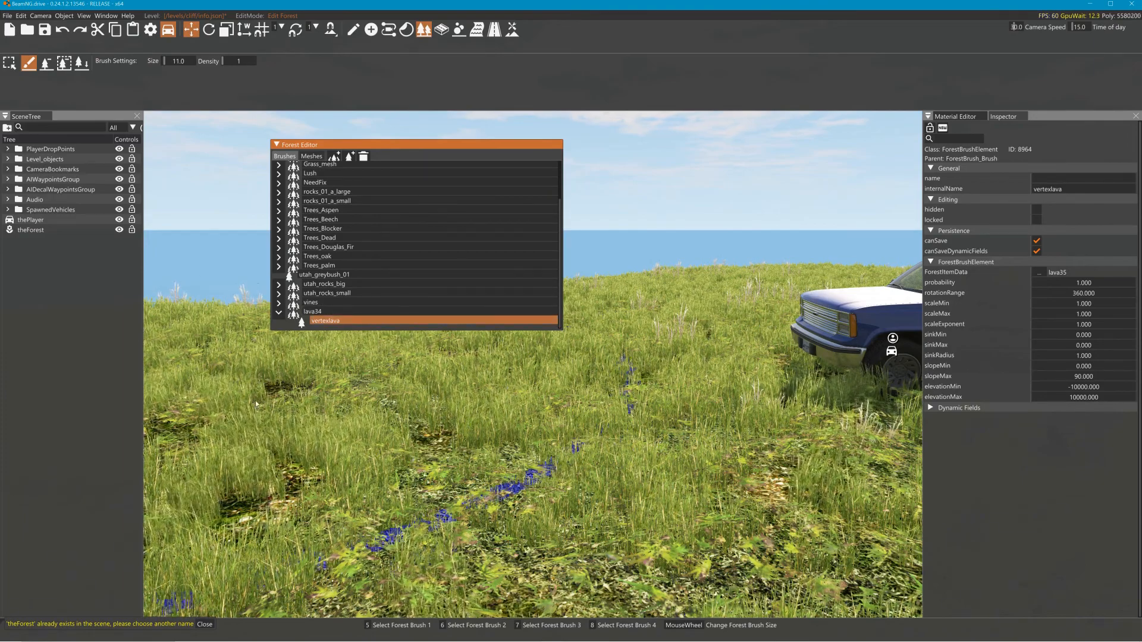
pyautogui.click(355, 393)
pyautogui.moveTo(579, 262); pyautogui.dragTo(333, 238, button='right')
pyautogui.press('s')
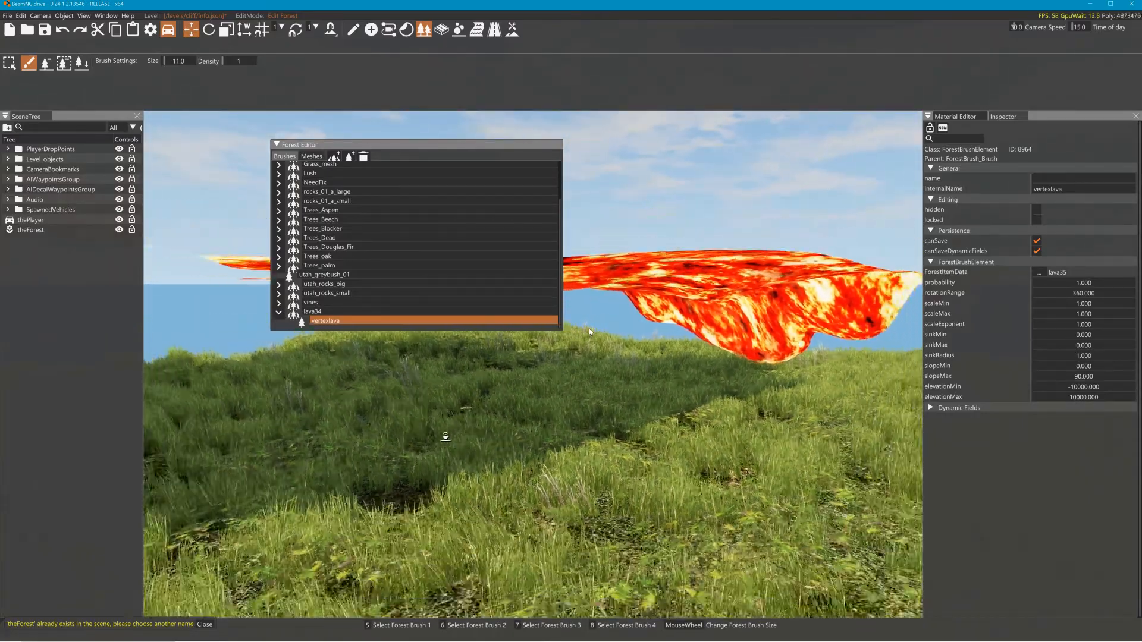
pyautogui.press('w')
pyautogui.moveTo(617, 325); pyautogui.dragTo(523, 330, button='right')
pyautogui.press('s')
pyautogui.press('d')
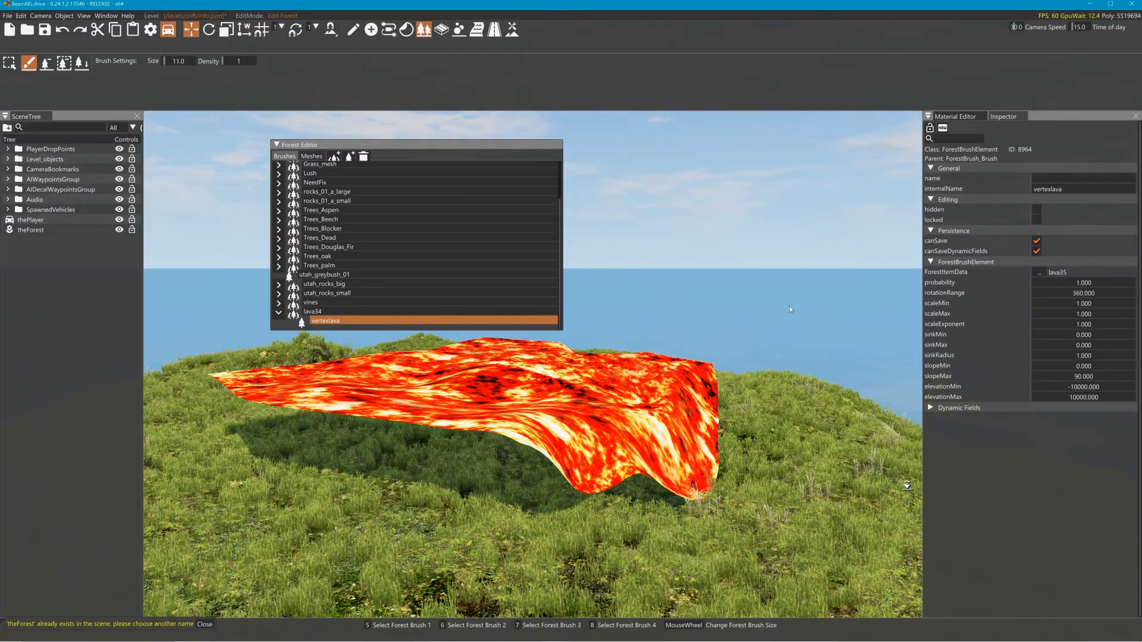
# Step: Show the properties of the lava35 forest mesh to examine its wind settings
pyautogui.click(311, 158)
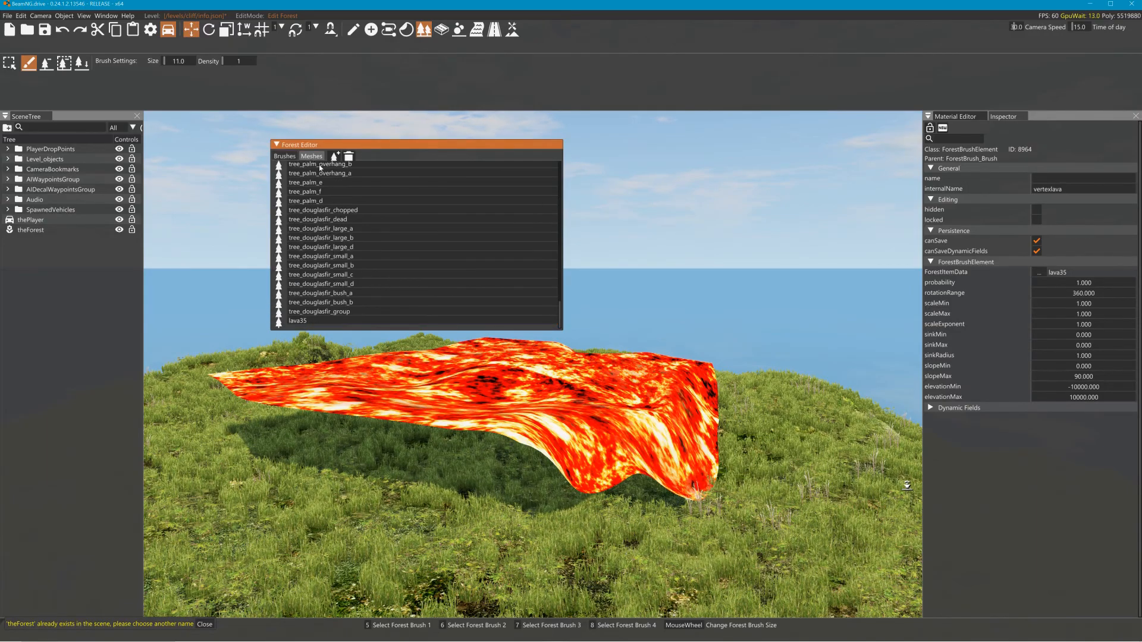
pyautogui.click(306, 322)
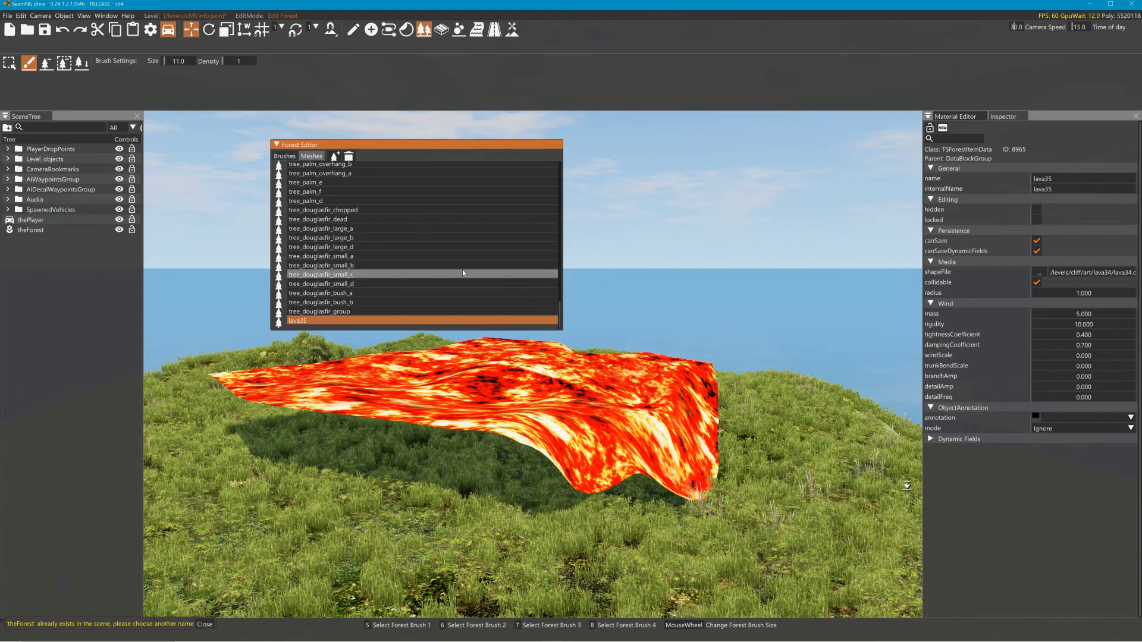
# Step: Look through the forest mesh list for a tree and select tree_beech_overhang_a to show its wind settings
pyautogui.scroll(3, 412, 267)
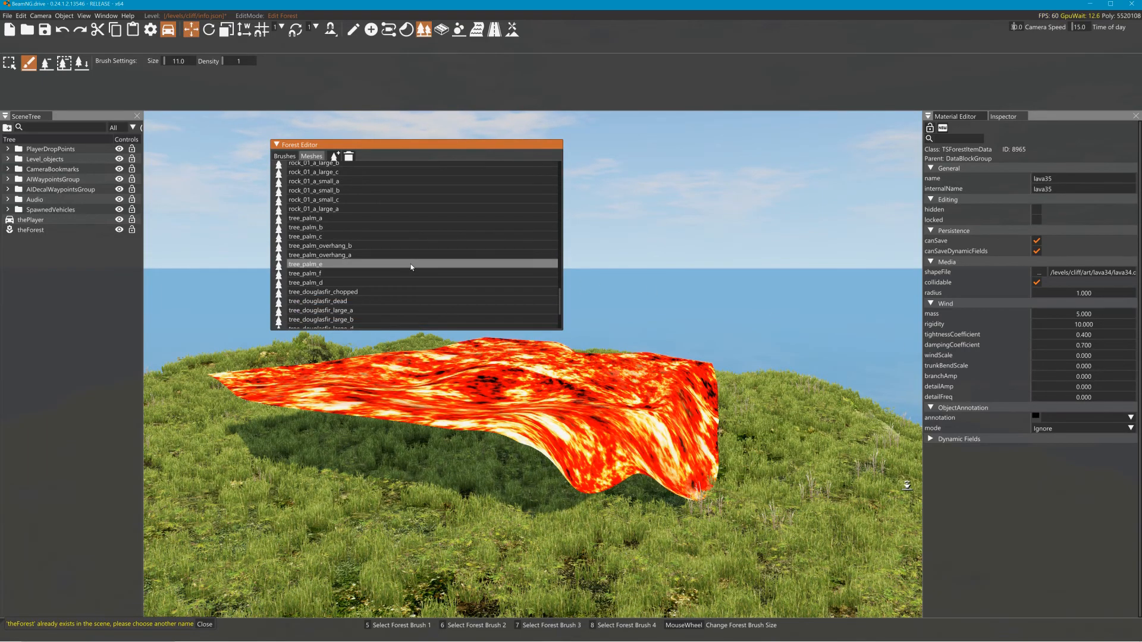
pyautogui.scroll(3, 412, 267)
pyautogui.scroll(10, 412, 267)
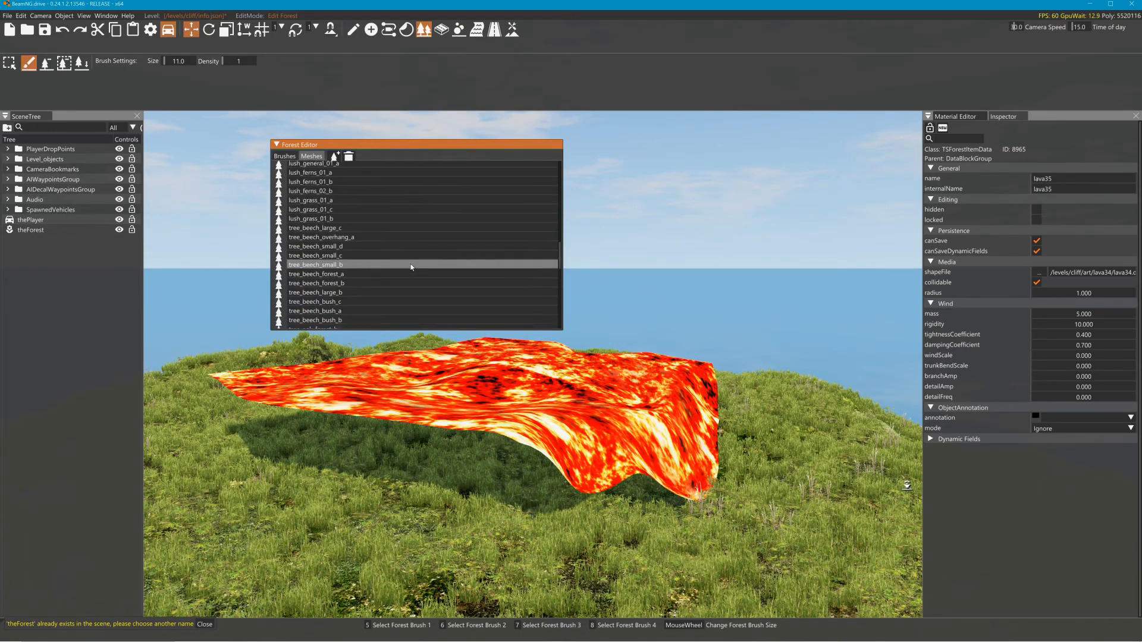
pyautogui.scroll(4, 411, 267)
pyautogui.scroll(6, 411, 267)
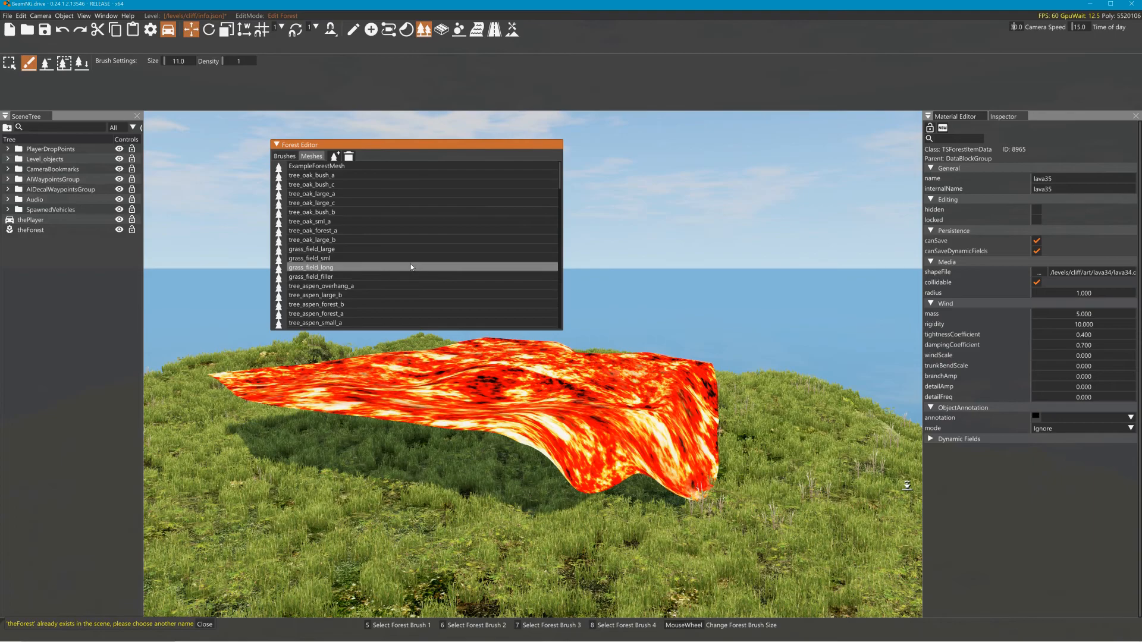
pyautogui.scroll(-3, 411, 267)
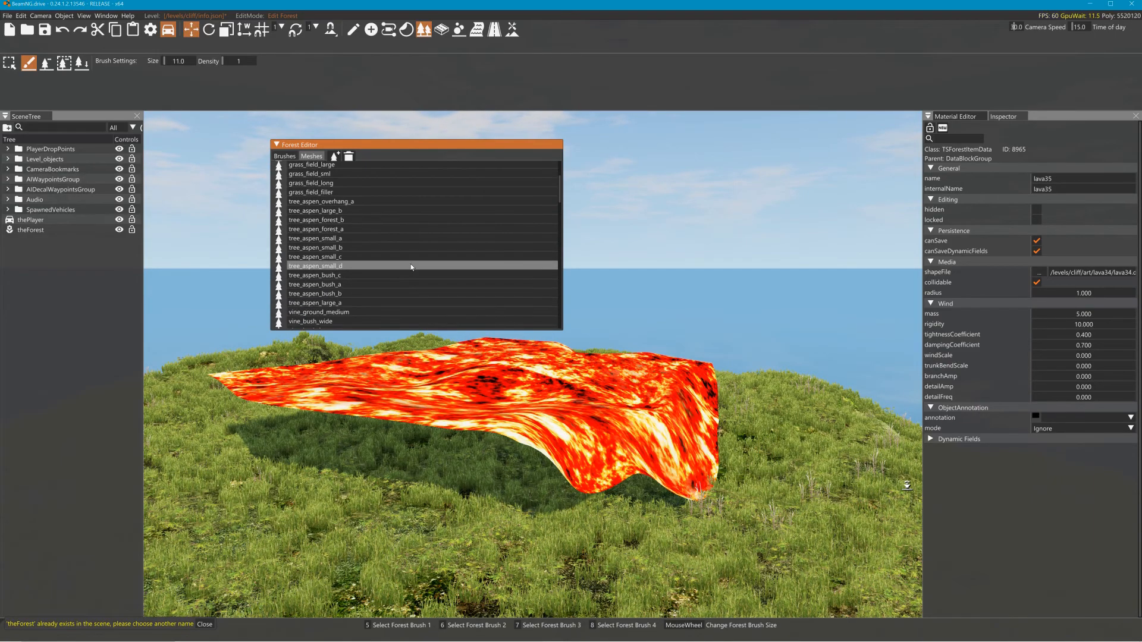
pyautogui.scroll(-5, 412, 267)
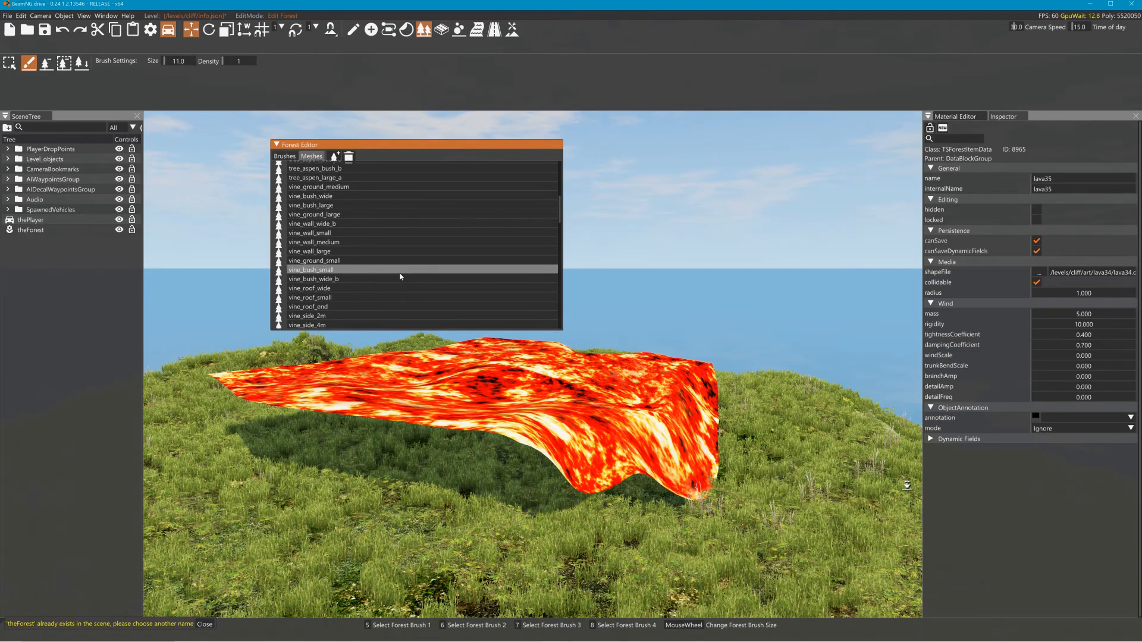
pyautogui.scroll(-3, 401, 277)
pyautogui.scroll(-4, 401, 276)
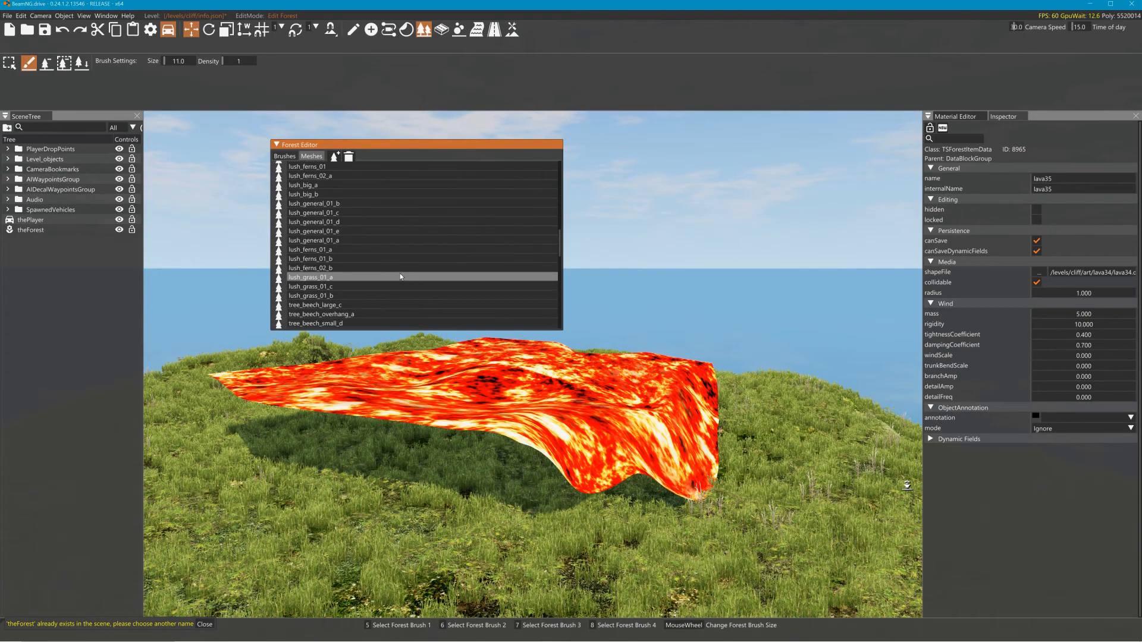
pyautogui.scroll(-5, 399, 277)
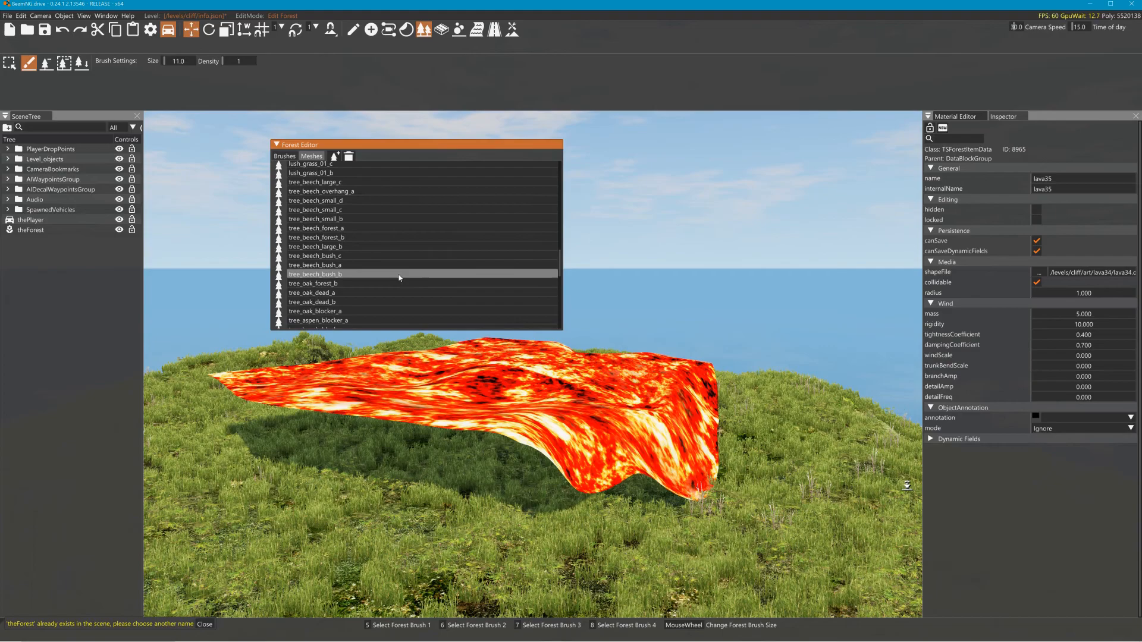
pyautogui.scroll(-4, 399, 278)
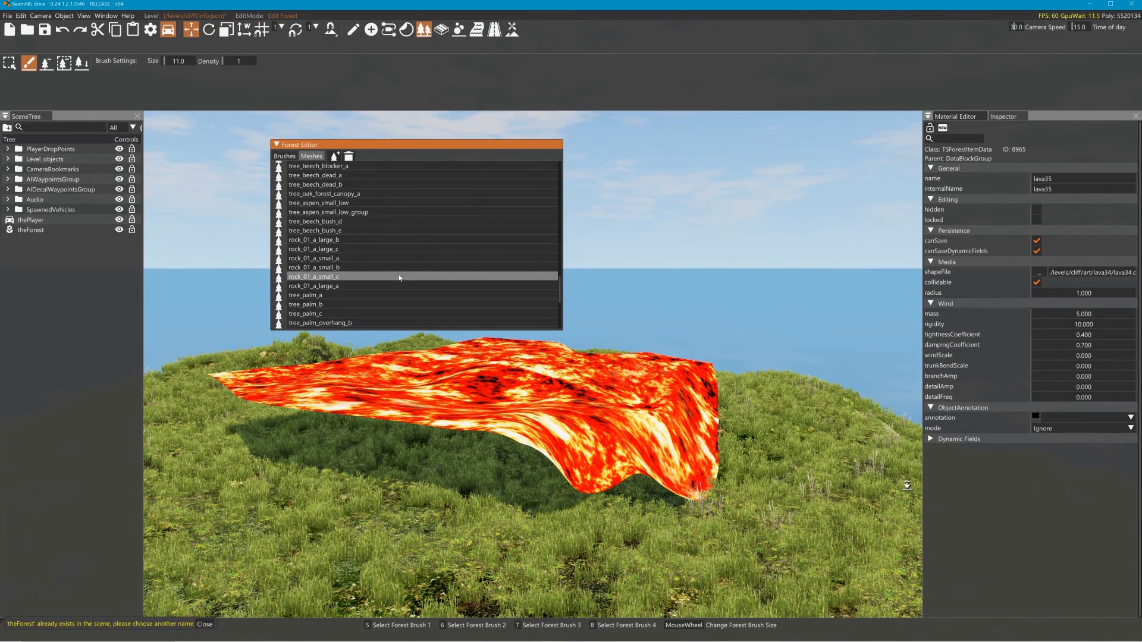
pyautogui.scroll(-3, 399, 277)
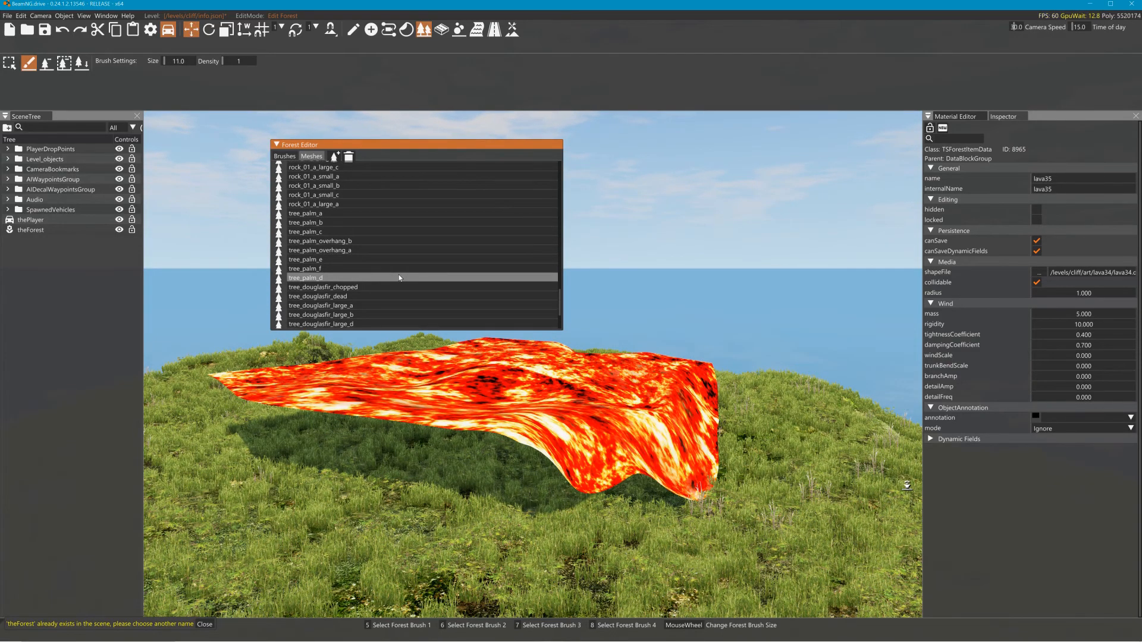
pyautogui.scroll(-3, 400, 277)
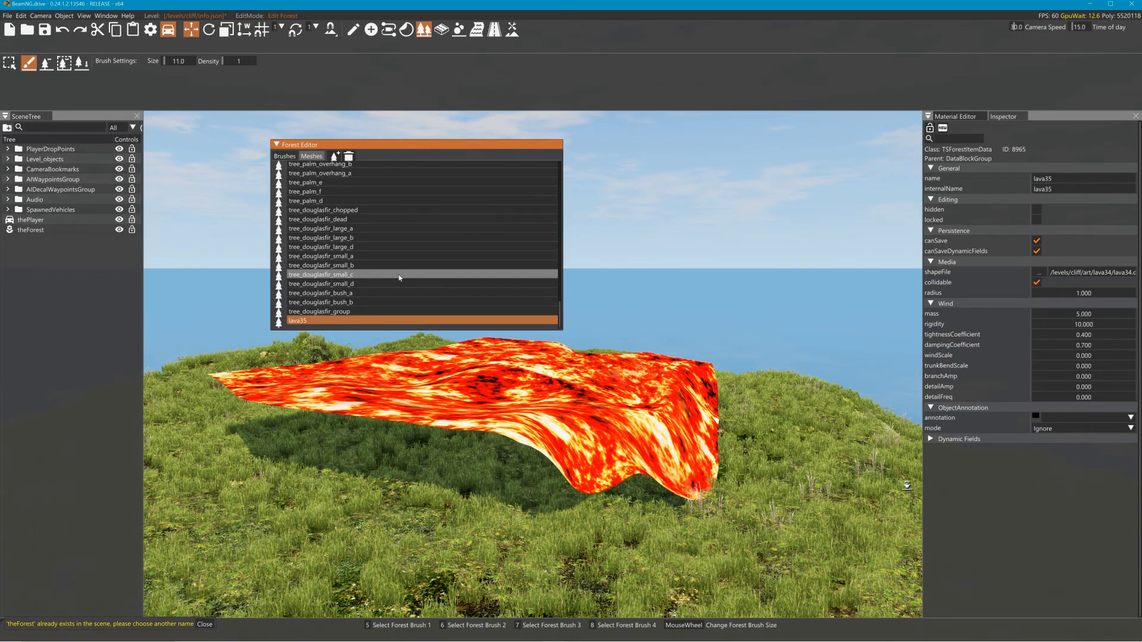
pyautogui.scroll(6, 399, 277)
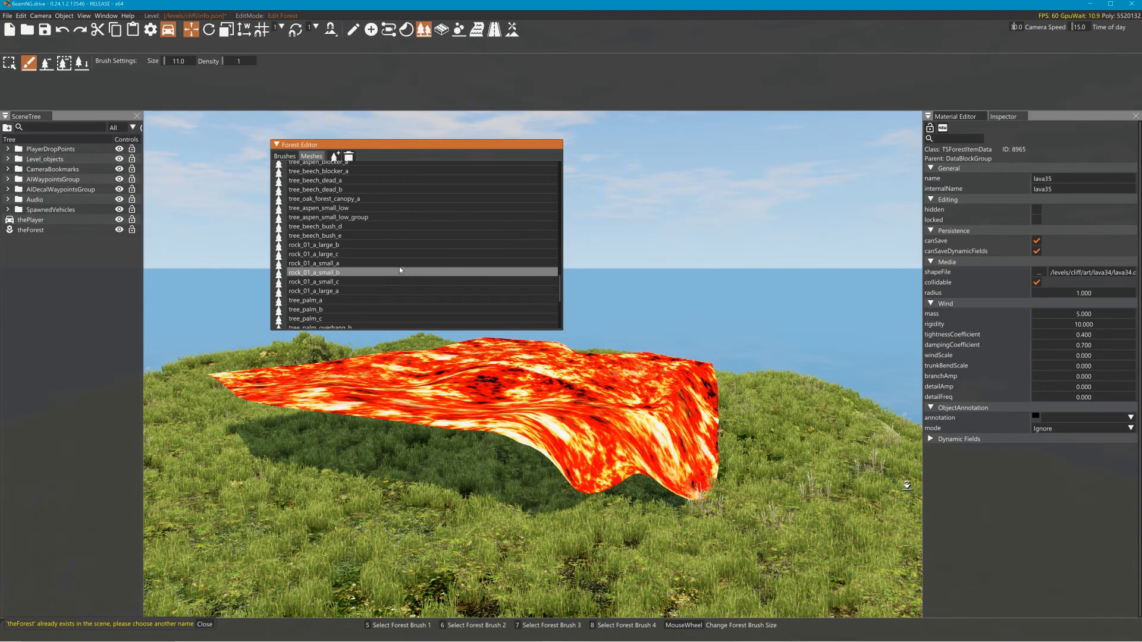
pyautogui.scroll(3, 400, 269)
pyautogui.scroll(4, 400, 263)
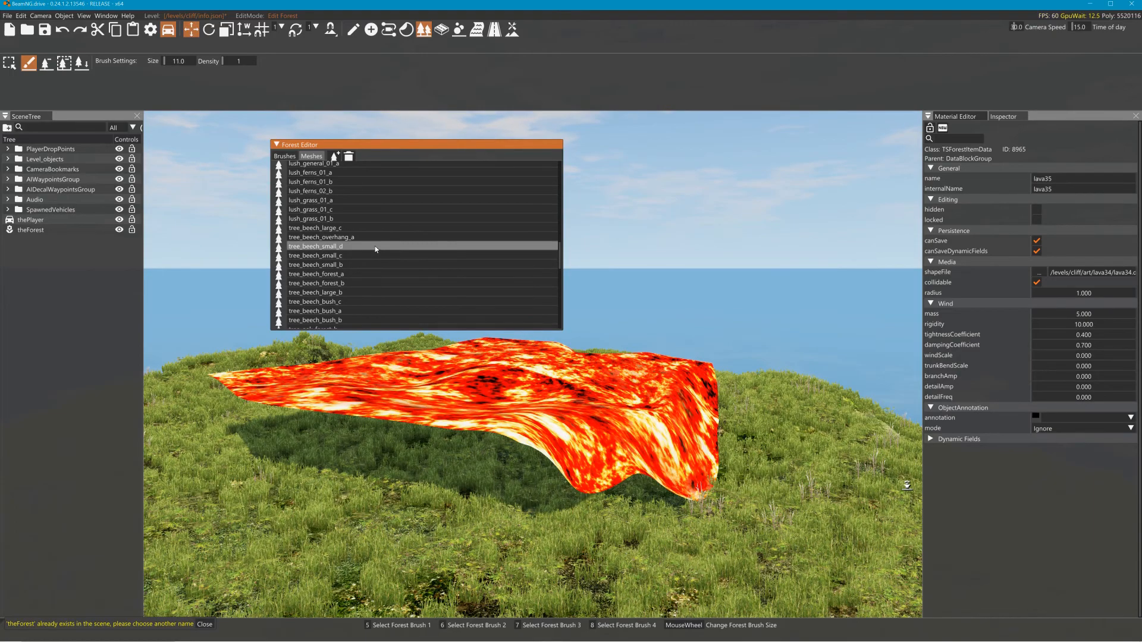
pyautogui.click(345, 236)
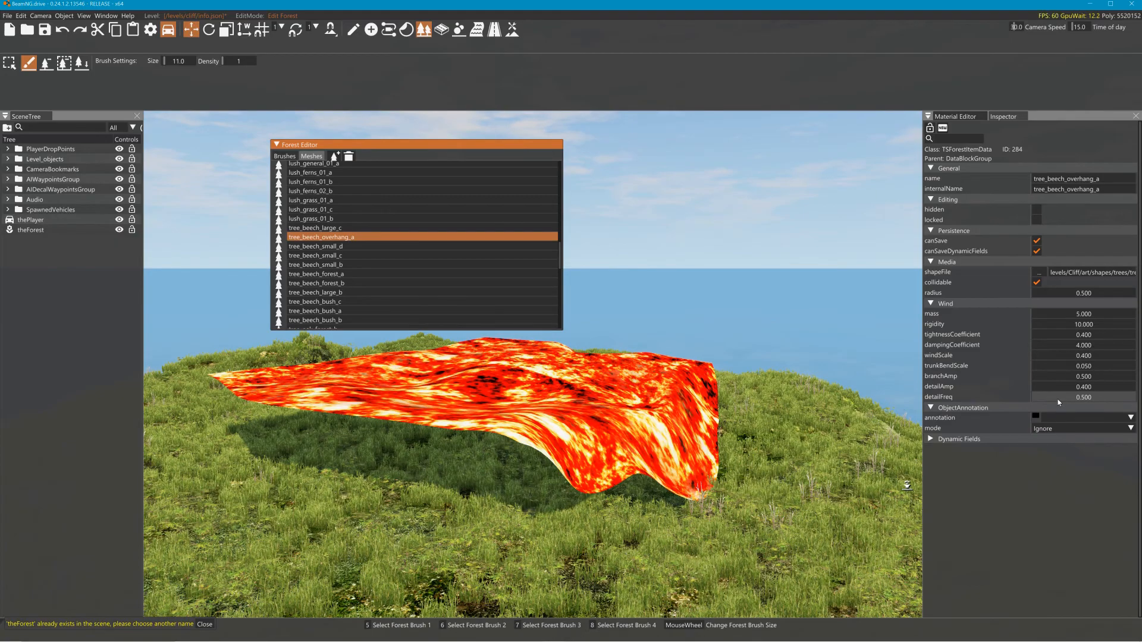
# Step: Switch to GIMP and paste the captured screenshot of the world editor as a new image
pyautogui.moveTo(525, 631)
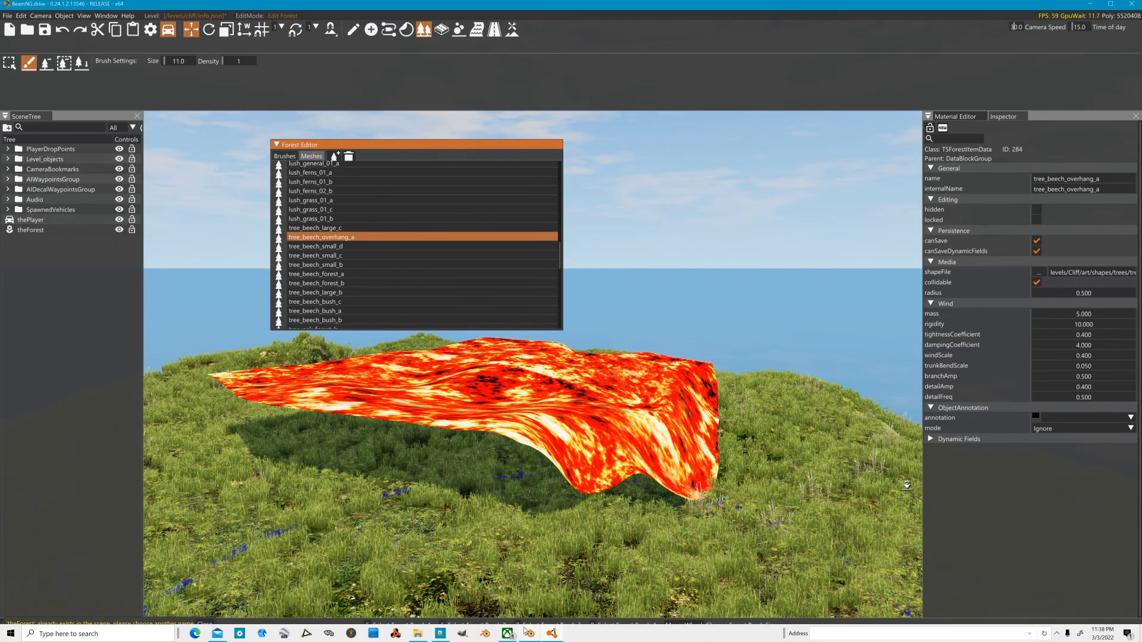
pyautogui.click(462, 634)
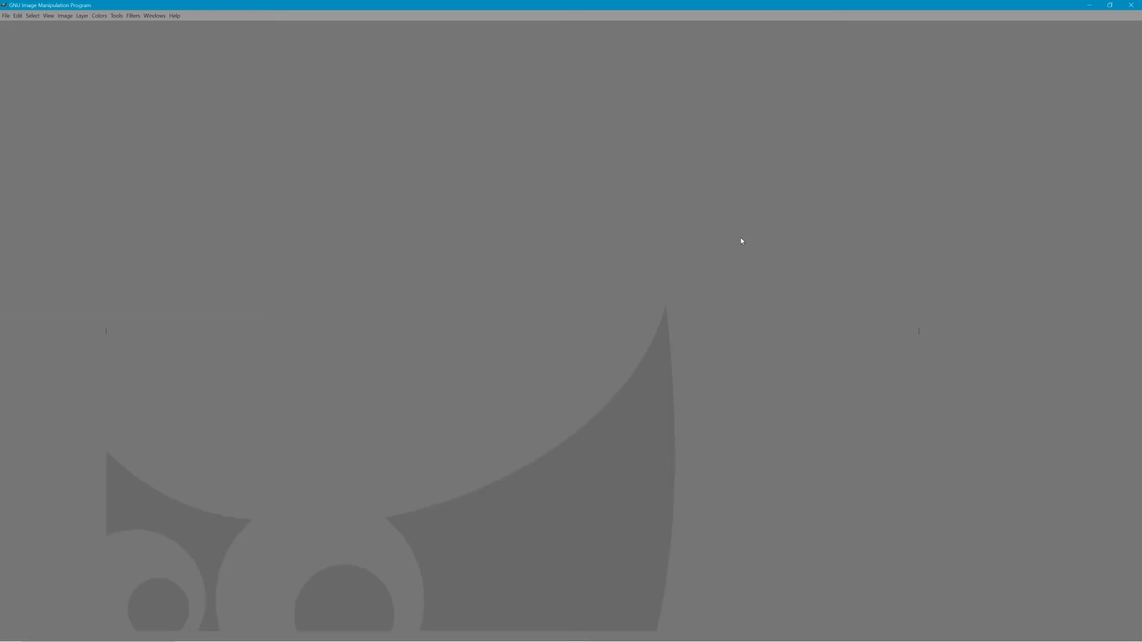
pyautogui.hotkey('ctrl', 'shift', 'v')
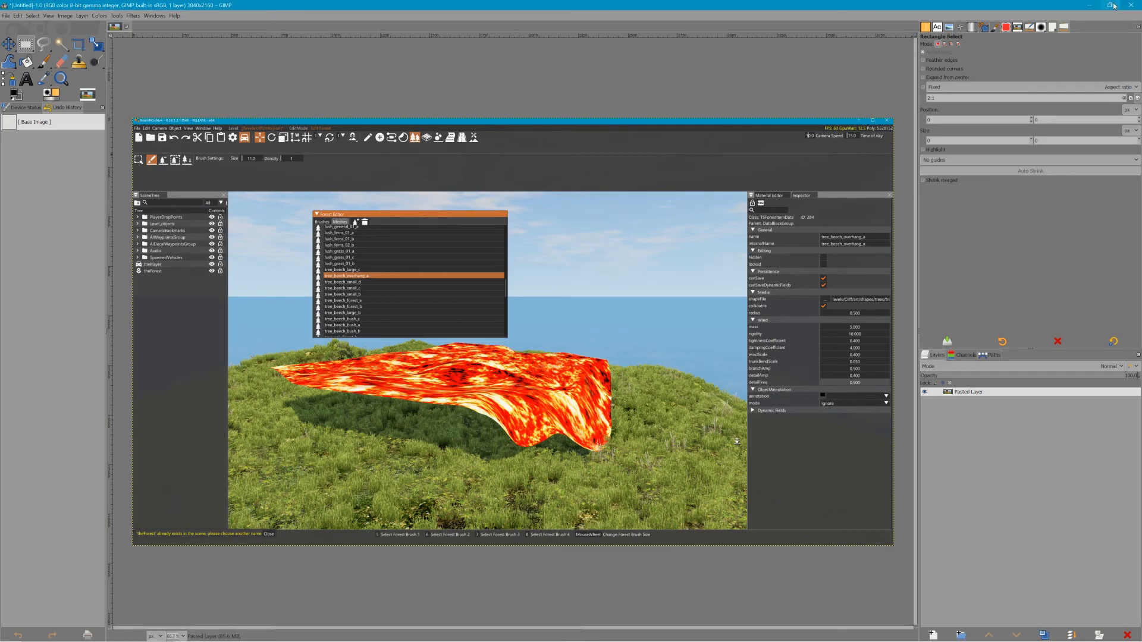
# Step: Export the pasted screenshot to the Desktop as ewerewrwr.jpg, and quit GIMP, discarding the unsaved changes
pyautogui.click(7, 15)
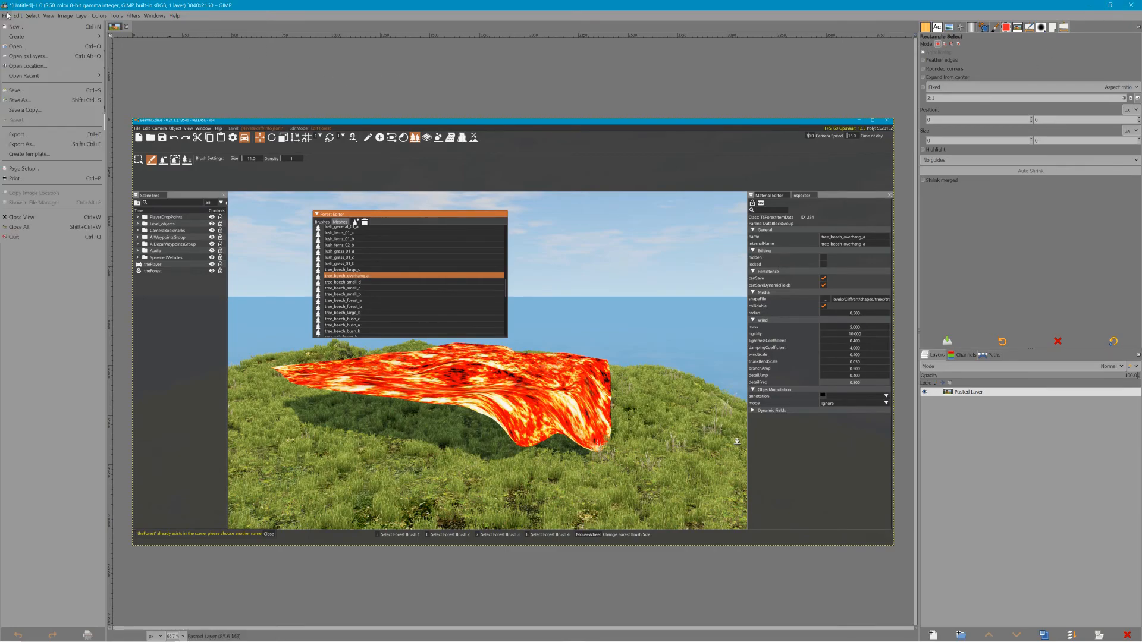
pyautogui.click(46, 144)
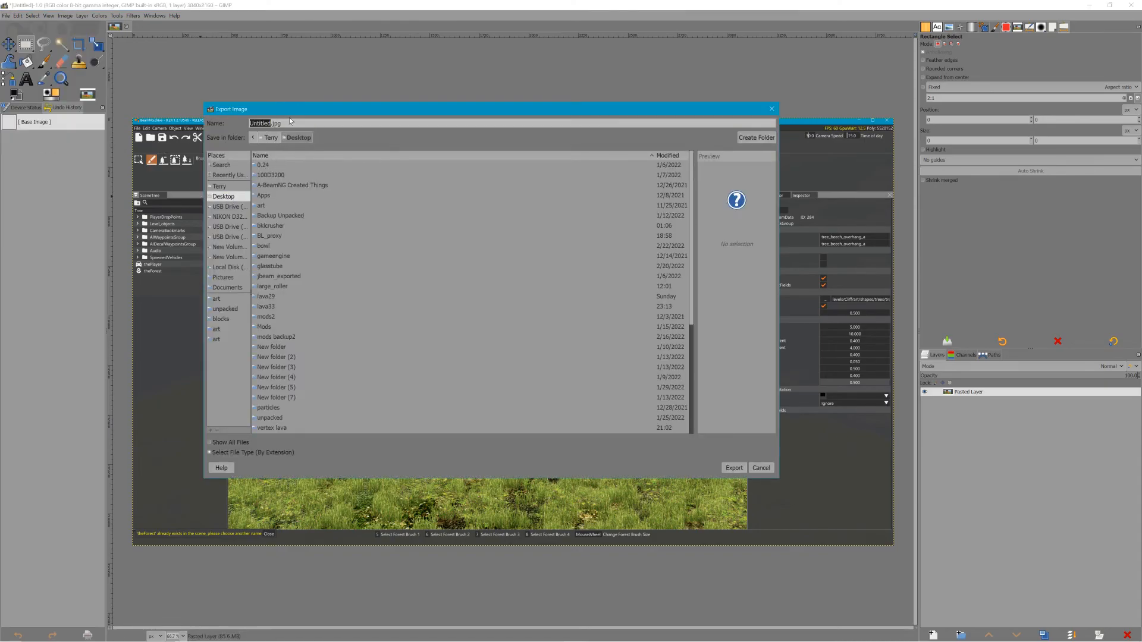
pyautogui.hotkey('ctrl', 'a')
pyautogui.write('ewerewrwr.jpg')
pyautogui.click(734, 469)
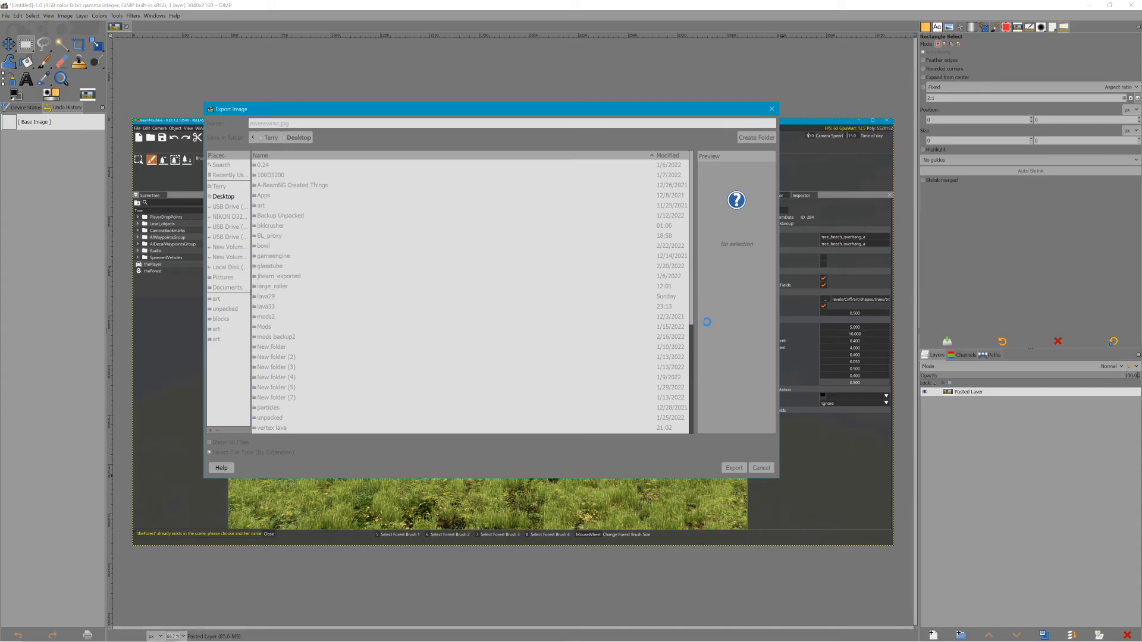
pyautogui.click(594, 412)
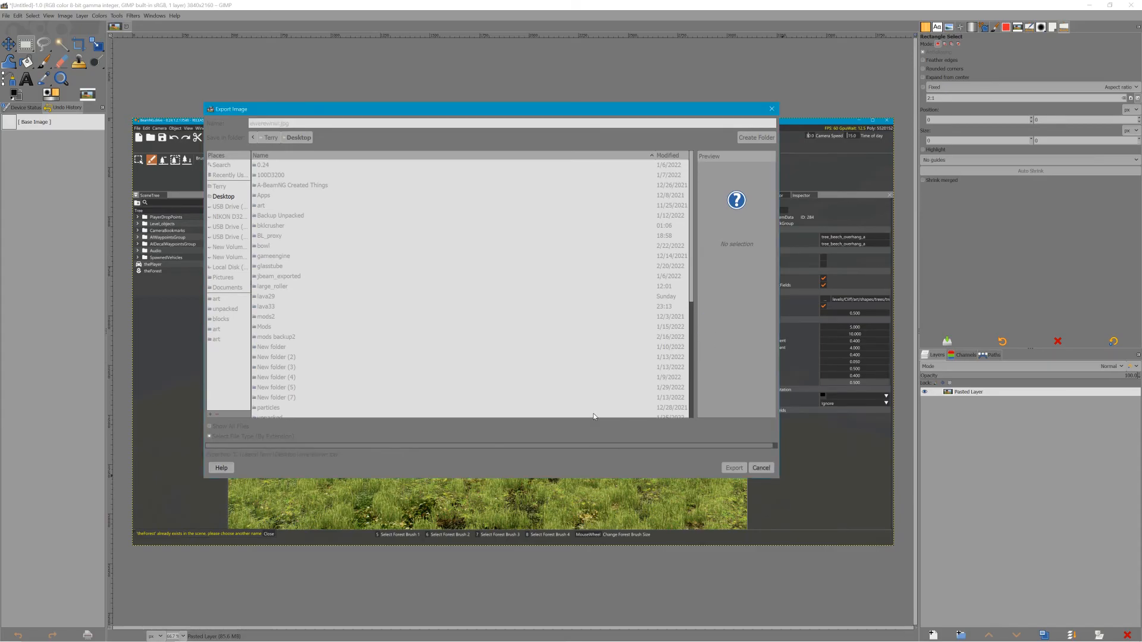
pyautogui.click(1132, 5)
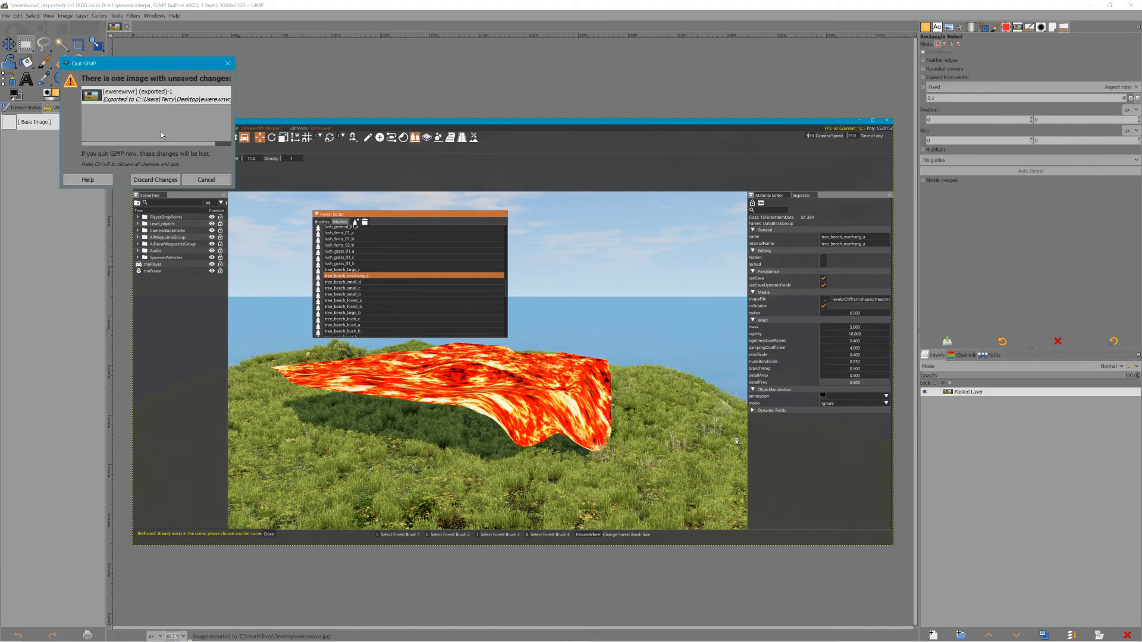
pyautogui.click(145, 181)
# Step: Move the BeamNG.drive window out of the way and open ewerewrwr.jpg from the desktop in Photos
pyautogui.doubleClick(1055, 9)
pyautogui.moveTo(804, 7); pyautogui.dragTo(1067, 411)
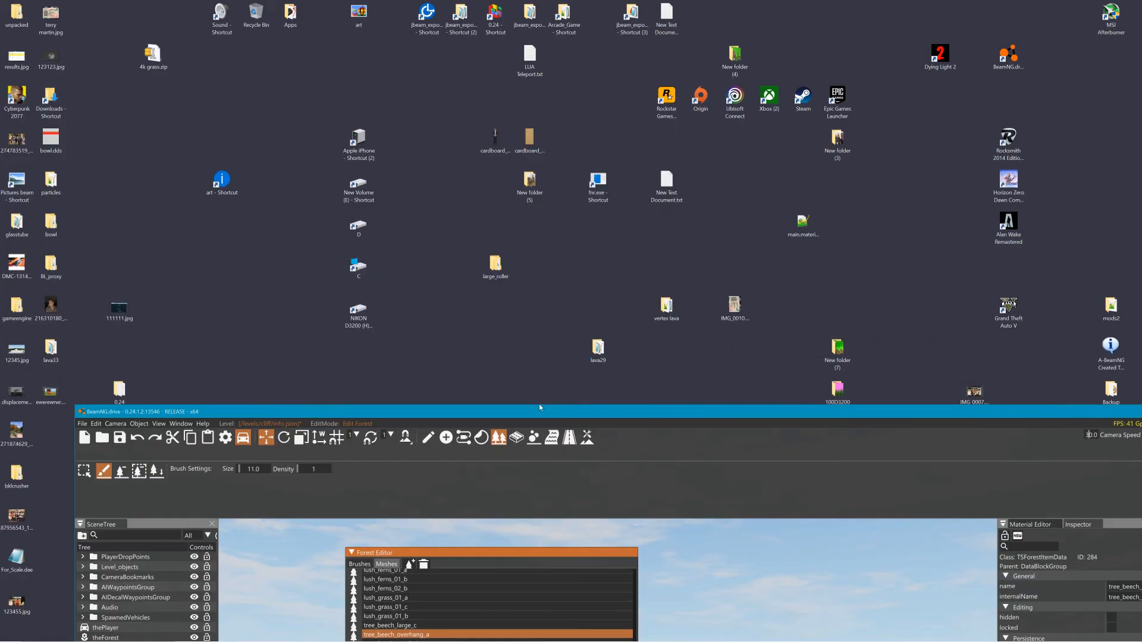
pyautogui.moveTo(315, 409); pyautogui.dragTo(490, 352)
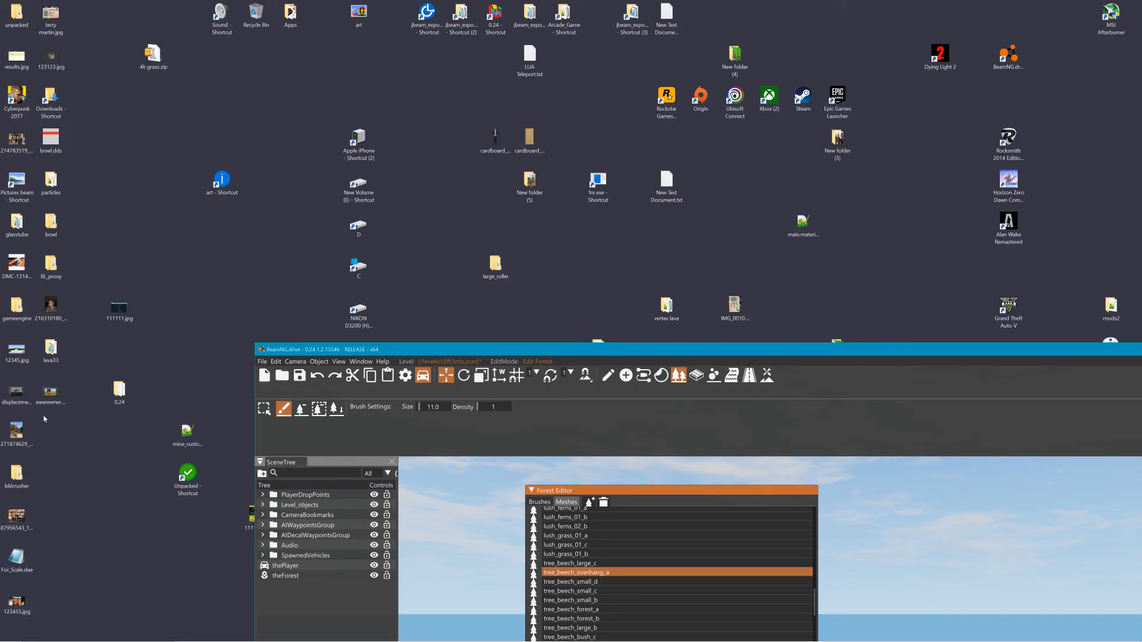
pyautogui.doubleClick(51, 395)
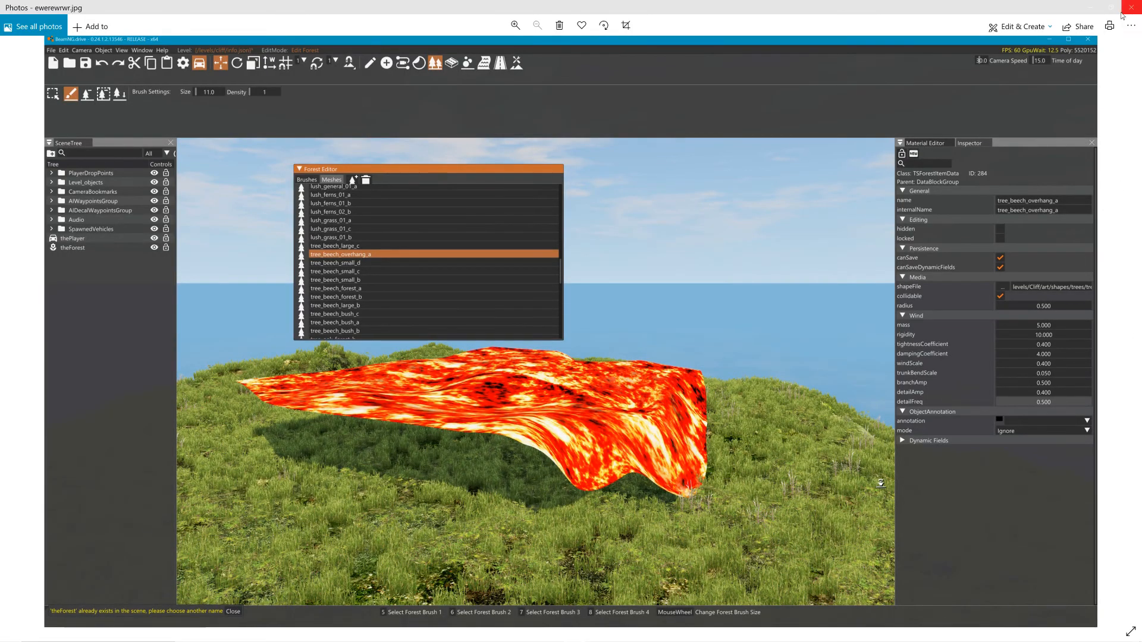
# Step: Switch back to BeamNG.drive and position its window so its Inspector sits beside the one in the screenshot
pyautogui.hotkey('alt', 'Tab')
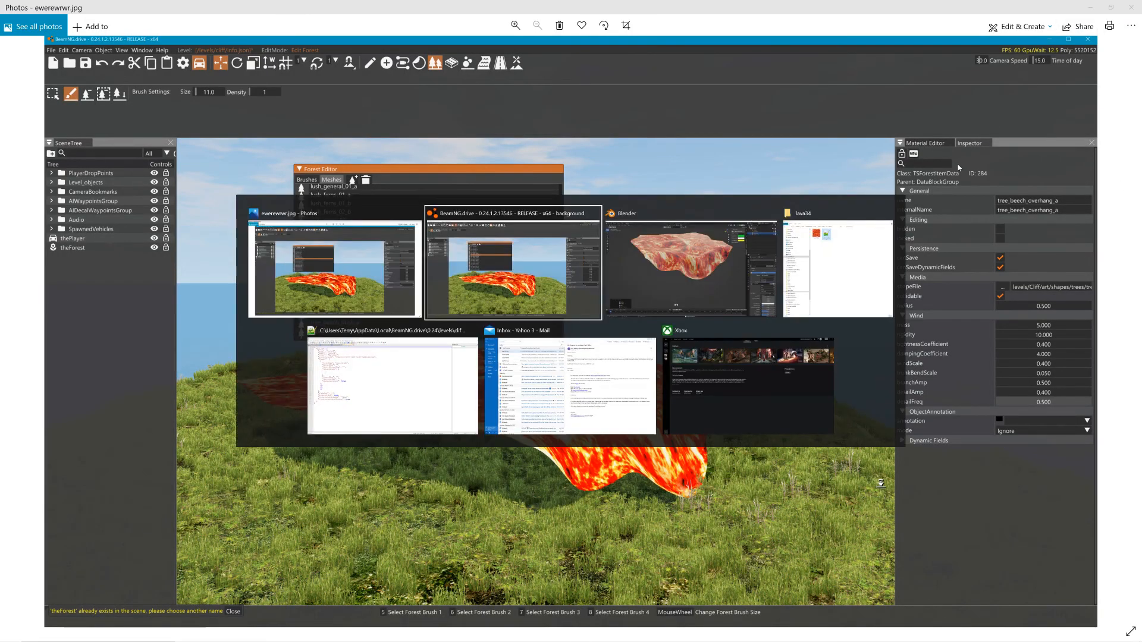
pyautogui.hotkey('alt', 'Tab')
pyautogui.hotkey('alt', 'Tab')
pyautogui.hotkey('alt', 'Tab')
pyautogui.hotkey('alt', 'Tab')
pyautogui.hotkey('alt', 'Tab')
pyautogui.hotkey('alt', 'Tab')
pyautogui.hotkey('alt', 'Tab')
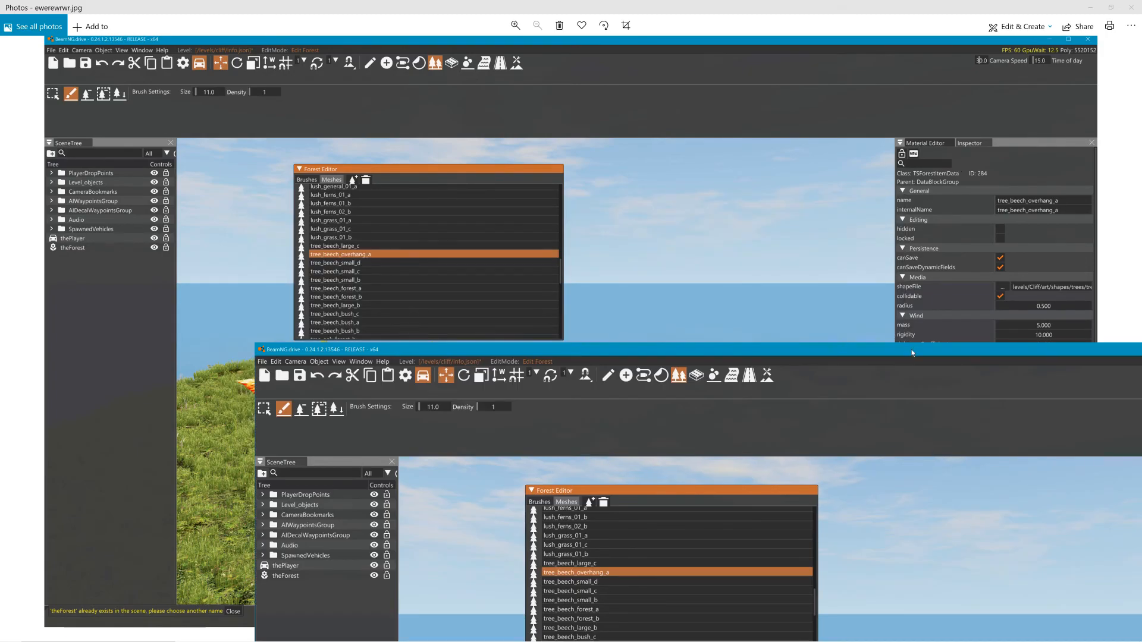
pyautogui.moveTo(912, 352); pyautogui.dragTo(382, 55)
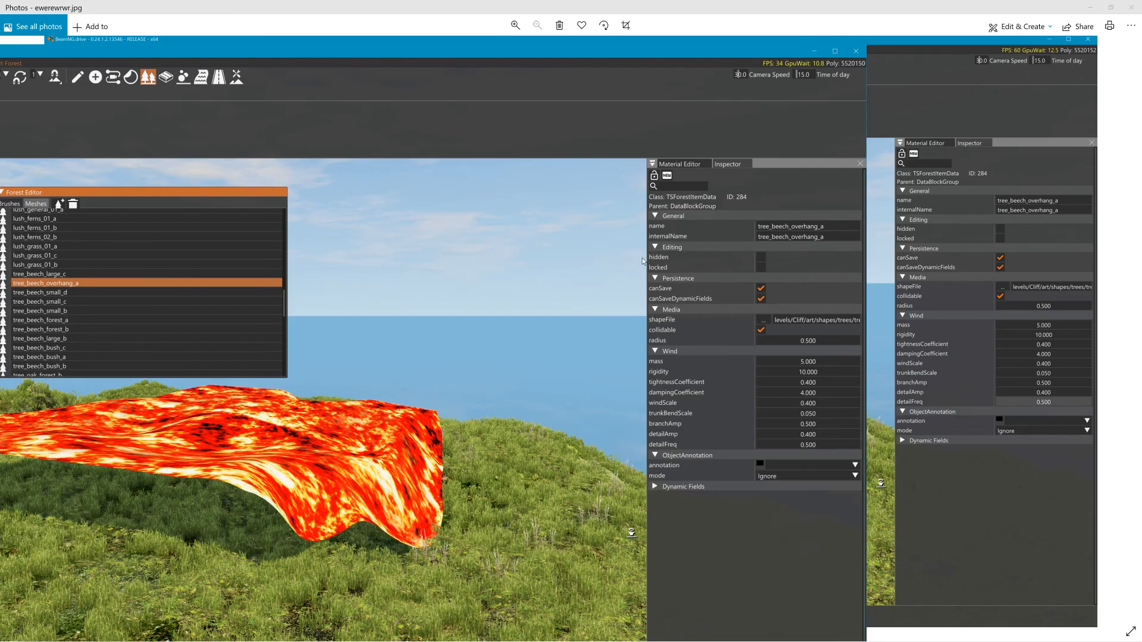
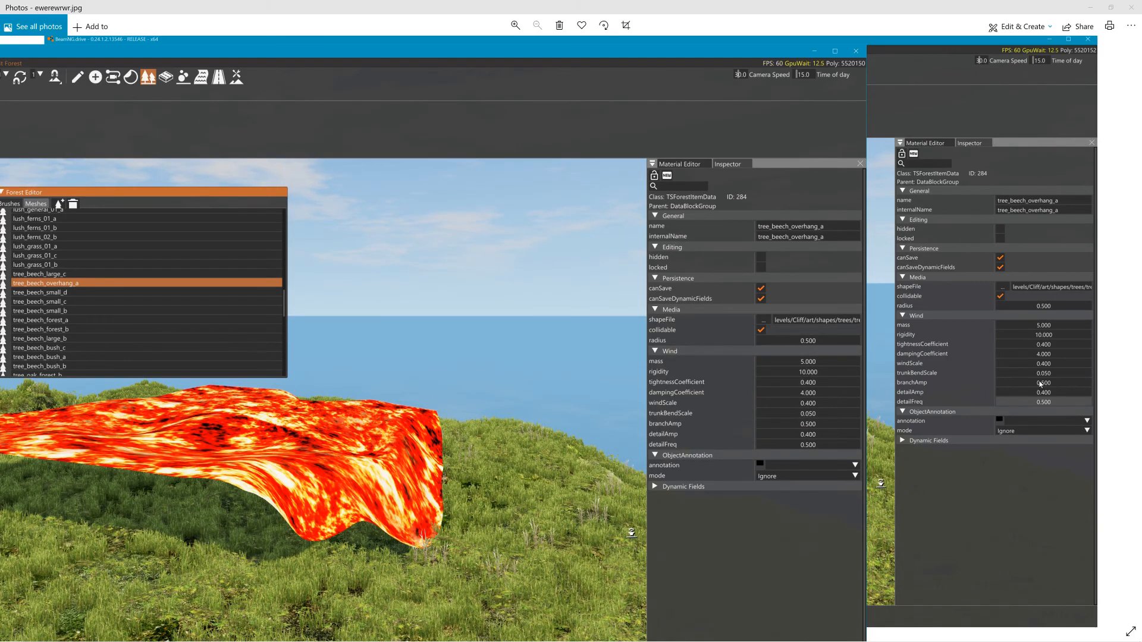
# Step: Select the lava35 mesh in the Forest Editor and set its radius to 0.5
pyautogui.click(785, 226)
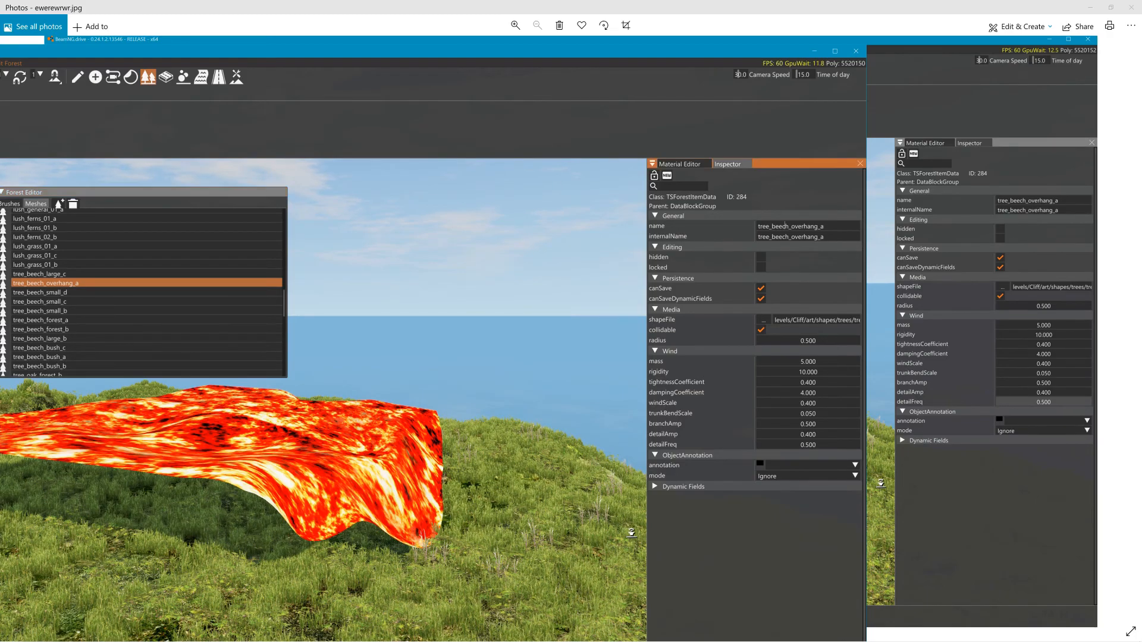
pyautogui.scroll(-10, 101, 327)
pyautogui.click(28, 369)
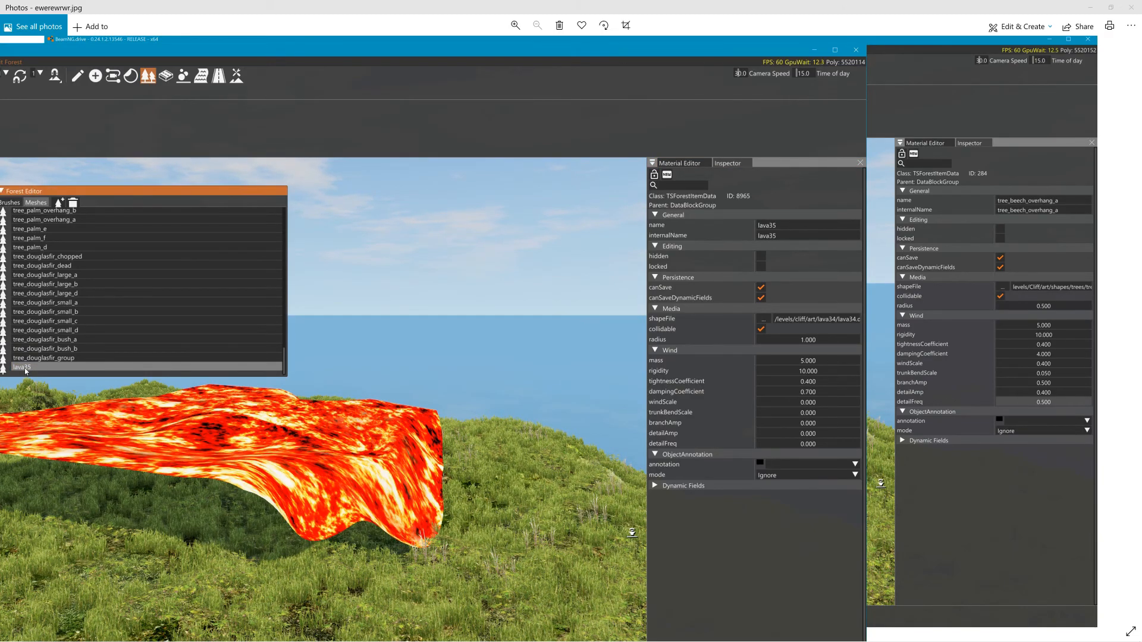
pyautogui.click(824, 340)
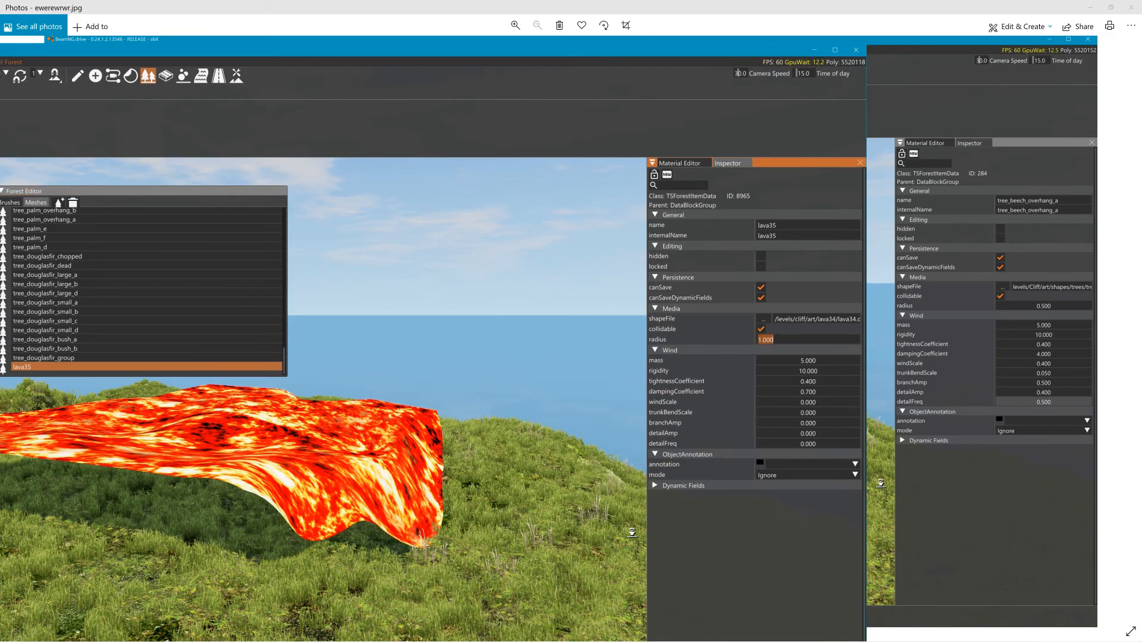
pyautogui.write('0.5')
pyautogui.press('Return')
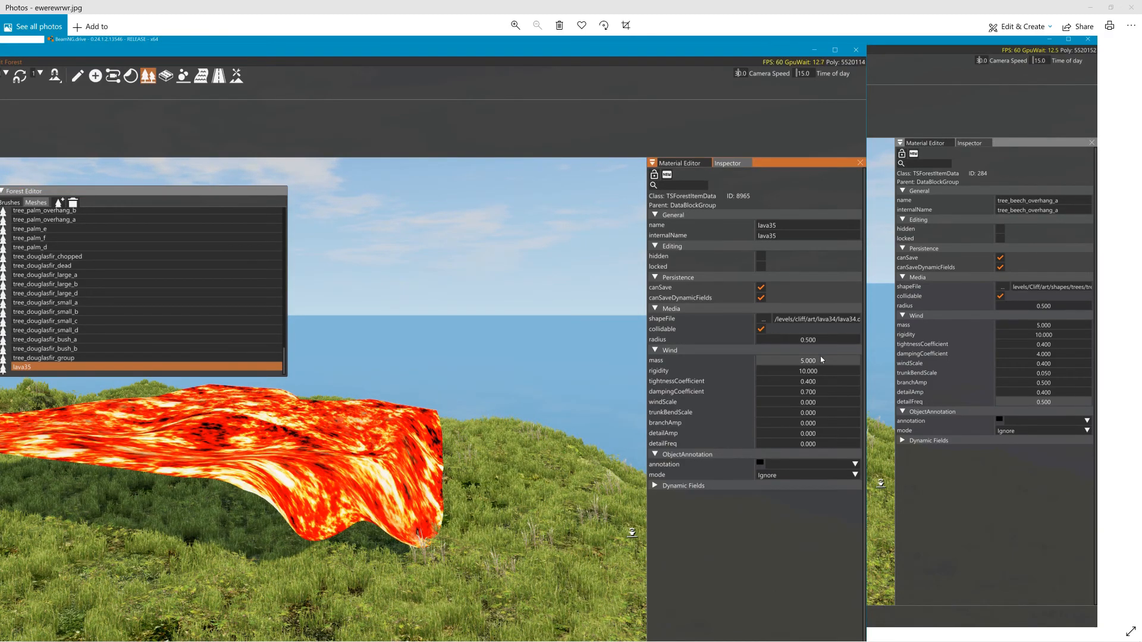
# Step: Set the lava35 mesh's dampingCoefficient to 4 and its windScale to 0.4
pyautogui.click(815, 392)
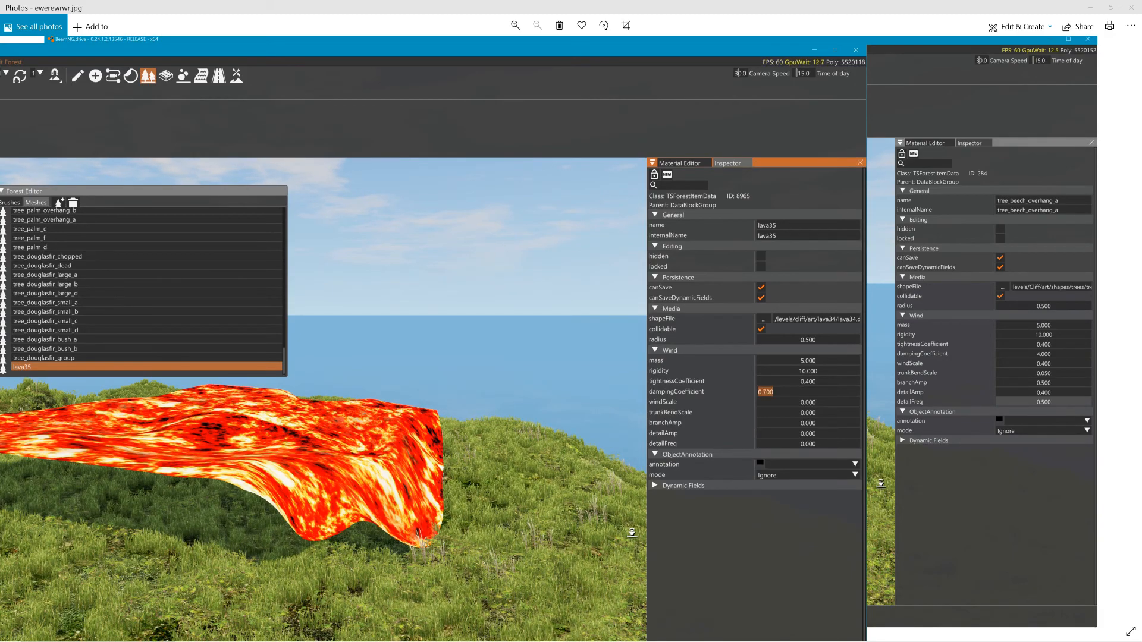
pyautogui.write('4')
pyautogui.press('Return')
pyautogui.click(812, 404)
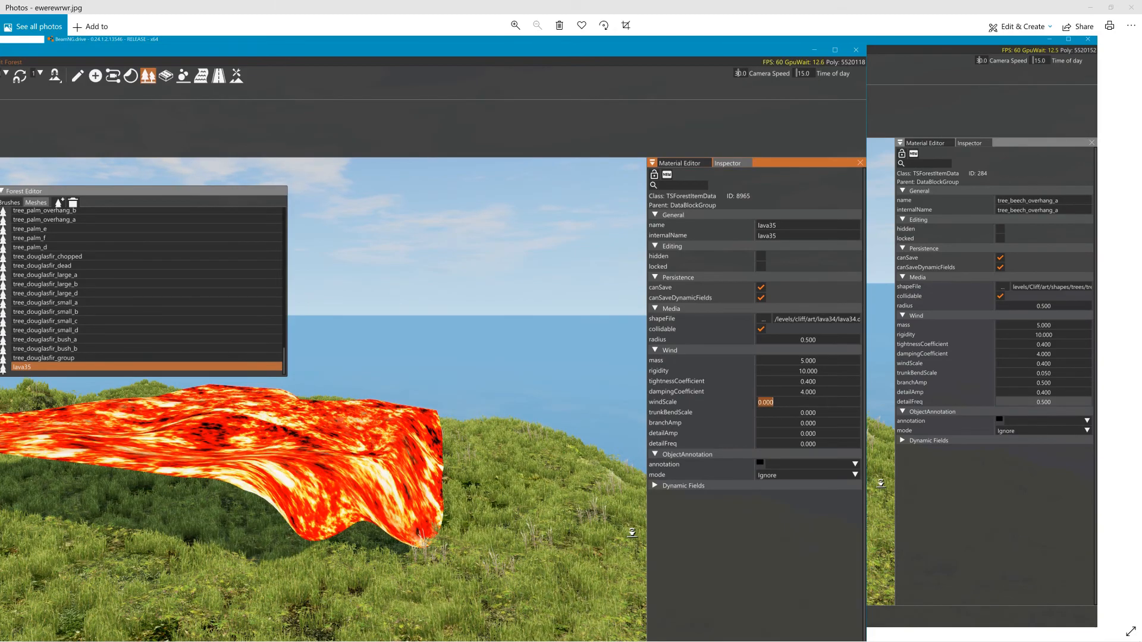
pyautogui.write('0.4')
pyautogui.press('Return')
# Step: Set the lava35 mesh's trunkBendScale to 0.05 and its branchAmp to 0.5
pyautogui.click(811, 412)
pyautogui.write('.0')
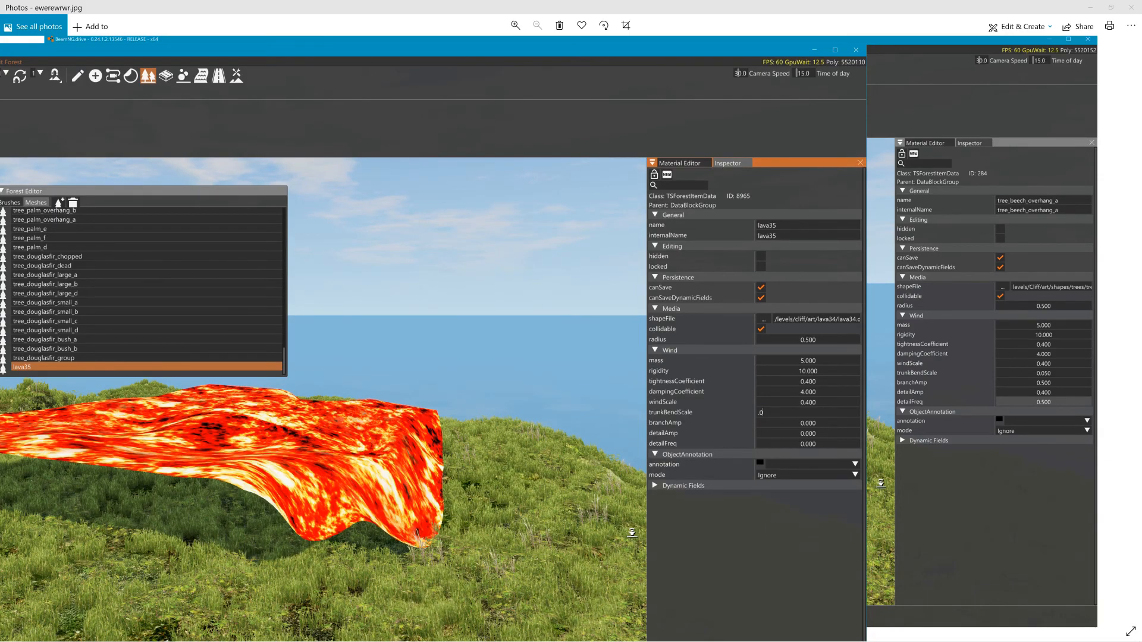
pyautogui.write('5')
pyautogui.press('Tab')
pyautogui.write('5')
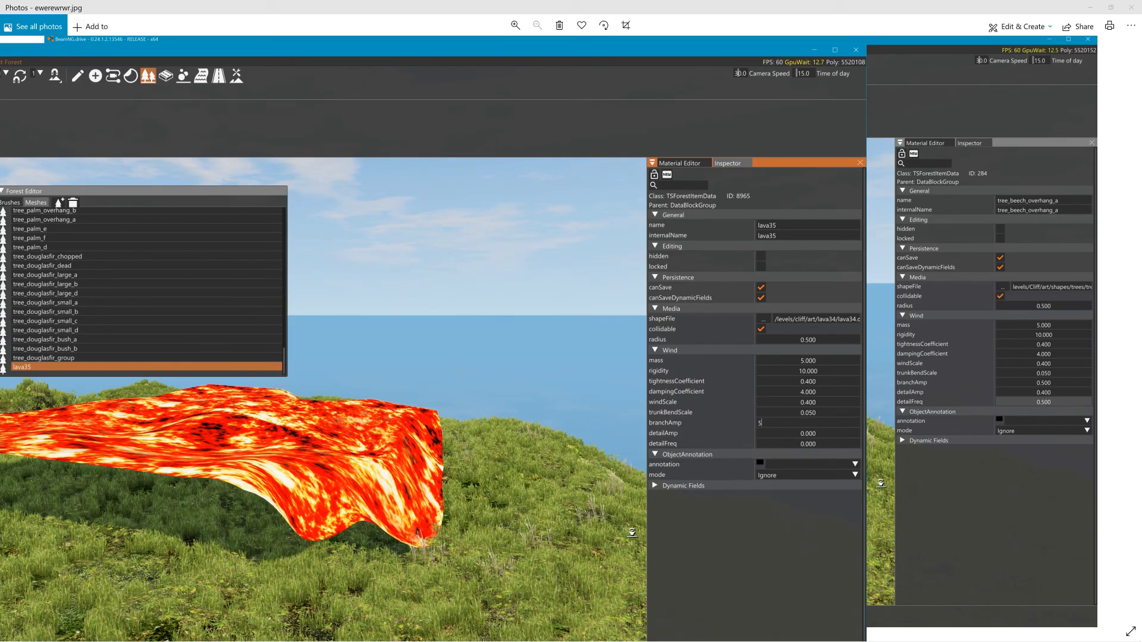
pyautogui.write('.5')
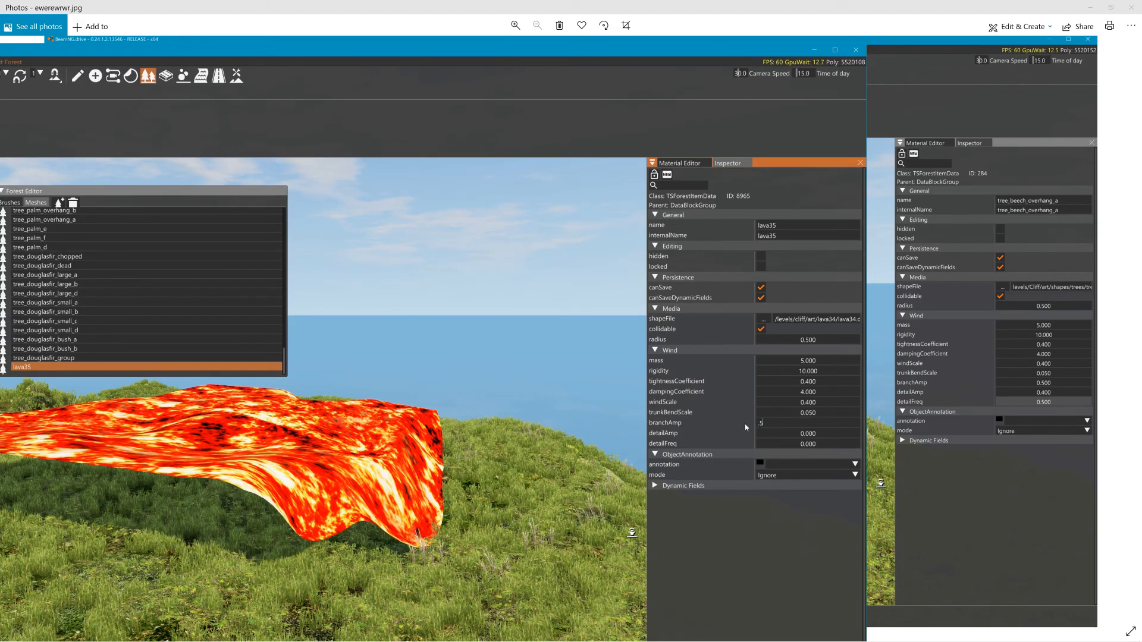
# Step: Set the lava35 mesh's detailAmp to 0.4 and detailFreq to 0.5, and save the level
pyautogui.click(795, 430)
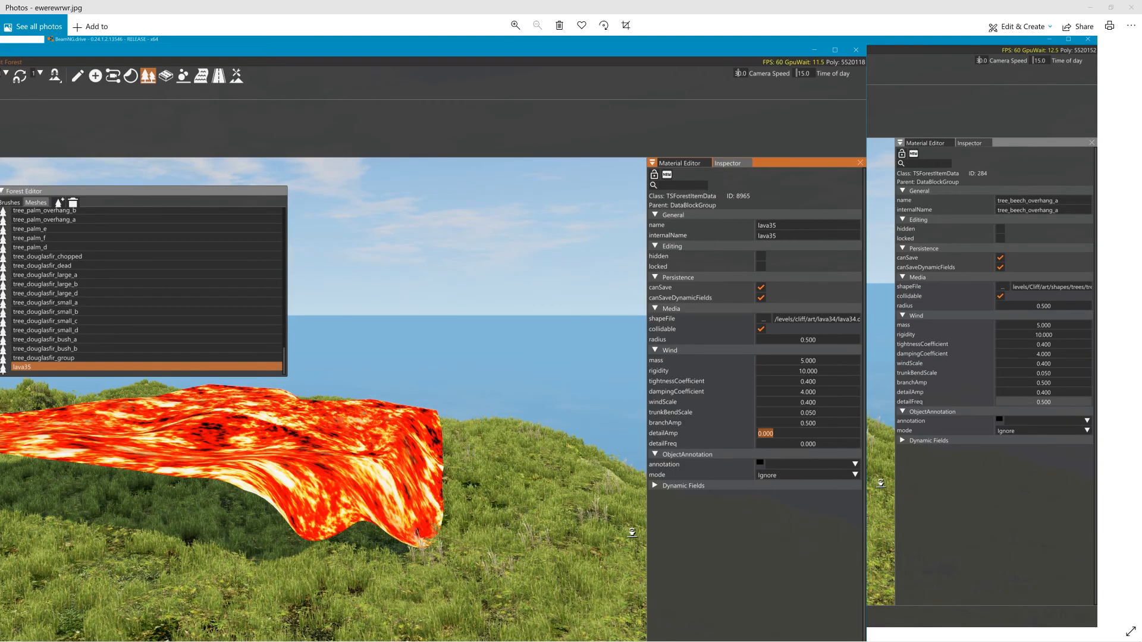
pyautogui.write('.4')
pyautogui.press('Tab')
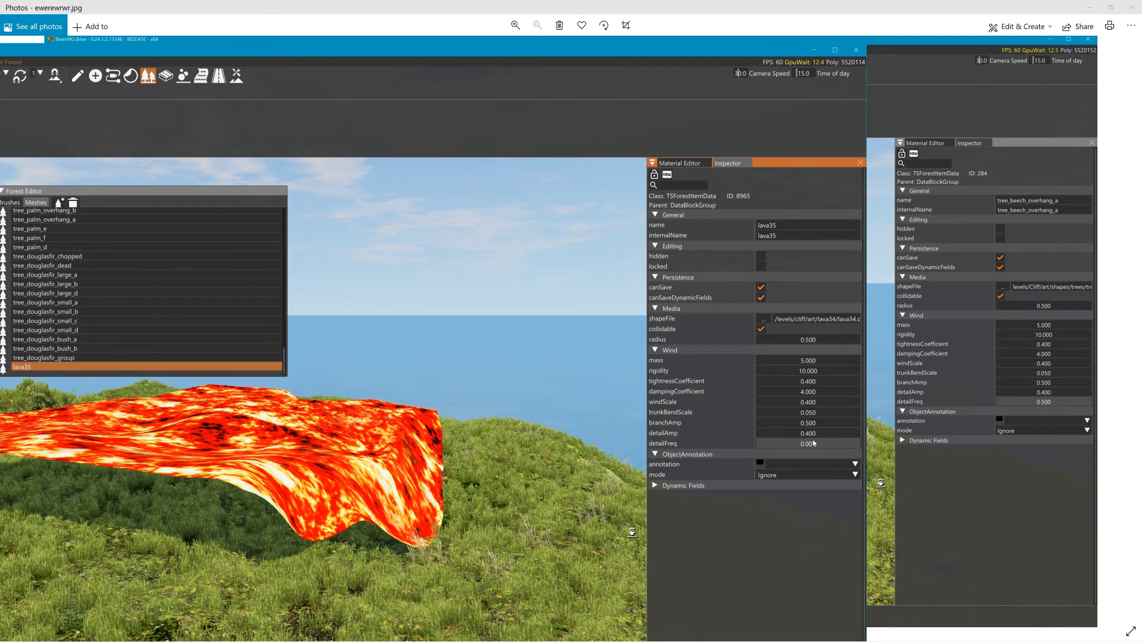
pyautogui.write('.5')
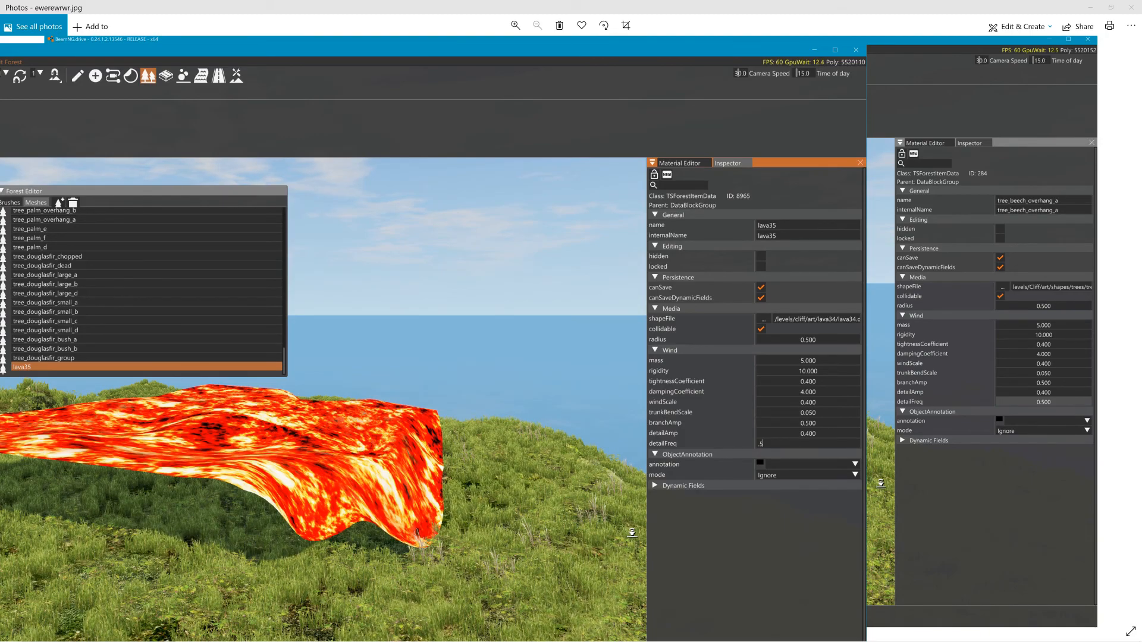
pyautogui.press('Return')
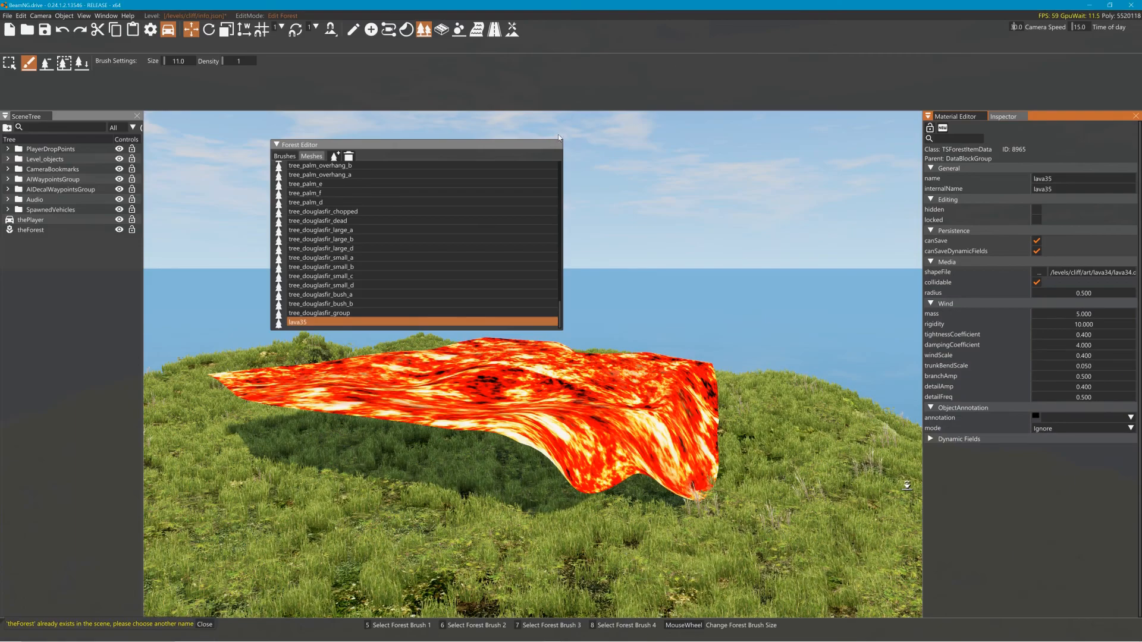
pyautogui.click(48, 32)
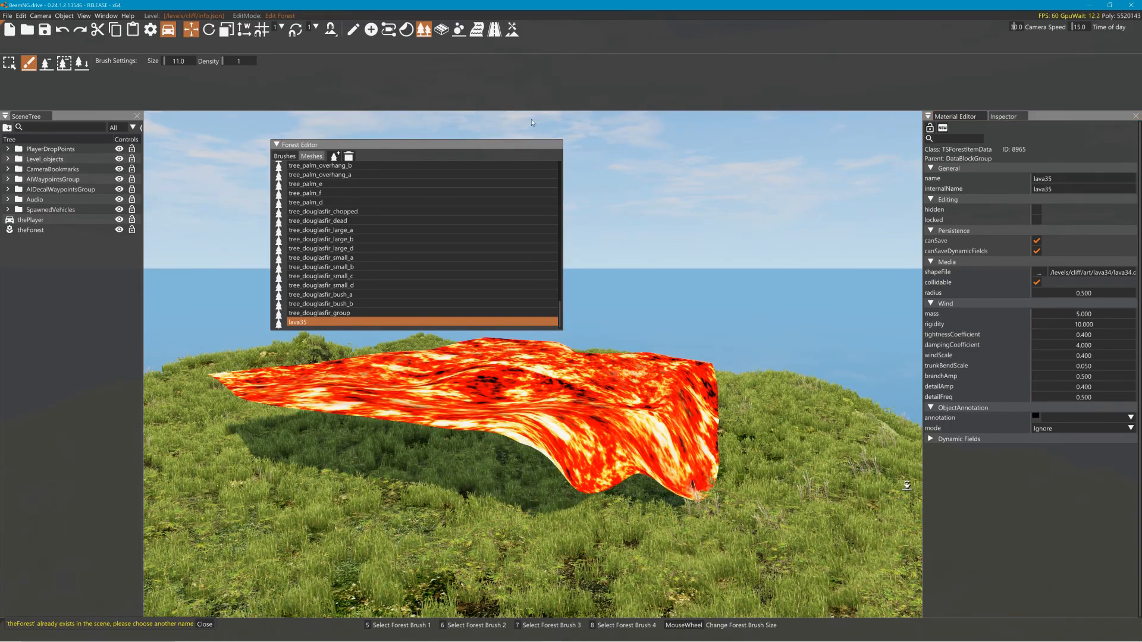
# Step: Create a new object of the ForestWindEmitter class in the level
pyautogui.click(353, 29)
pyautogui.click(370, 30)
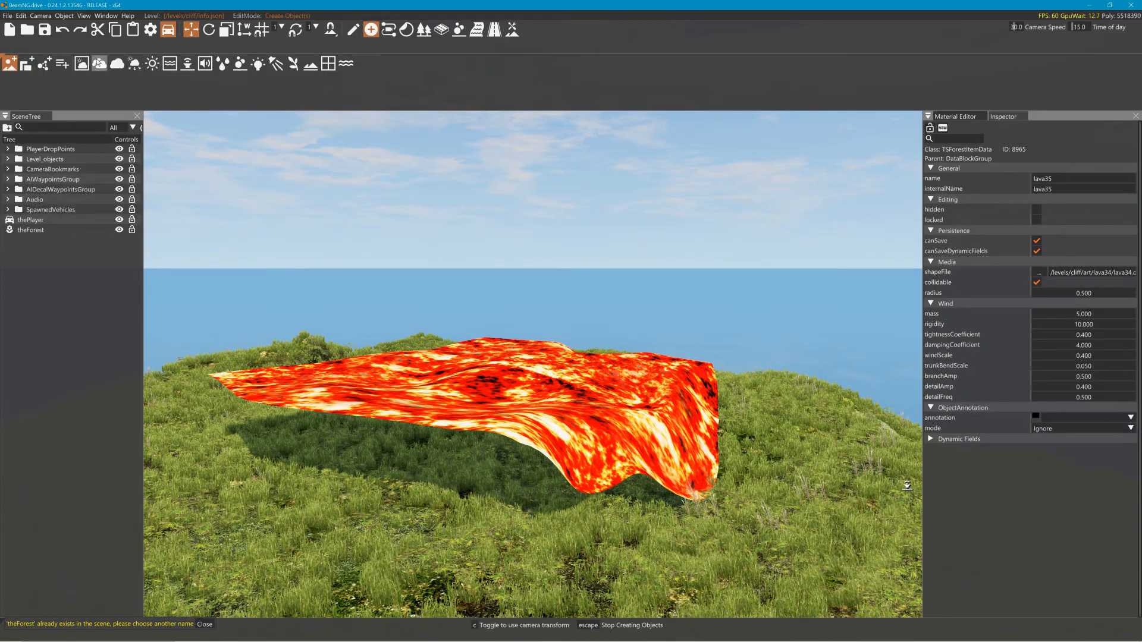
pyautogui.click(62, 65)
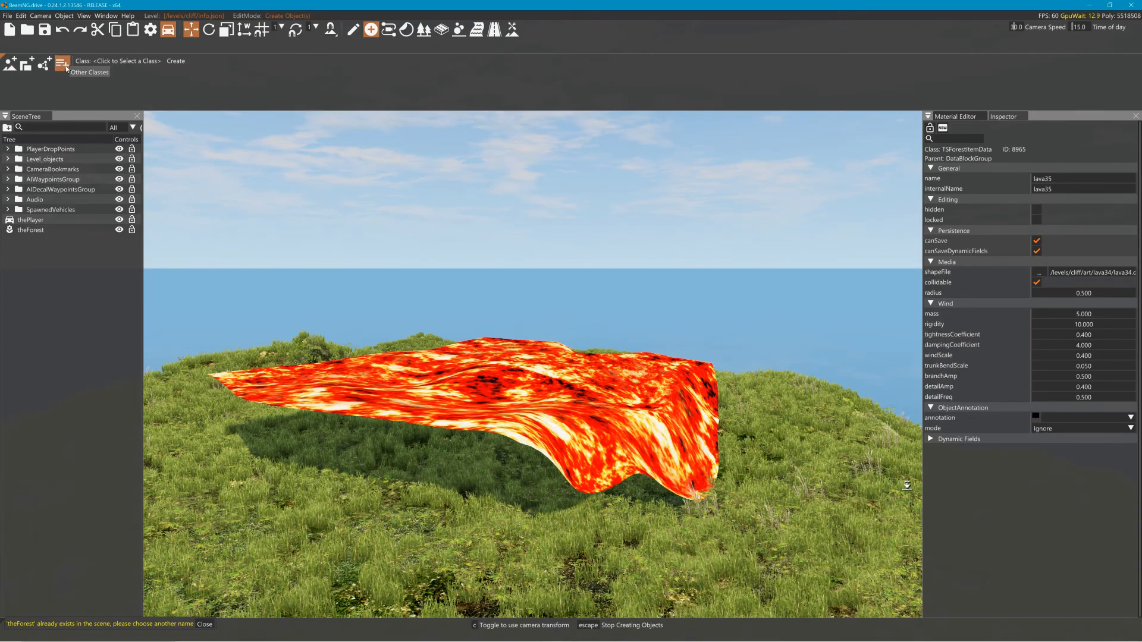
pyautogui.click(119, 61)
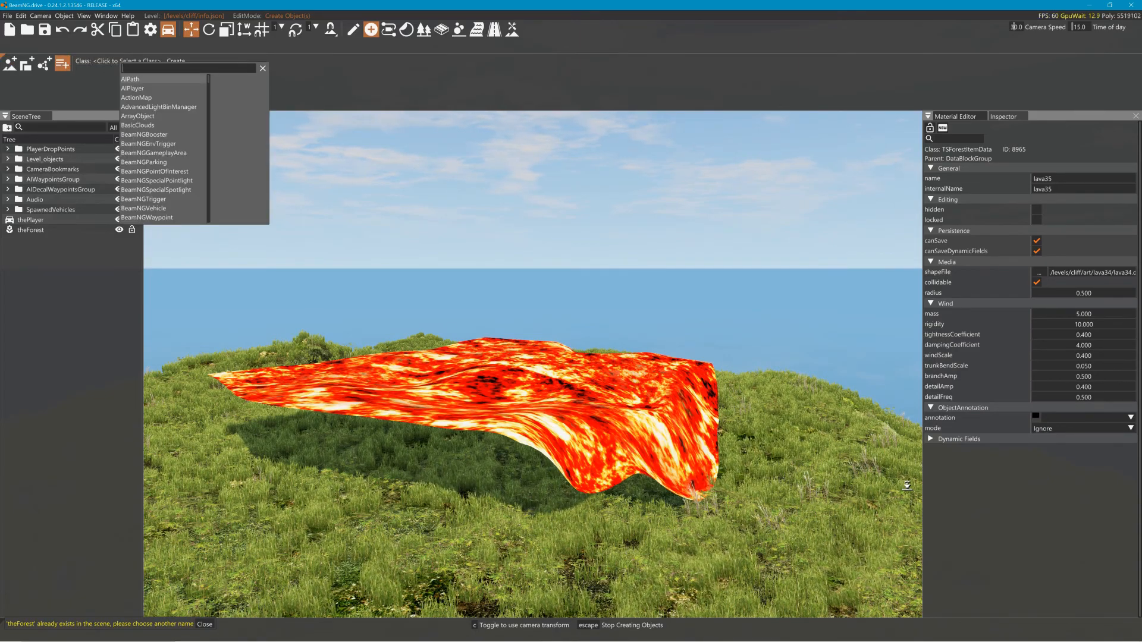
pyautogui.write('fo')
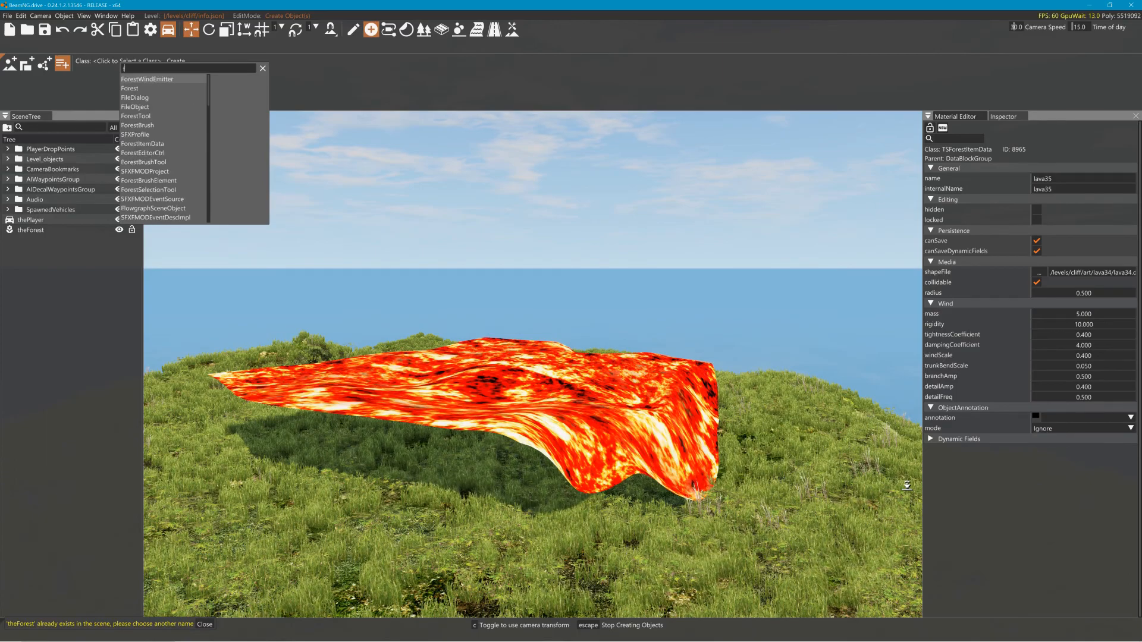
pyautogui.click(147, 79)
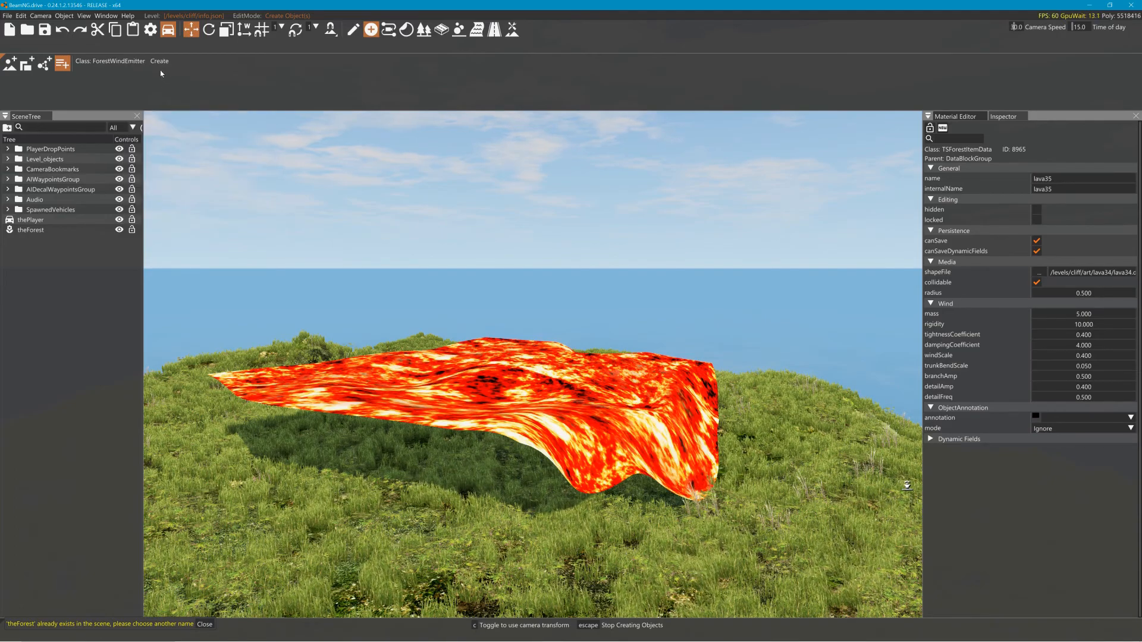
pyautogui.click(166, 63)
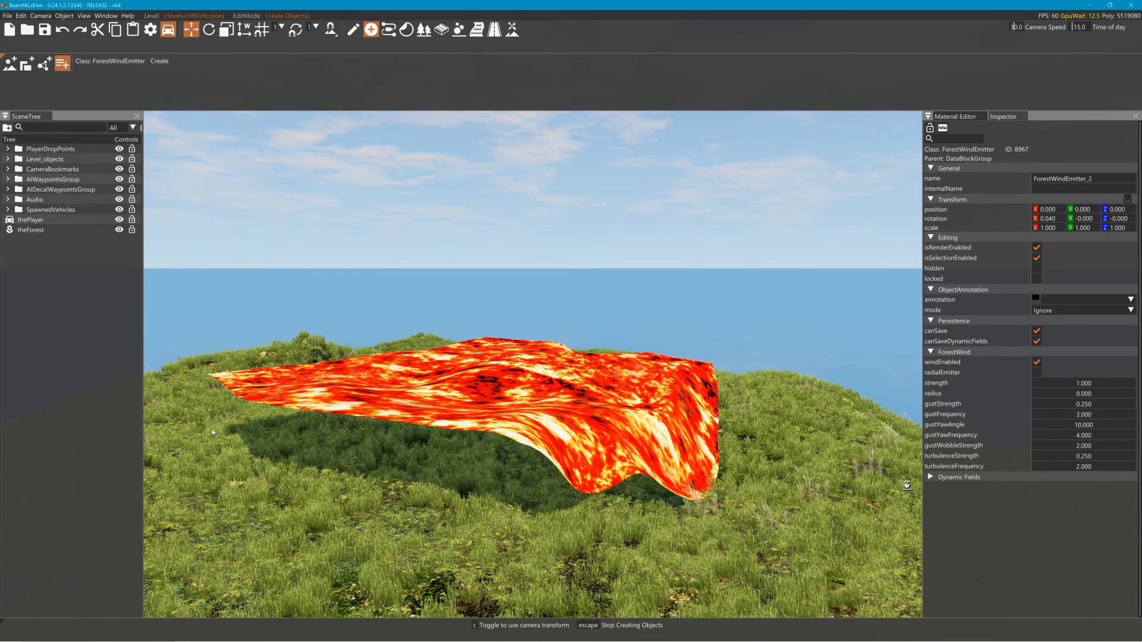
# Step: Leave object creation, filter the scene tree by "win" and select the ForestWindEmitter in it
pyautogui.moveTo(284, 456); pyautogui.dragTo(273, 457, button='right')
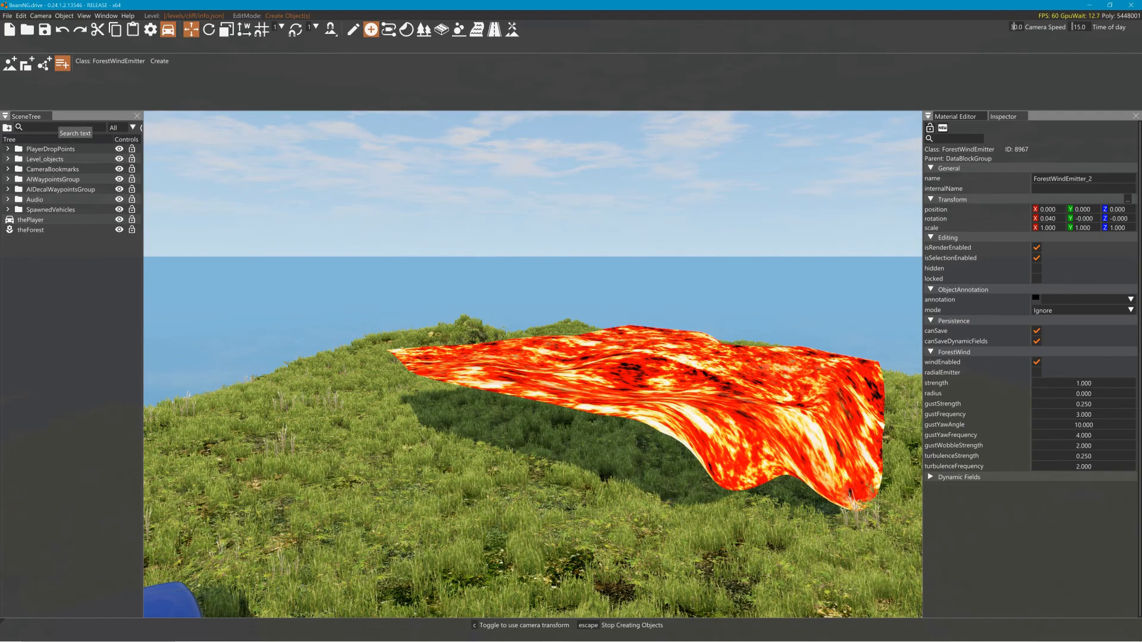
pyautogui.press('Escape')
pyautogui.click(374, 428)
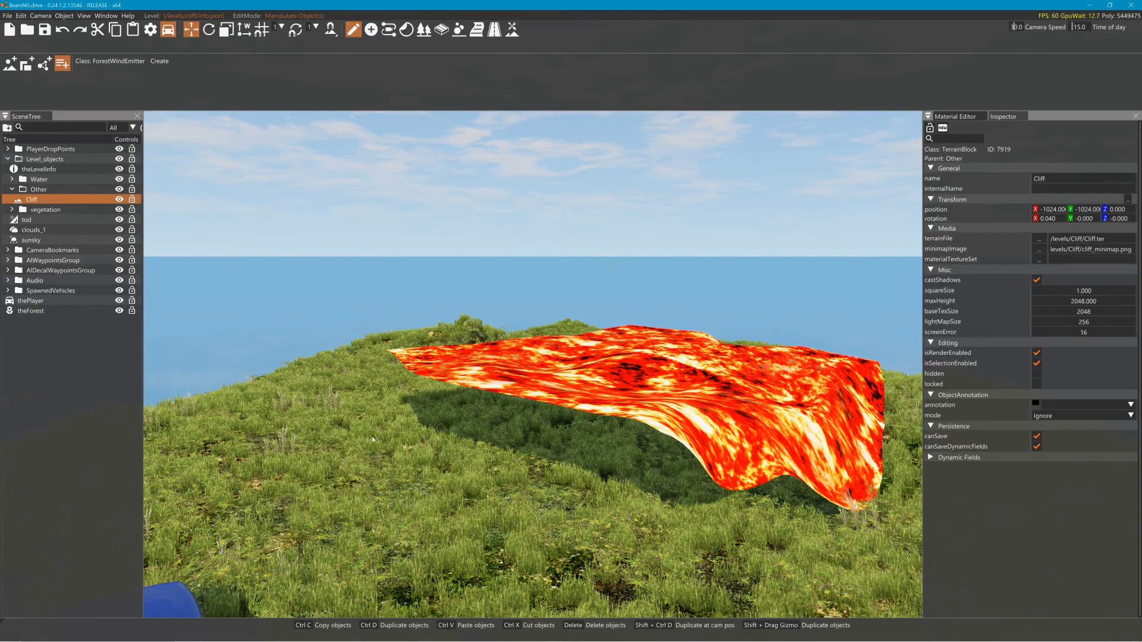
pyautogui.moveTo(470, 461); pyautogui.dragTo(477, 464, button='right')
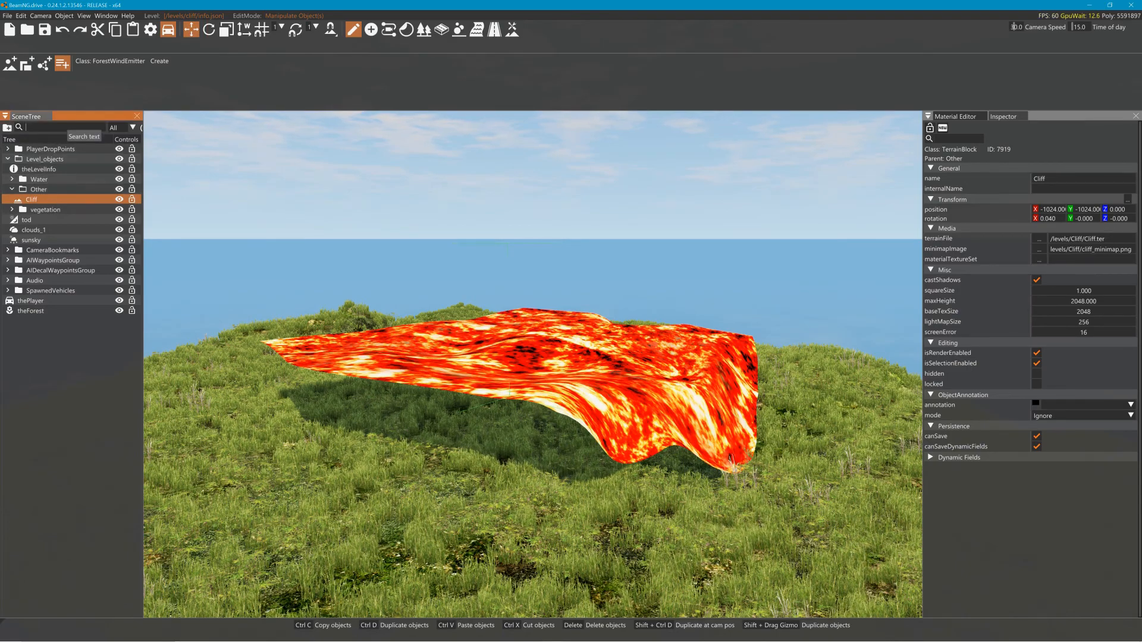
pyautogui.write('win')
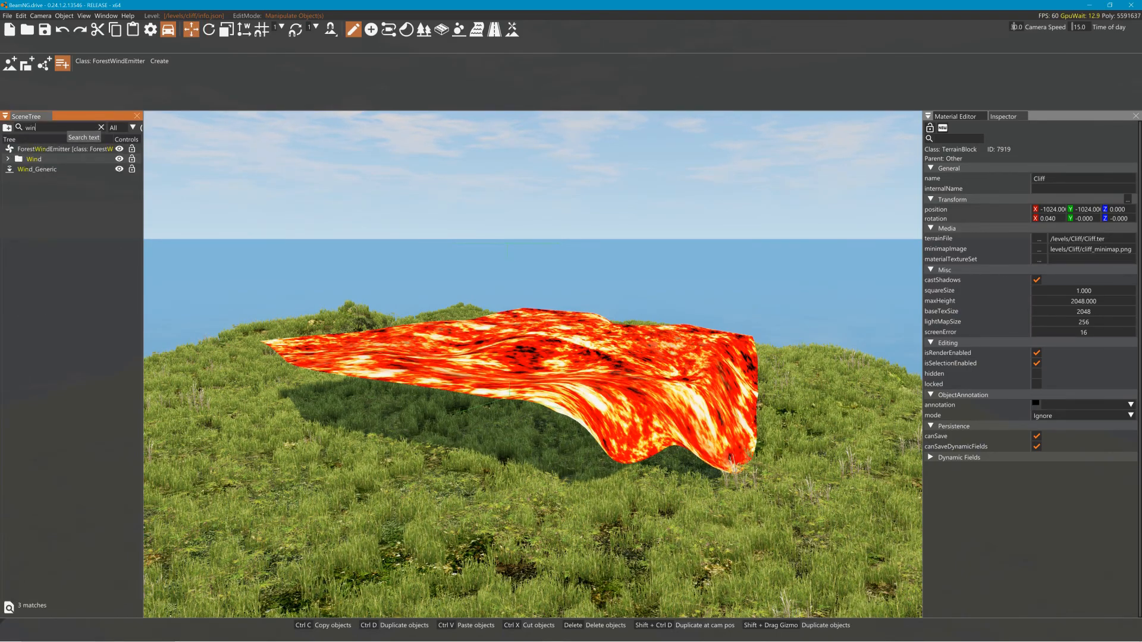
pyautogui.click(54, 151)
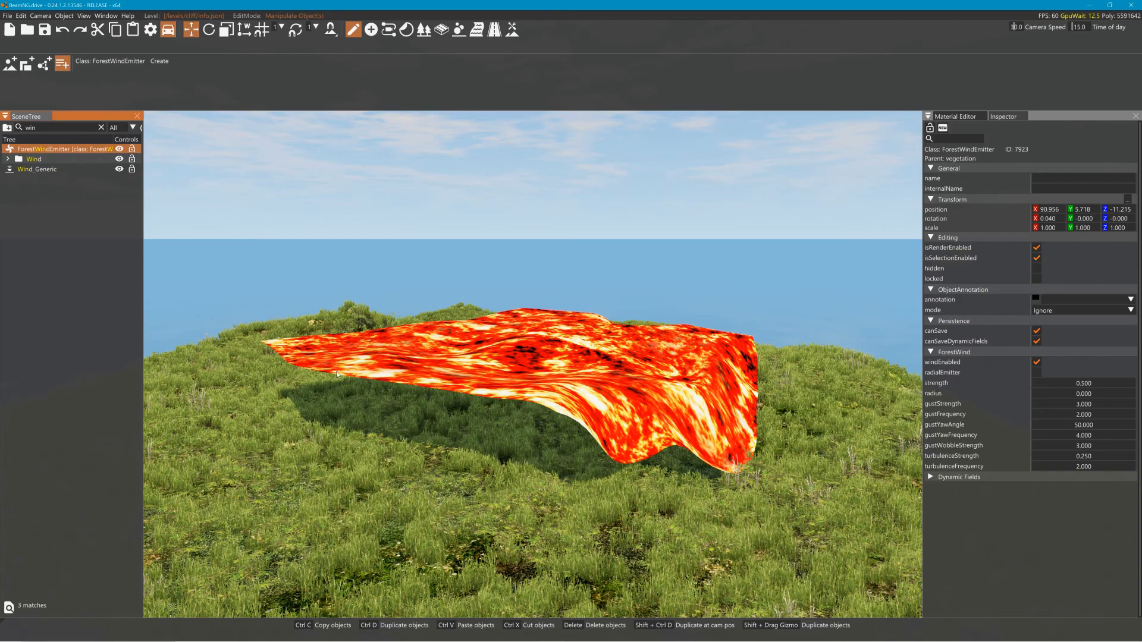
# Step: Move the selected ForestWindEmitter to the camera and raise it above the lava mesh to a Z position of about 469.6
pyautogui.rightClick(86, 152)
pyautogui.moveTo(130, 228)
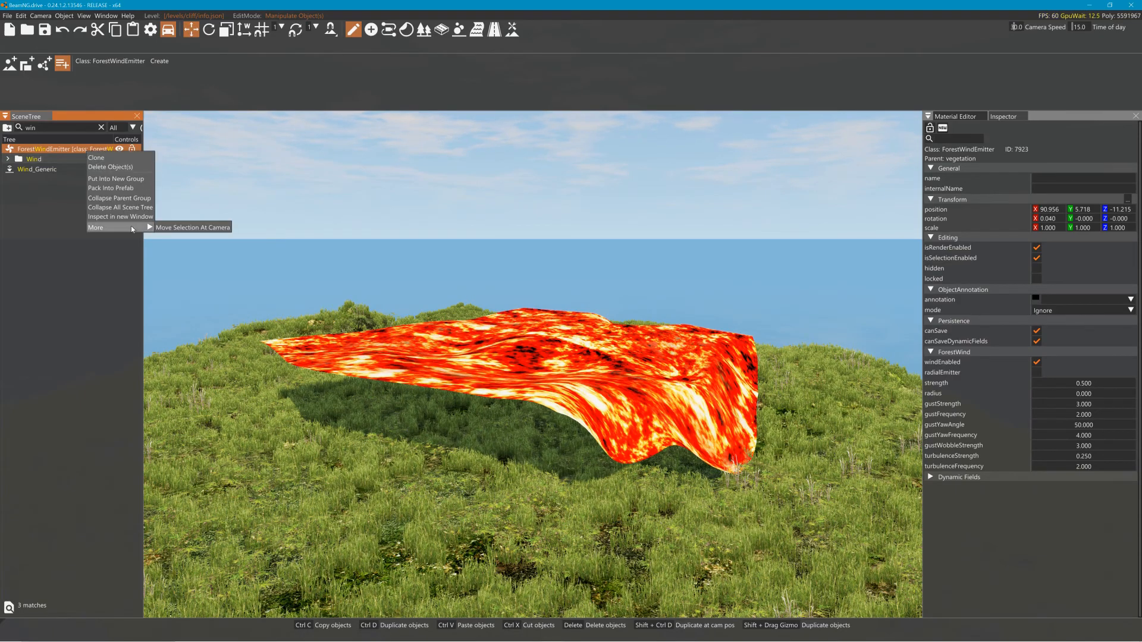
pyautogui.click(188, 227)
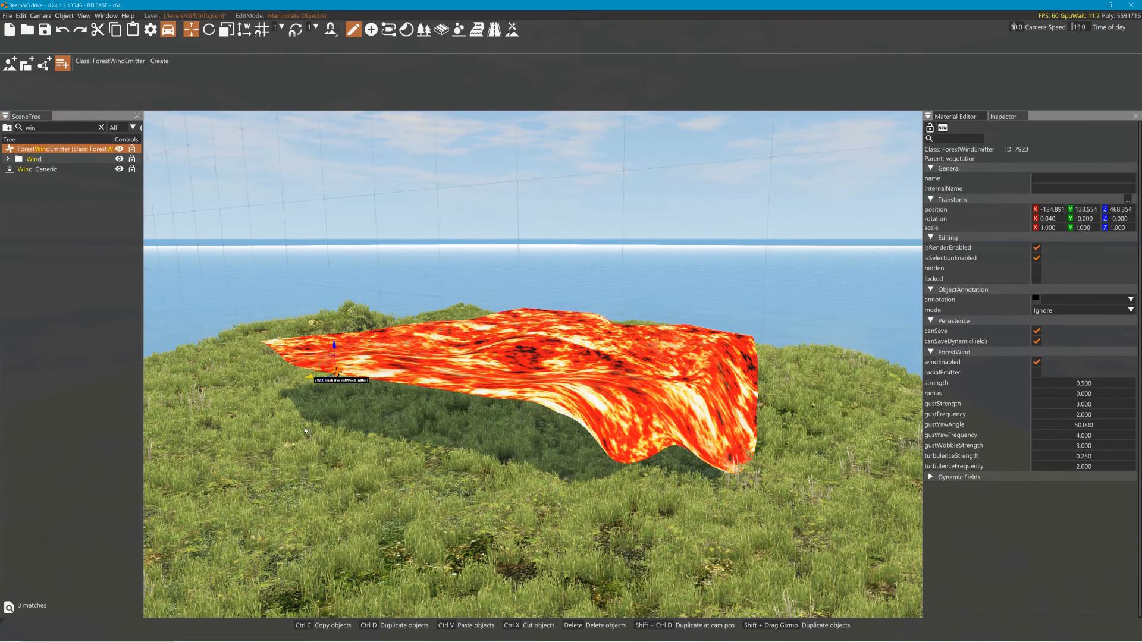
pyautogui.moveTo(336, 348); pyautogui.dragTo(357, 251)
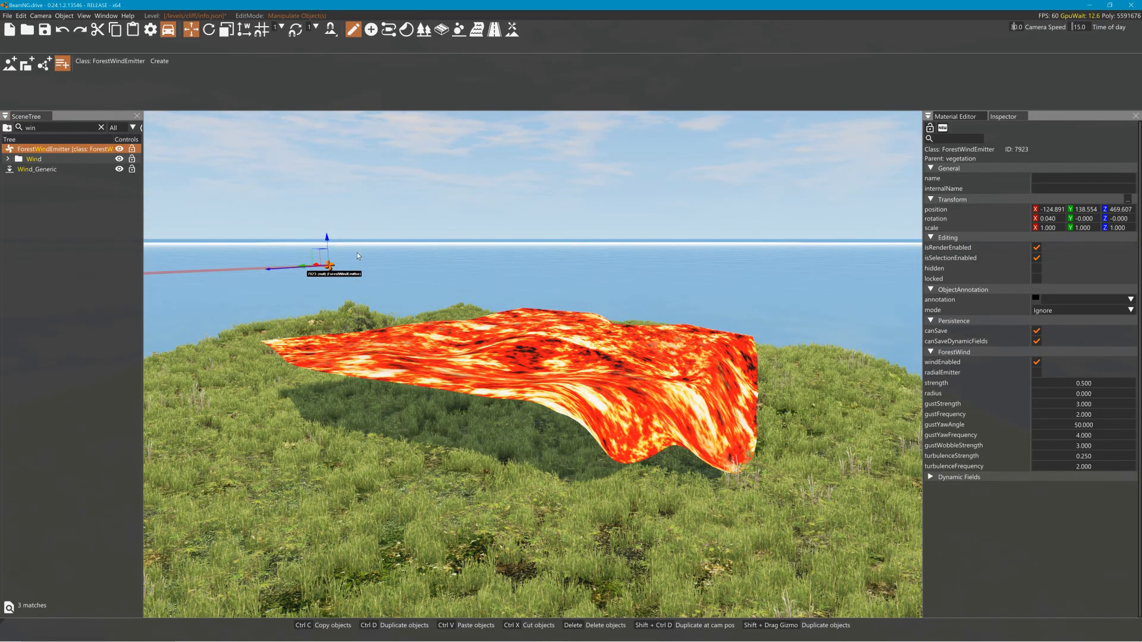
# Step: Rebuild the level's collision
pyautogui.moveTo(490, 280); pyautogui.dragTo(364, 288, button='right')
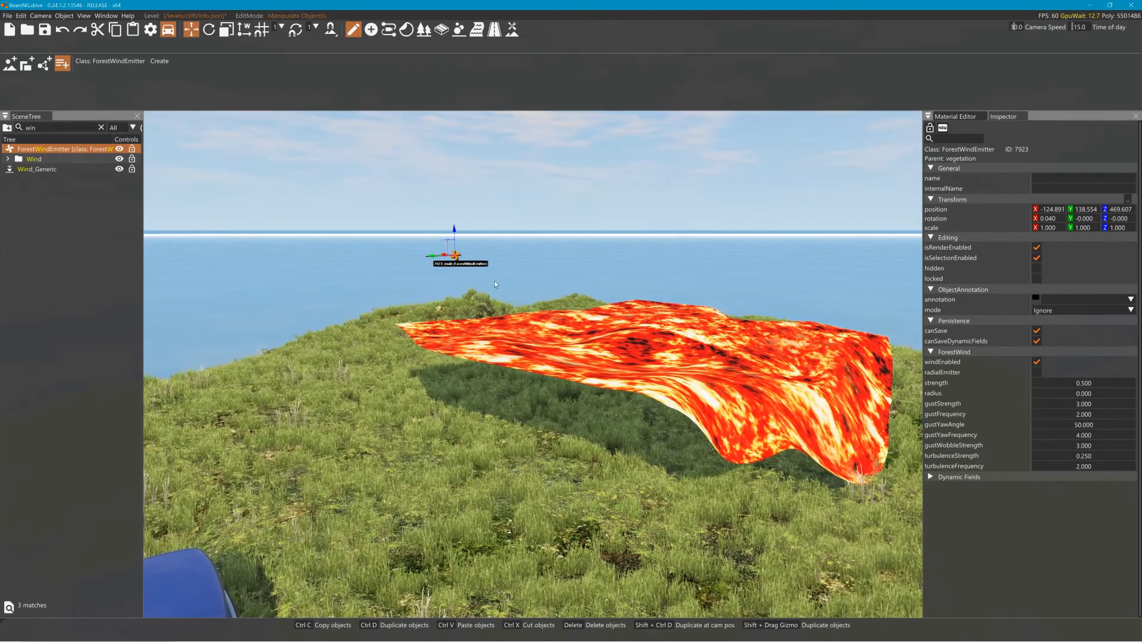
pyautogui.press('d')
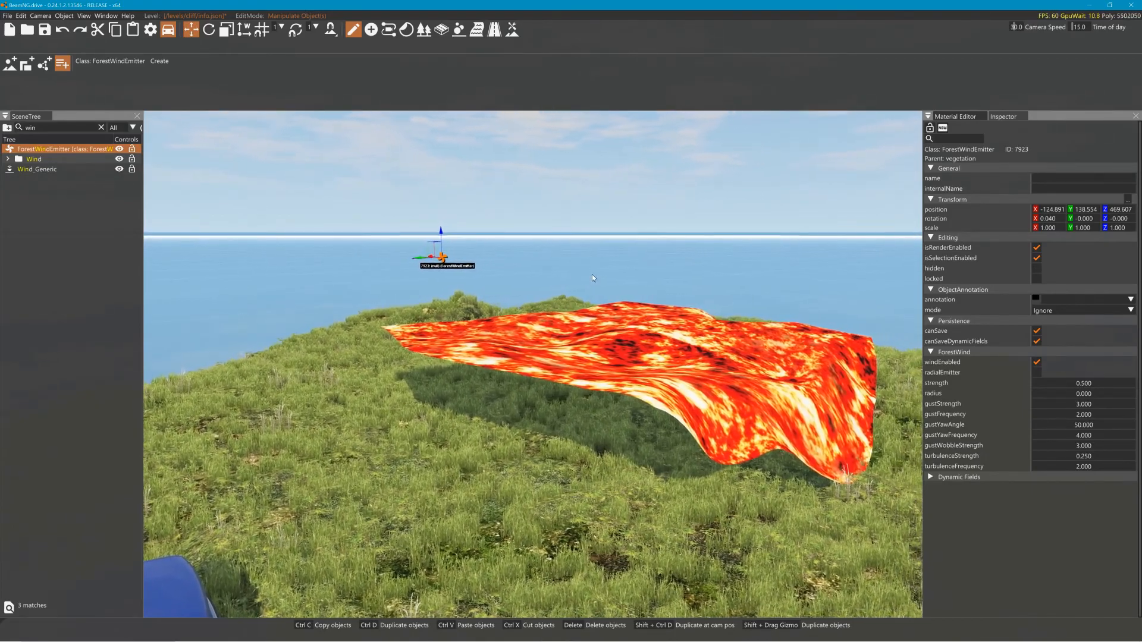
pyautogui.press('w')
pyautogui.moveTo(559, 297); pyautogui.dragTo(605, 333, button='right')
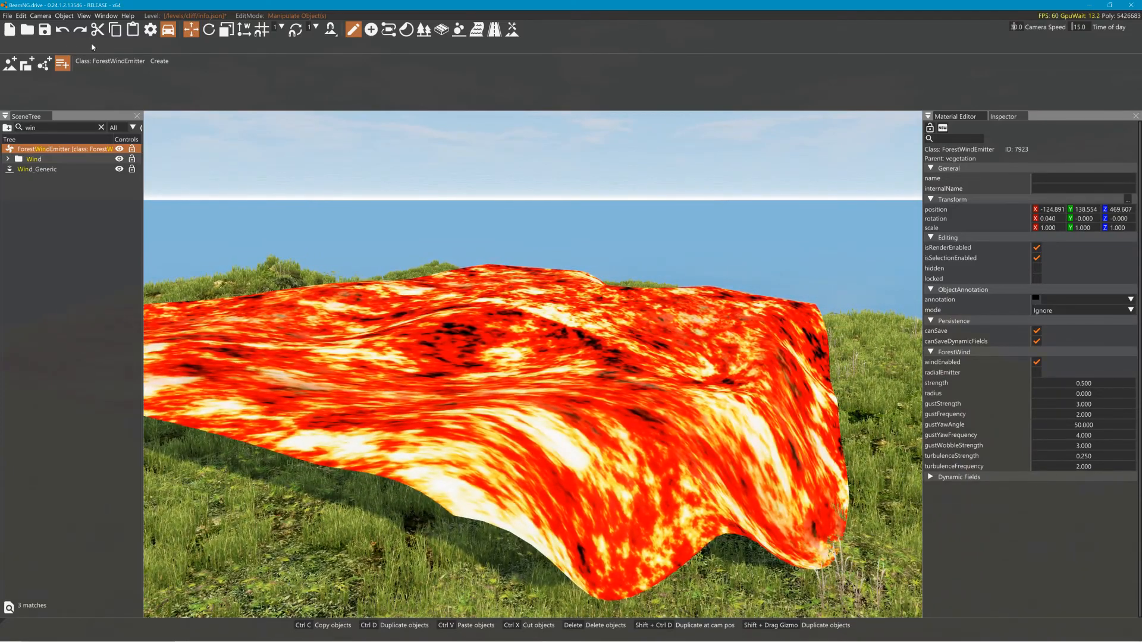
pyautogui.click(21, 16)
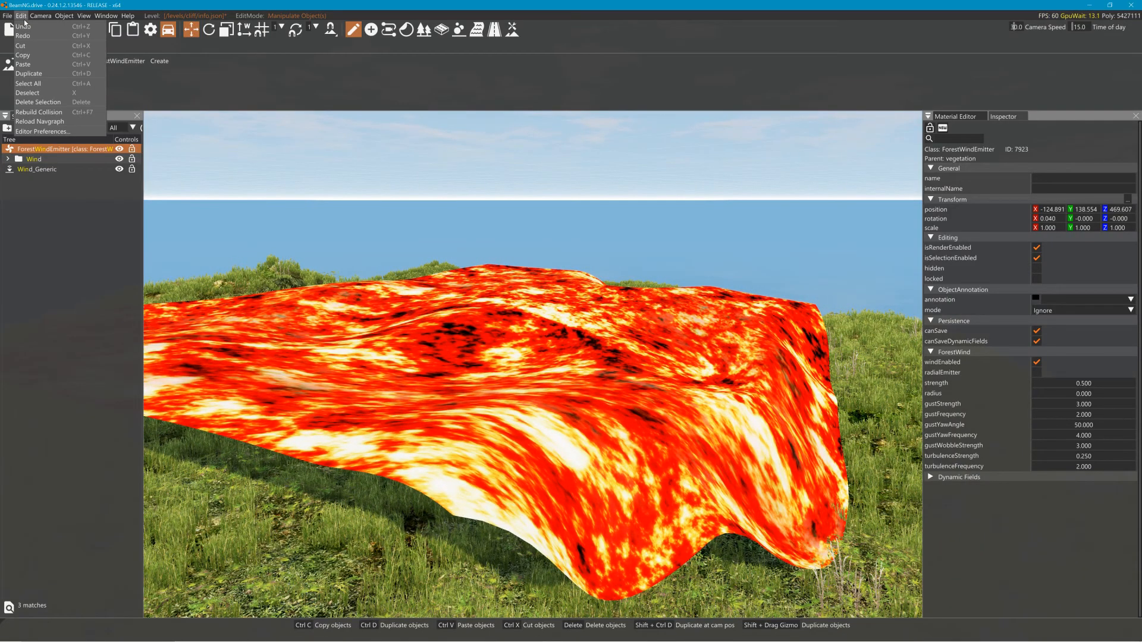
pyautogui.click(50, 112)
pyautogui.press('s')
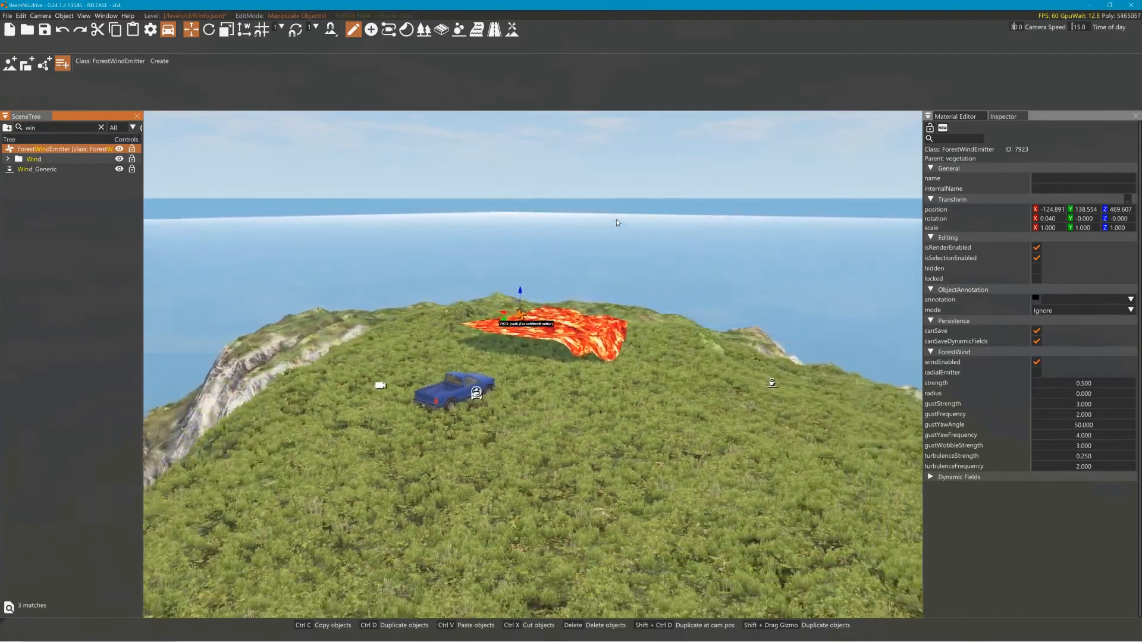
pyautogui.press('w')
pyautogui.press('w')
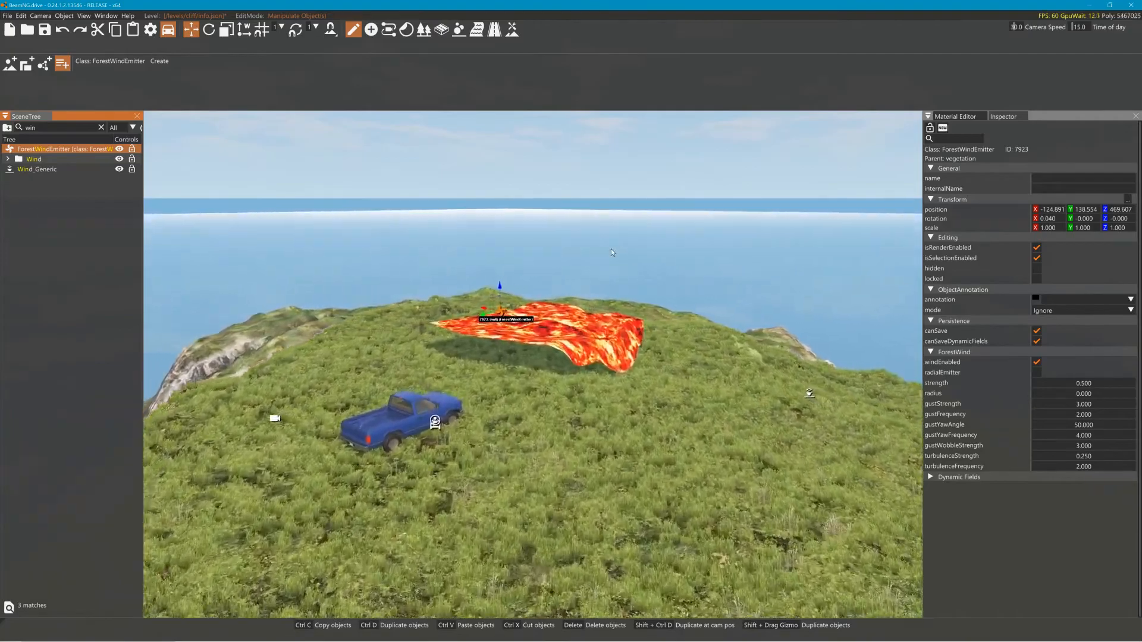
pyautogui.press('w')
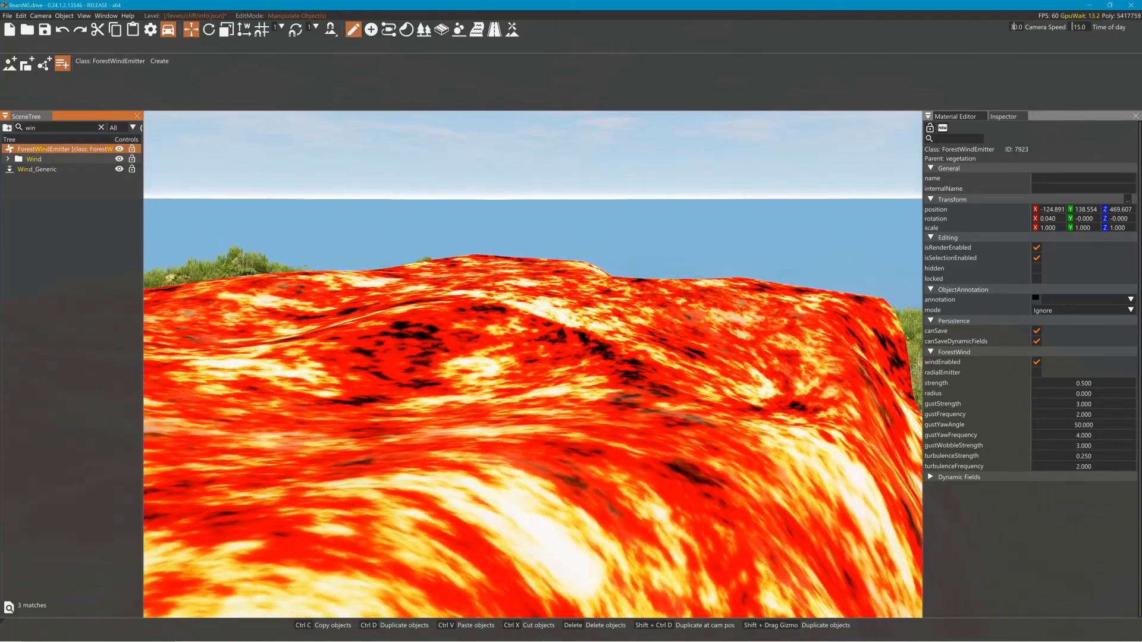
# Step: Save the level and reload the Cliff map in Freeroam at the Hill (Default) spawn point
pyautogui.click(46, 31)
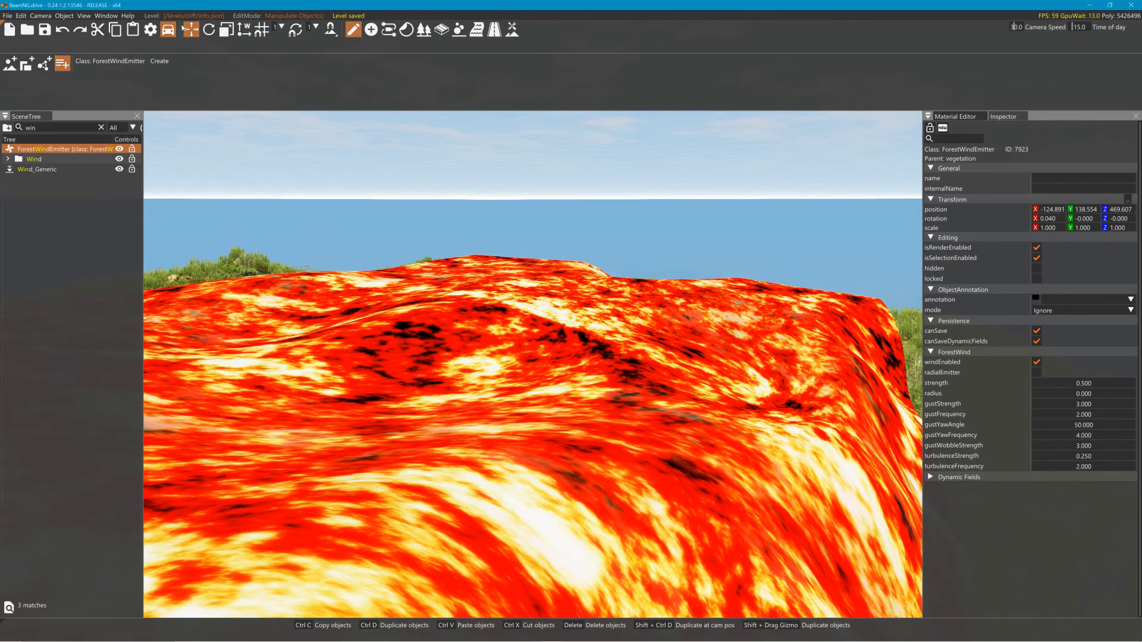
pyautogui.press('F11')
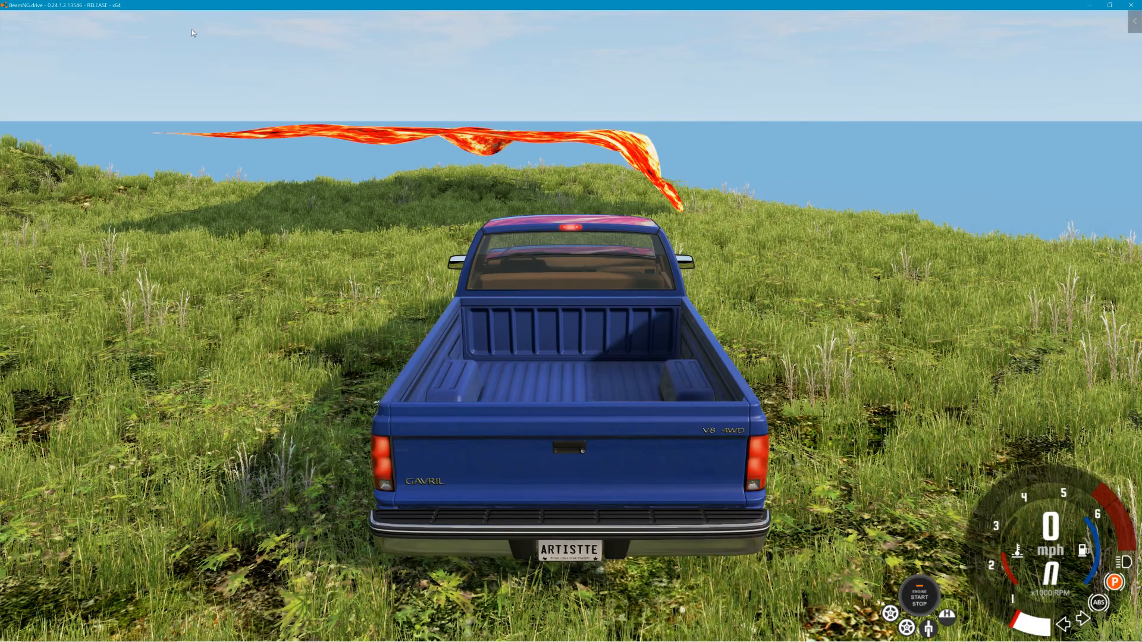
pyautogui.press('Escape')
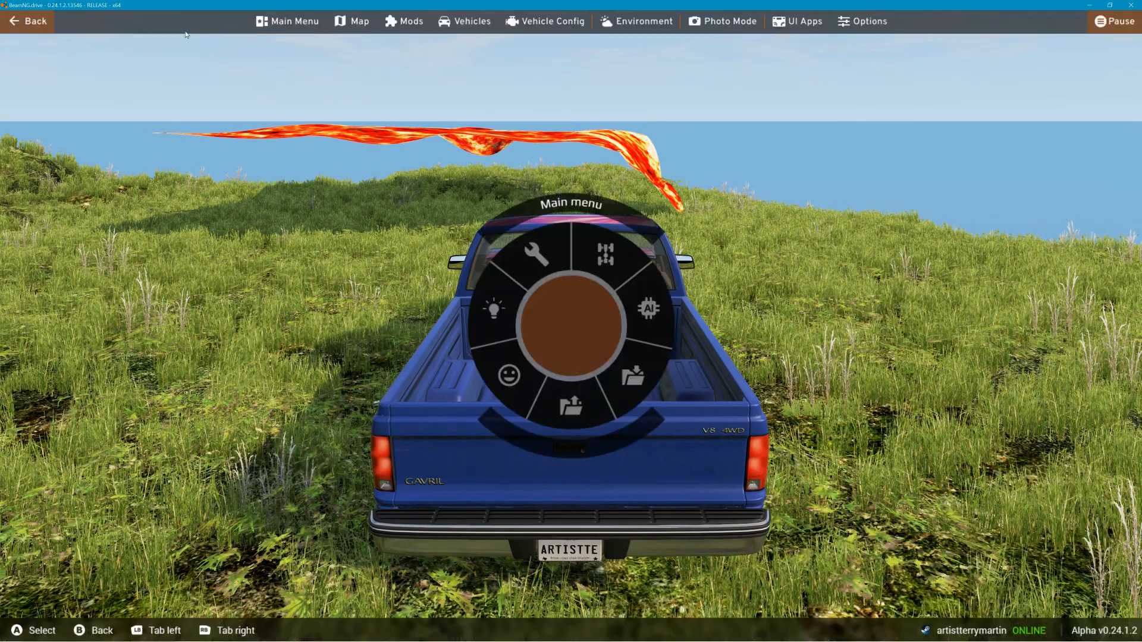
pyautogui.click(283, 25)
pyautogui.click(280, 321)
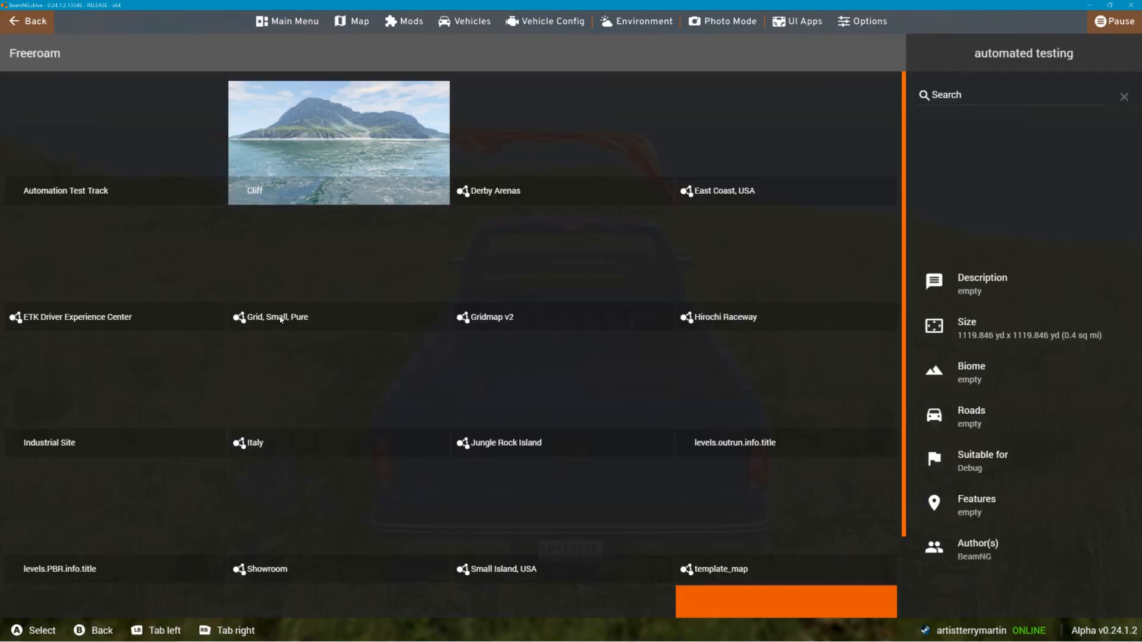
pyautogui.click(316, 140)
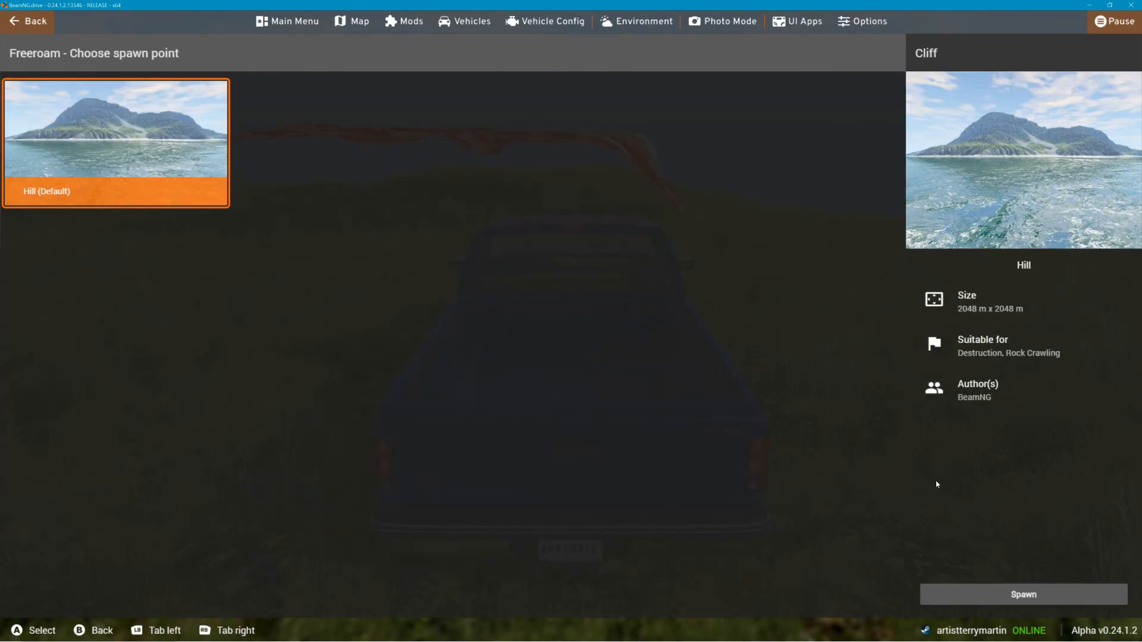
pyautogui.click(981, 596)
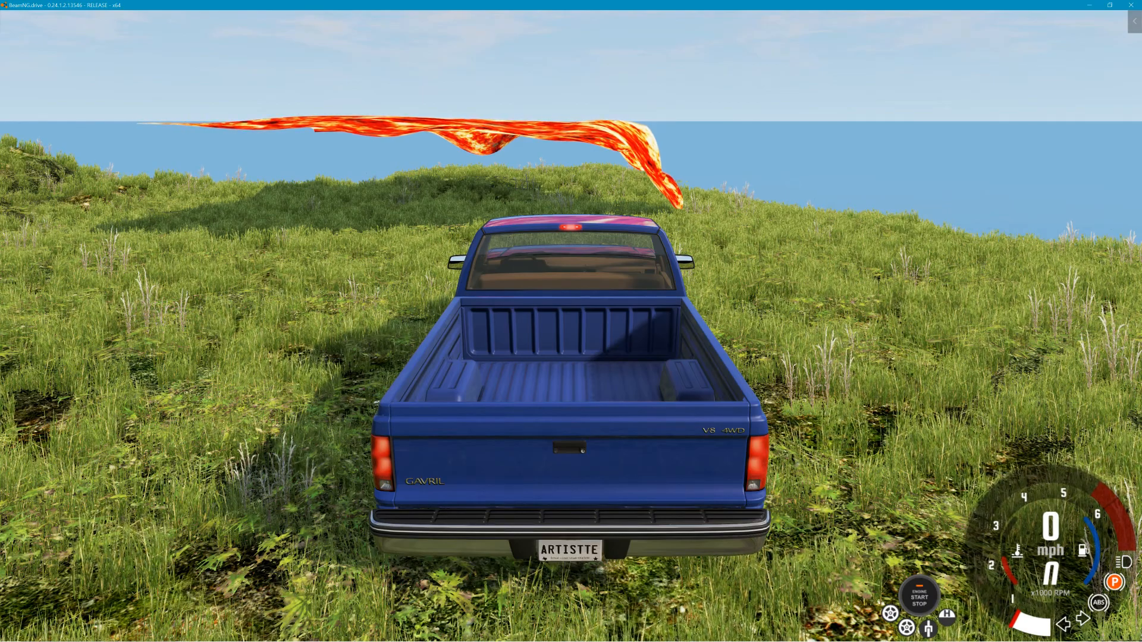
# Step: Switch to the free camera and examine the lava mesh's movement and its near edge from close up
pyautogui.hotkey('shift', 'c')
pyautogui.moveTo(871, 304); pyautogui.dragTo(871, 241, button='right')
pyautogui.press('w')
pyautogui.moveTo(861, 314); pyautogui.dragTo(831, 322, button='right')
pyautogui.press('d')
pyautogui.press('d')
pyautogui.press('s')
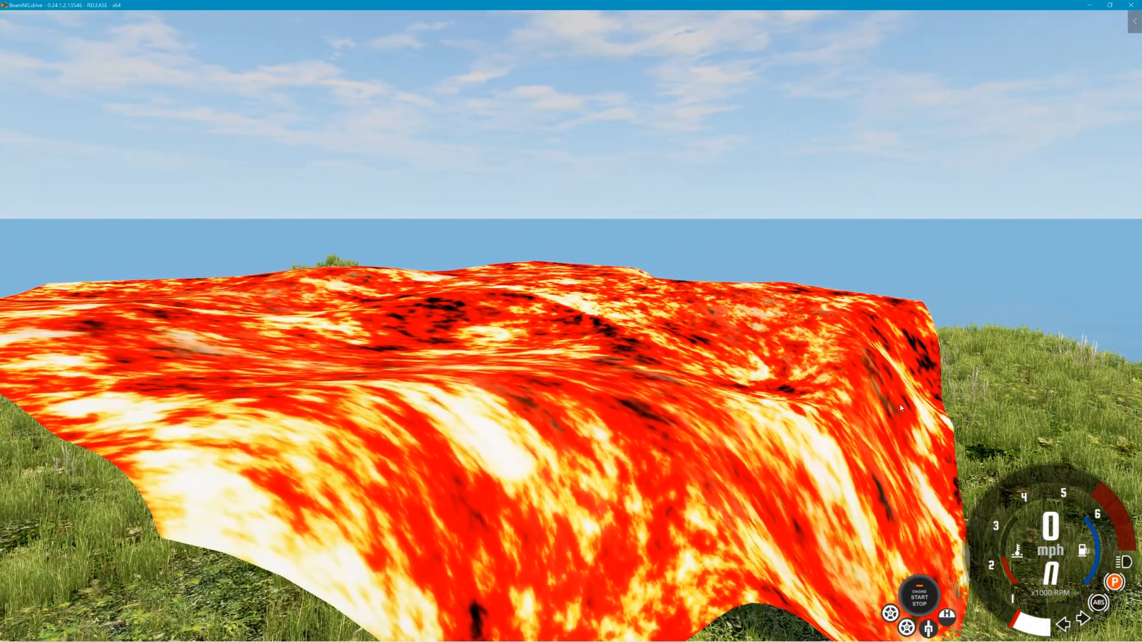
pyautogui.moveTo(900, 402); pyautogui.dragTo(1038, 510, button='right')
pyautogui.press('w')
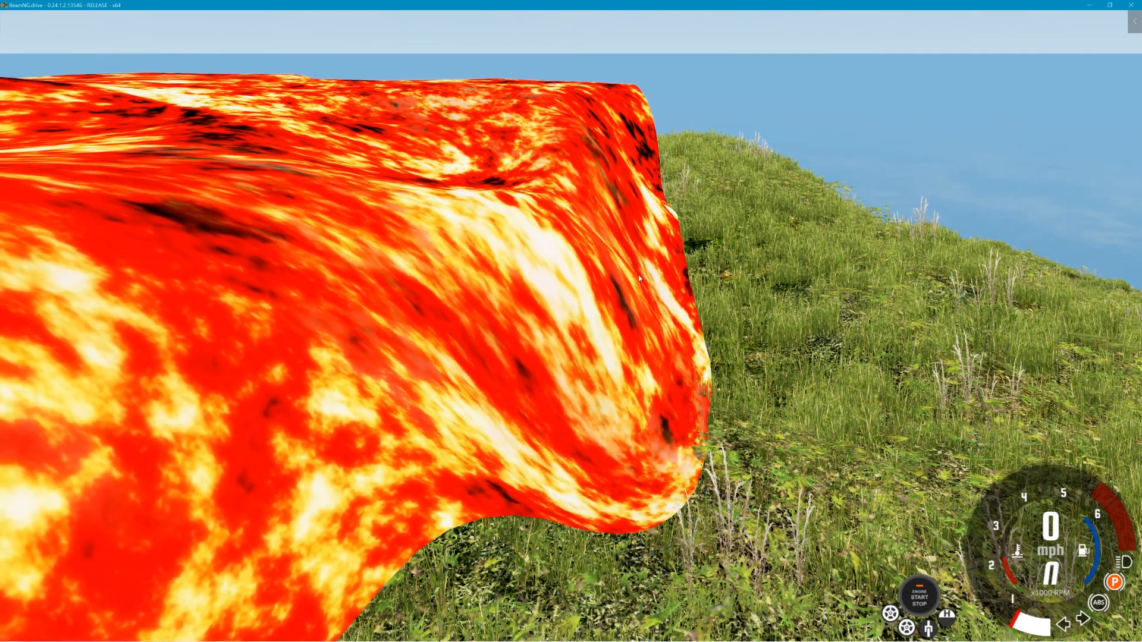
# Step: Switch to Blender and display the lava meshes in Solid shading
pyautogui.hotkey('alt', 'Tab')
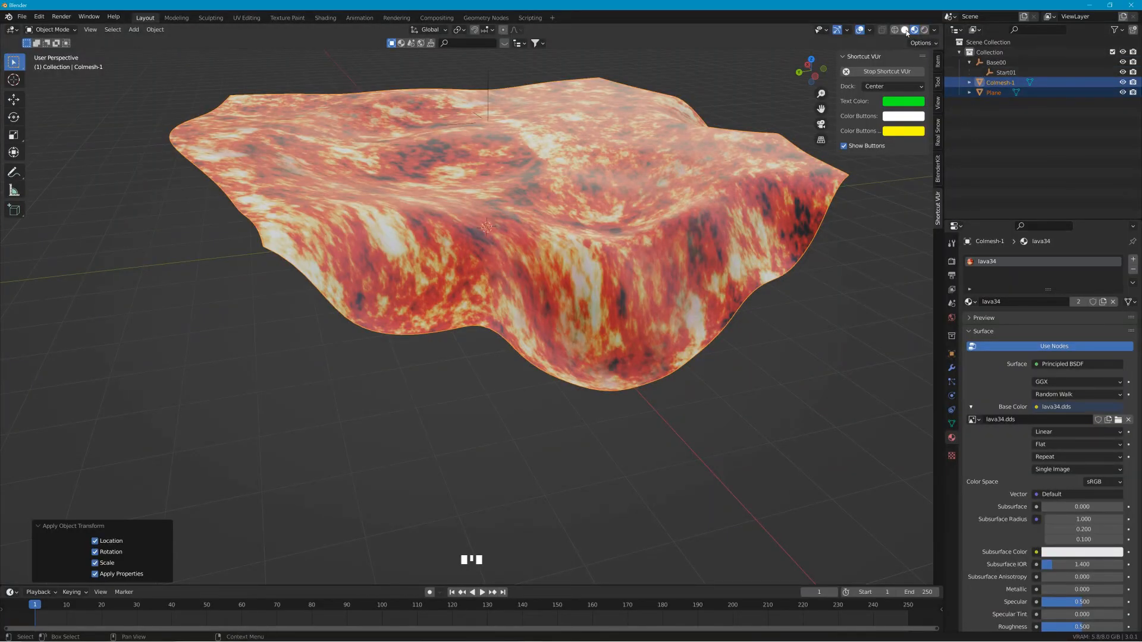
pyautogui.click(904, 30)
pyautogui.rightClick(544, 160)
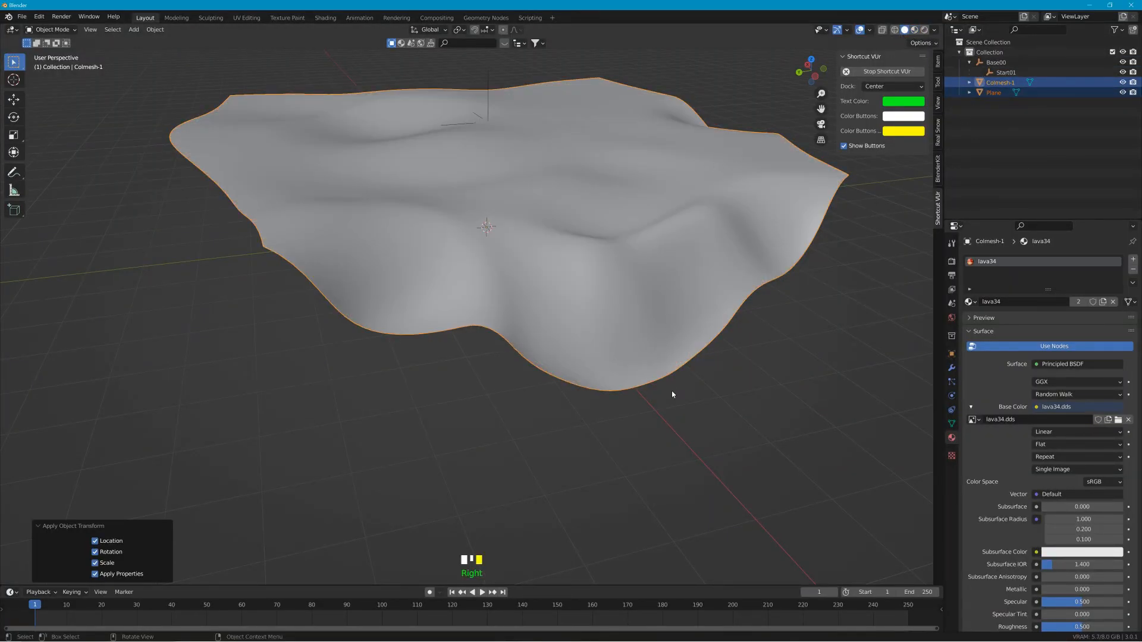
pyautogui.moveTo(672, 387); pyautogui.dragTo(709, 402, button='middle')
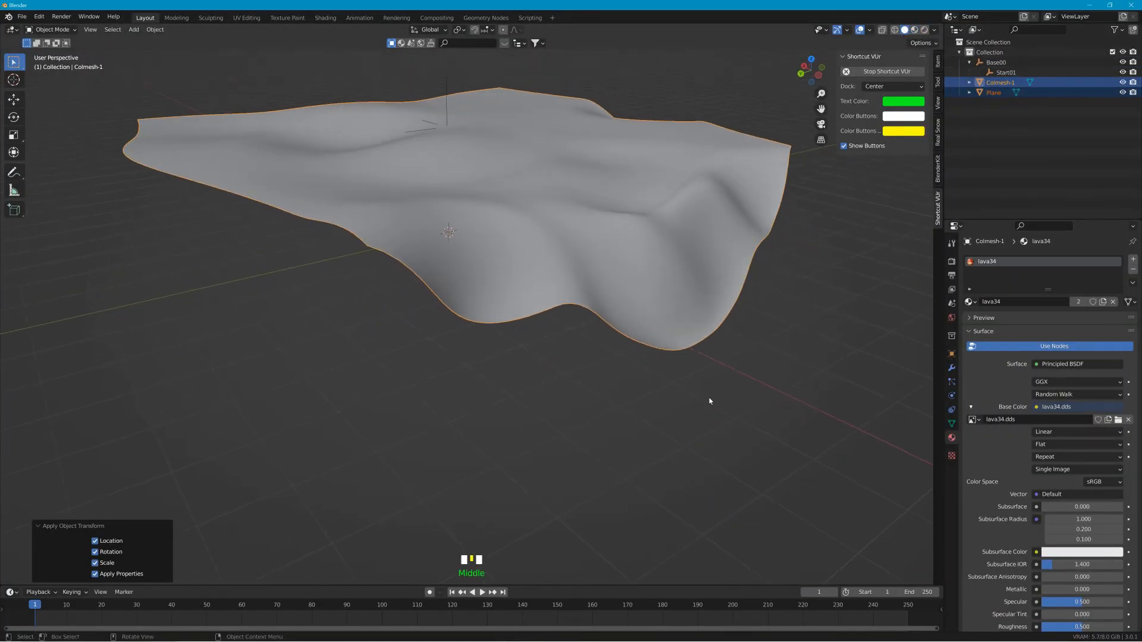
# Step: Temporarily hide Colmesh-1 to check the Plane mesh occupying the same place
pyautogui.click(1123, 82)
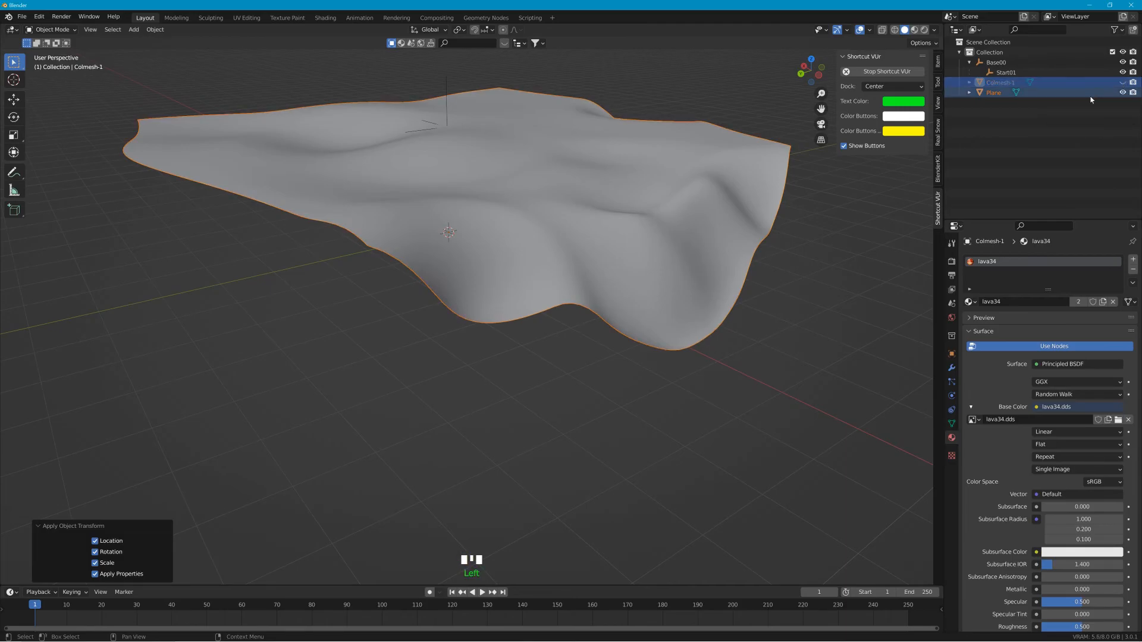
pyautogui.click(1091, 93)
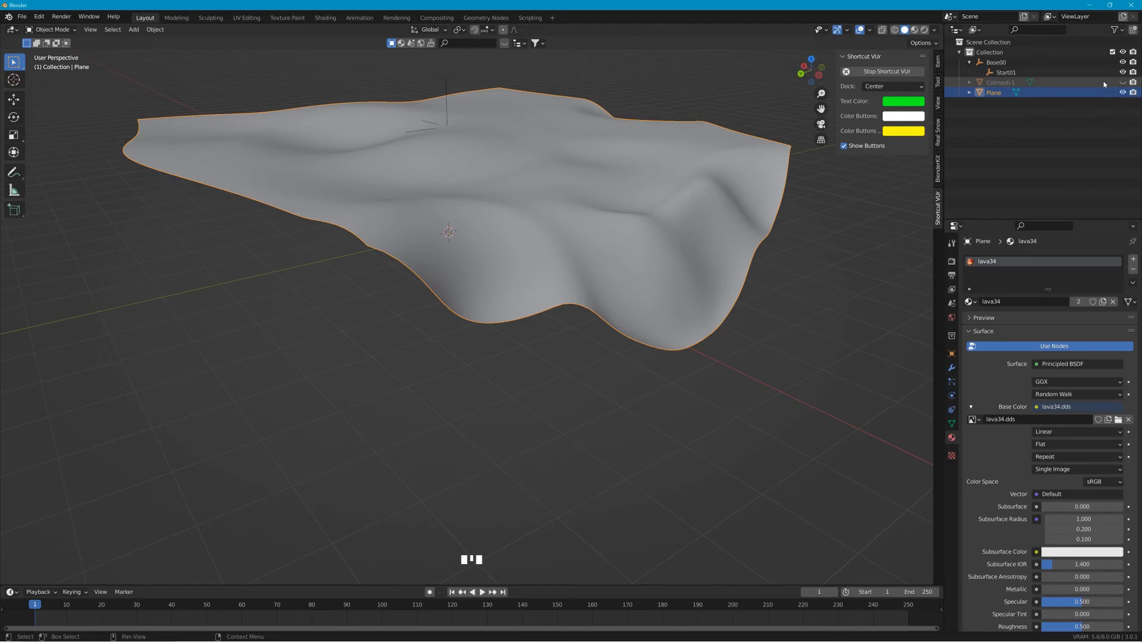
pyautogui.click(1103, 83)
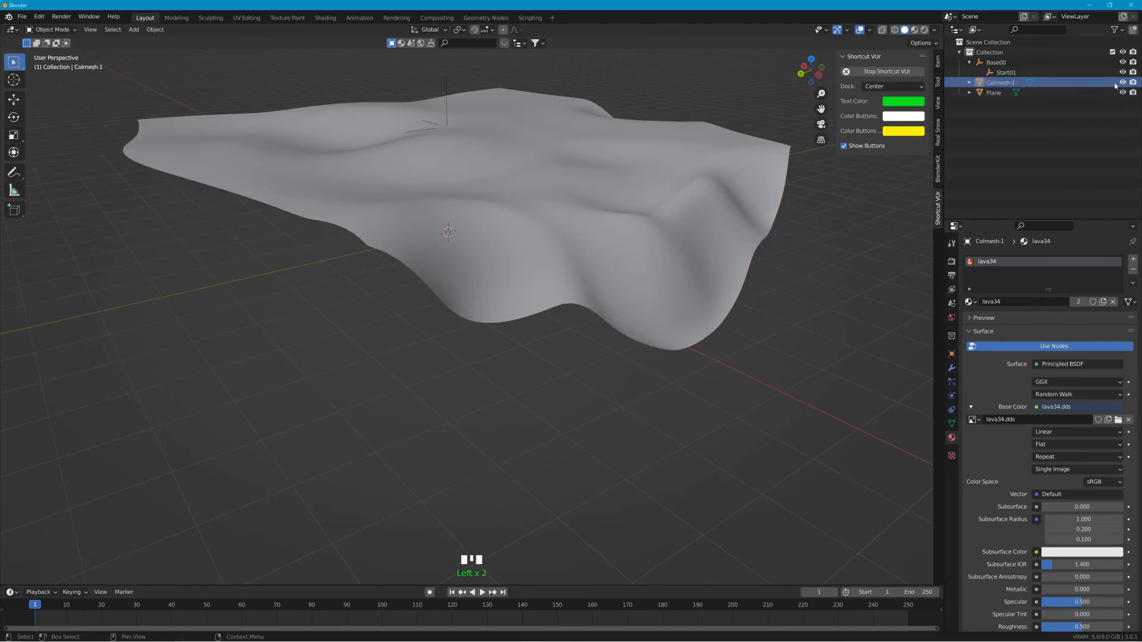
pyautogui.click(916, 29)
pyautogui.click(907, 30)
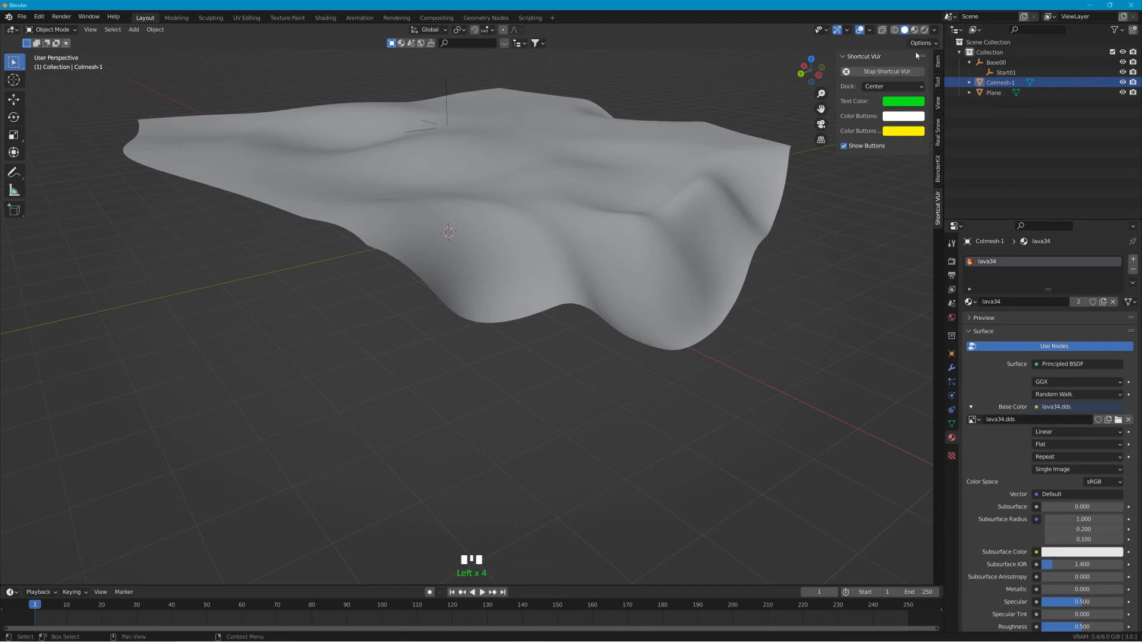
# Step: Delete the Colmesh-1 object and select the Plane mesh
pyautogui.click(1045, 82)
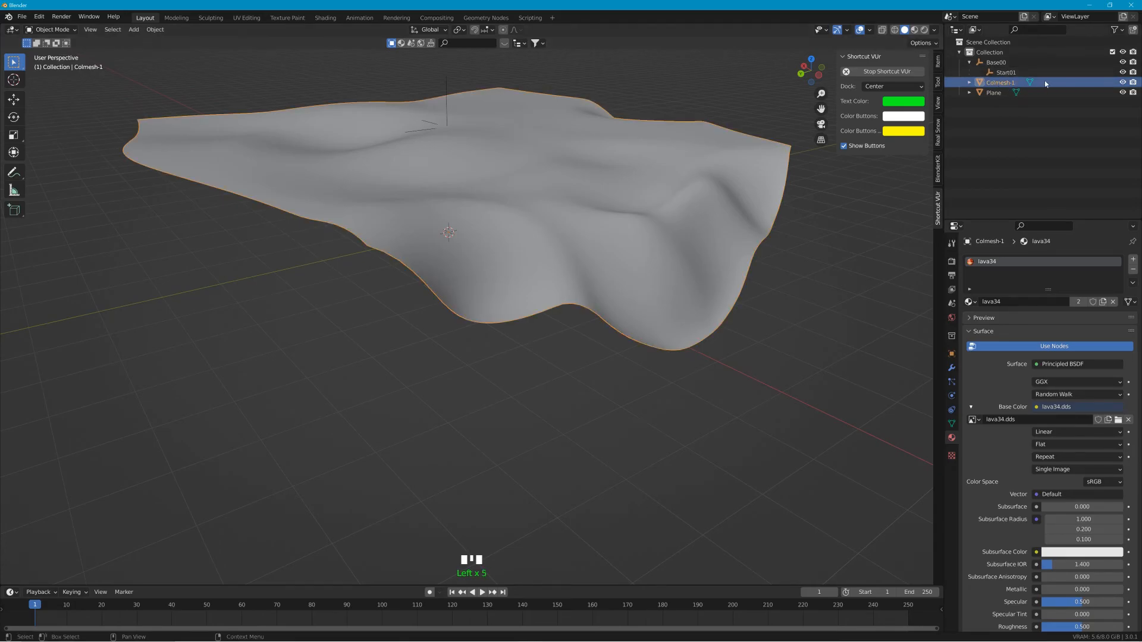
pyautogui.press('Delete')
pyautogui.click(1048, 83)
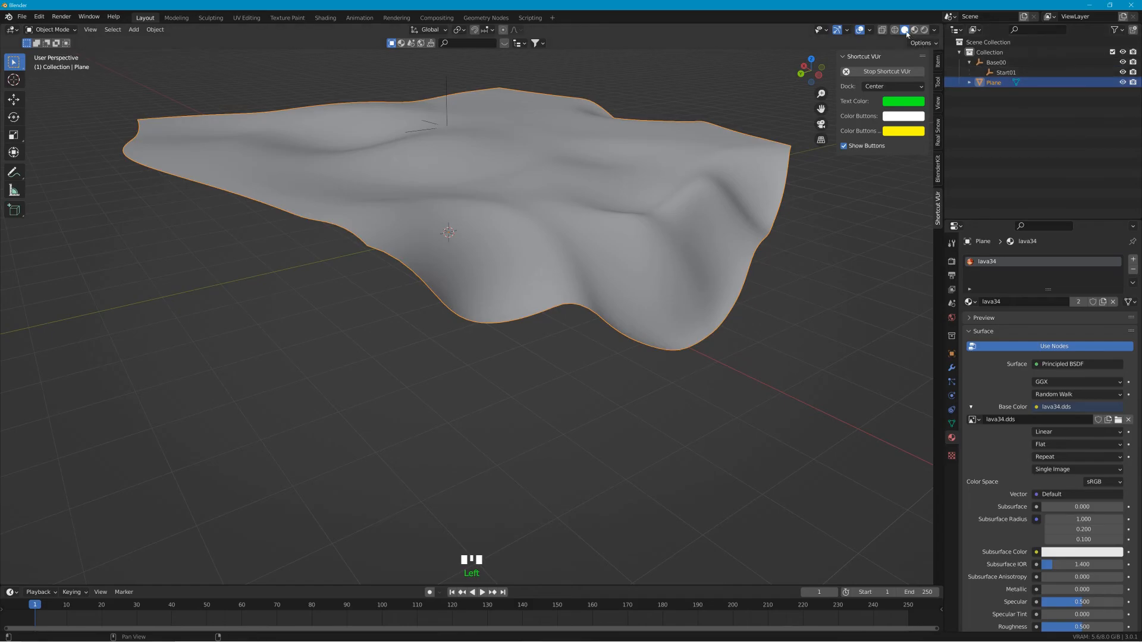
# Step: Put the Plane in Vertex Paint mode and examine its painted vertex colours from several angles
pyautogui.moveTo(671, 82); pyautogui.dragTo(583, 88, button='middle')
pyautogui.click(69, 31)
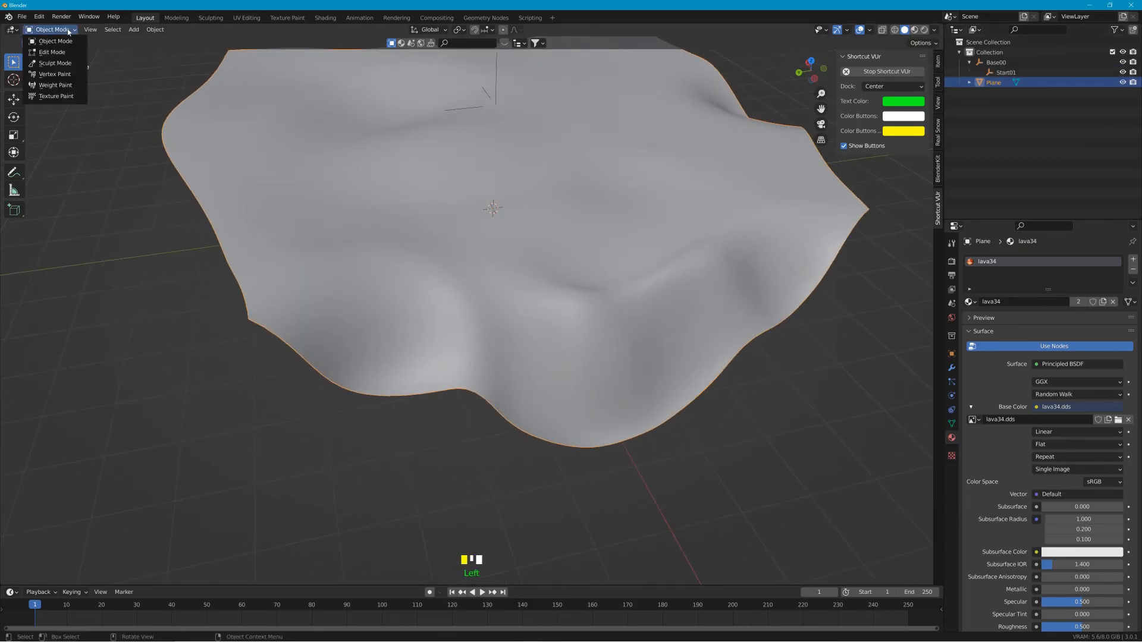
pyautogui.click(55, 74)
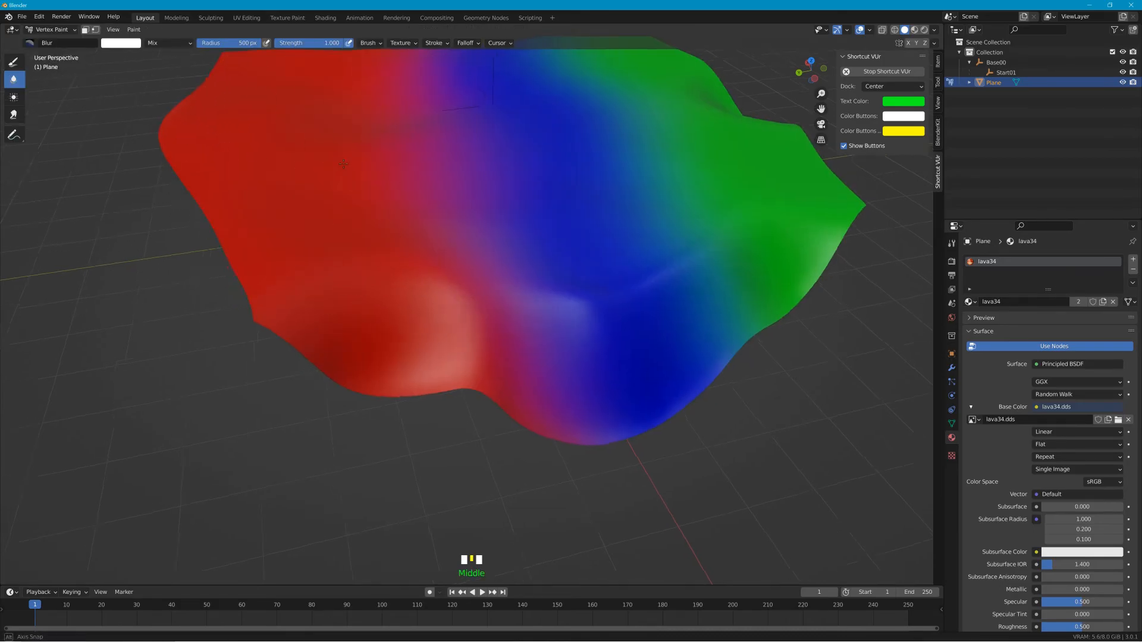
pyautogui.moveTo(341, 164); pyautogui.dragTo(449, 162, button='middle')
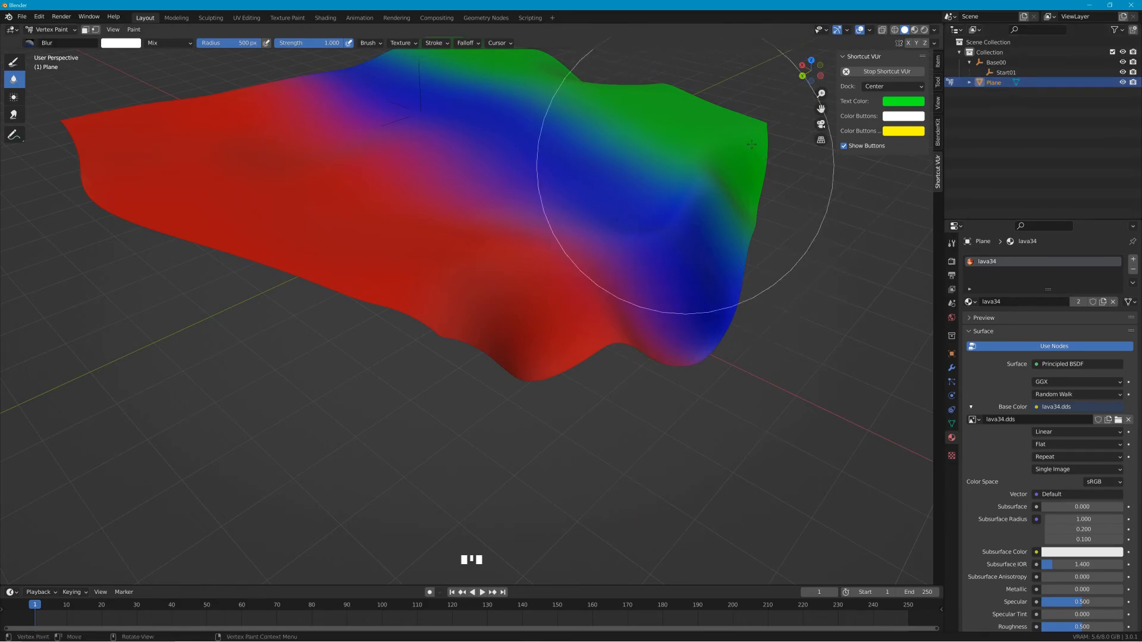
pyautogui.moveTo(767, 136); pyautogui.dragTo(717, 135, button='middle')
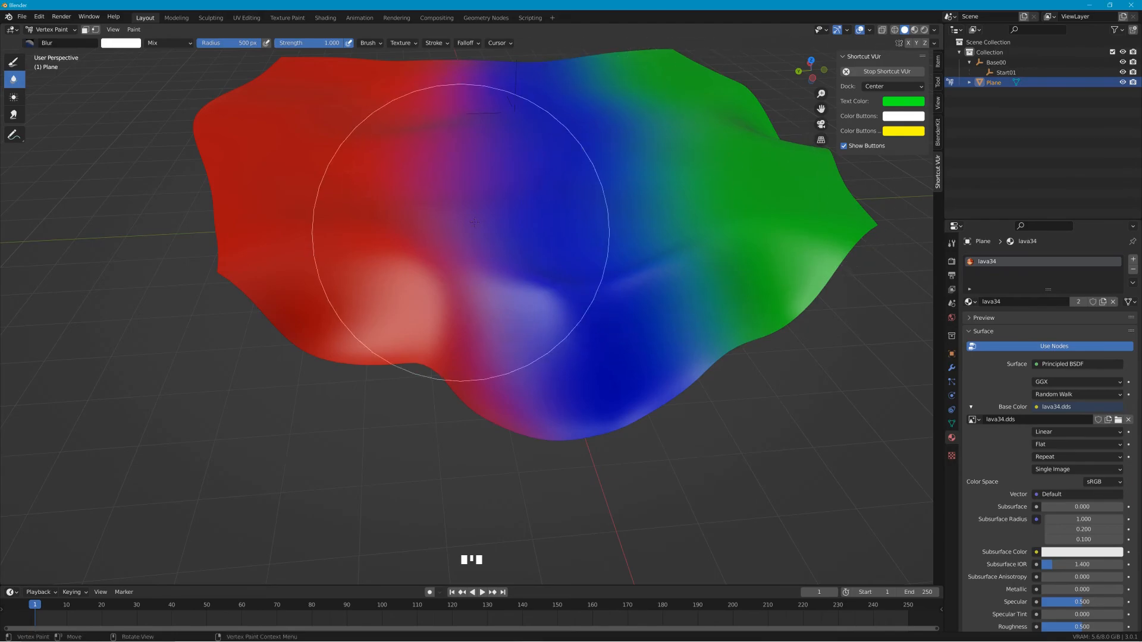
pyautogui.moveTo(739, 200)
pyautogui.mouseDown(button='middle')
pyautogui.moveTo(736, 249)
pyautogui.moveTo(771, 248)
pyautogui.mouseUp(button='middle')
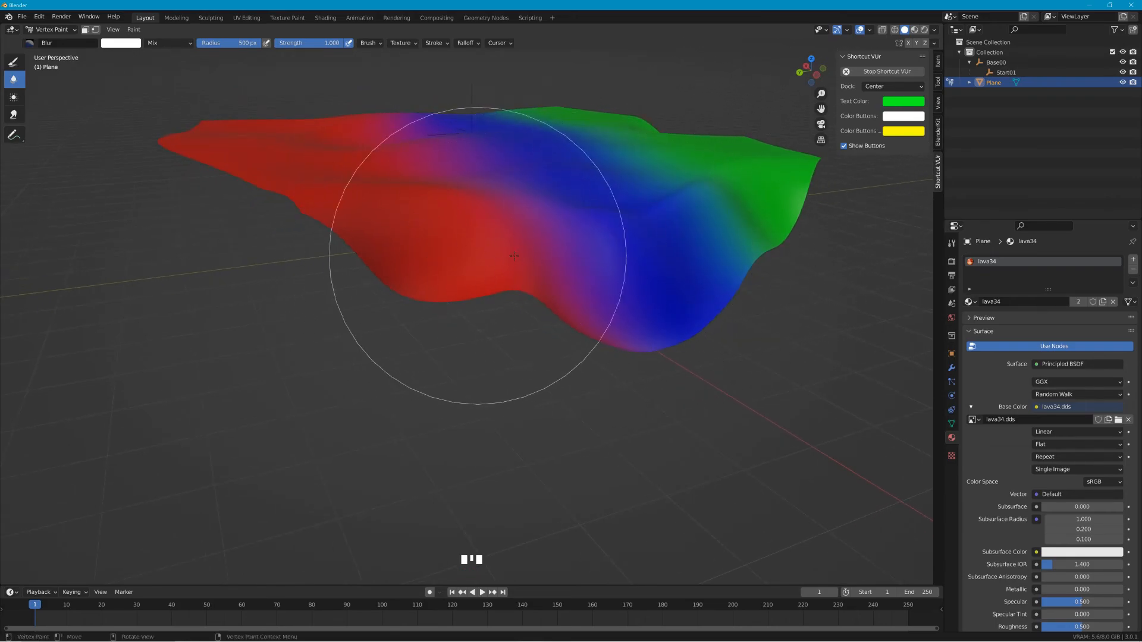
# Step: Switch back to BeamNG.drive and examine how the lava mesh's outer sides and lower edges move
pyautogui.hotkey('alt', 'Tab')
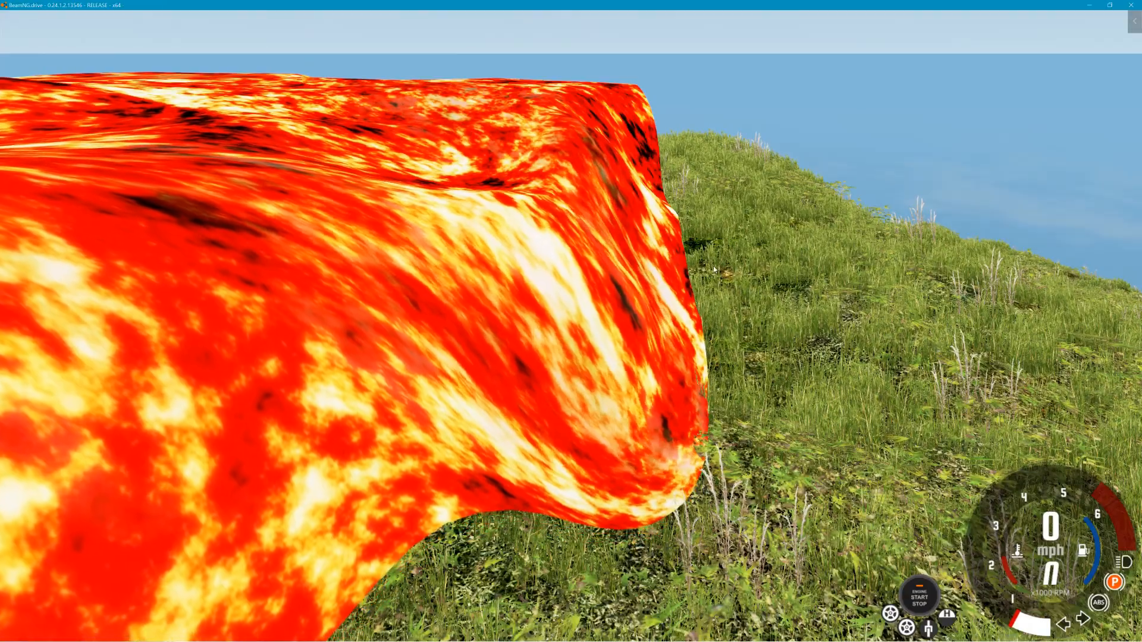
pyautogui.moveTo(729, 261); pyautogui.dragTo(493, 256, button='right')
pyautogui.moveTo(357, 310); pyautogui.dragTo(332, 316, button='right')
pyautogui.press('s')
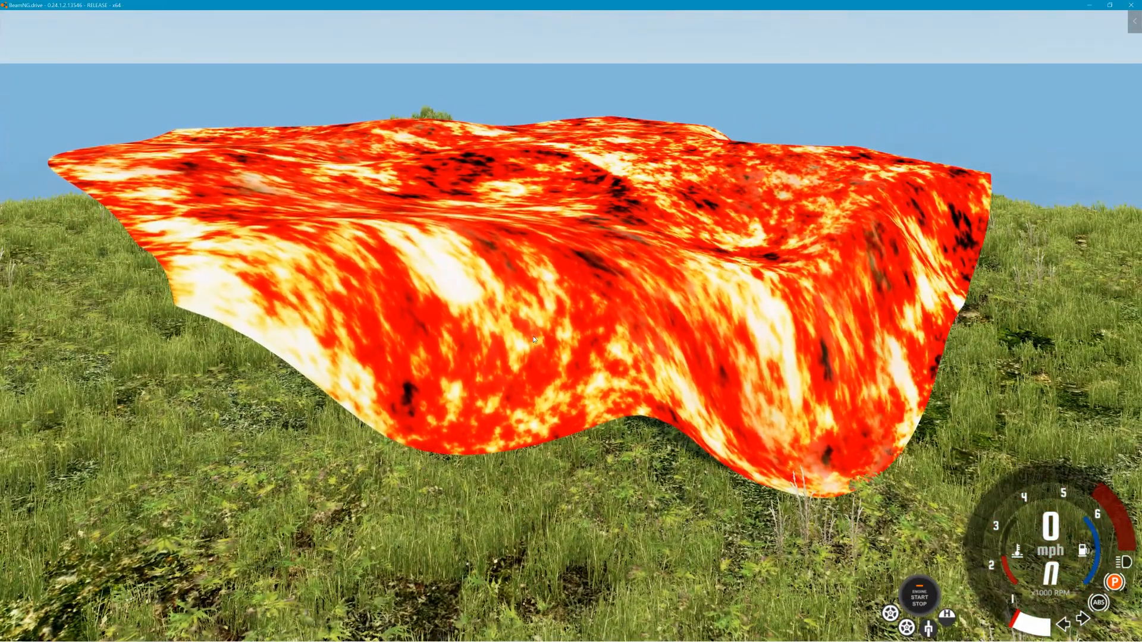
pyautogui.moveTo(356, 268); pyautogui.dragTo(592, 307, button='right')
pyautogui.press('d')
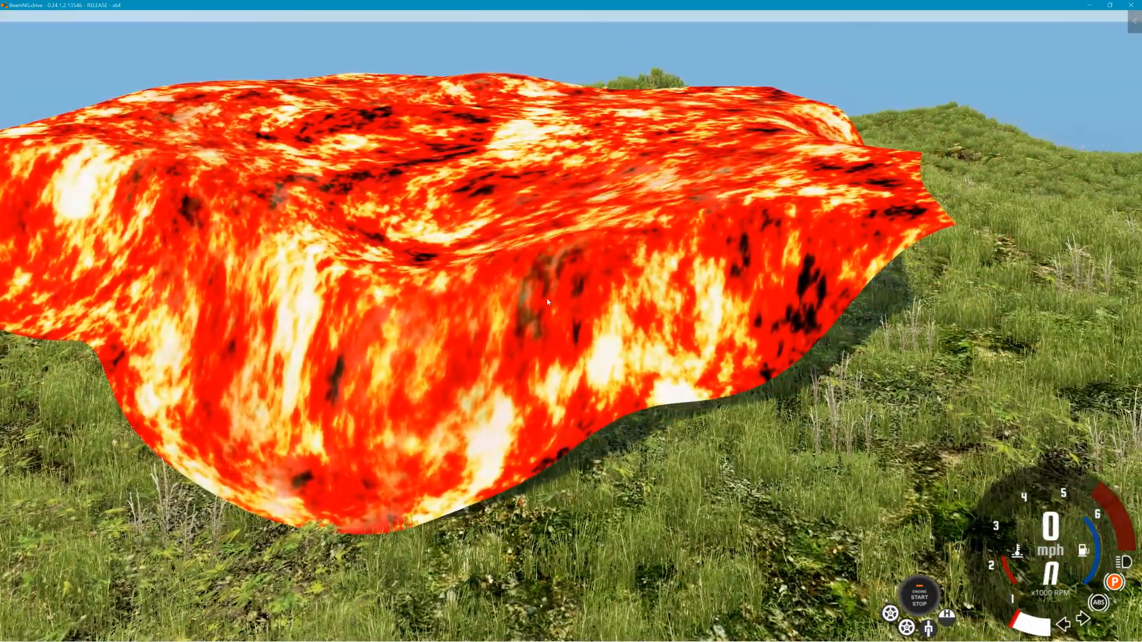
pyautogui.press('w')
pyautogui.press('w')
pyautogui.press('d')
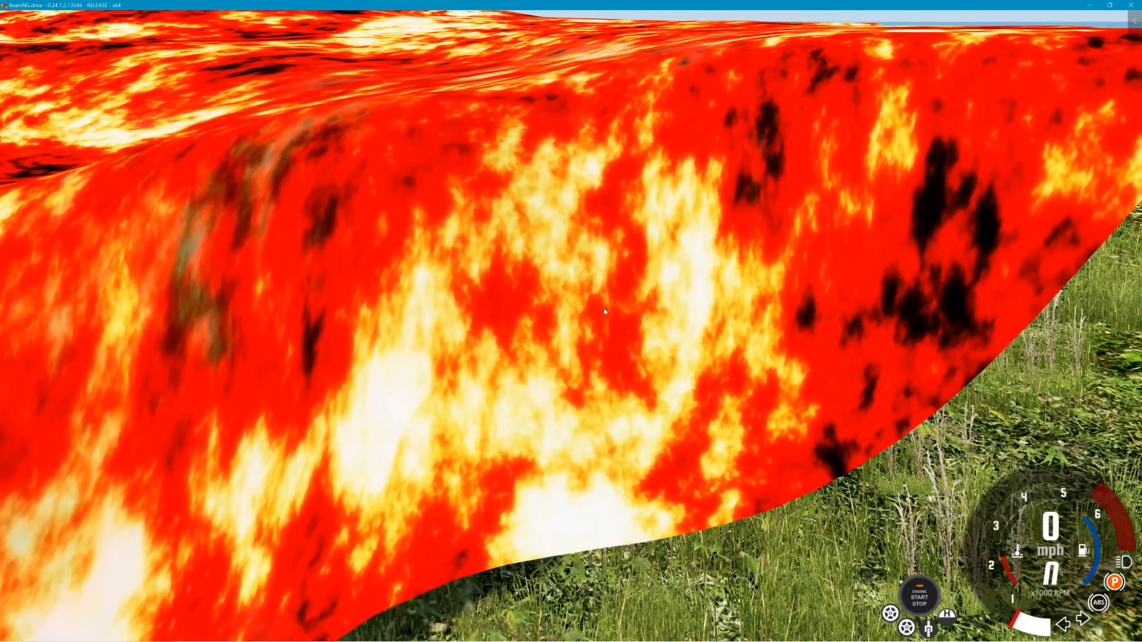
pyautogui.press('s')
pyautogui.press('s')
pyautogui.press('a')
pyautogui.press('s')
# Step: Examine the movement across the lava mesh's upper surface from just above it
pyautogui.moveTo(571, 321); pyautogui.dragTo(684, 241, button='right')
pyautogui.press('w')
pyautogui.press('w')
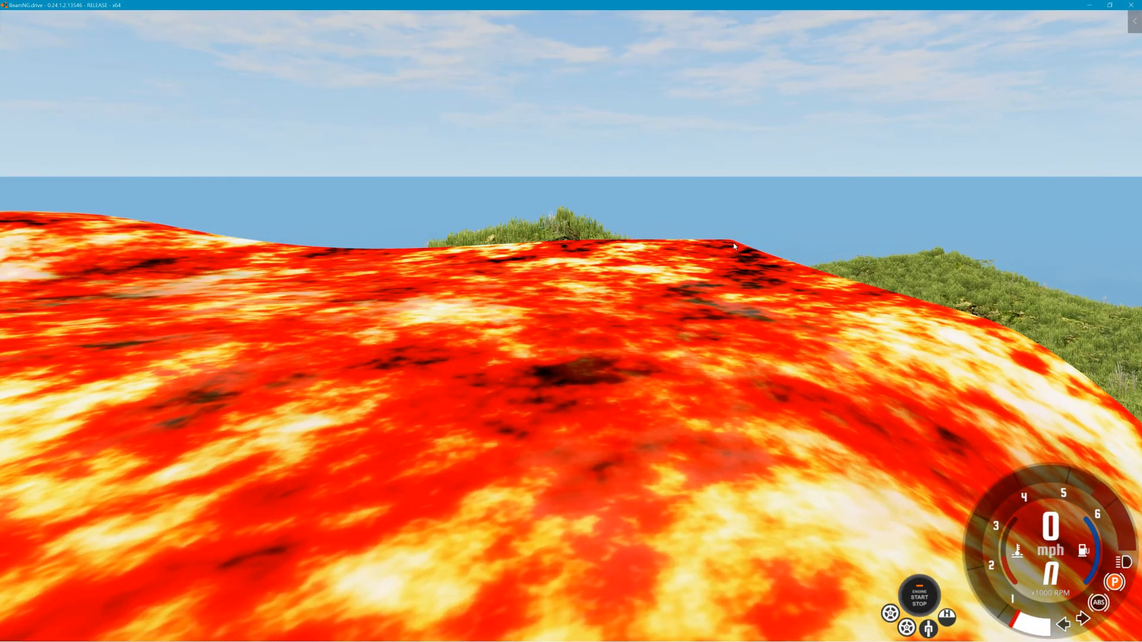
pyautogui.press('a')
pyautogui.press('a')
pyautogui.press('a')
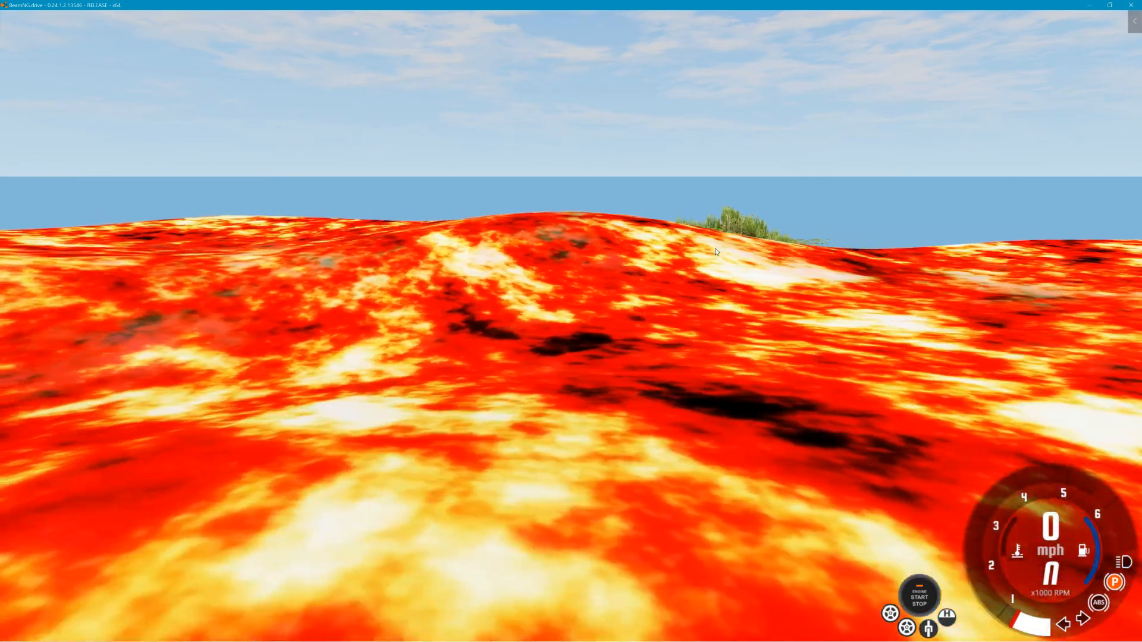
pyautogui.press('a')
pyautogui.press('a')
pyautogui.moveTo(715, 251); pyautogui.dragTo(715, 357, button='right')
pyautogui.press('s')
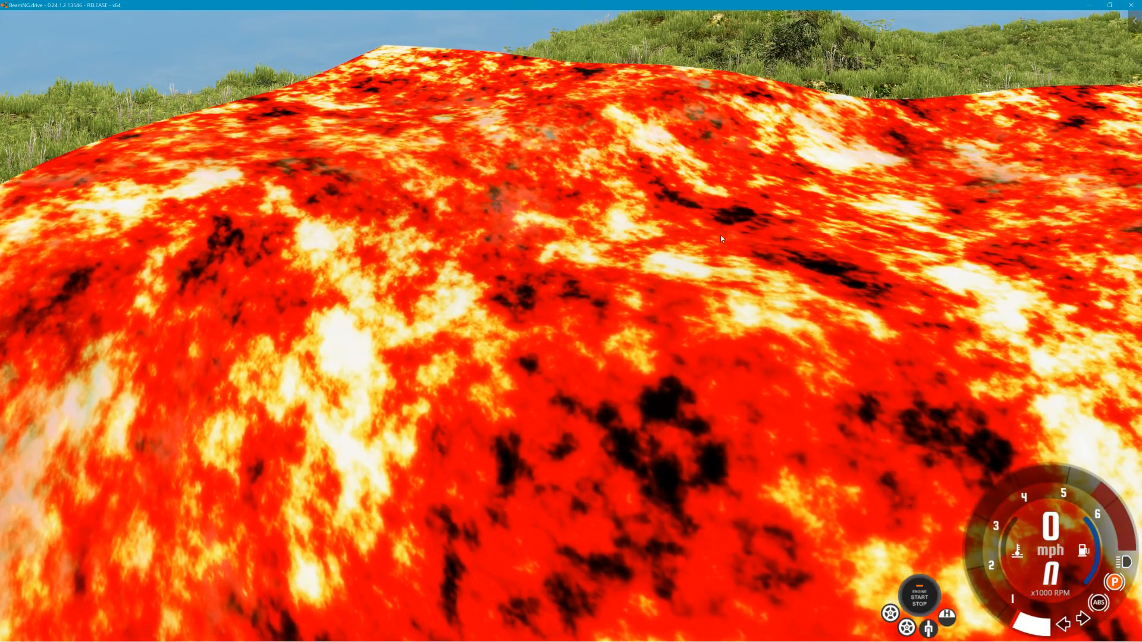
# Step: In the world editor, find the ForestWindEmitter by filtering the scene tree by "win" and set its strength to 7.7
pyautogui.press('F11')
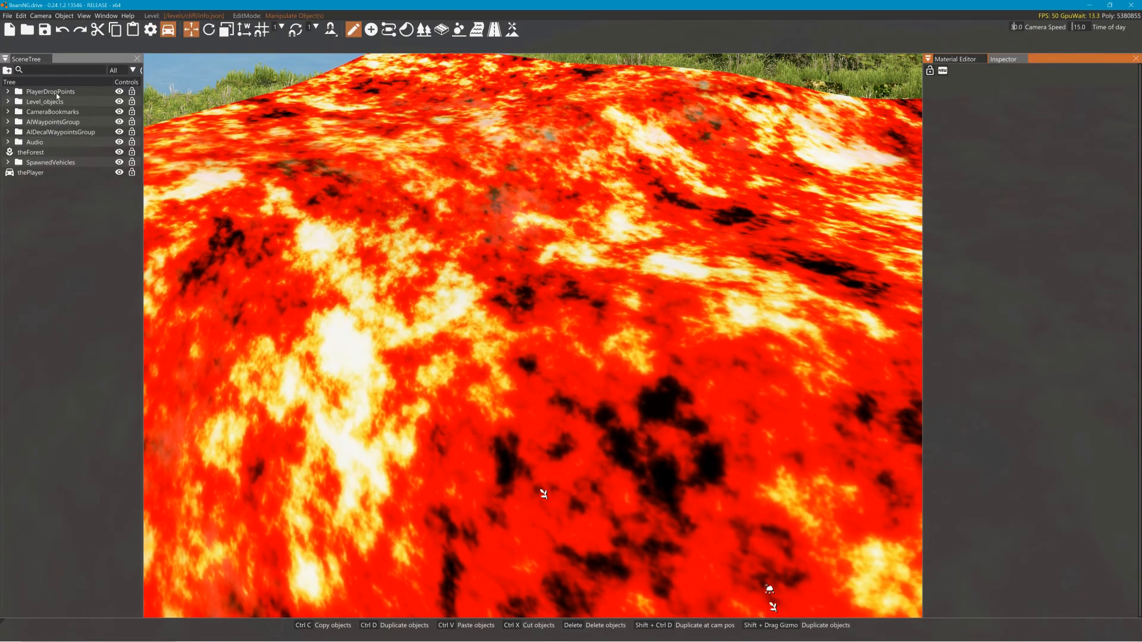
pyautogui.click(50, 70)
pyautogui.write('win')
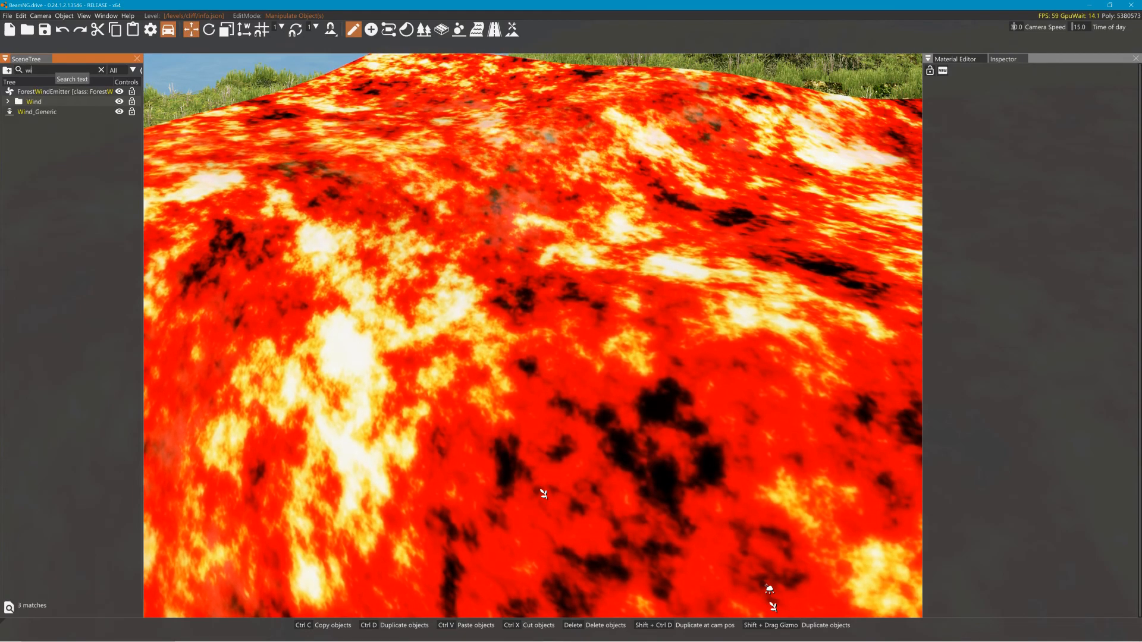
pyautogui.click(64, 92)
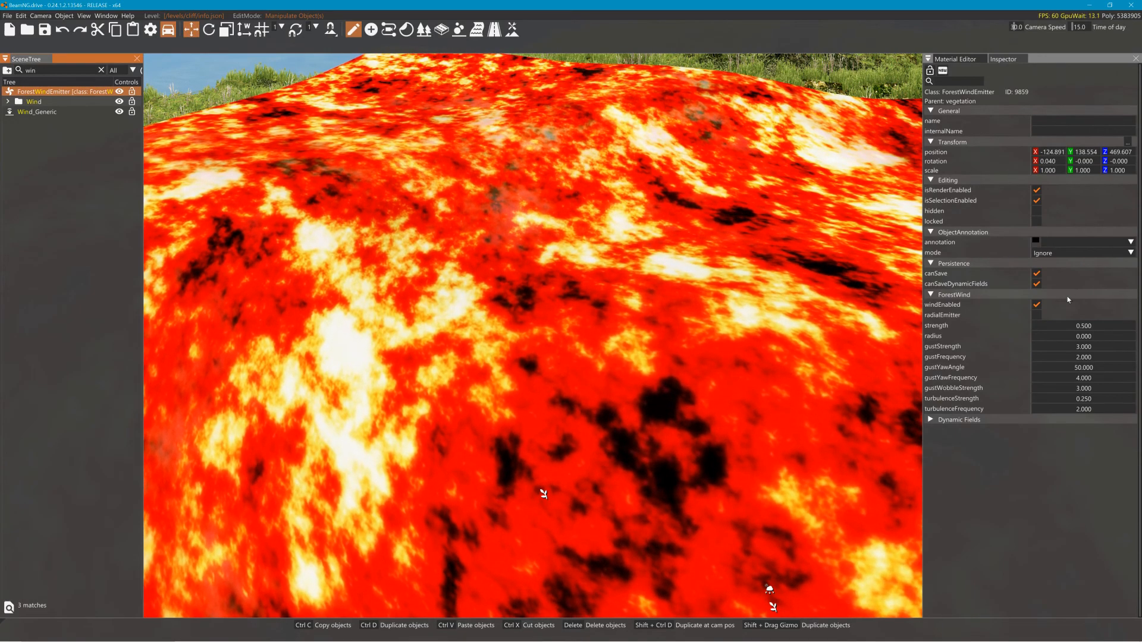
pyautogui.moveTo(1057, 325); pyautogui.dragTo(1081, 329)
# Step: Examine the whole lava mesh's wind motion from a distance and compare it with the Plane's vertex colours in Blender
pyautogui.press('s')
pyautogui.moveTo(804, 355); pyautogui.dragTo(803, 378, button='right')
pyautogui.press('s')
pyautogui.press('w')
pyautogui.press('s')
pyautogui.press('s')
pyautogui.press('s')
pyautogui.press('w')
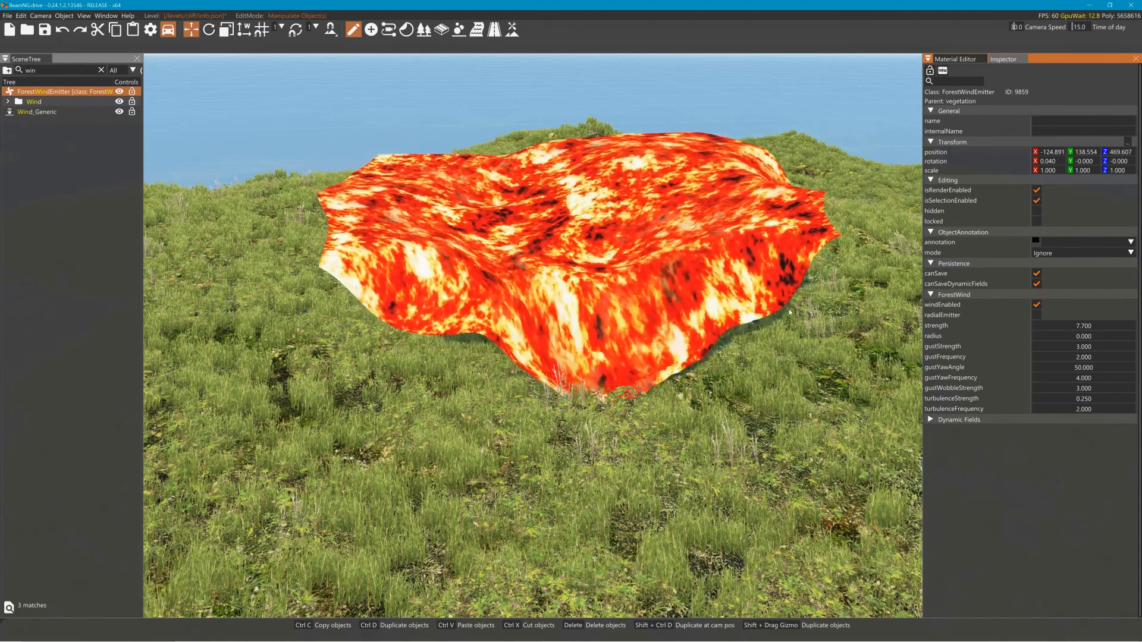
pyautogui.hotkey('alt', 'Tab')
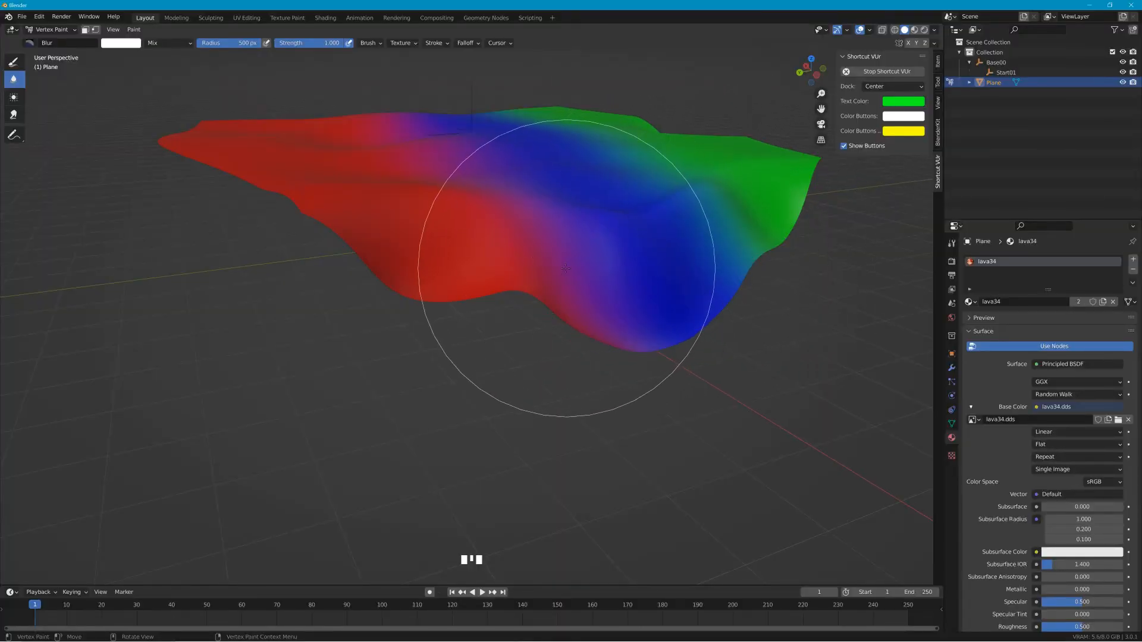
pyautogui.hotkey('alt', 'Tab')
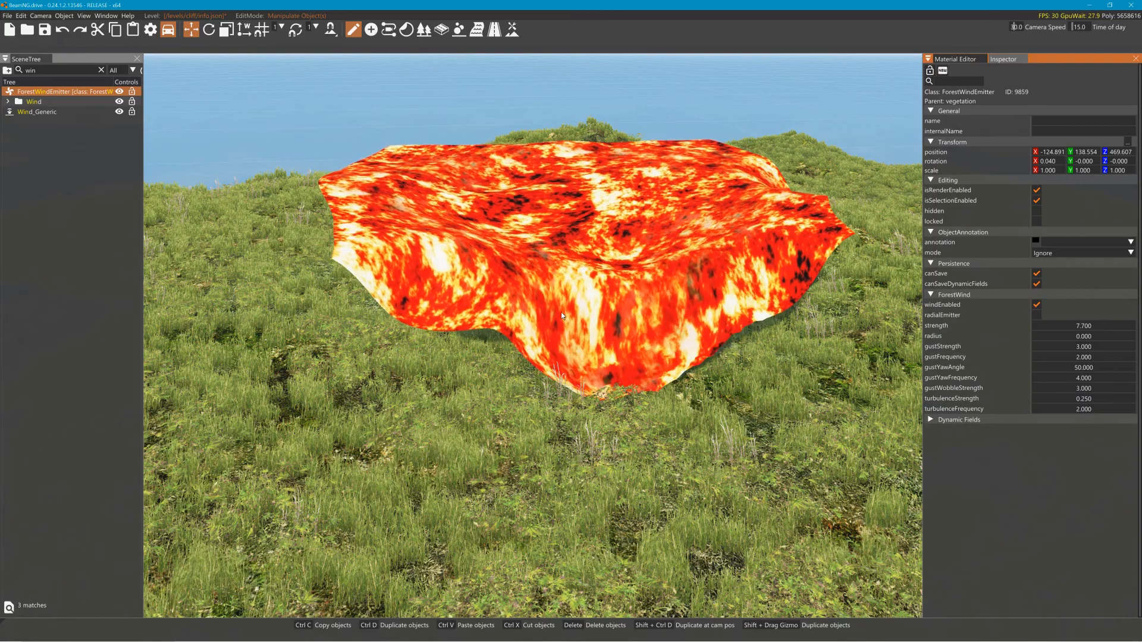
# Step: Glance at the Plane's vertex colours in Blender, return to BeamNG.drive and examine the lava mesh's wind motion up close and from afar
pyautogui.hotkey('alt', 'Tab')
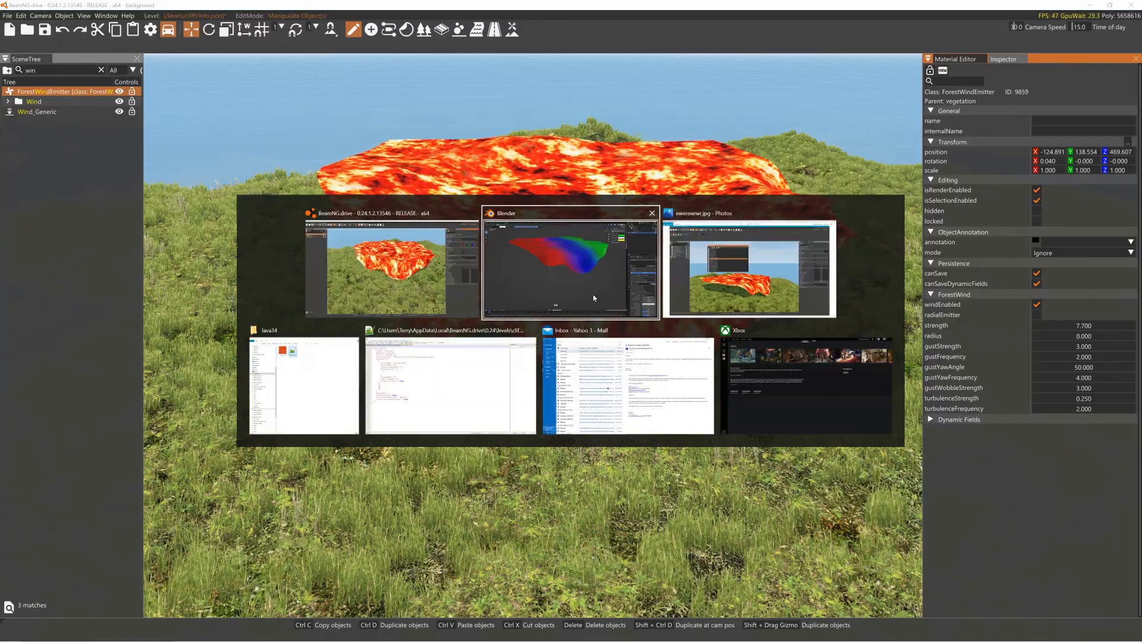
pyautogui.hotkey('alt', 'Tab')
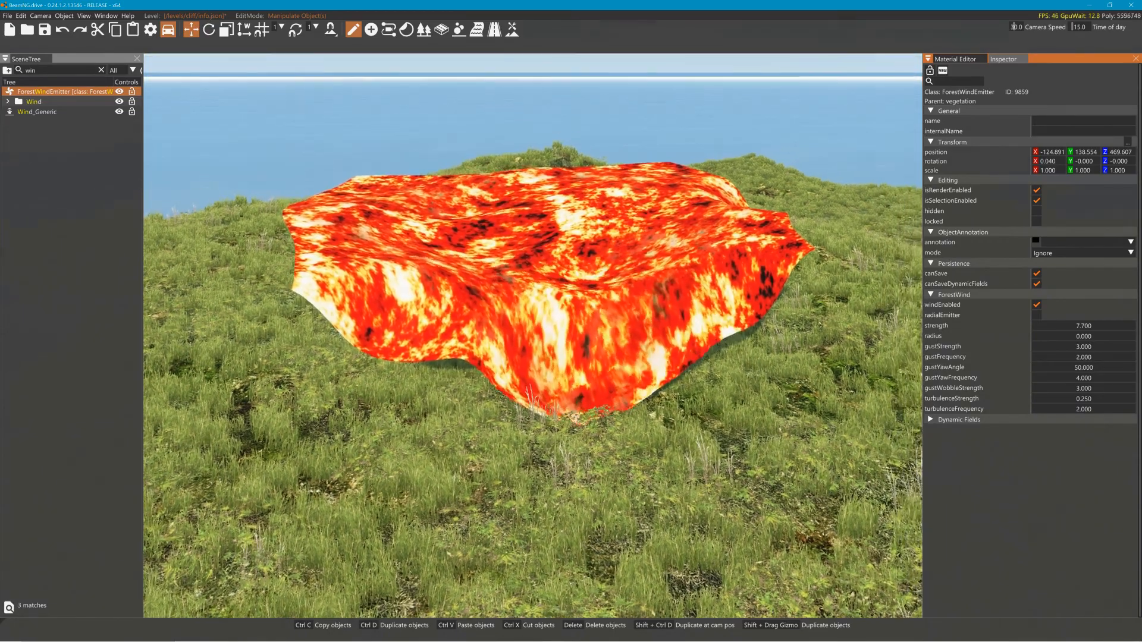
pyautogui.moveTo(727, 322); pyautogui.dragTo(727, 312, button='right')
pyautogui.press('s')
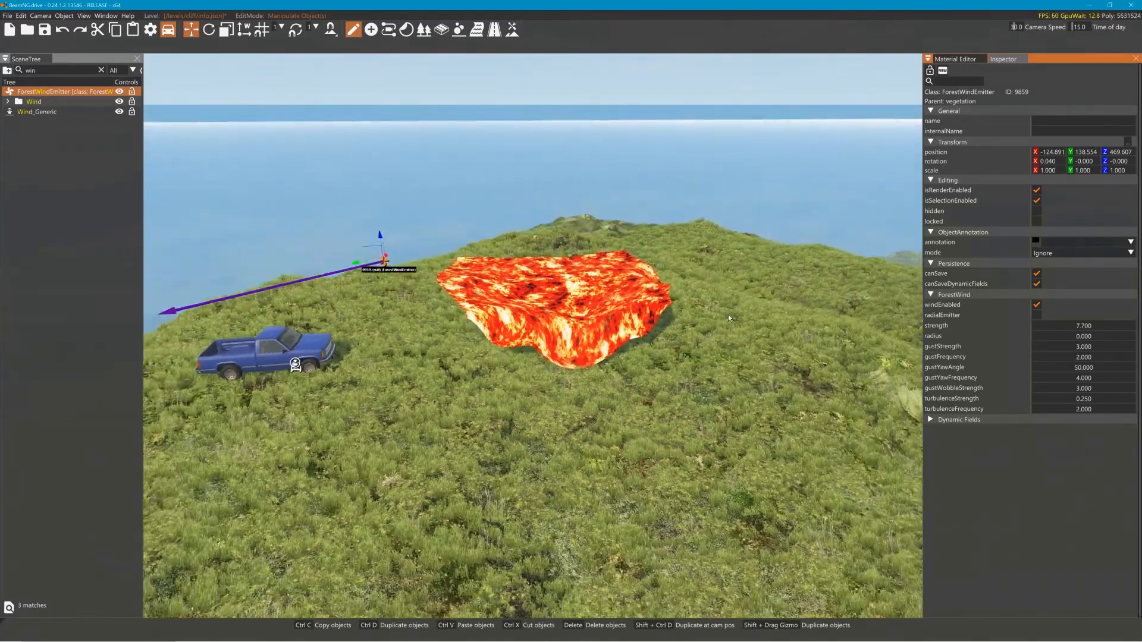
pyautogui.press('s')
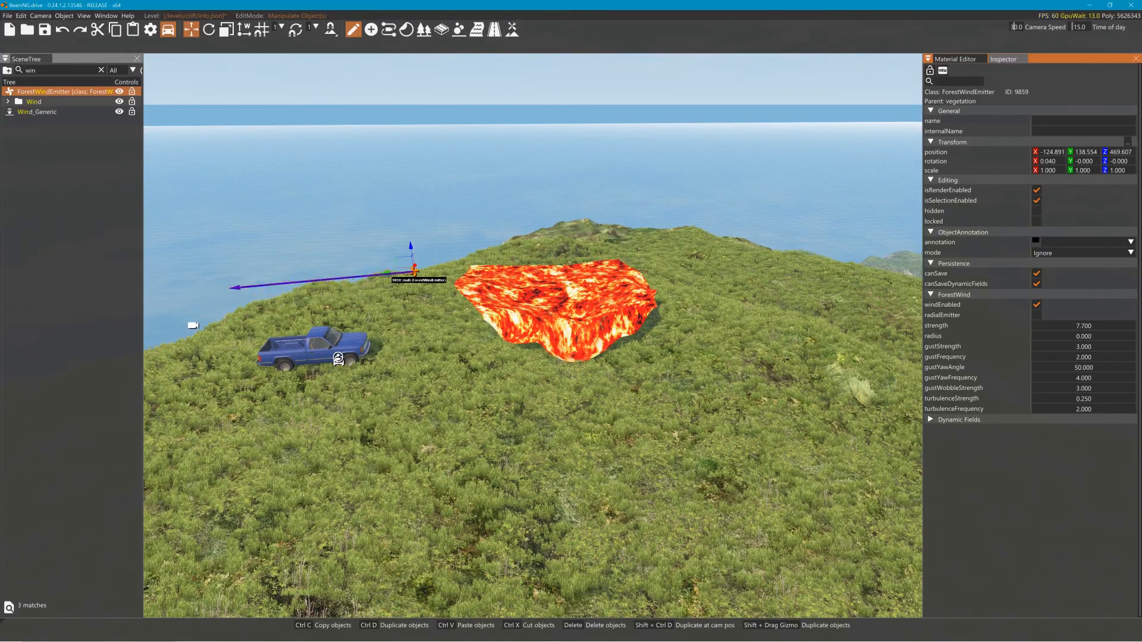
pyautogui.press('w')
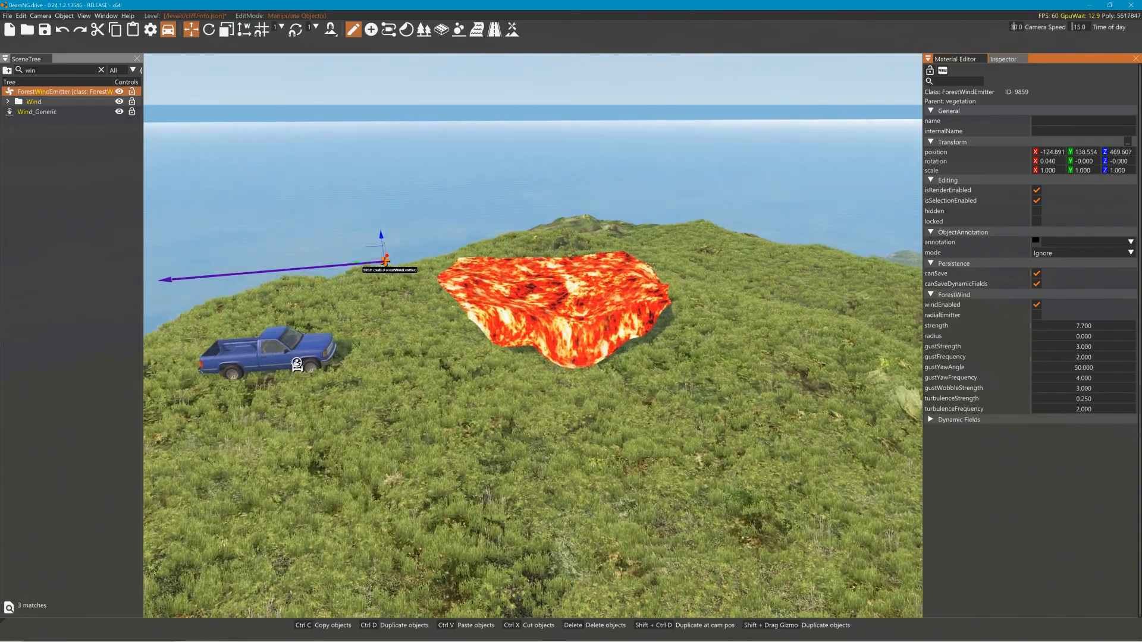
pyautogui.press('w')
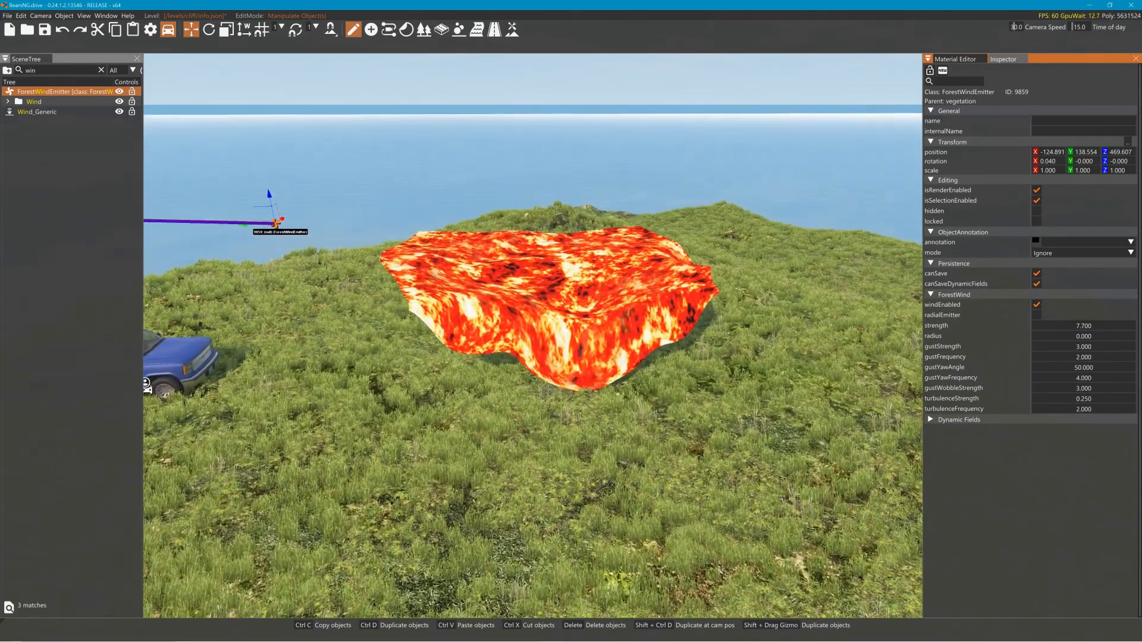
pyautogui.press('s')
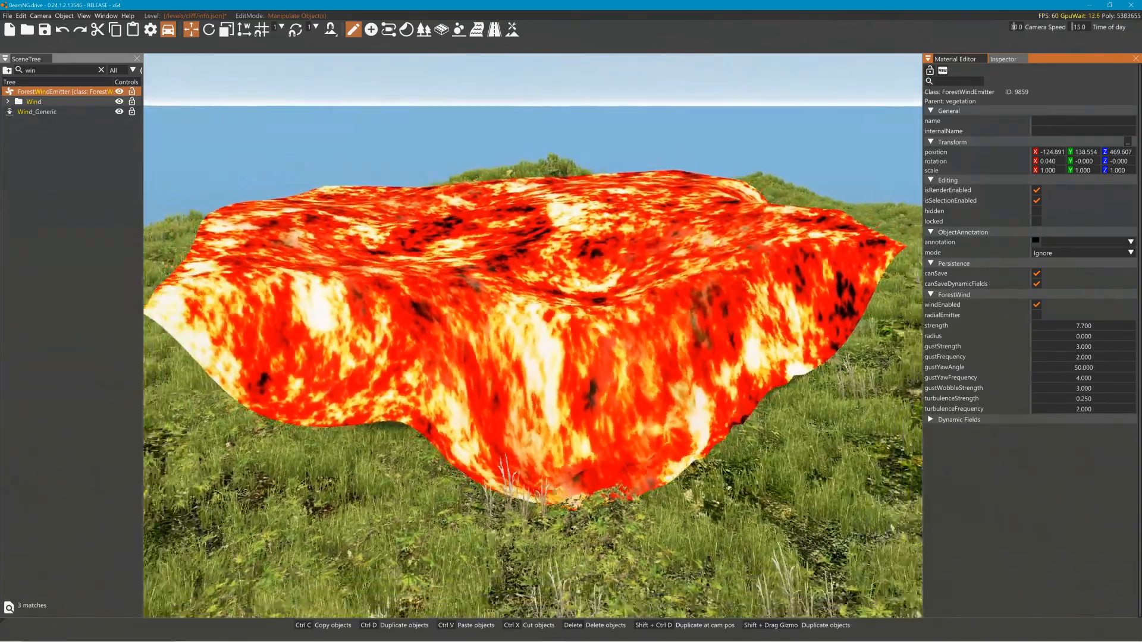
pyautogui.press('w')
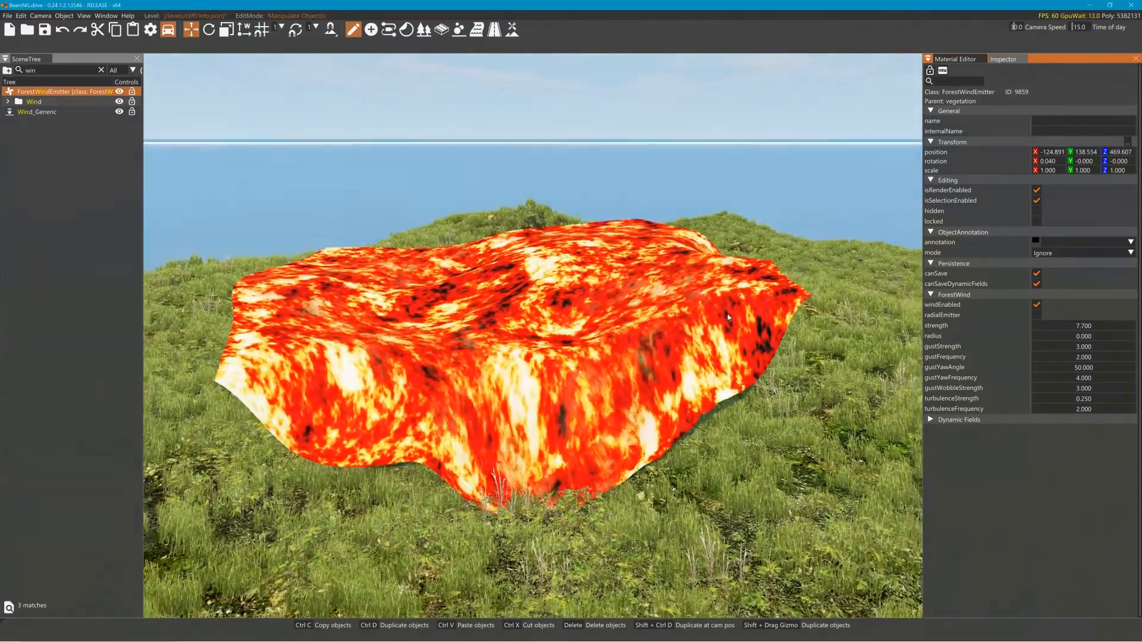
pyautogui.press('s')
pyautogui.press('d')
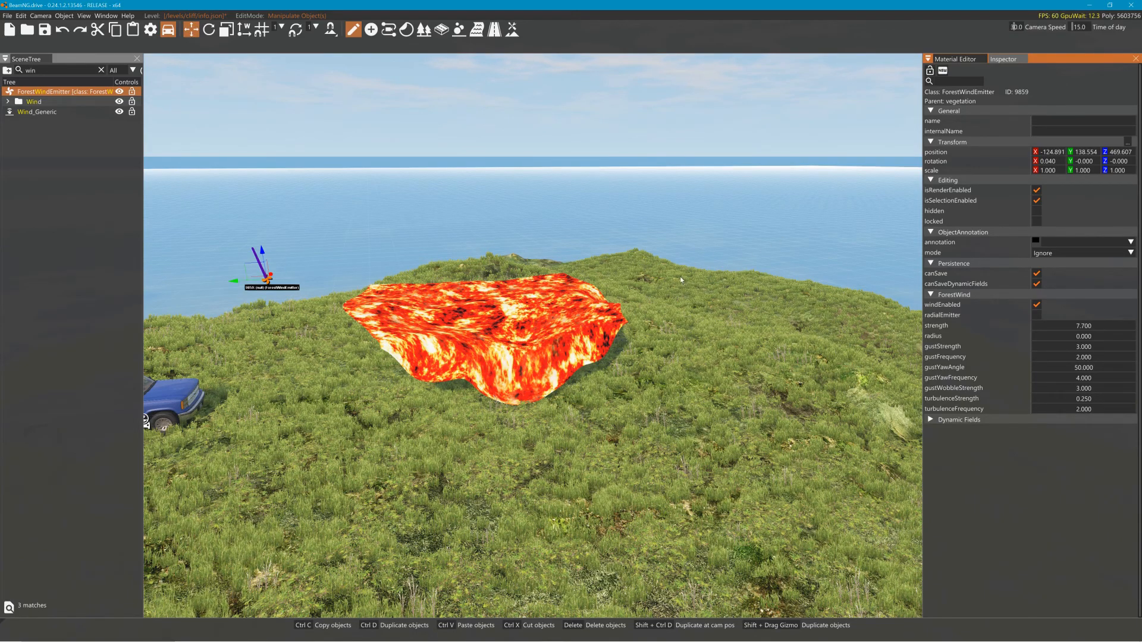
# Step: Raise the ForestWindEmitter's strength to 52.8 while viewing the lava mesh's side up close
pyautogui.press('w')
pyautogui.moveTo(1064, 320); pyautogui.dragTo(1113, 323)
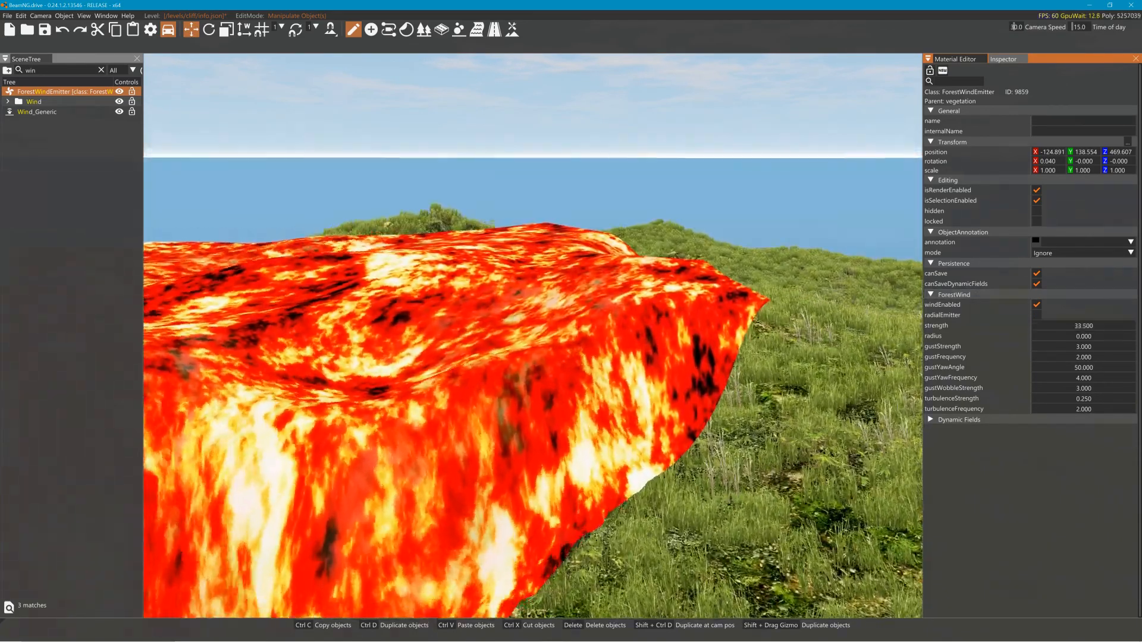
pyautogui.moveTo(711, 353); pyautogui.dragTo(511, 355, button='right')
pyautogui.press('d')
pyautogui.moveTo(1063, 326); pyautogui.dragTo(1135, 326)
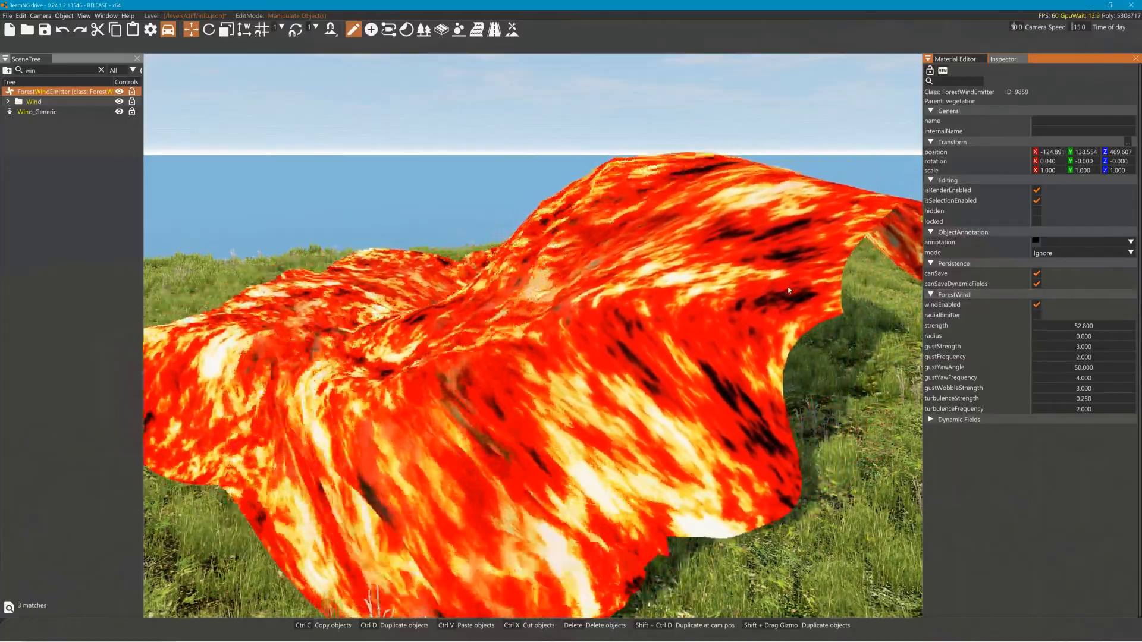
# Step: Examine how the lava mesh deforms under the stronger wind, comparing its motion at several distances from the camera
pyautogui.press('s')
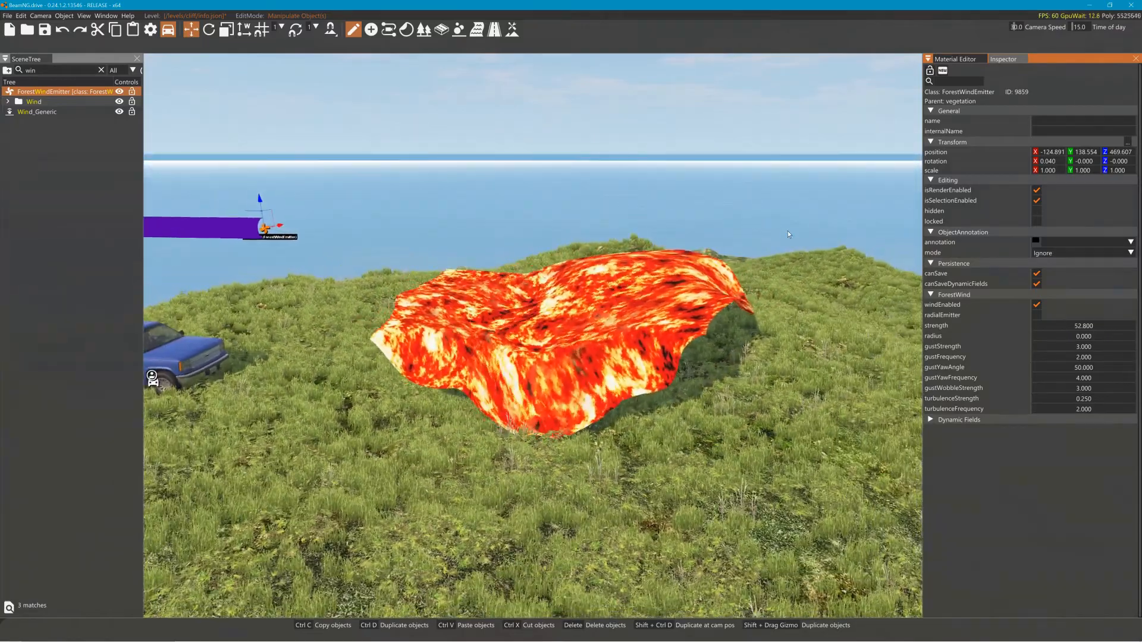
pyautogui.press('s')
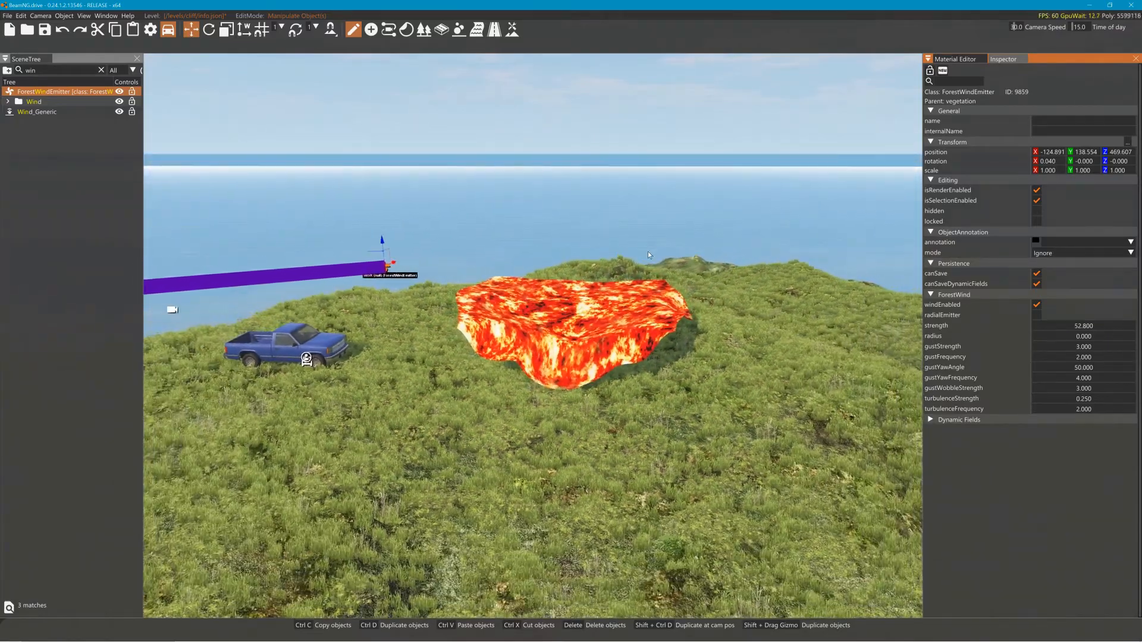
pyautogui.press('w')
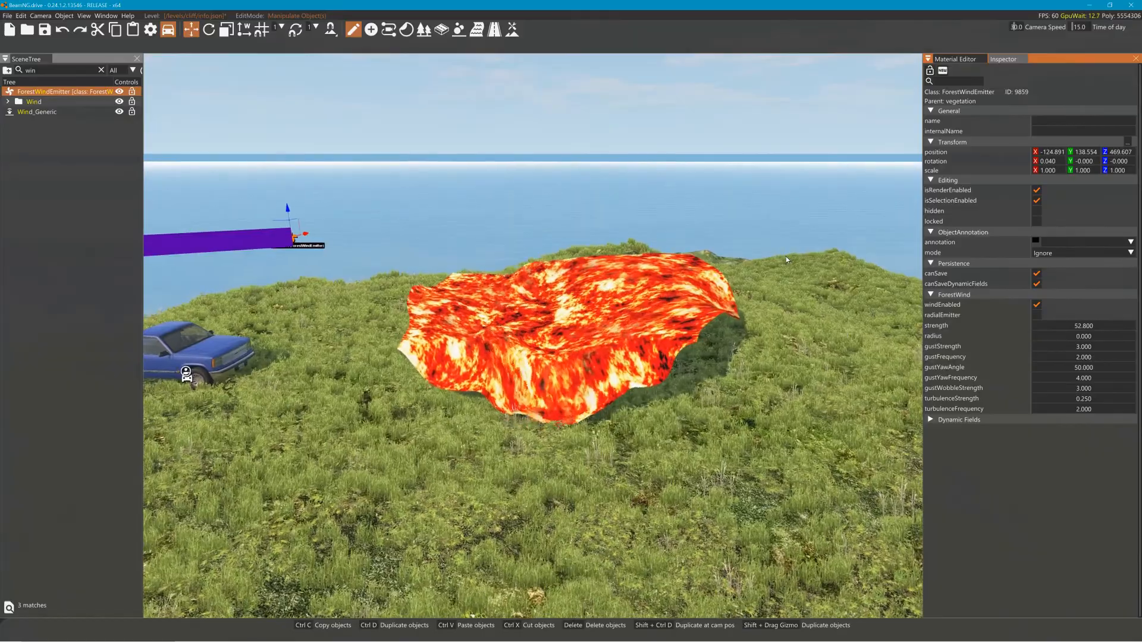
pyautogui.press('s')
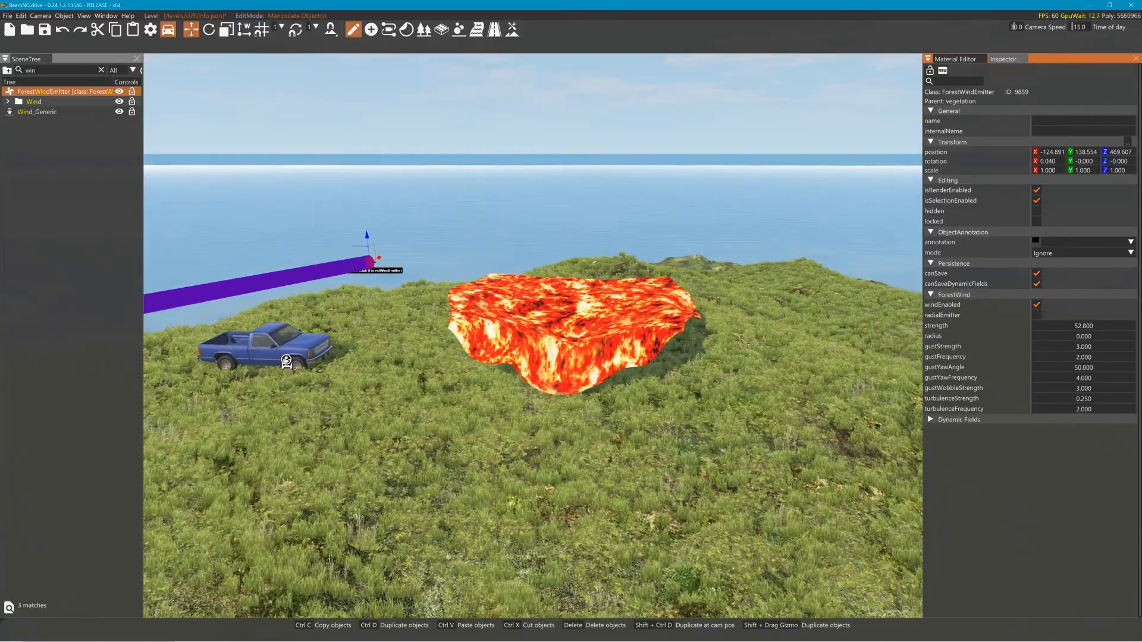
pyautogui.press('w')
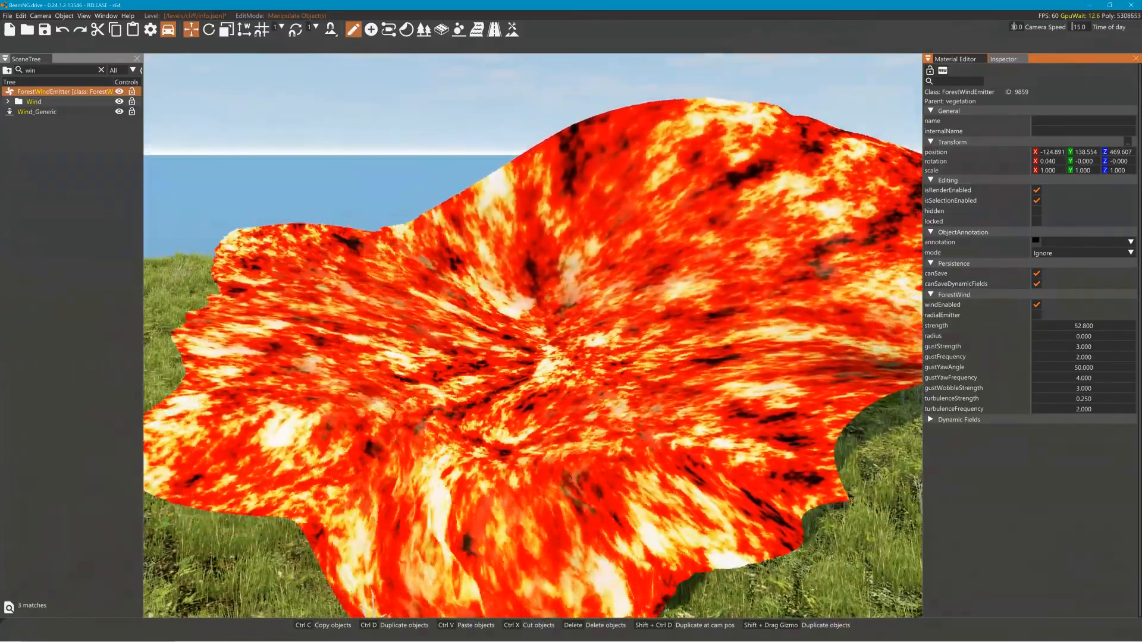
pyautogui.press('s')
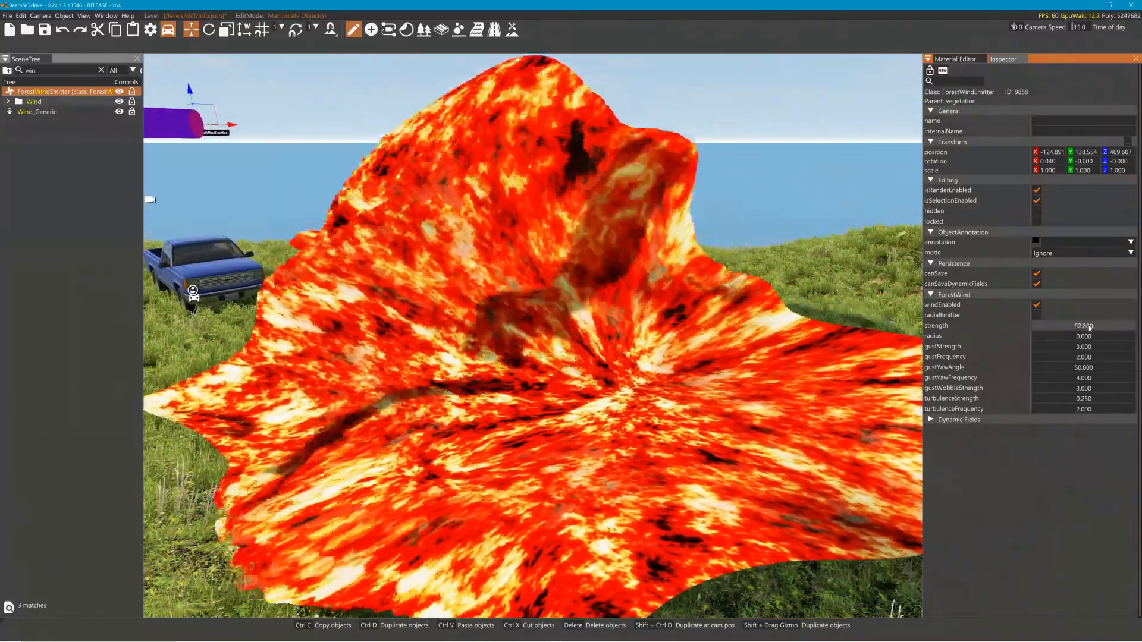
# Step: Set the ForestWindEmitter's strength to 3.9, its gustFrequency to 19.2 and its gustYawAngle to 30
pyautogui.moveTo(1089, 328); pyautogui.dragTo(961, 333)
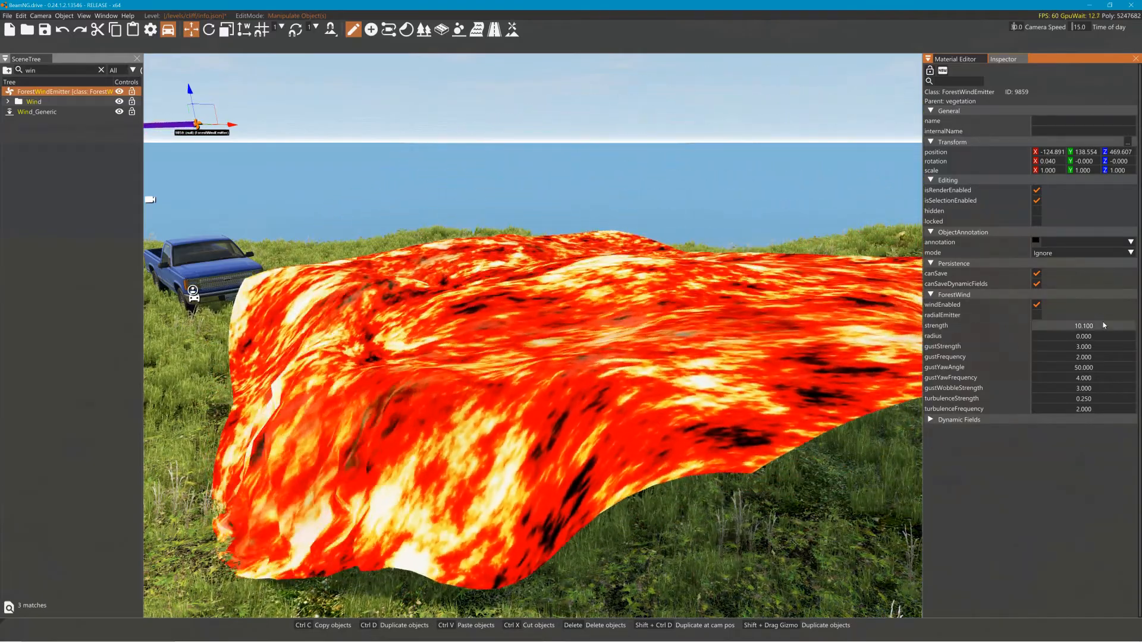
pyautogui.moveTo(1105, 326); pyautogui.dragTo(1082, 330)
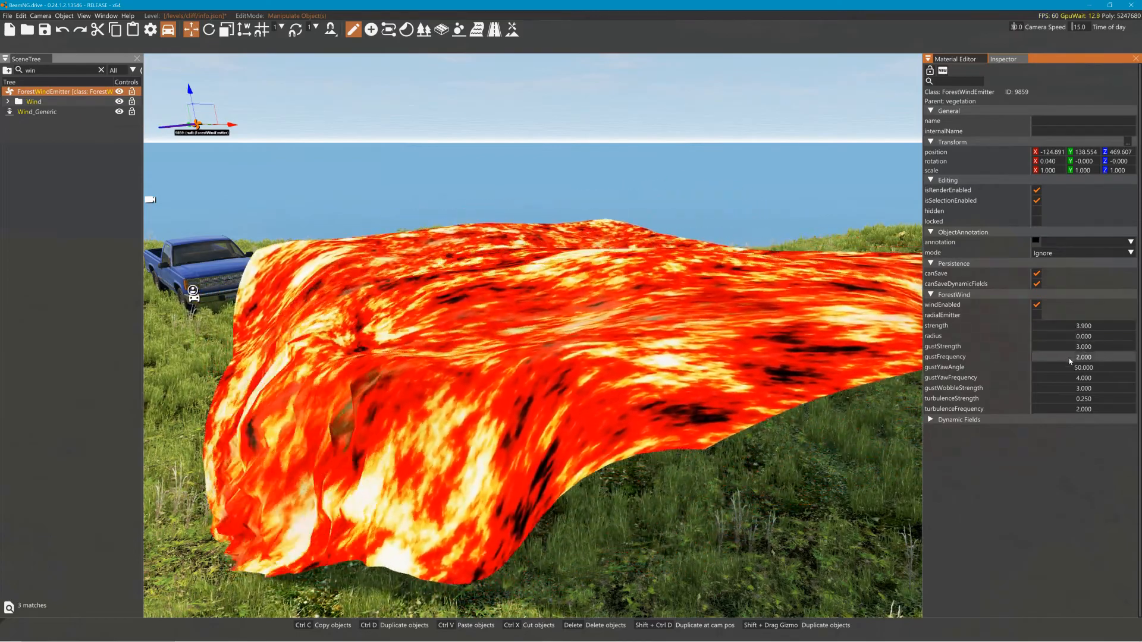
pyautogui.moveTo(1070, 361); pyautogui.dragTo(1115, 359)
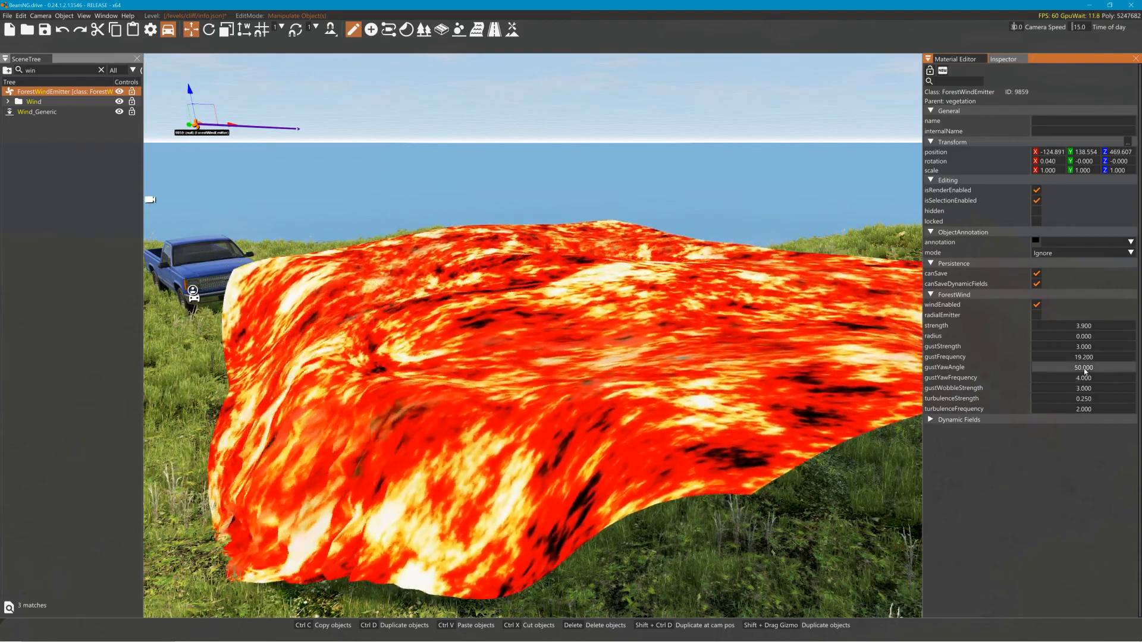
pyautogui.moveTo(1085, 372); pyautogui.dragTo(1034, 370)
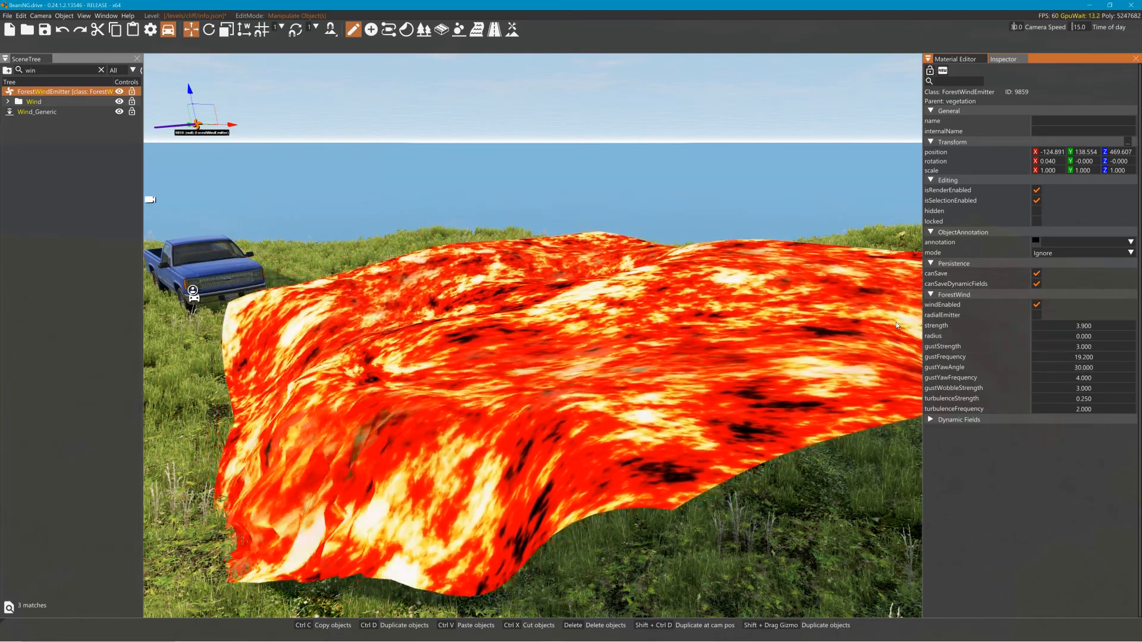
# Step: Clear the scene tree filter and move the blue pickup onto the lava mesh's upper surface
pyautogui.moveTo(896, 326); pyautogui.dragTo(676, 285, button='right')
pyautogui.press('w')
pyautogui.press('s')
pyautogui.press('a')
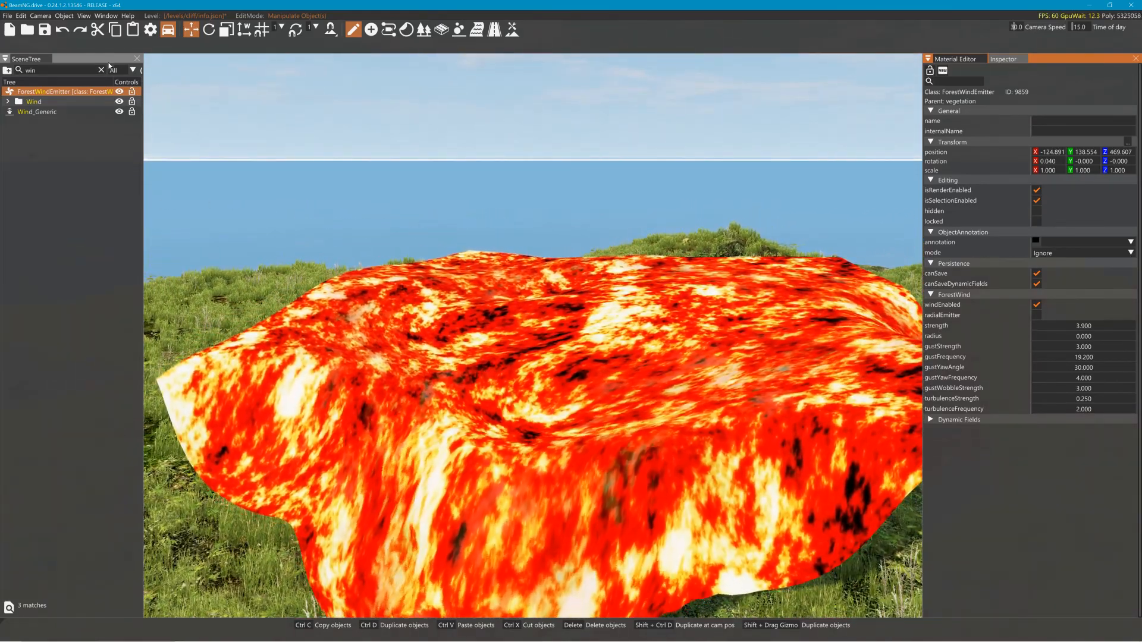
pyautogui.click(100, 70)
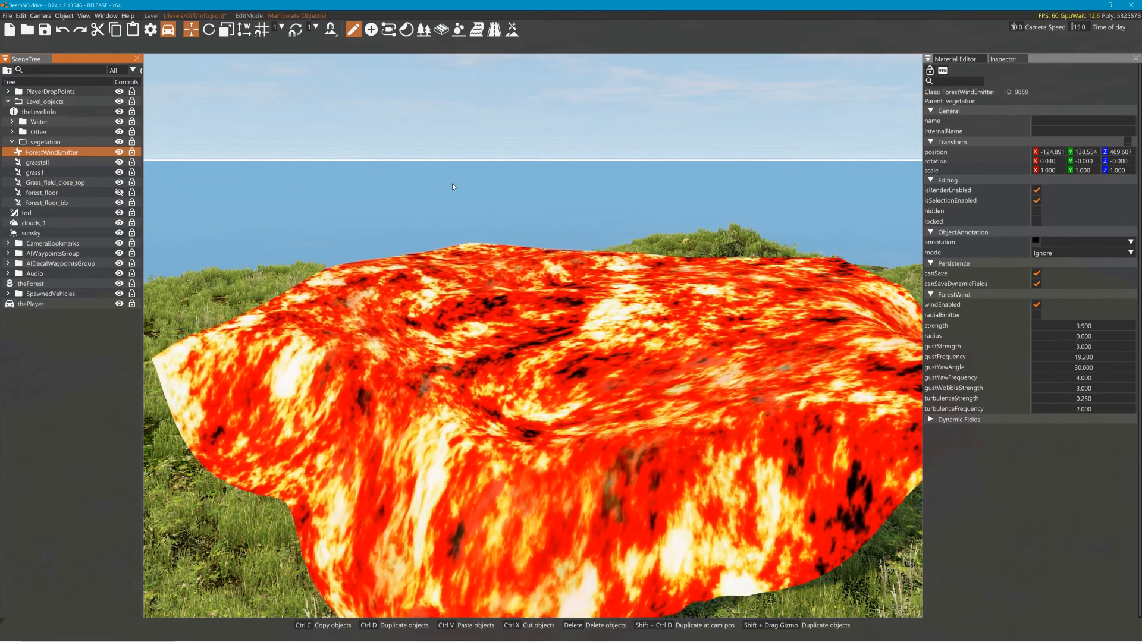
pyautogui.moveTo(495, 210); pyautogui.dragTo(416, 238, button='right')
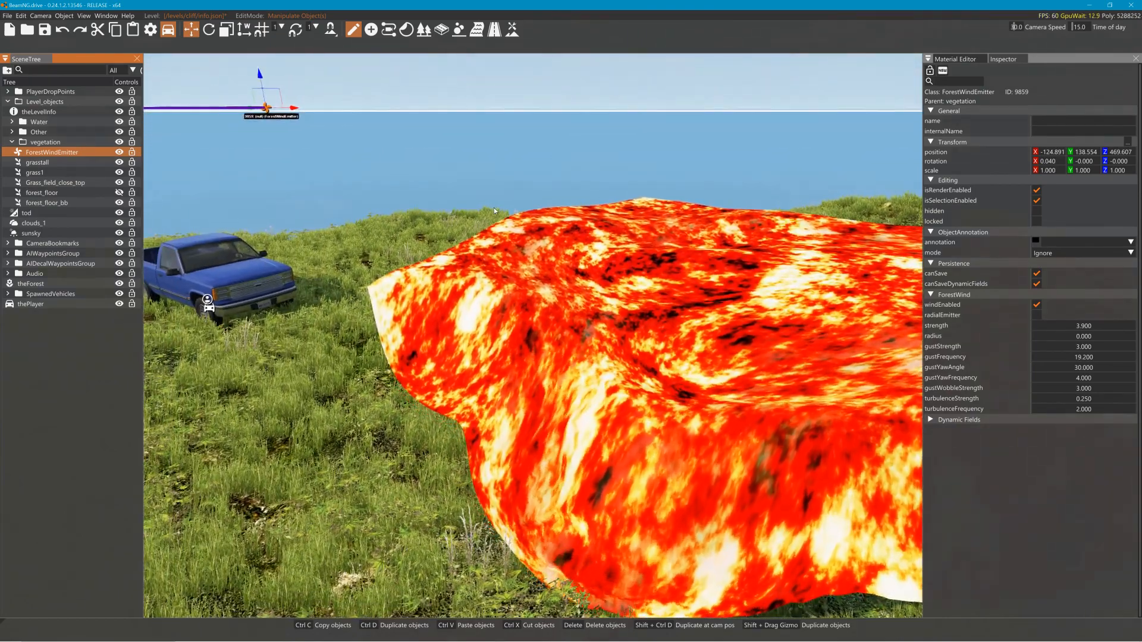
pyautogui.click(214, 308)
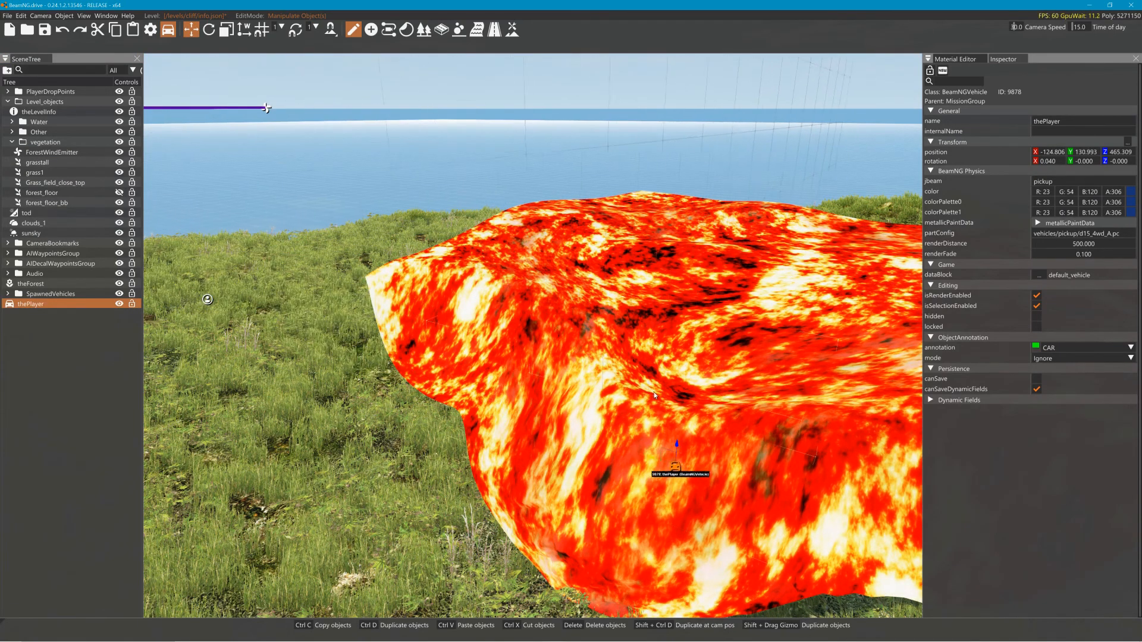
pyautogui.moveTo(748, 435); pyautogui.dragTo(766, 250)
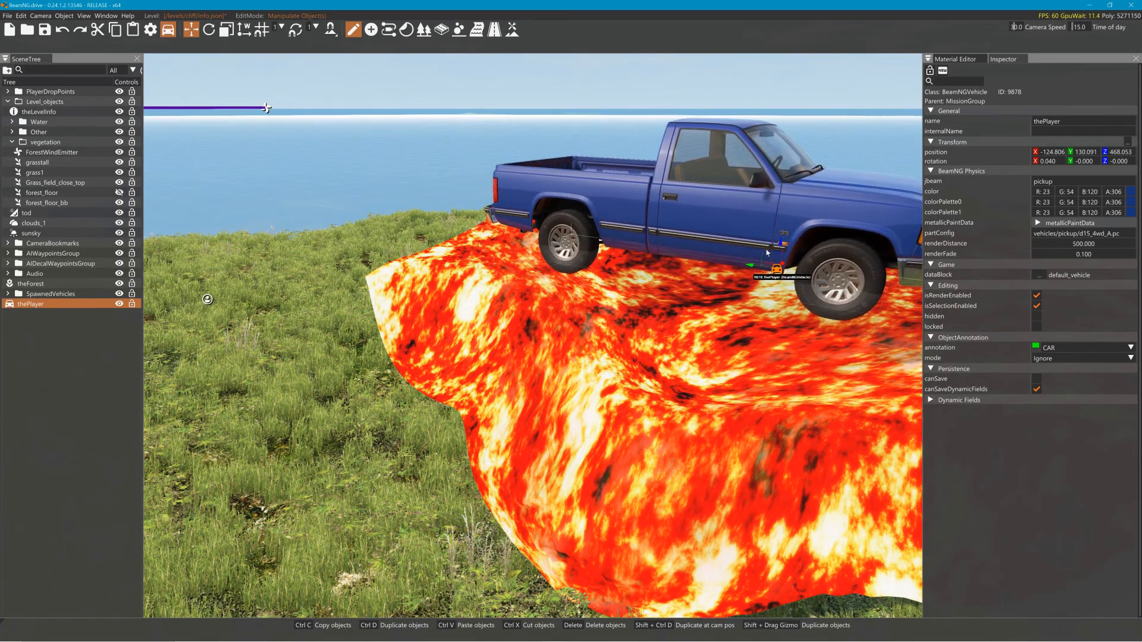
pyautogui.moveTo(763, 327); pyautogui.dragTo(758, 361, button='right')
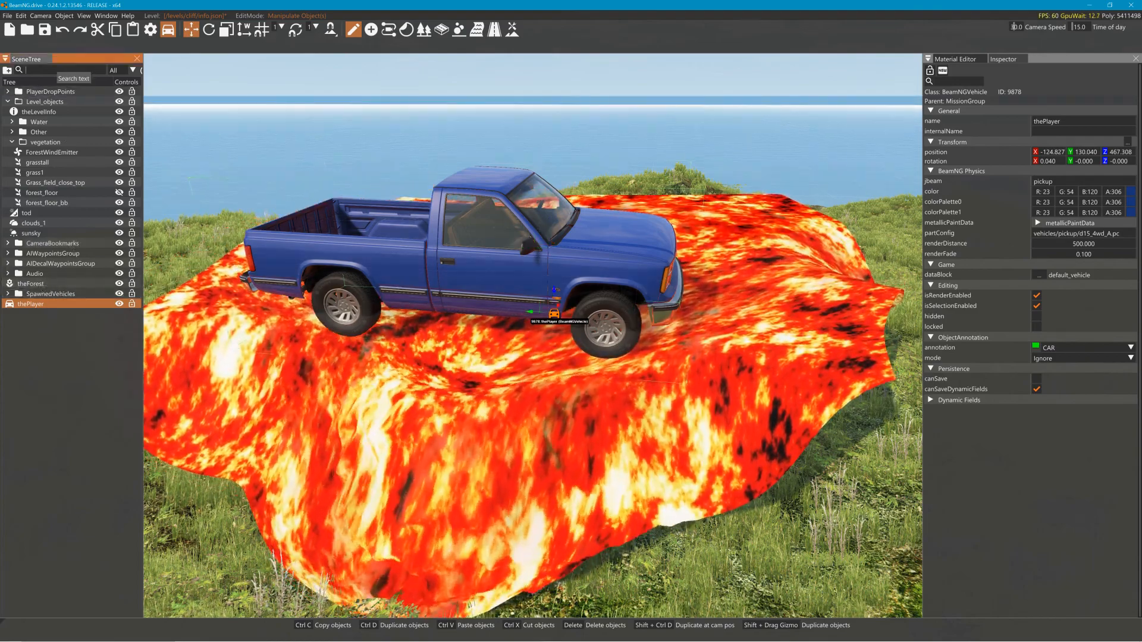
# Step: Set the ForestWindEmitter's strength to 27 and turn on the static collision display in the GroundModel Debug window
pyautogui.click(49, 153)
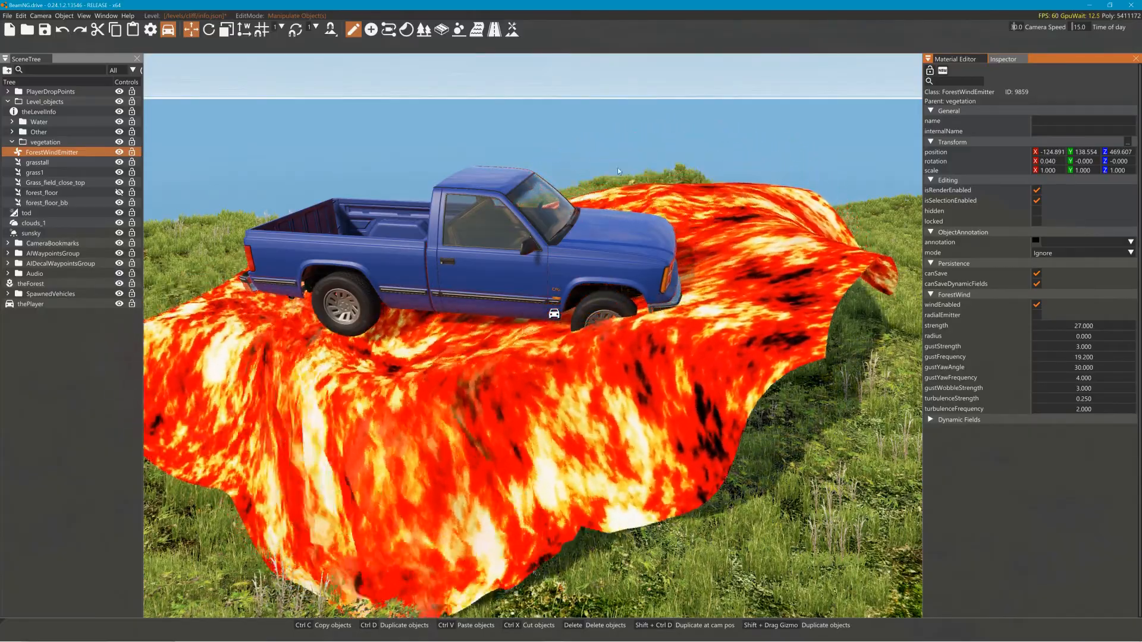
pyautogui.click(106, 15)
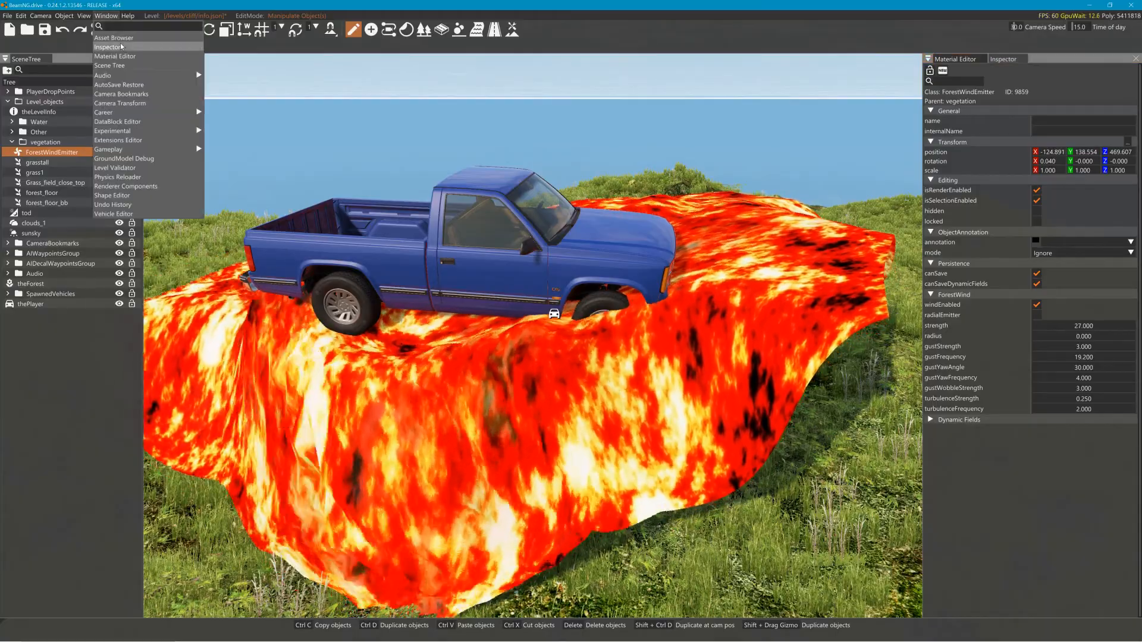
pyautogui.click(141, 158)
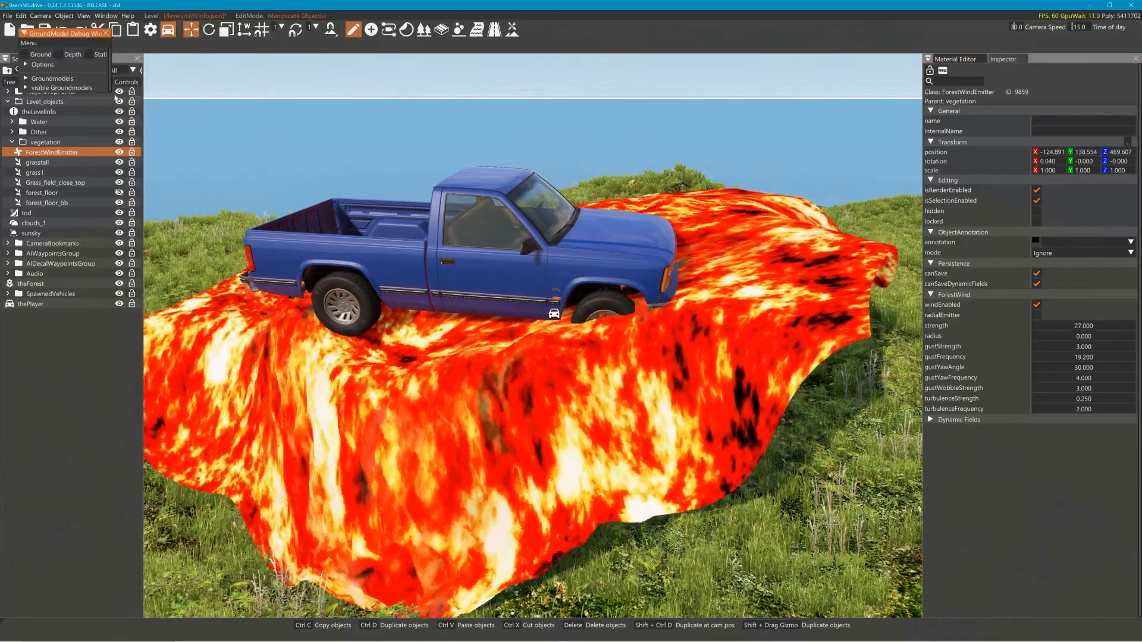
pyautogui.click(89, 55)
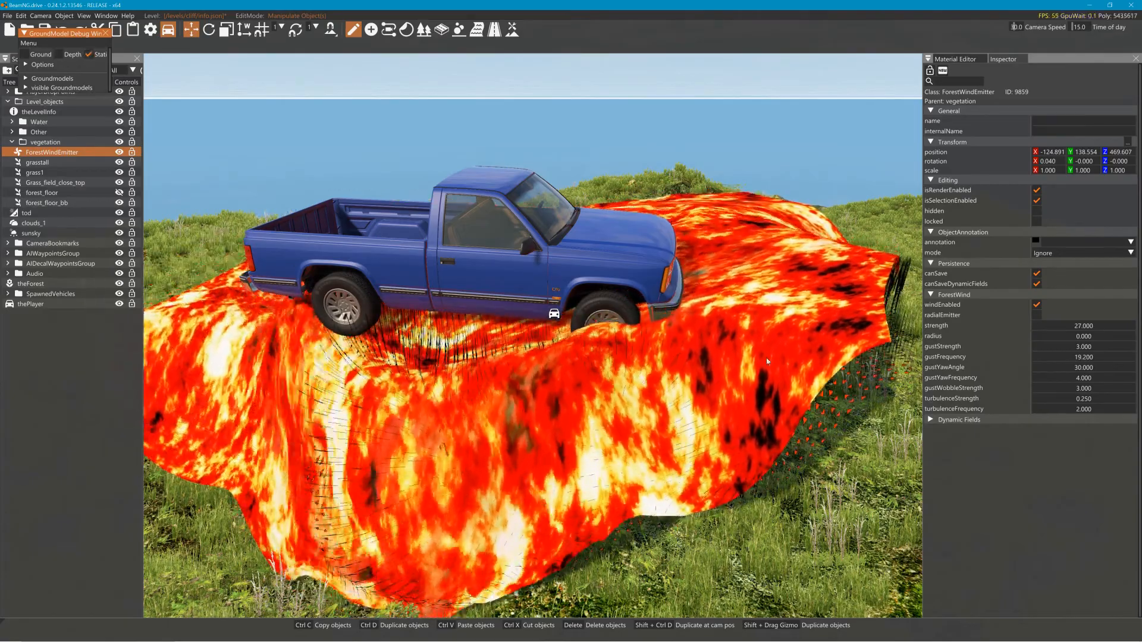
# Step: Examine the static collision markers around the pickup and along the lava mesh's edges against the moving surface
pyautogui.press('s')
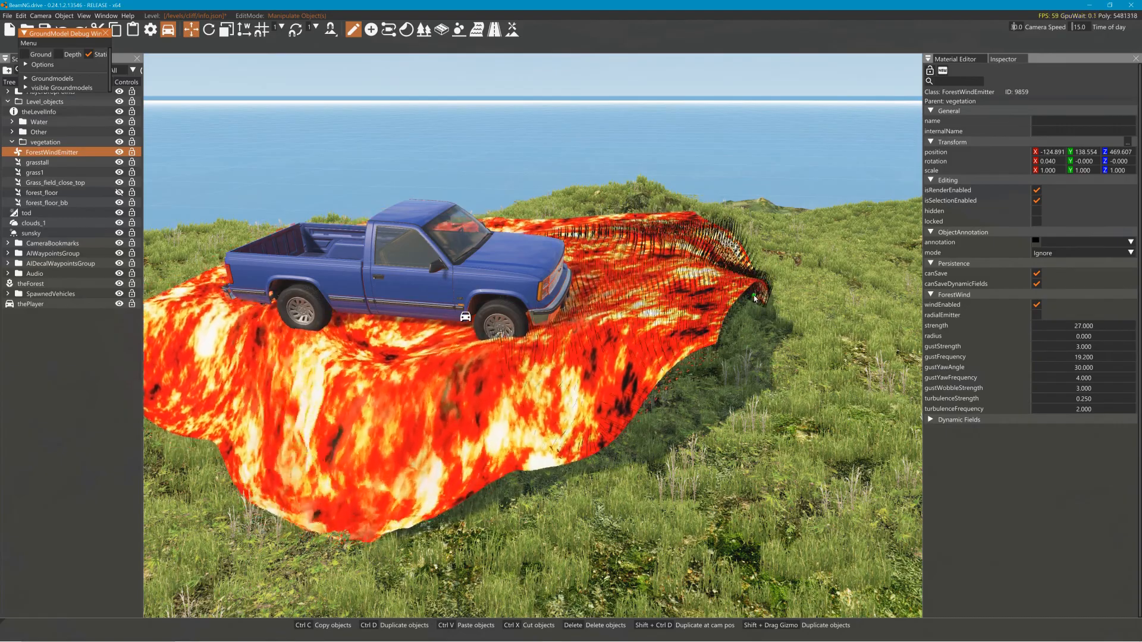
pyautogui.moveTo(579, 326); pyautogui.dragTo(393, 312, button='right')
pyautogui.press('w')
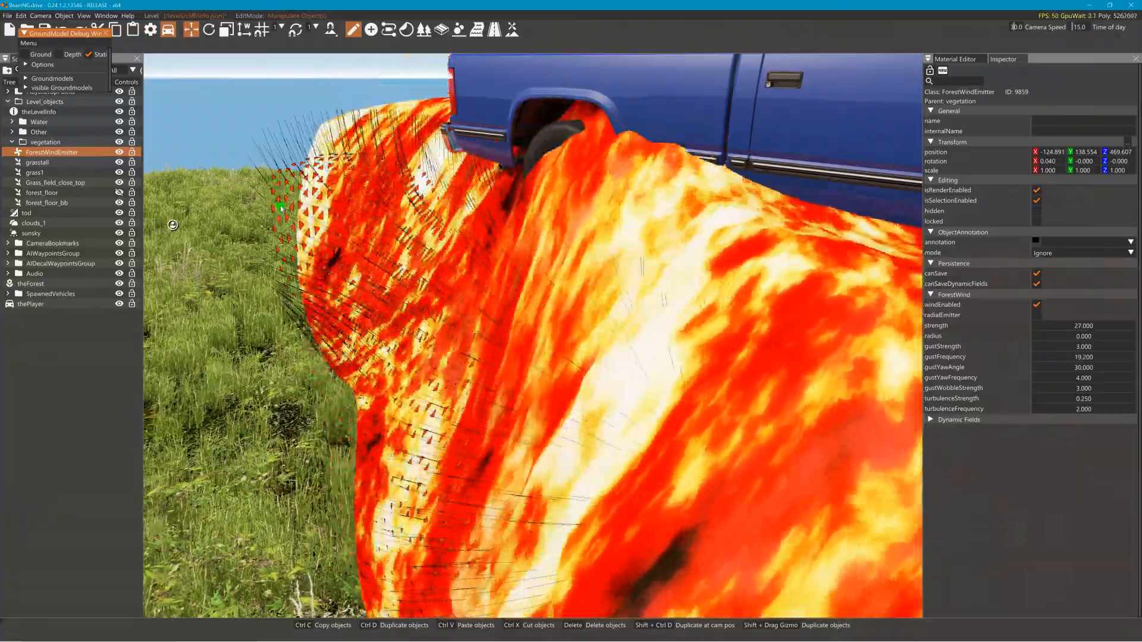
pyautogui.press('s')
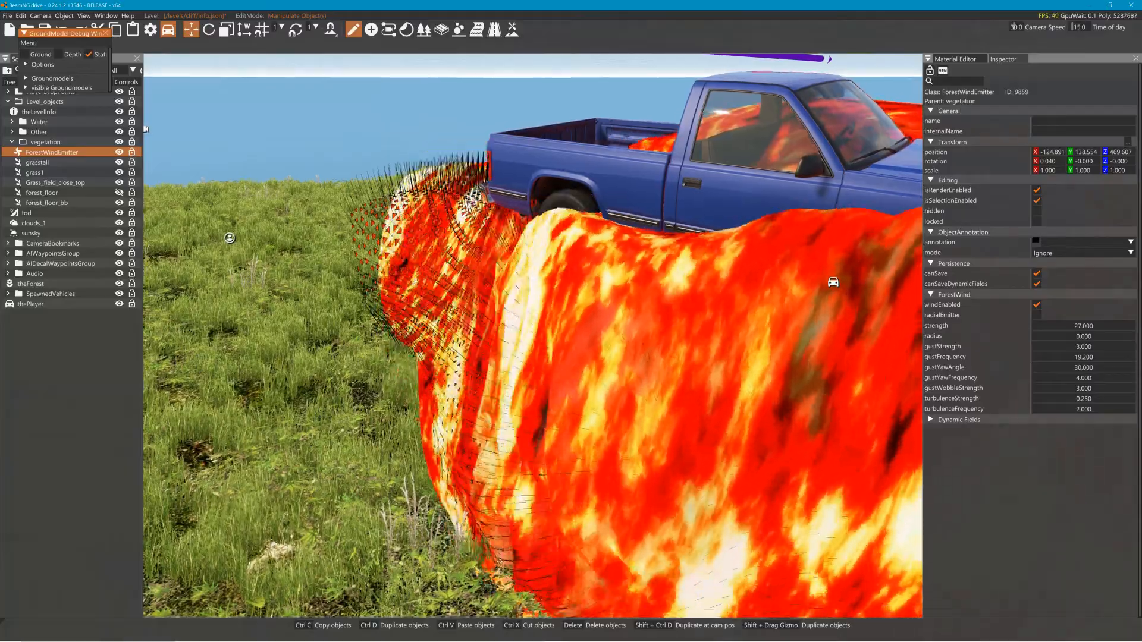
pyautogui.press('s')
pyautogui.moveTo(620, 276); pyautogui.dragTo(738, 266, button='right')
pyautogui.press('s')
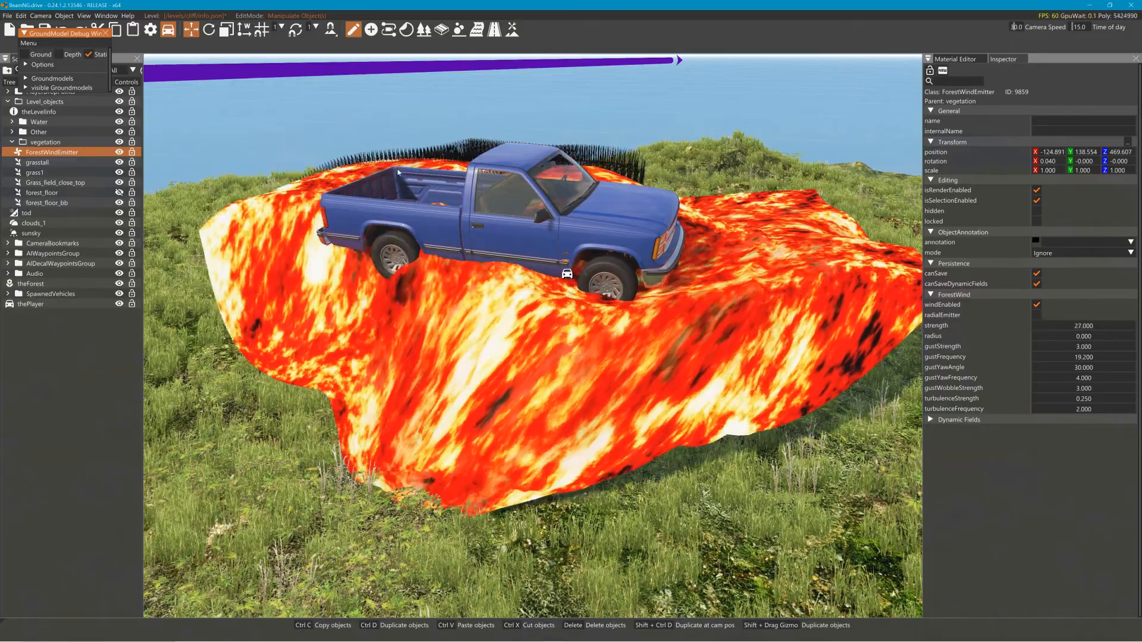
# Step: Turn off the static collision display, close the GroundModel Debug window and return to driving the pickup
pyautogui.click(88, 55)
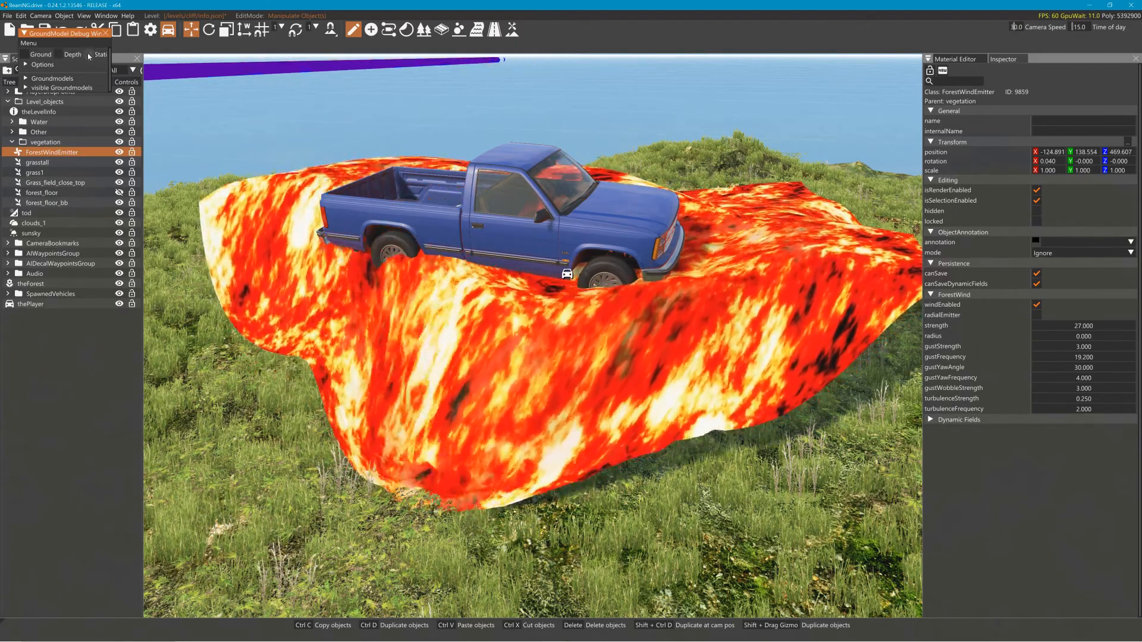
pyautogui.click(106, 33)
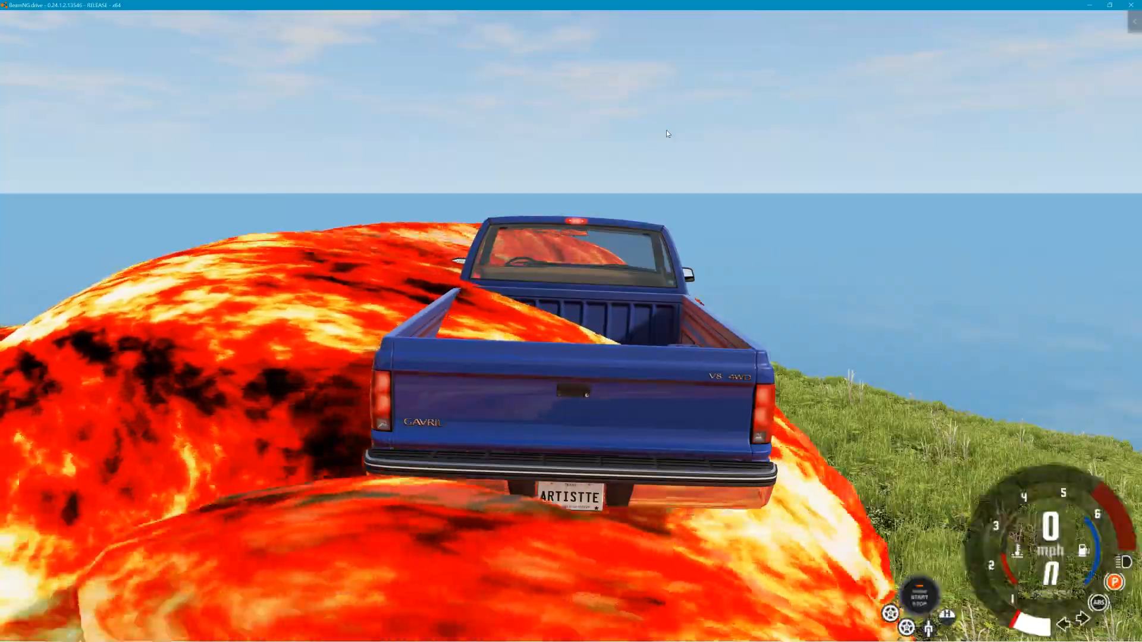
pyautogui.press('F11')
# Step: Examine the pickup on the moving lava mesh from outside, on foot and from the driver's seat
pyautogui.moveTo(667, 148); pyautogui.dragTo(798, 186, button='right')
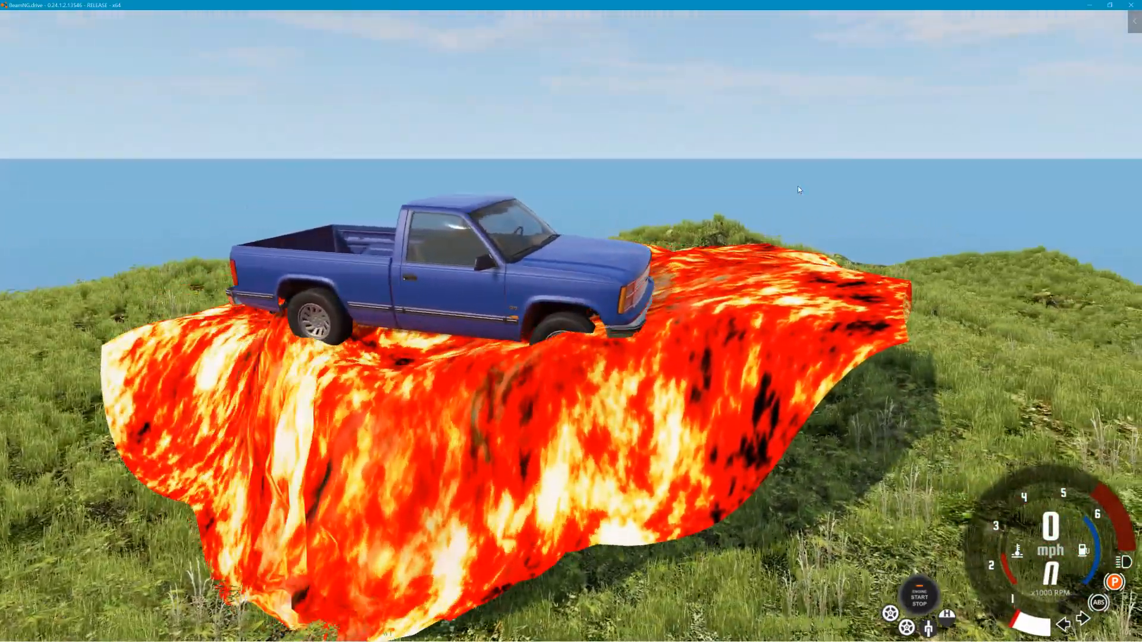
pyautogui.press('f')
pyautogui.press('f')
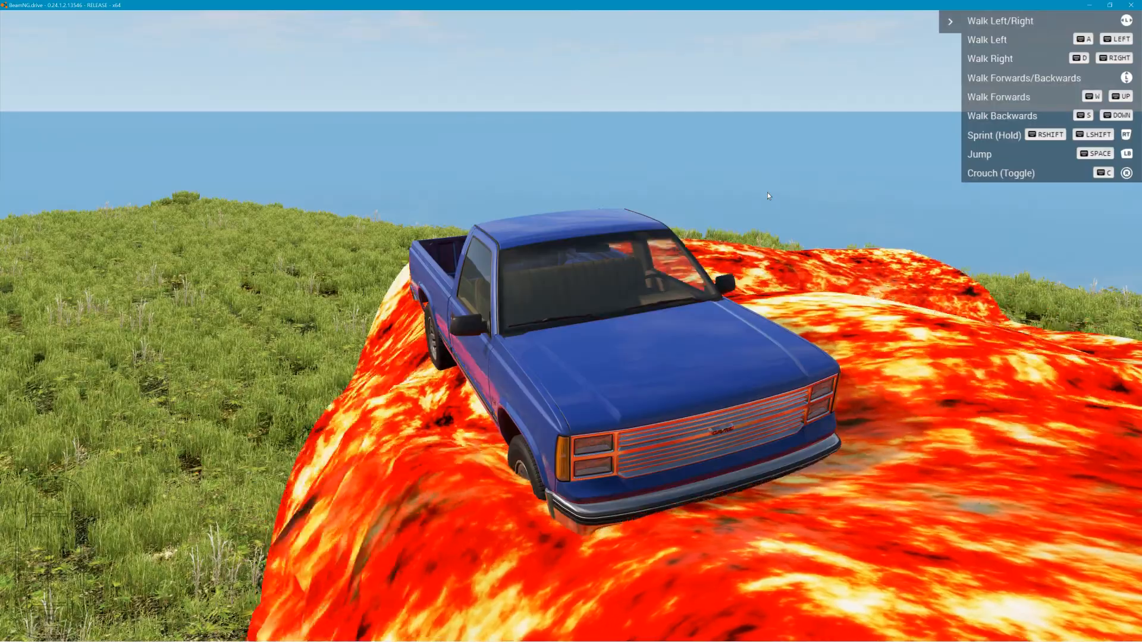
pyautogui.press('c')
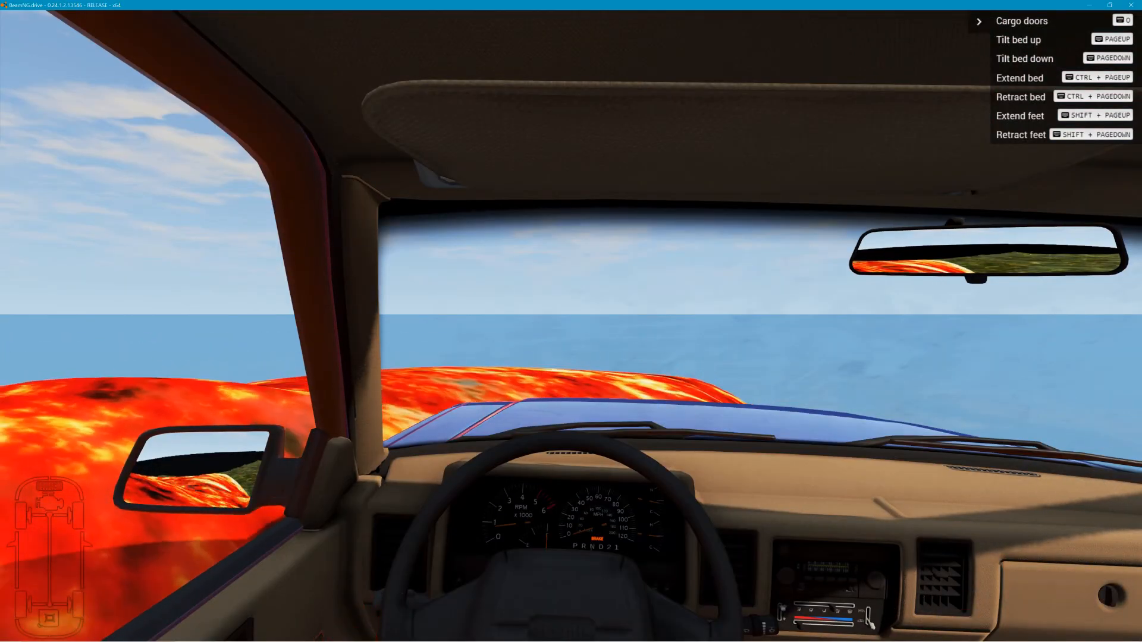
pyautogui.press('c')
pyautogui.press('c')
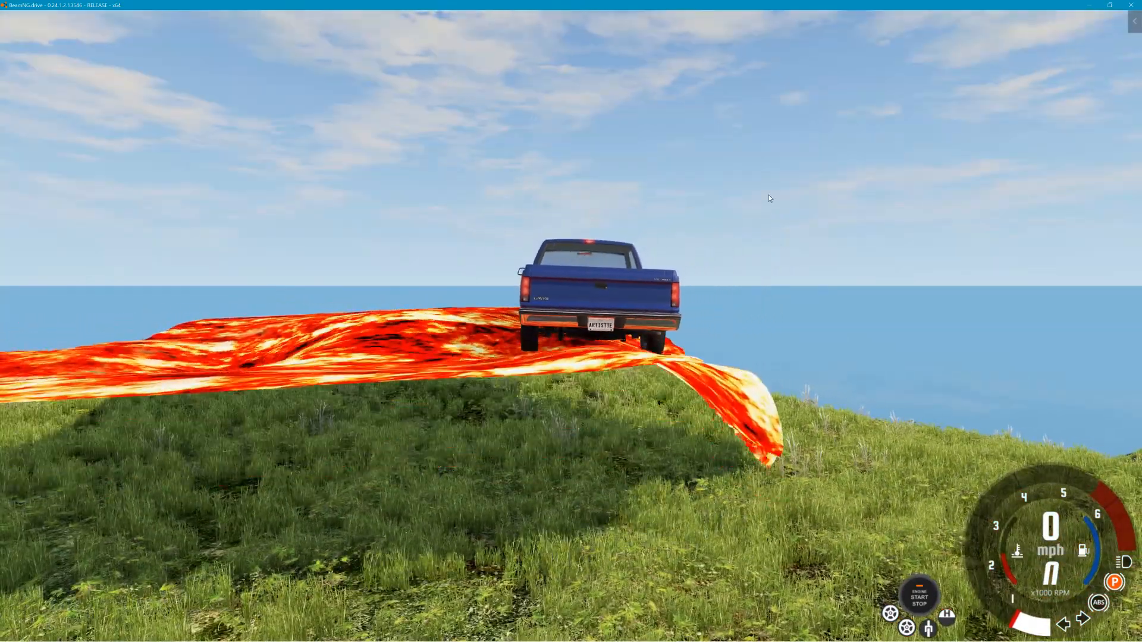
pyautogui.hotkey('ctrl', 'e')
pyautogui.hotkey('ctrl', 'e')
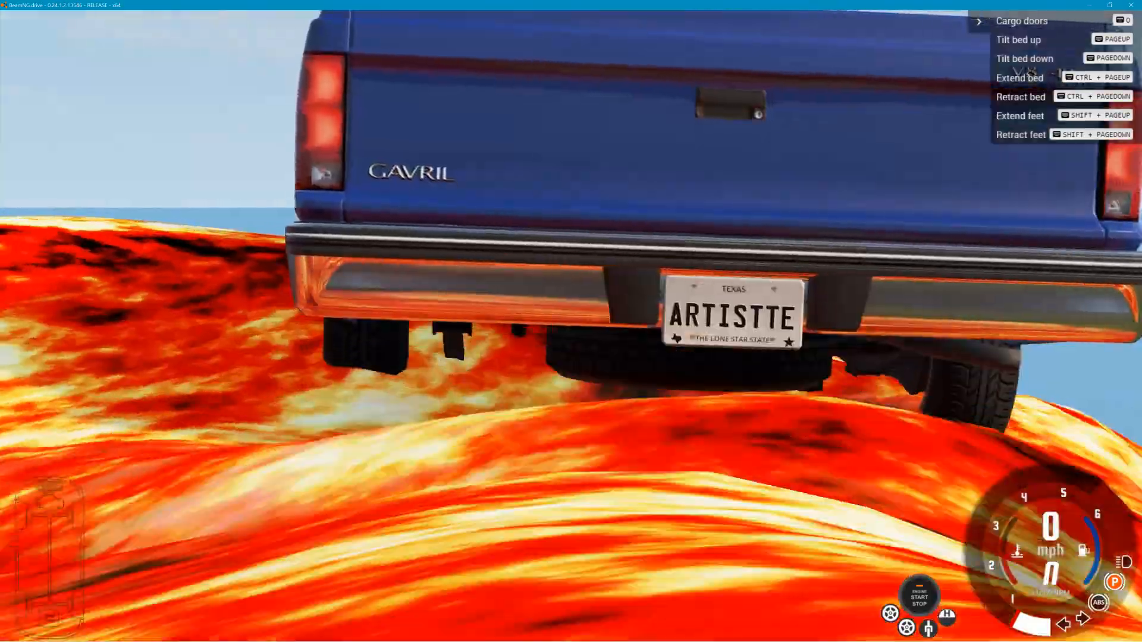
pyautogui.press('c')
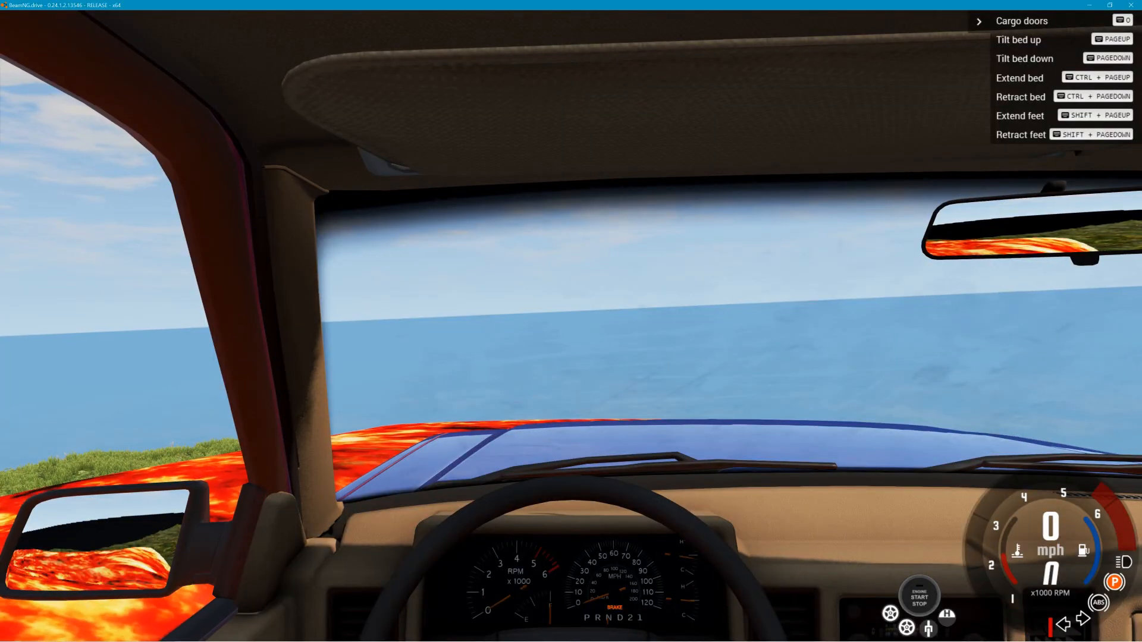
pyautogui.press('c')
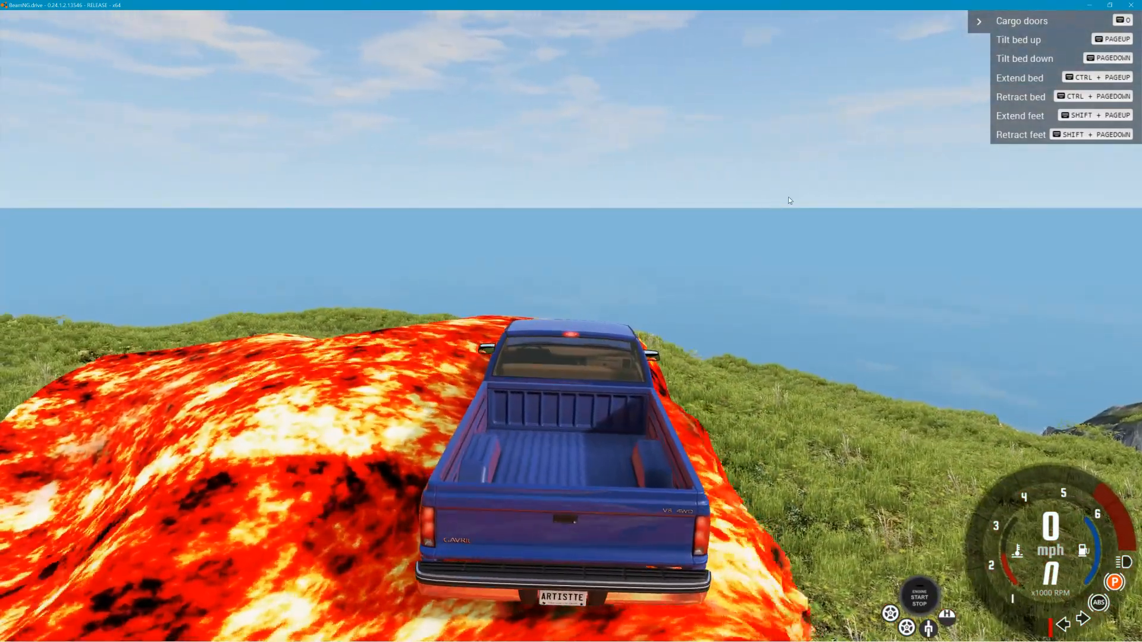
# Step: Turn on the pickup's headlights and view it on the lava alternately from behind and from the side
pyautogui.press('n')
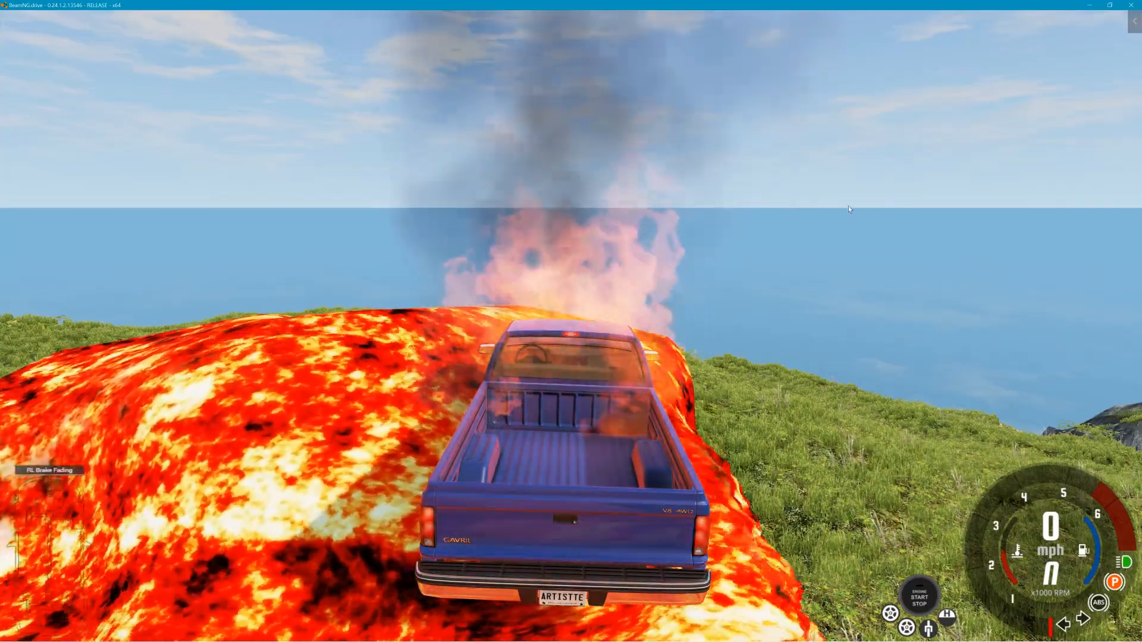
pyautogui.moveTo(860, 210); pyautogui.dragTo(859, 208, button='right')
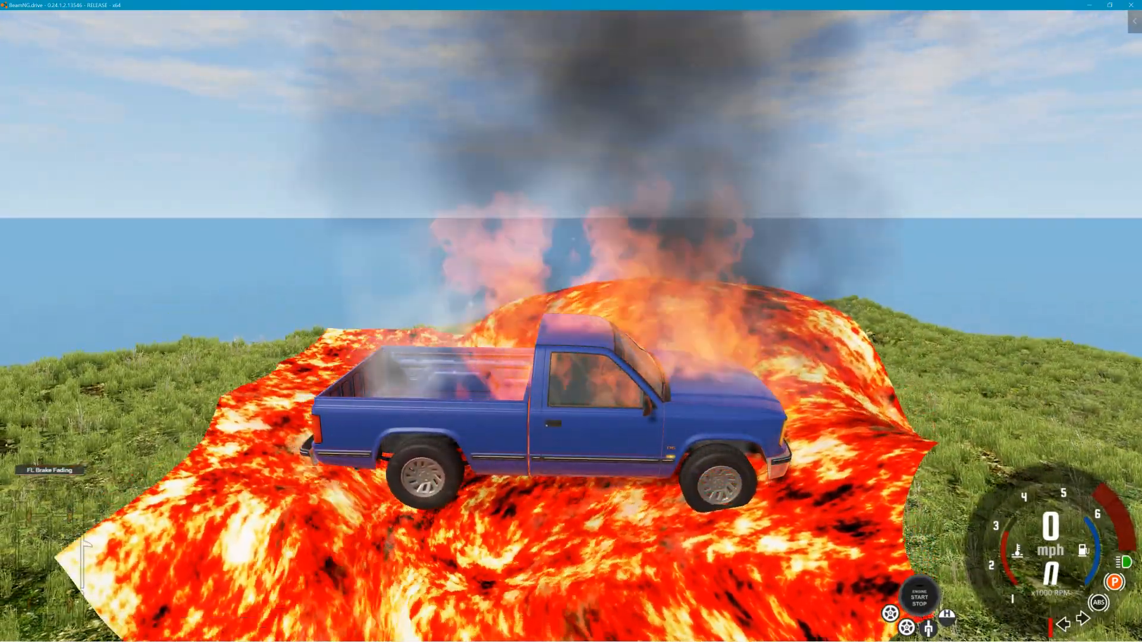
pyautogui.moveTo(859, 209); pyautogui.dragTo(860, 207, button='right')
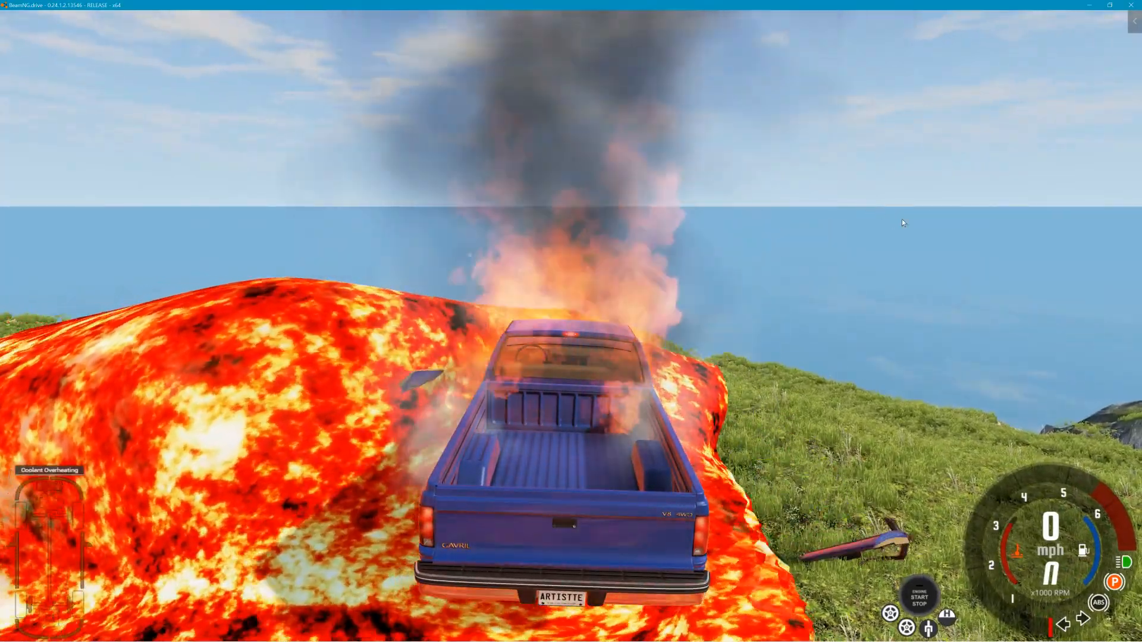
pyautogui.moveTo(903, 220); pyautogui.dragTo(902, 220, button='right')
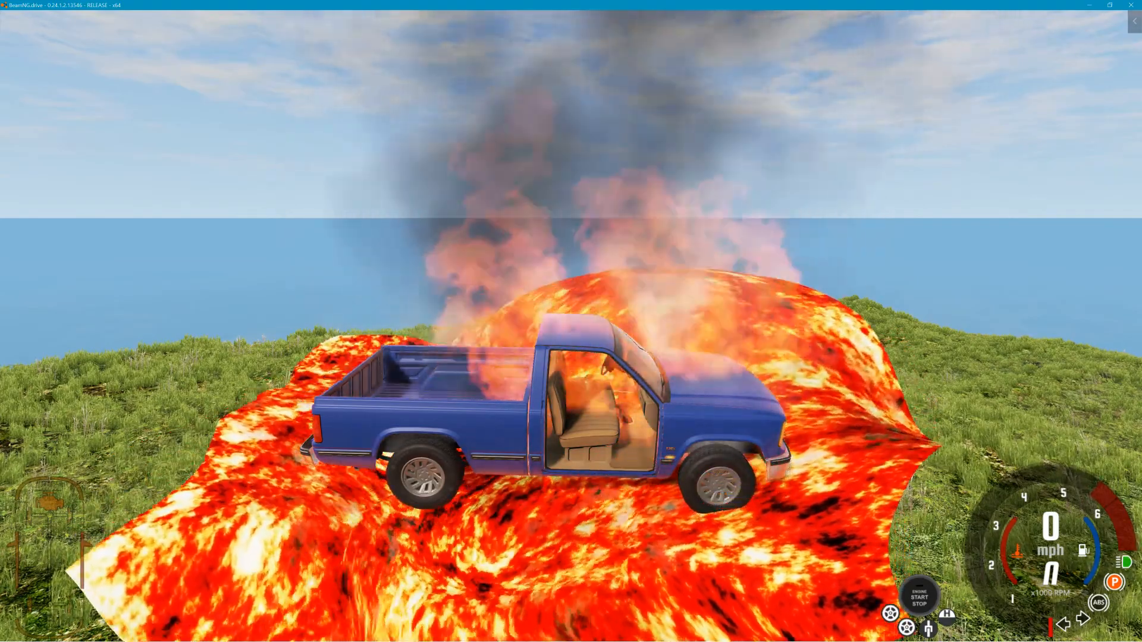
pyautogui.moveTo(901, 220); pyautogui.dragTo(903, 219, button='right')
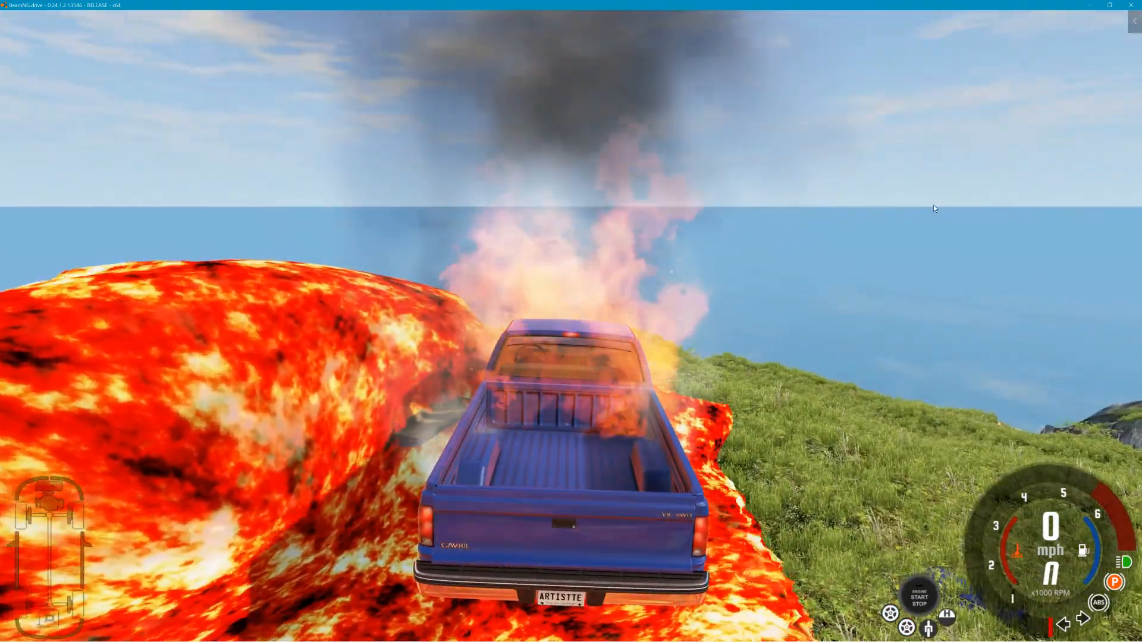
# Step: Switch to Blender and change the lava plane from Vertex Paint to Object Mode
pyautogui.hotkey('alt', 'Tab')
pyautogui.hotkey('alt', 'Tab')
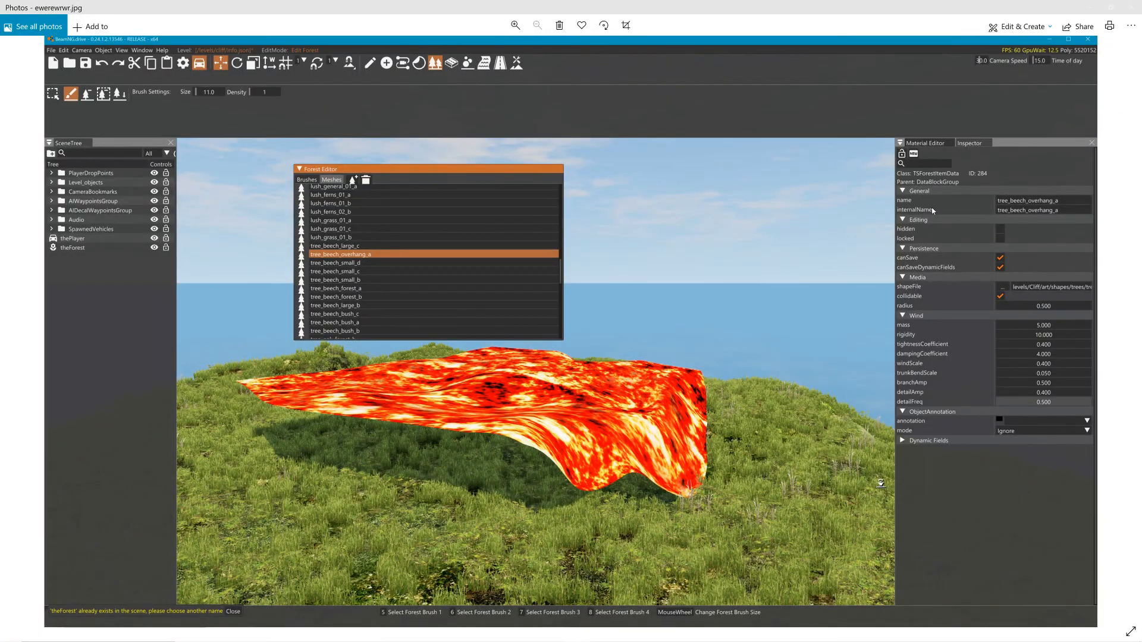
pyautogui.hotkey('alt', 'Tab')
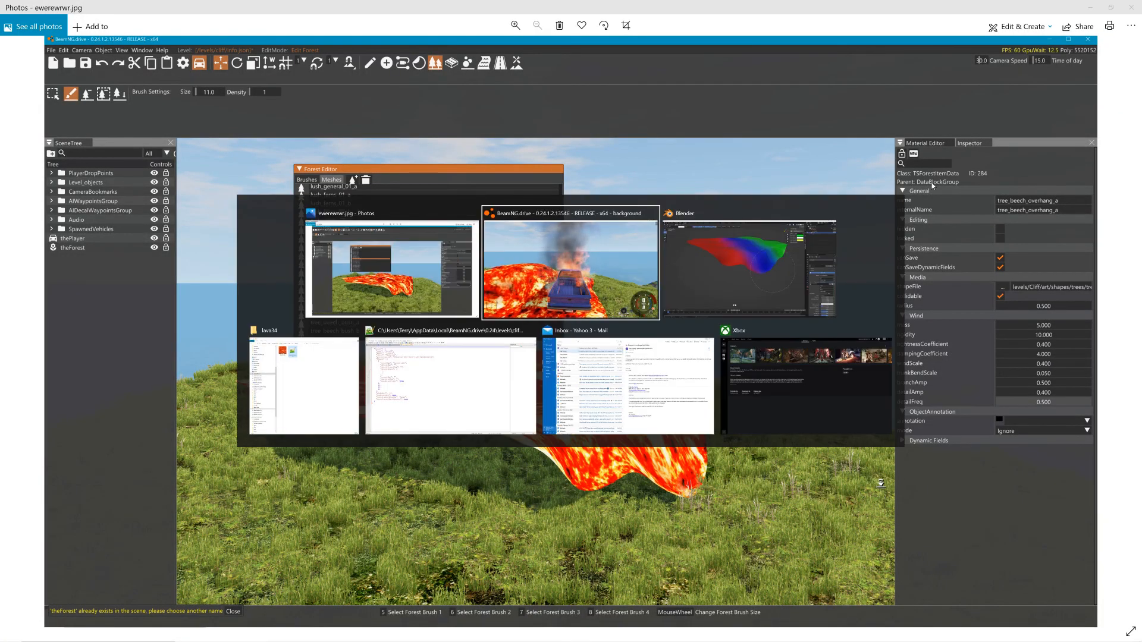
pyautogui.hotkey('alt', 'Tab')
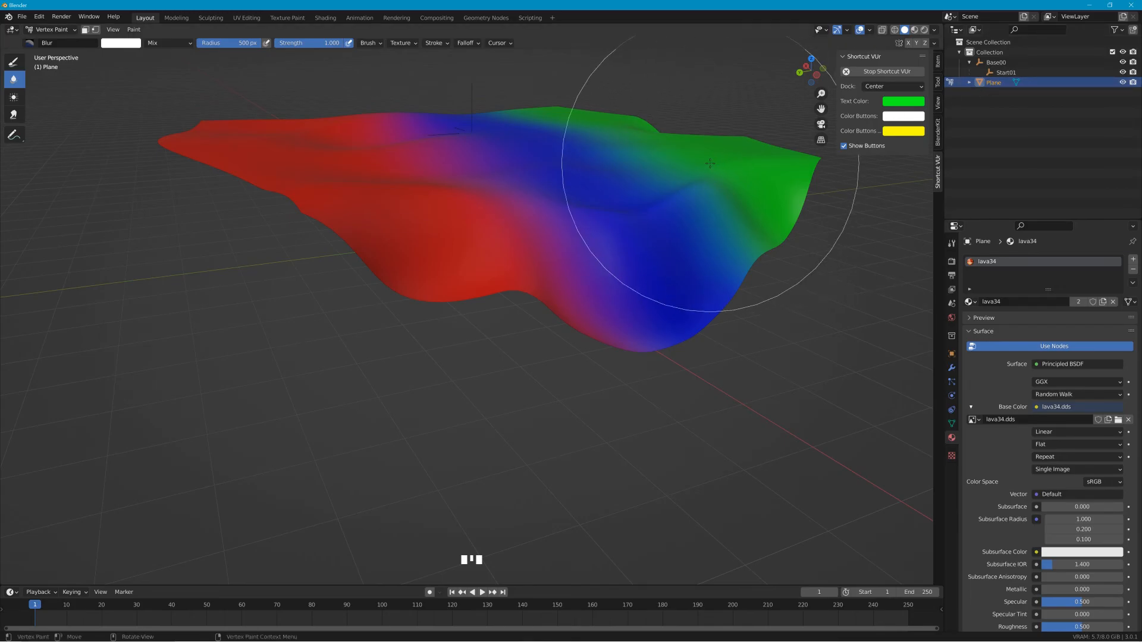
pyautogui.press('Escape')
pyautogui.click(52, 30)
pyautogui.click(50, 41)
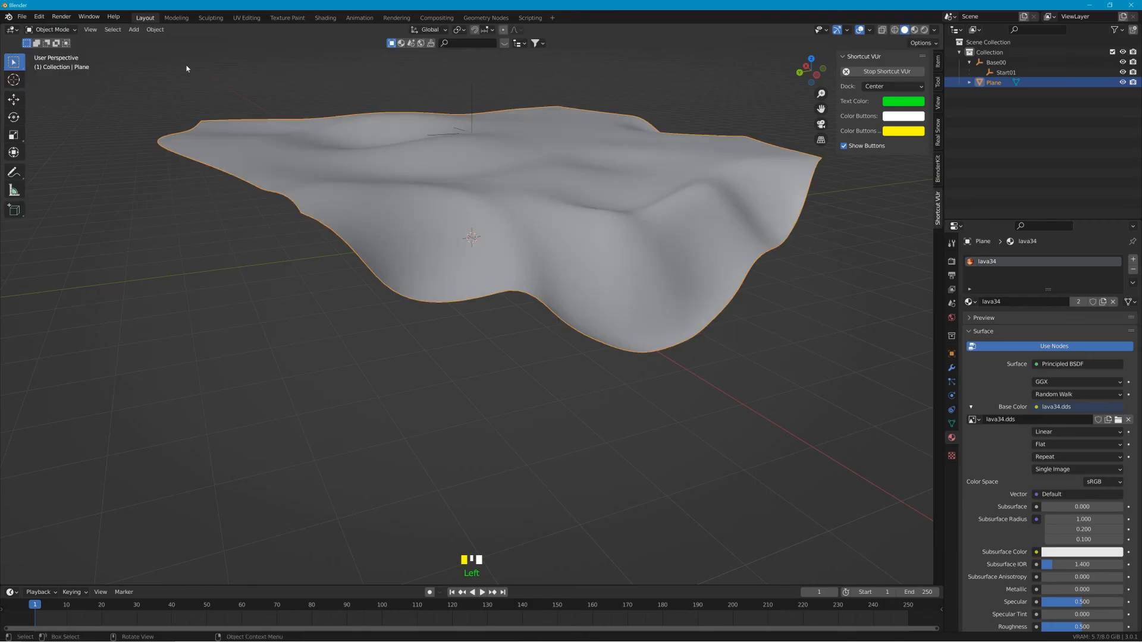
# Step: Duplicate the lava plane in place and rename the copy Colmesh-1
pyautogui.hotkey('shift', 'd')
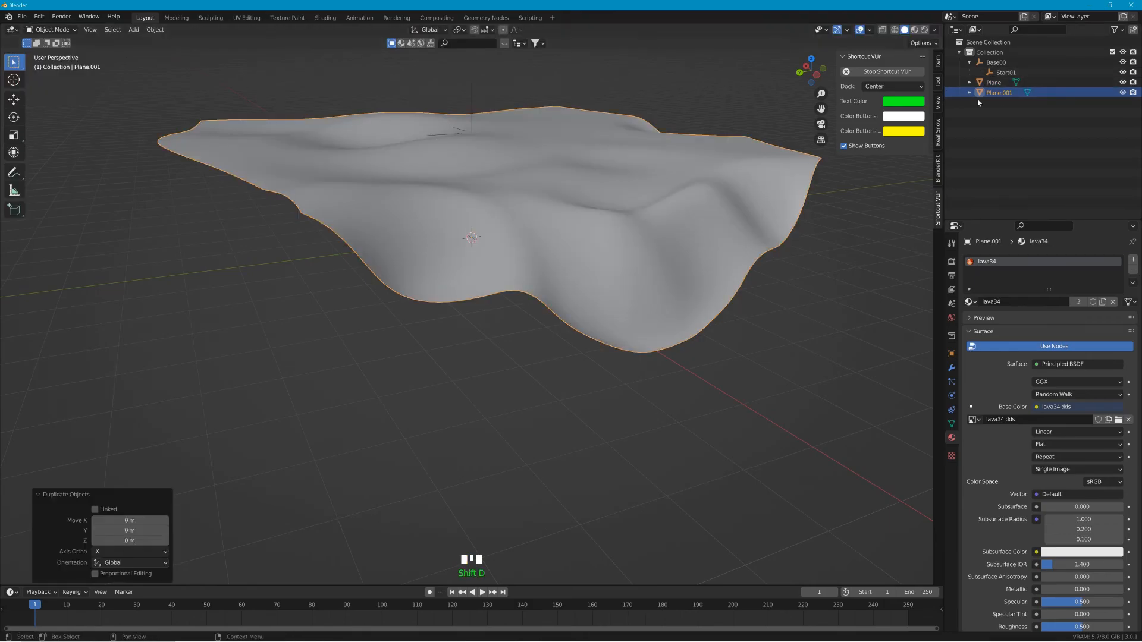
pyautogui.doubleClick(997, 94)
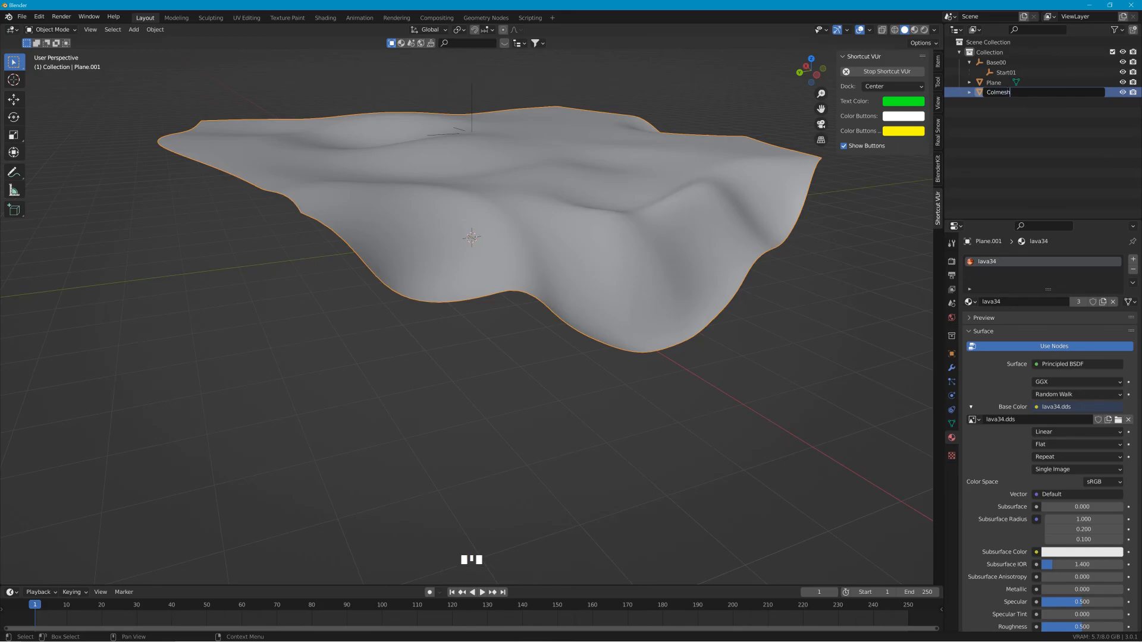
pyautogui.press('Return')
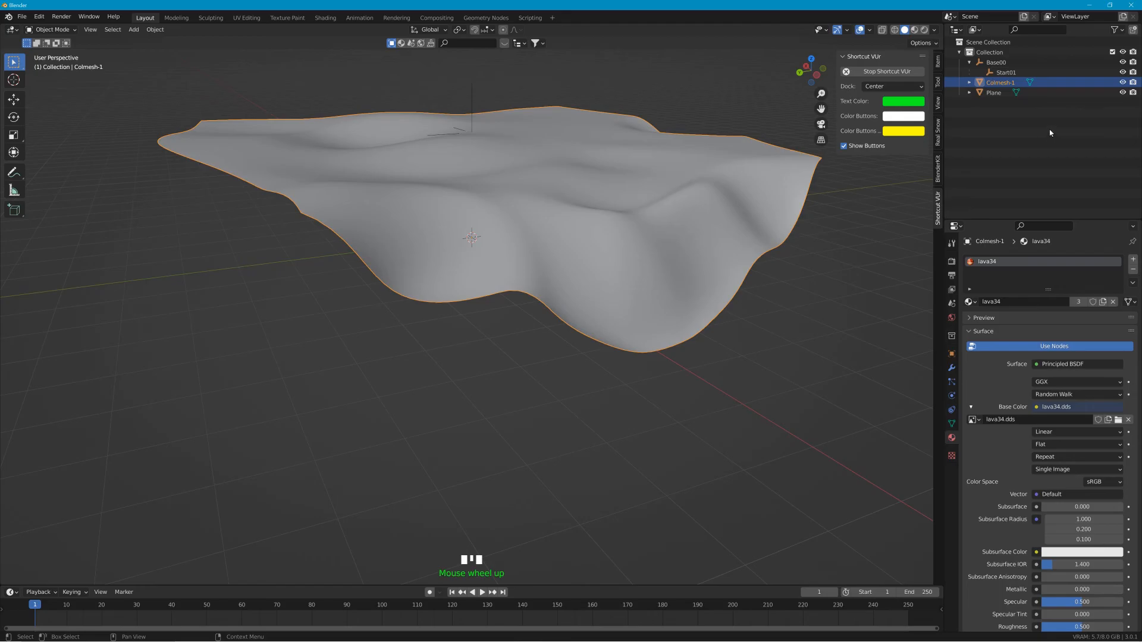
# Step: Parent Colmesh-1 and Plane to the Start01 empty and expand its hierarchy
pyautogui.click(1007, 72)
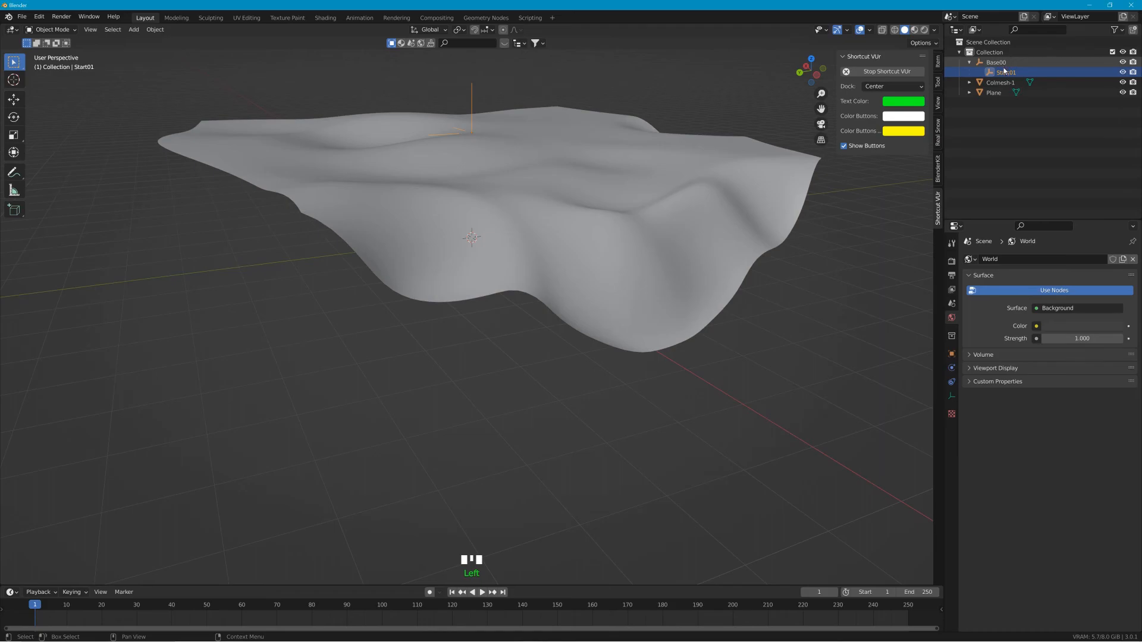
pyautogui.click(1004, 72)
pyautogui.click(1004, 72)
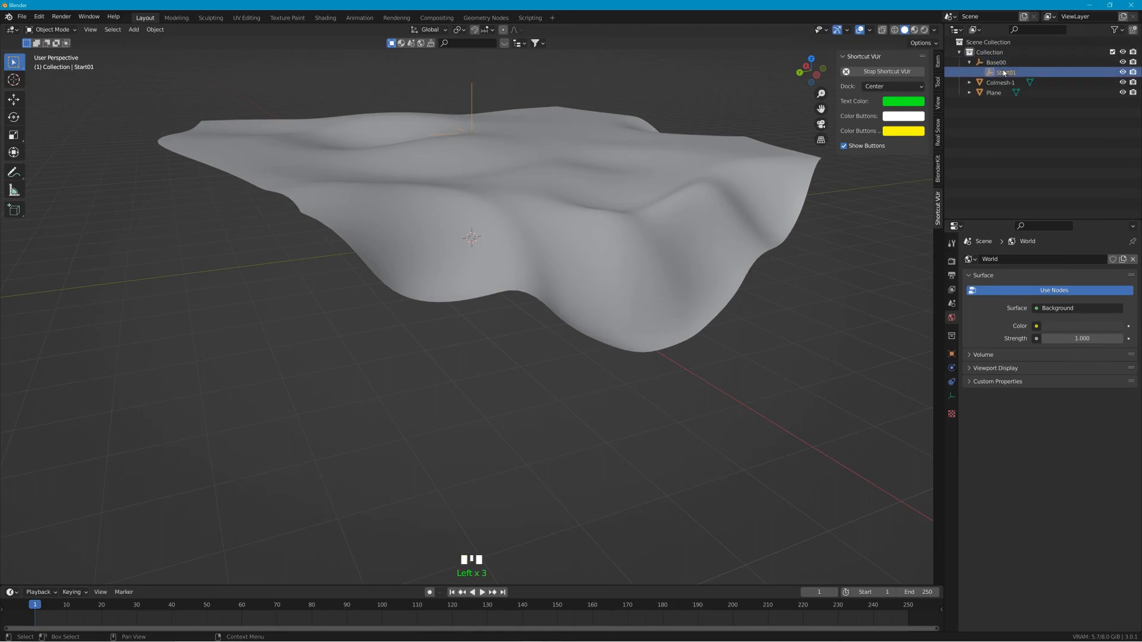
pyautogui.click(1003, 83)
pyautogui.keyDown('shift'); pyautogui.click(996, 93); pyautogui.keyUp('shift')
pyautogui.keyDown('shift'); pyautogui.moveTo(1005, 78); pyautogui.dragTo(1007, 74); pyautogui.keyUp('shift')
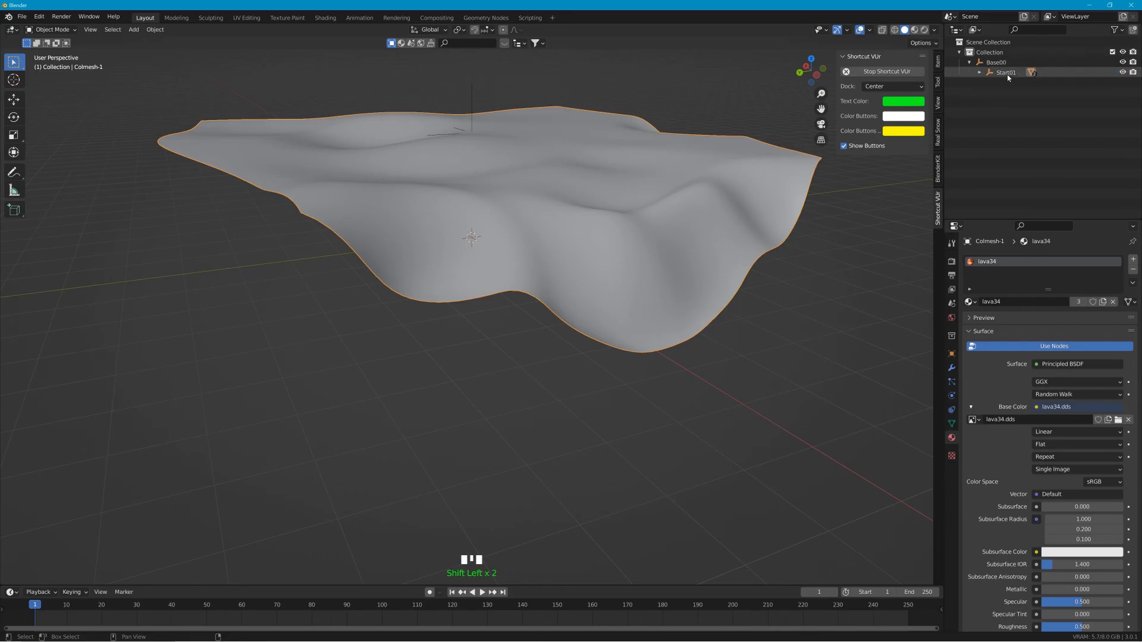
pyautogui.click(979, 73)
# Step: Review Start01 and its Colmesh-1 and Plane children in the object hierarchy and the viewport
pyautogui.click(1008, 86)
pyautogui.click(1009, 92)
pyautogui.click(1009, 84)
pyautogui.click(1009, 74)
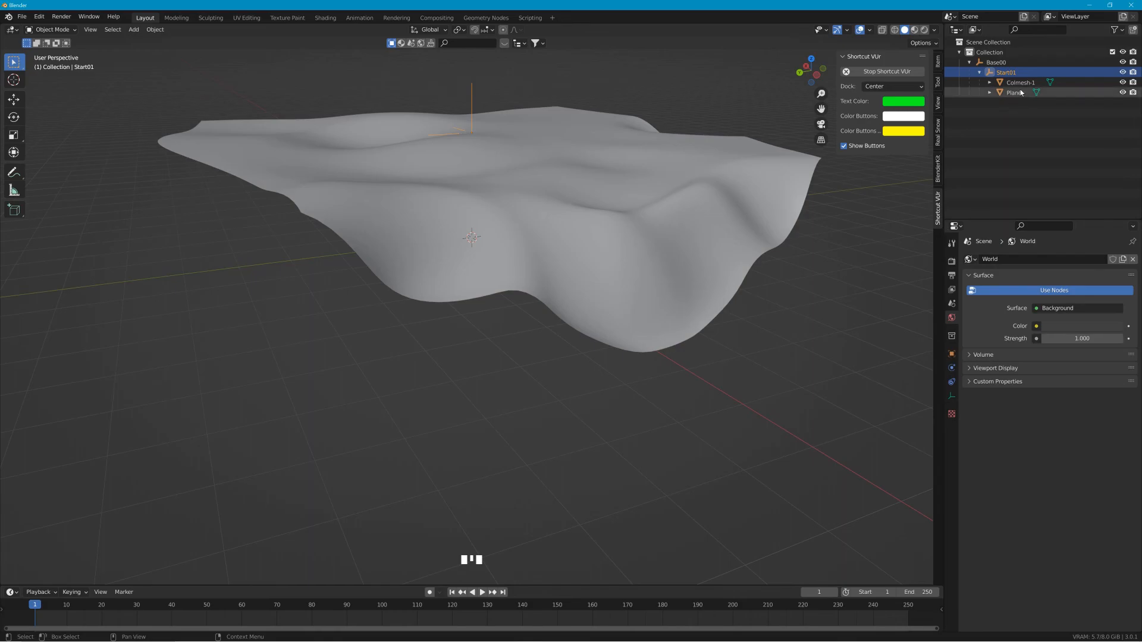
pyautogui.click(1019, 83)
pyautogui.click(1019, 86)
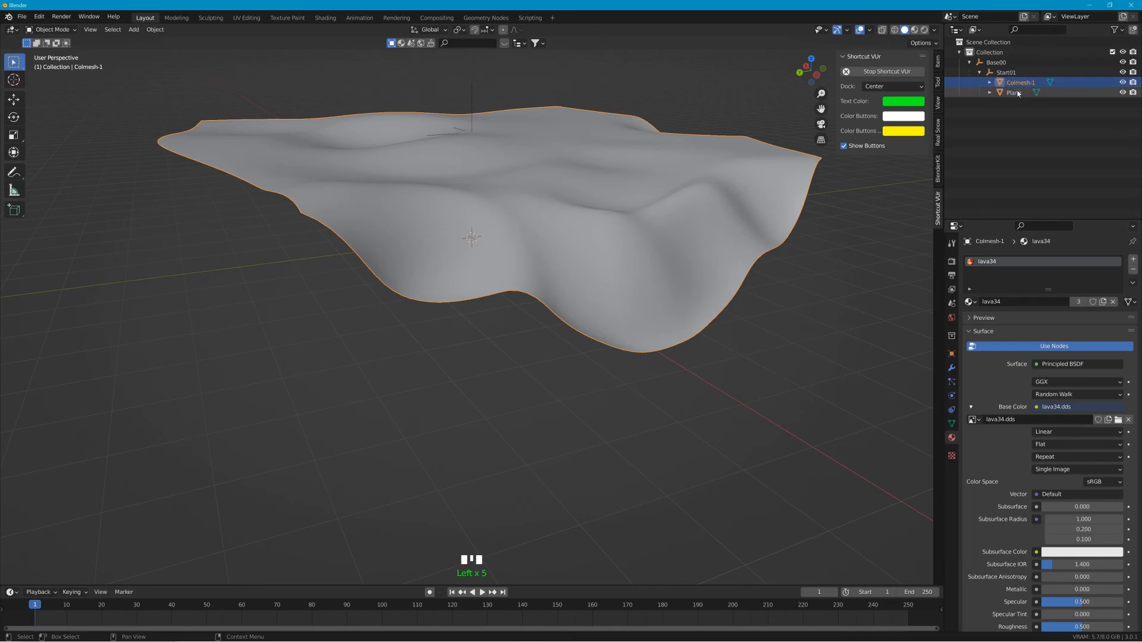
pyautogui.click(1019, 87)
pyautogui.click(1021, 86)
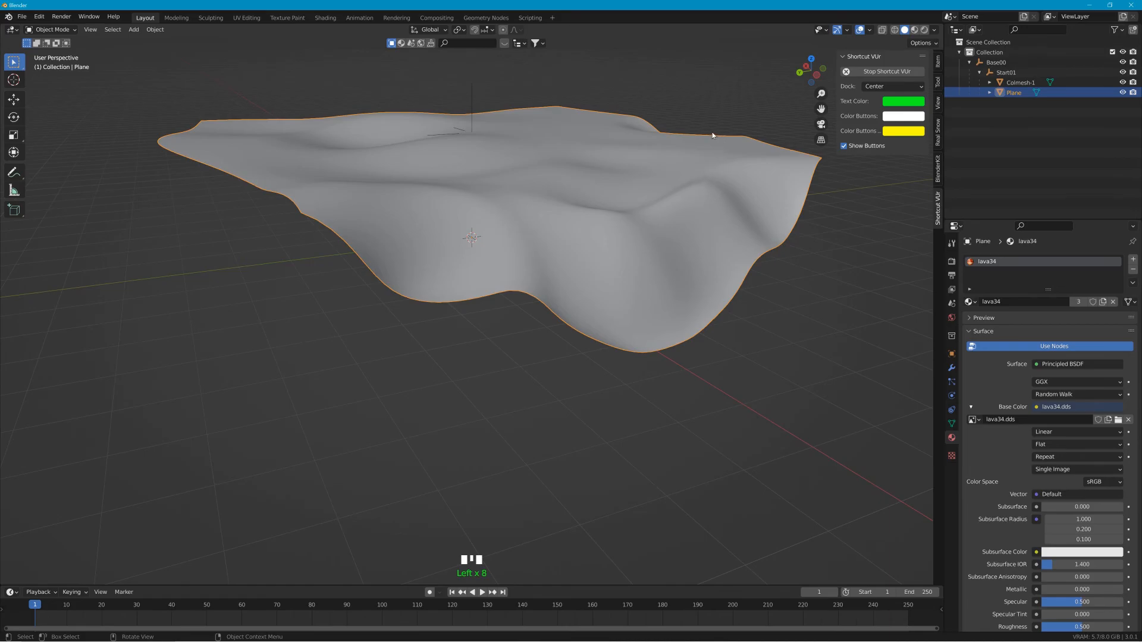
pyautogui.moveTo(706, 114); pyautogui.dragTo(665, 117, button='middle')
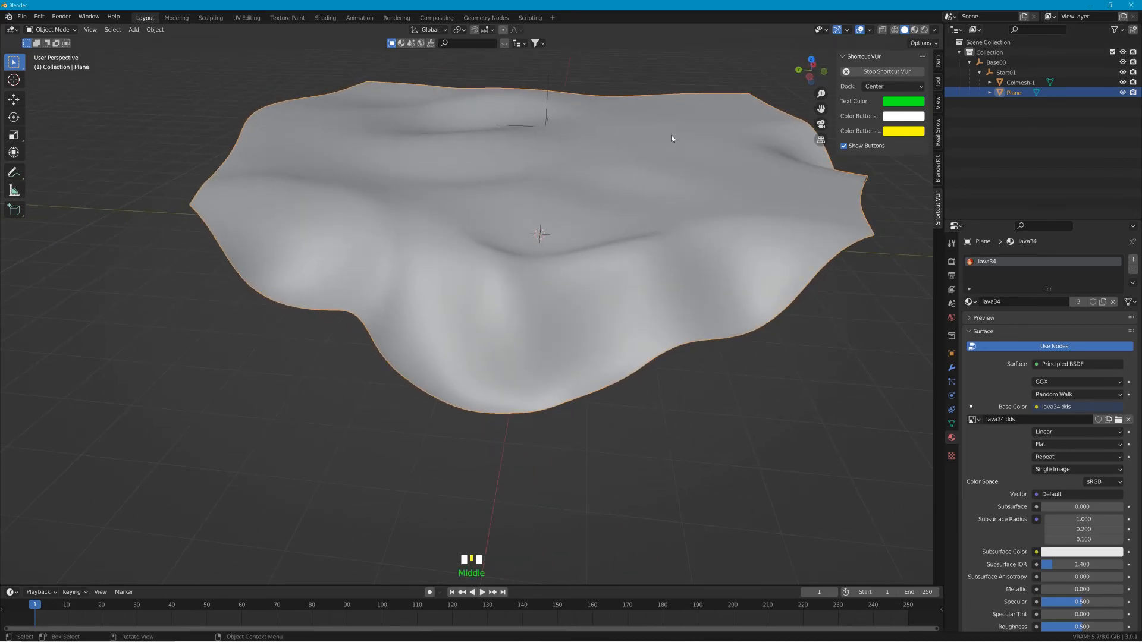
# Step: Flip the normals of the entire Colmesh-1 mesh in Edit Mode and return to Object Mode
pyautogui.click(1019, 85)
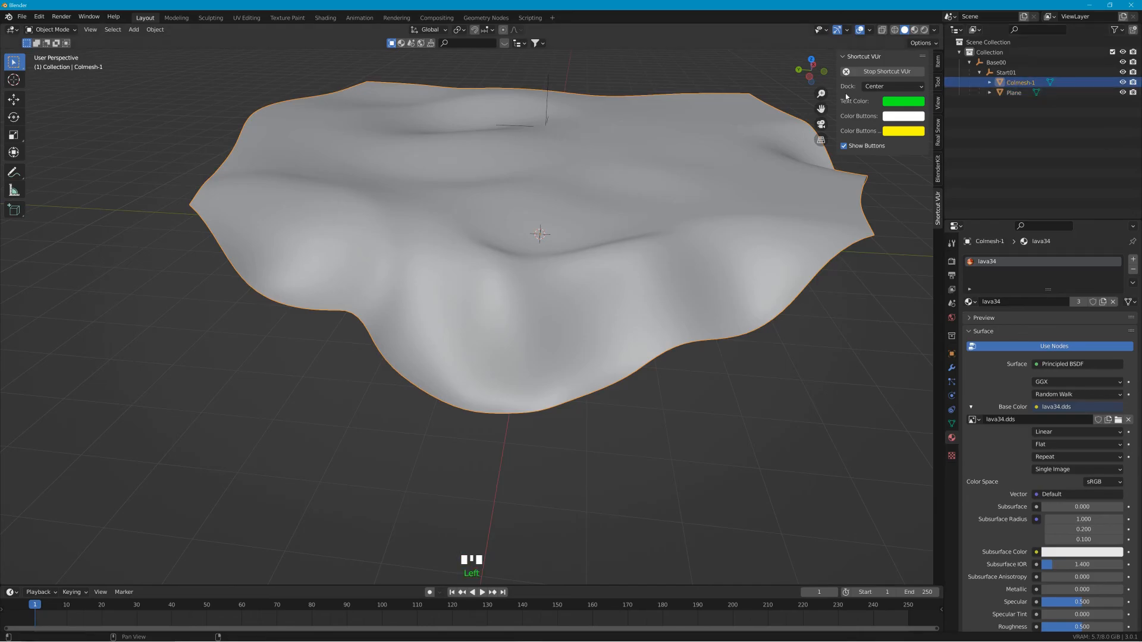
pyautogui.click(52, 30)
pyautogui.click(50, 54)
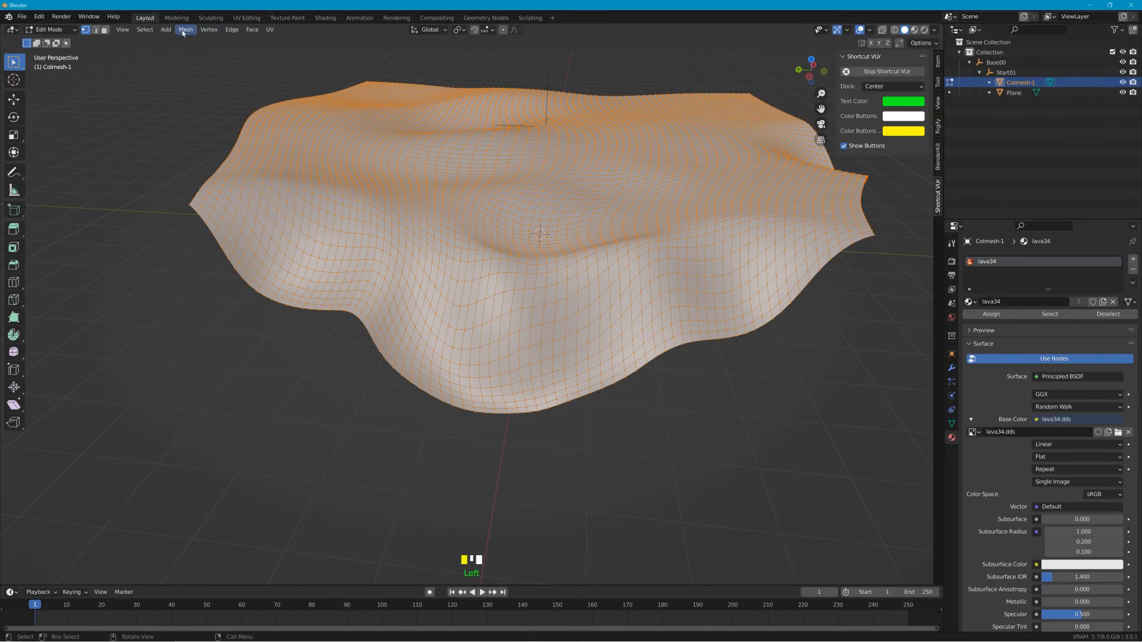
pyautogui.click(264, 75)
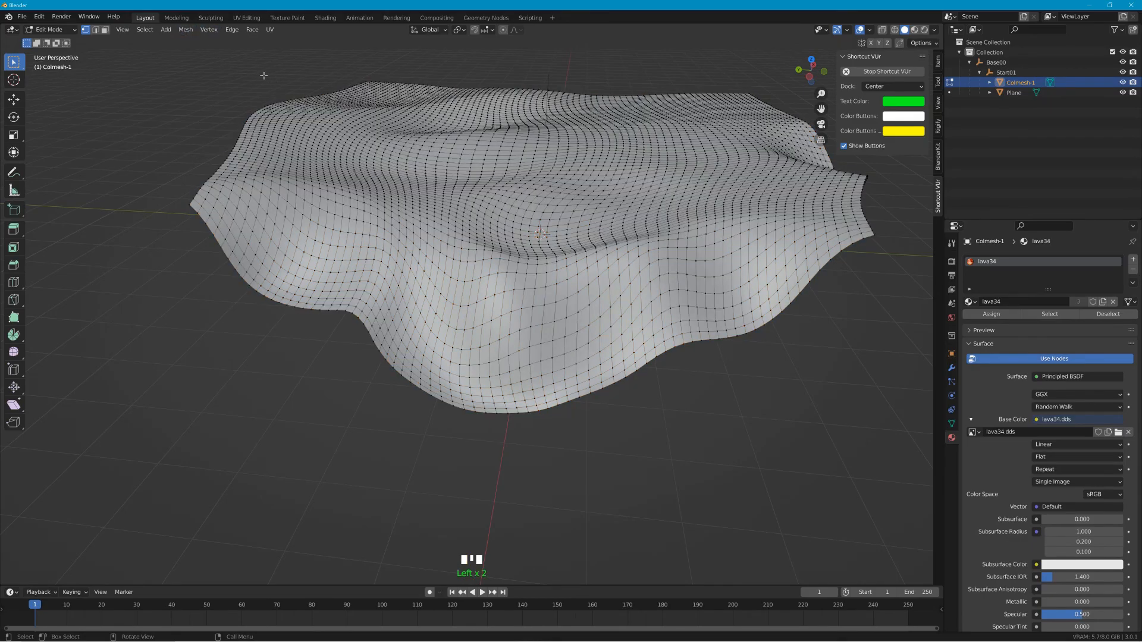
pyautogui.press('a')
pyautogui.click(185, 31)
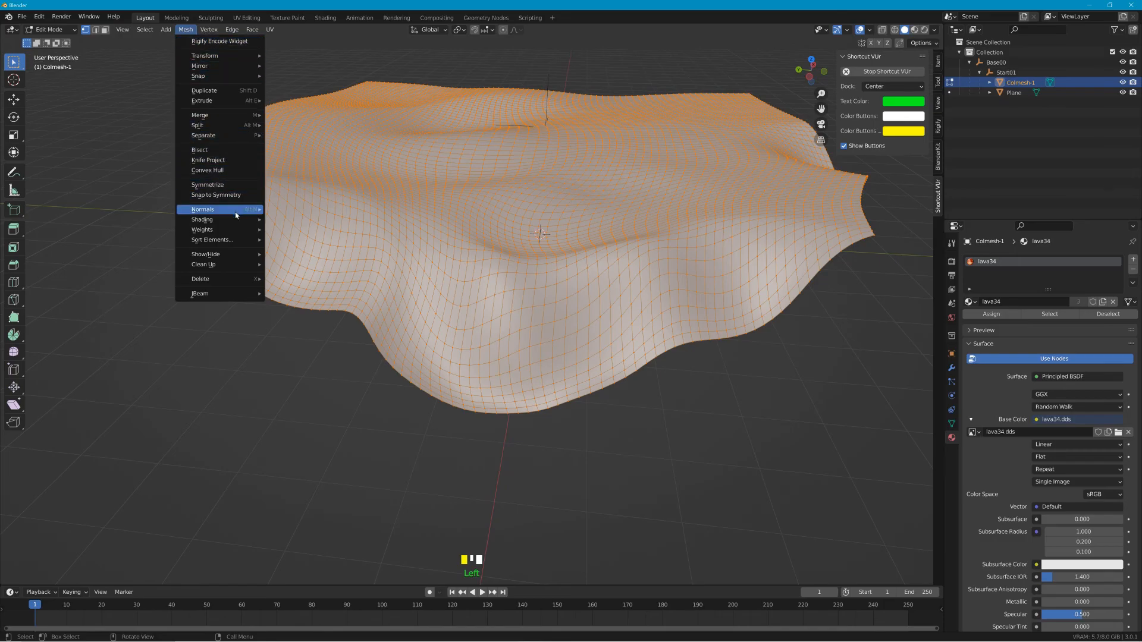
pyautogui.moveTo(238, 212)
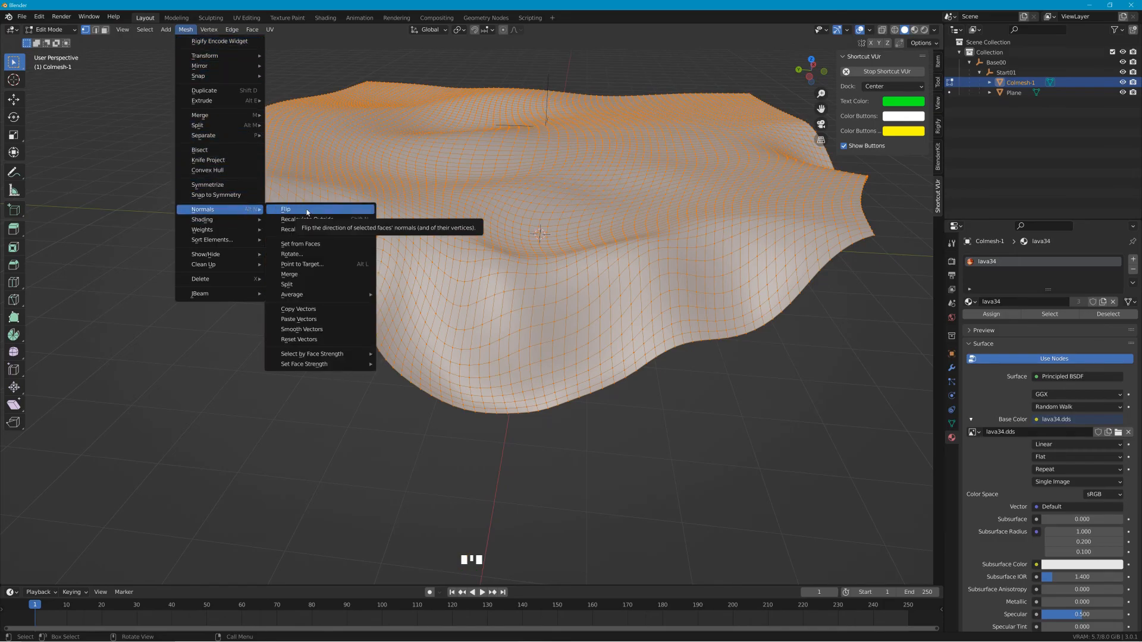
pyautogui.click(307, 212)
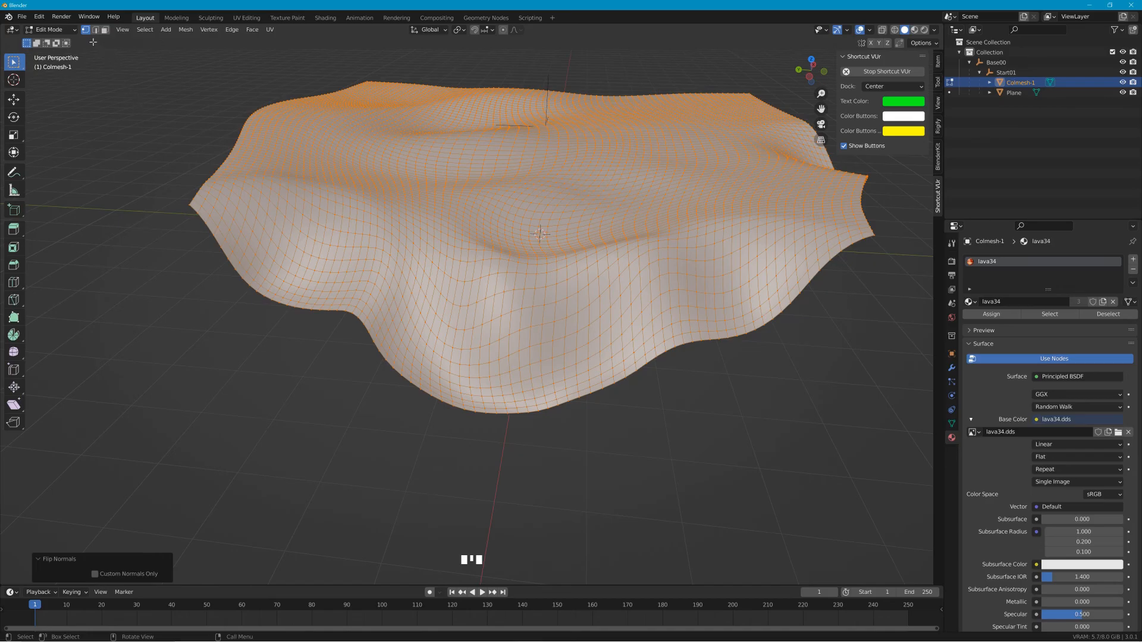
pyautogui.click(74, 34)
pyautogui.click(96, 40)
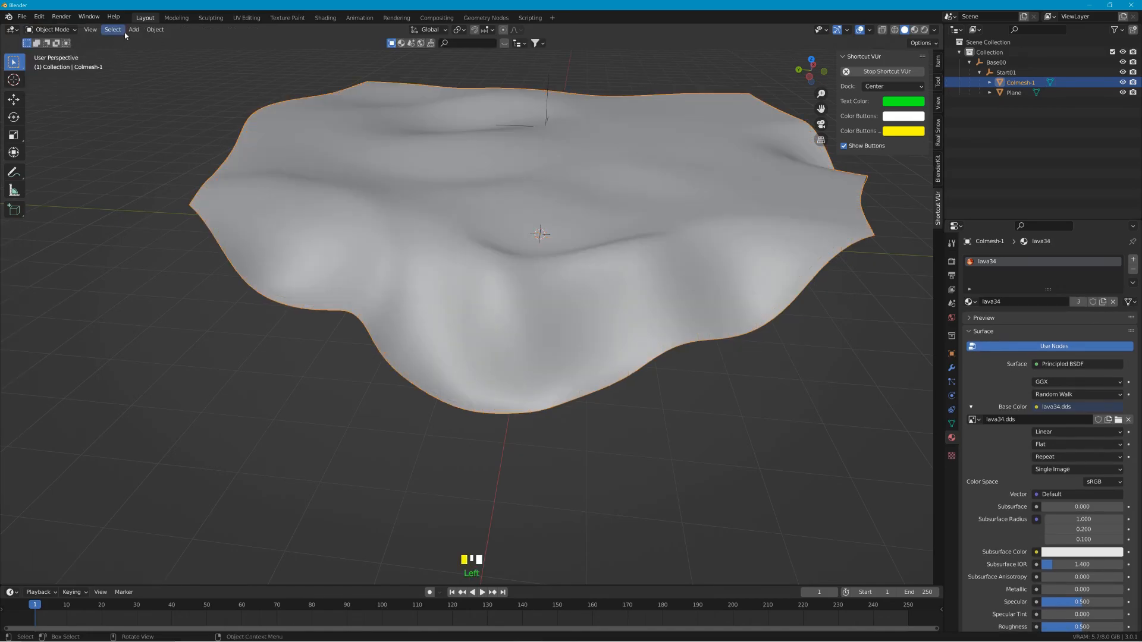
# Step: Apply all transforms (location, rotation and scale) to the Colmesh-1 object
pyautogui.click(153, 30)
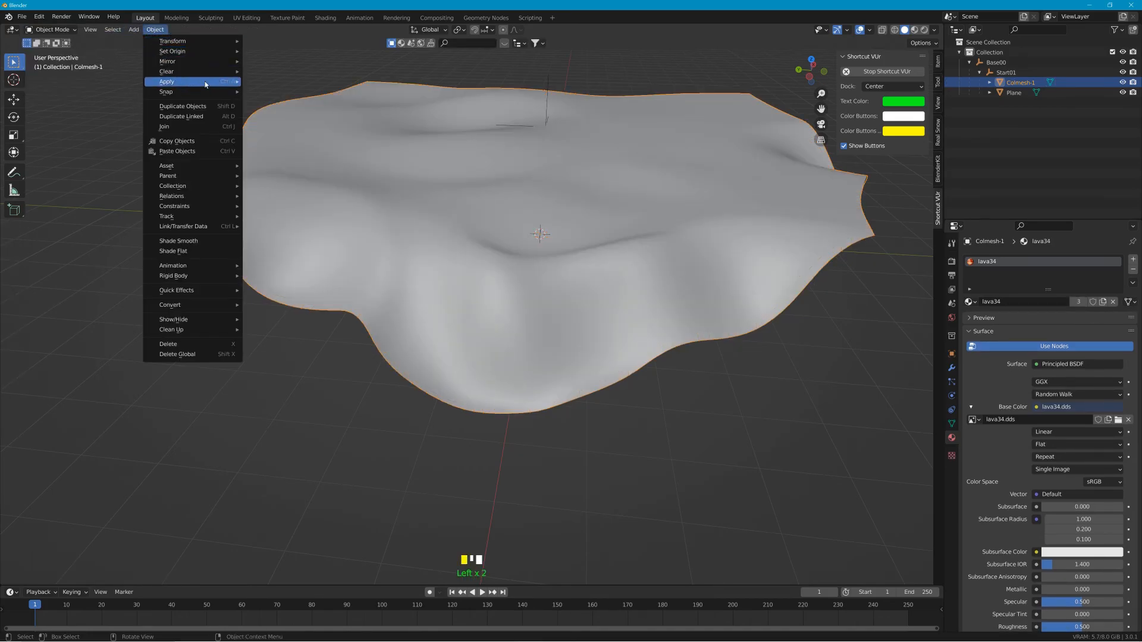
pyautogui.moveTo(205, 85)
pyautogui.click(306, 112)
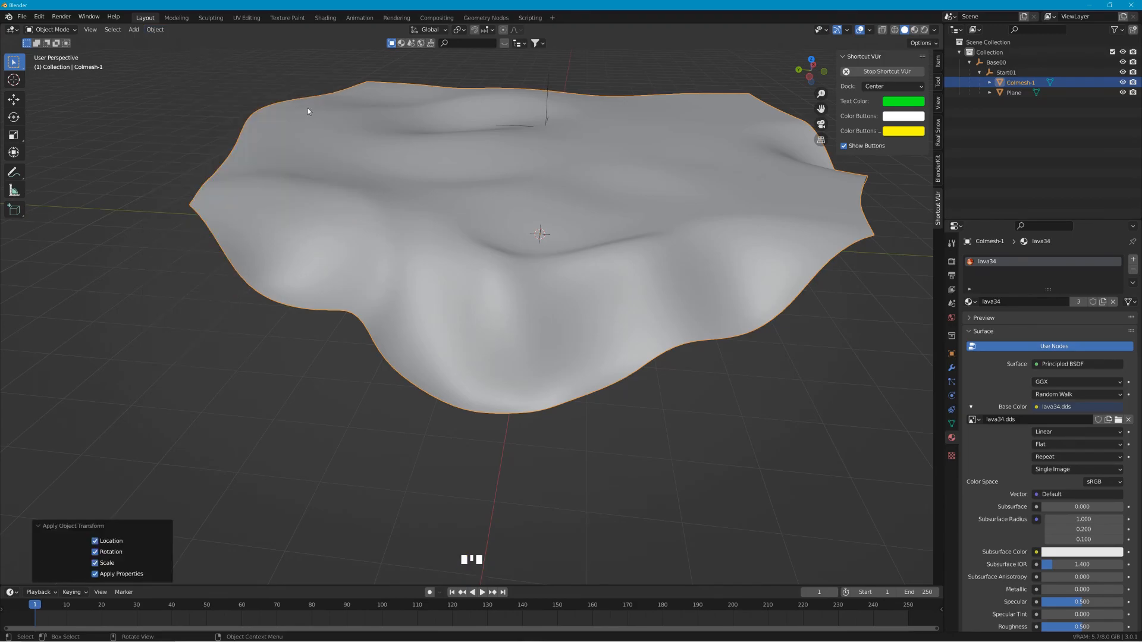
# Step: Export the scene as COLLADA, overwriting lava34.dae in the recent lava34 folder
pyautogui.click(22, 16)
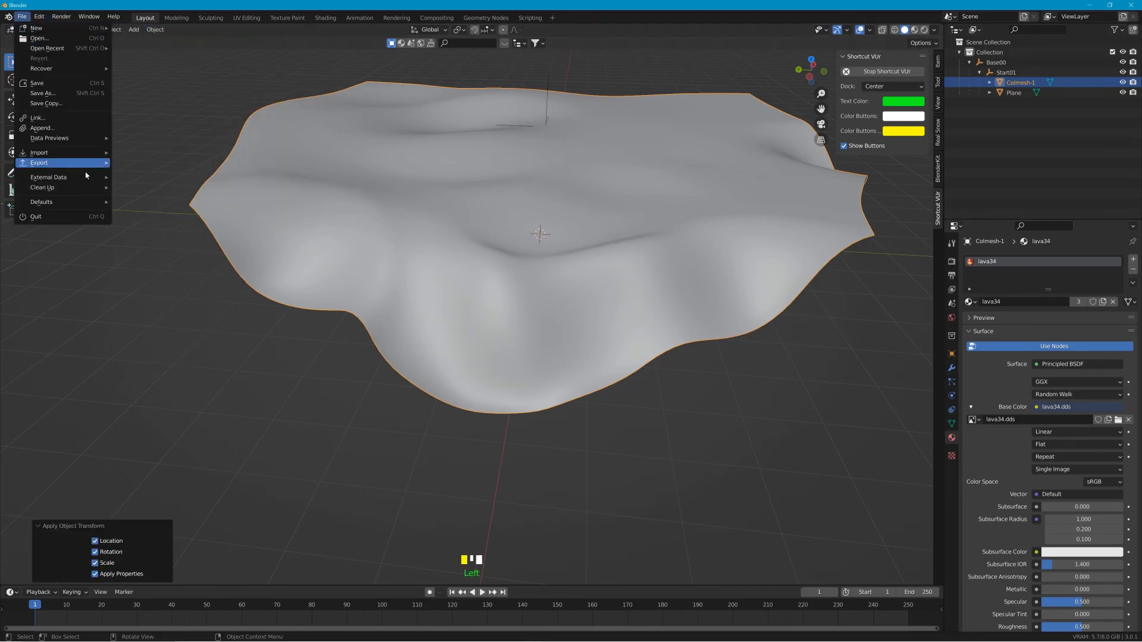
pyautogui.moveTo(91, 169)
pyautogui.click(142, 162)
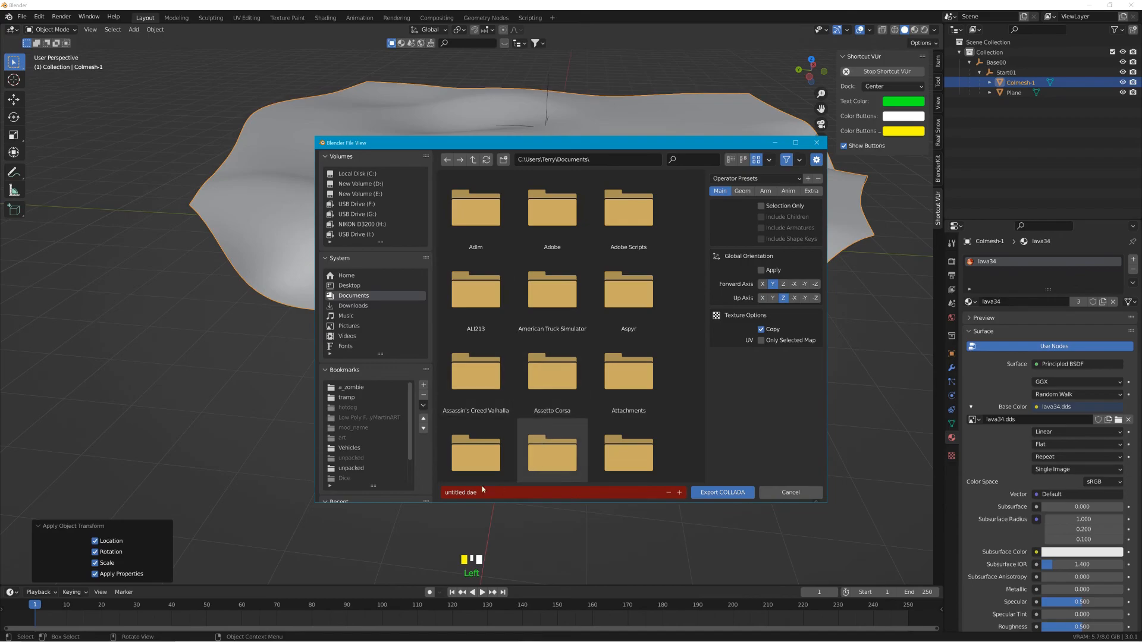
pyautogui.scroll(-5, 413, 470)
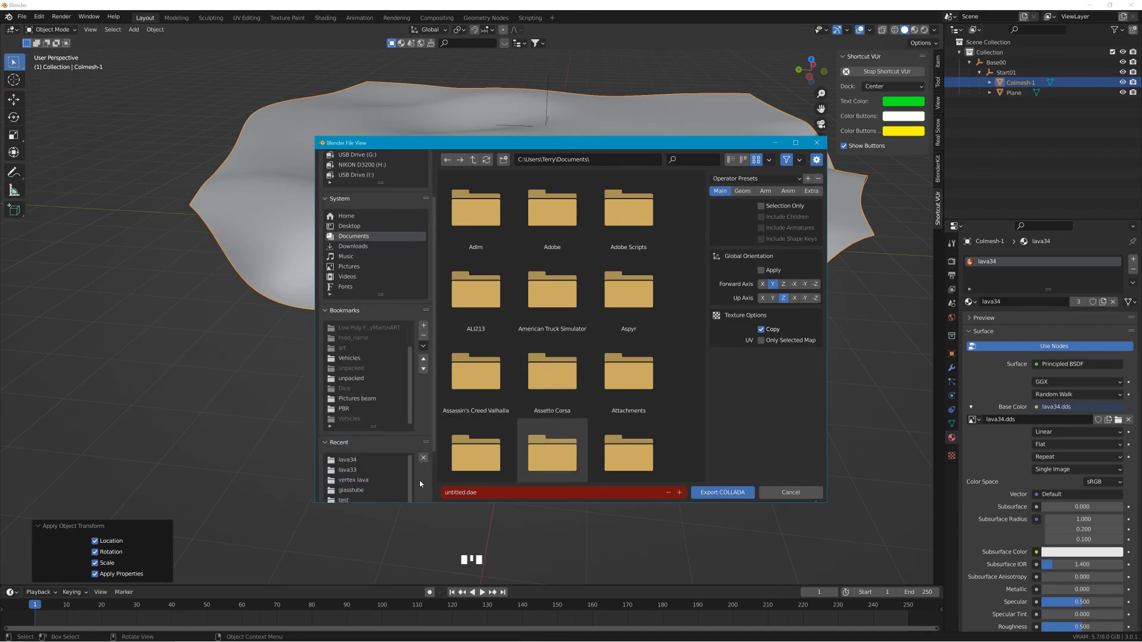
pyautogui.click(351, 449)
pyautogui.click(481, 228)
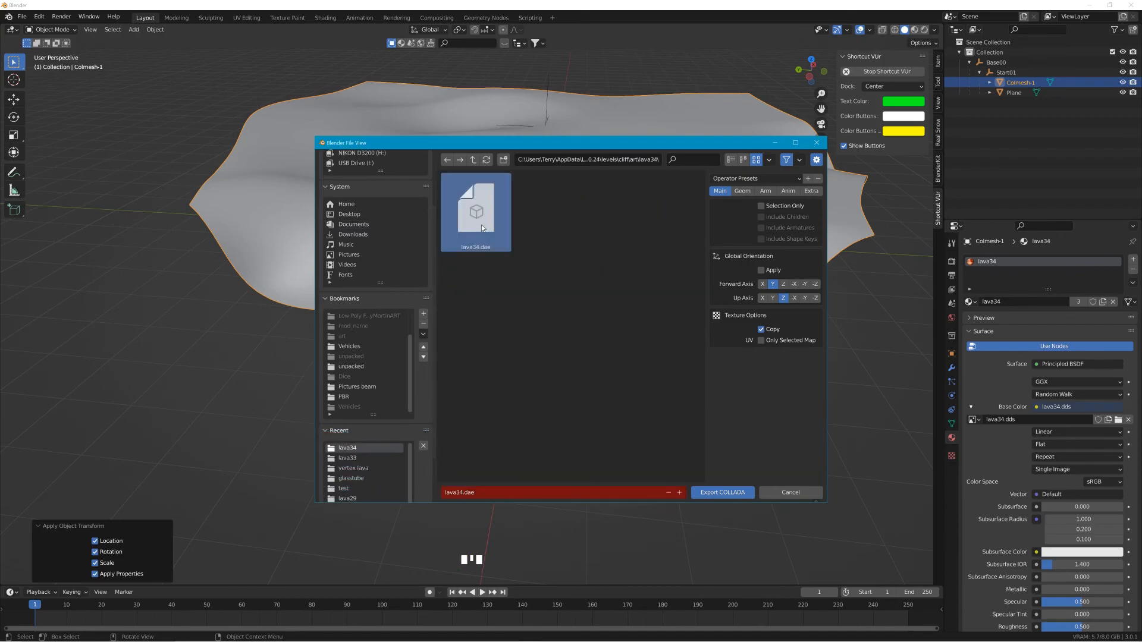
pyautogui.click(722, 492)
# Step: Switch to BeamNG.drive, reset the burning pickup and place it on the grass beside the lava mesh
pyautogui.hotkey('alt', 'Tab')
pyautogui.hotkey('alt', 'Tab')
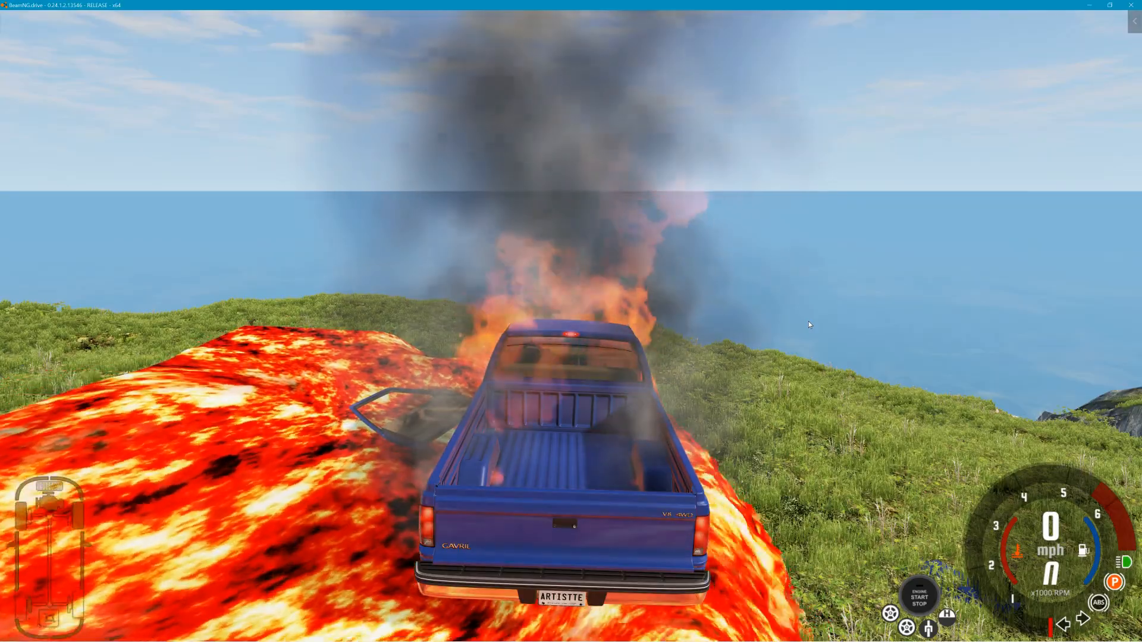
pyautogui.hotkey('shift', 'c')
pyautogui.moveTo(808, 316); pyautogui.dragTo(815, 315, button='right')
pyautogui.press('r')
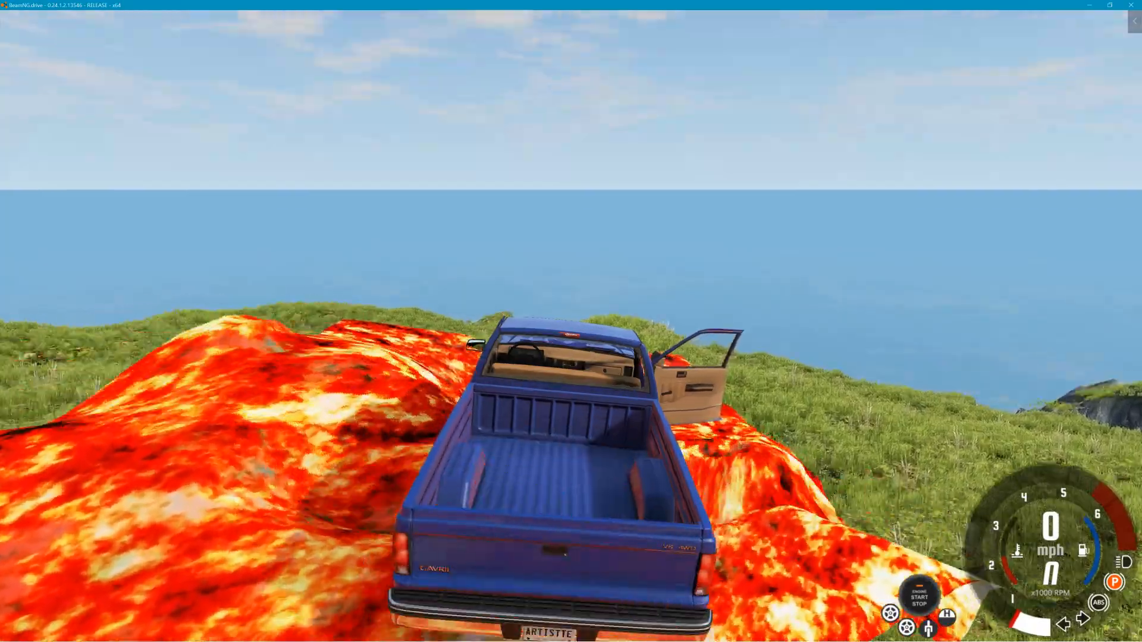
pyautogui.moveTo(941, 362); pyautogui.dragTo(917, 361, button='right')
pyautogui.press('d')
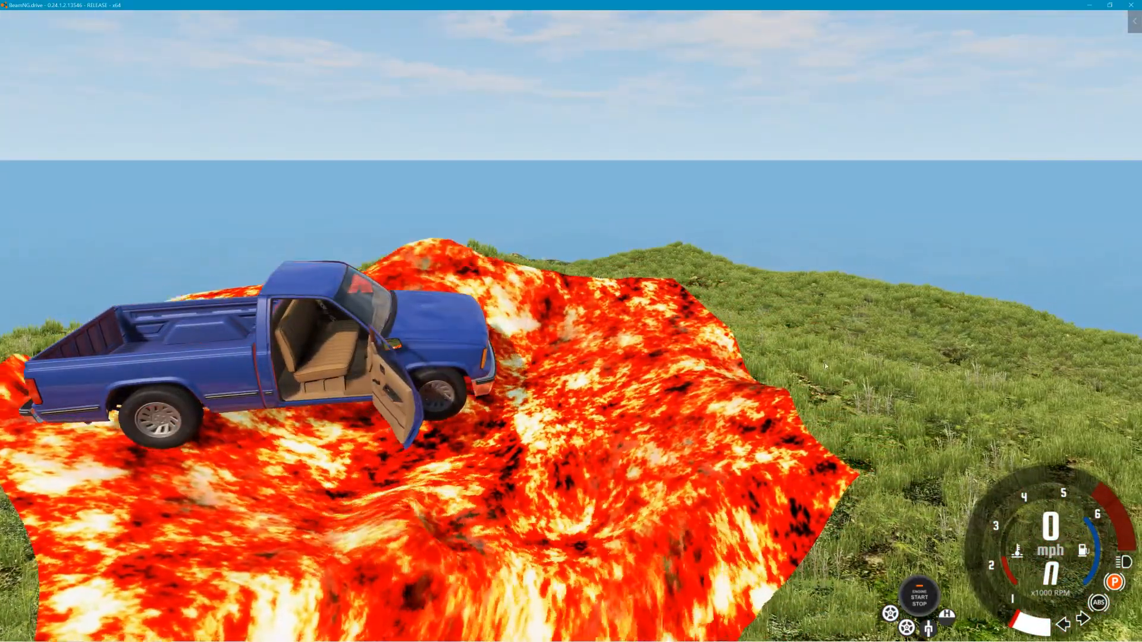
pyautogui.press('ctrl')
pyautogui.hotkey('ctrl', 'F7')
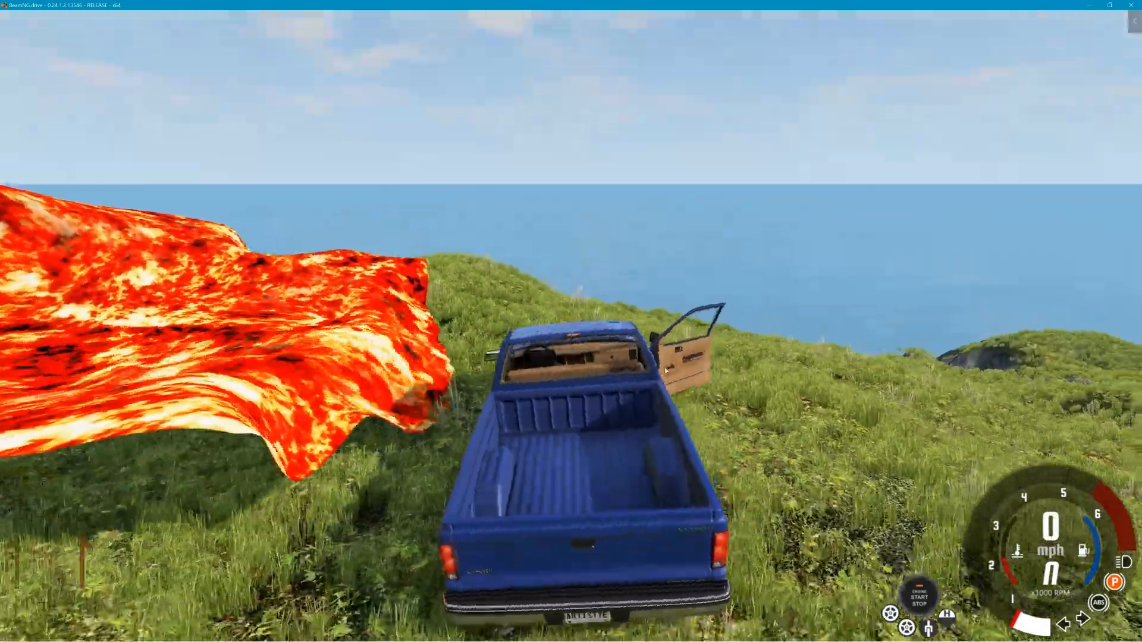
# Step: Pull the pickup by its cab with the node grabber and drop it on top of the lava mesh
pyautogui.moveTo(642, 355); pyautogui.dragTo(657, 380, button='right')
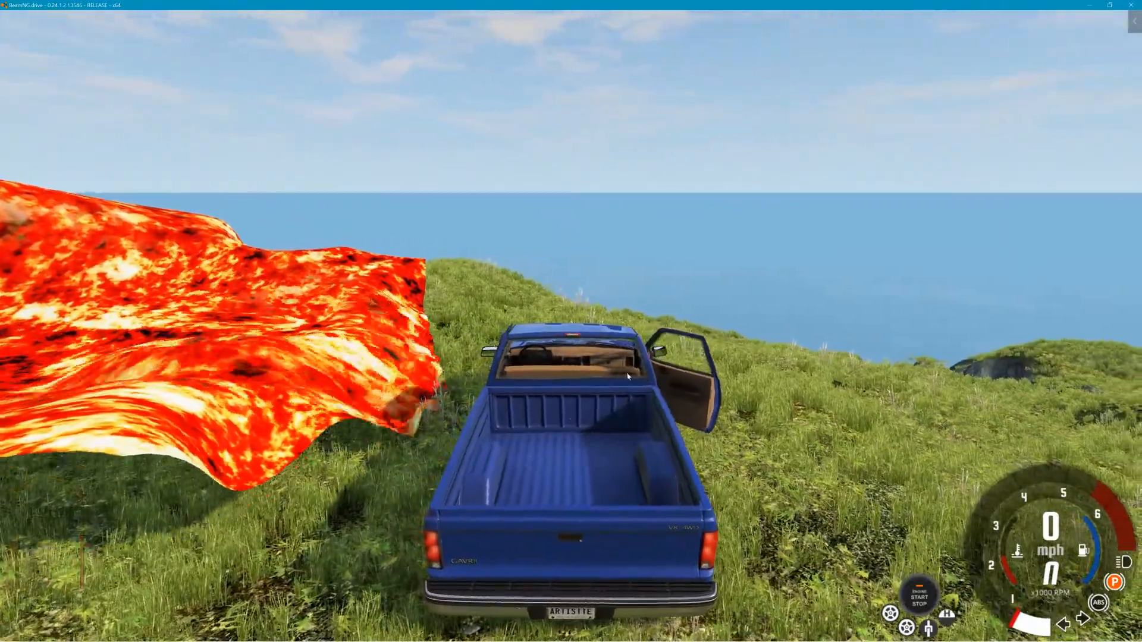
pyautogui.keyDown('ctrl'); pyautogui.moveTo(571, 368); pyautogui.dragTo(207, 3); pyautogui.keyUp('ctrl')
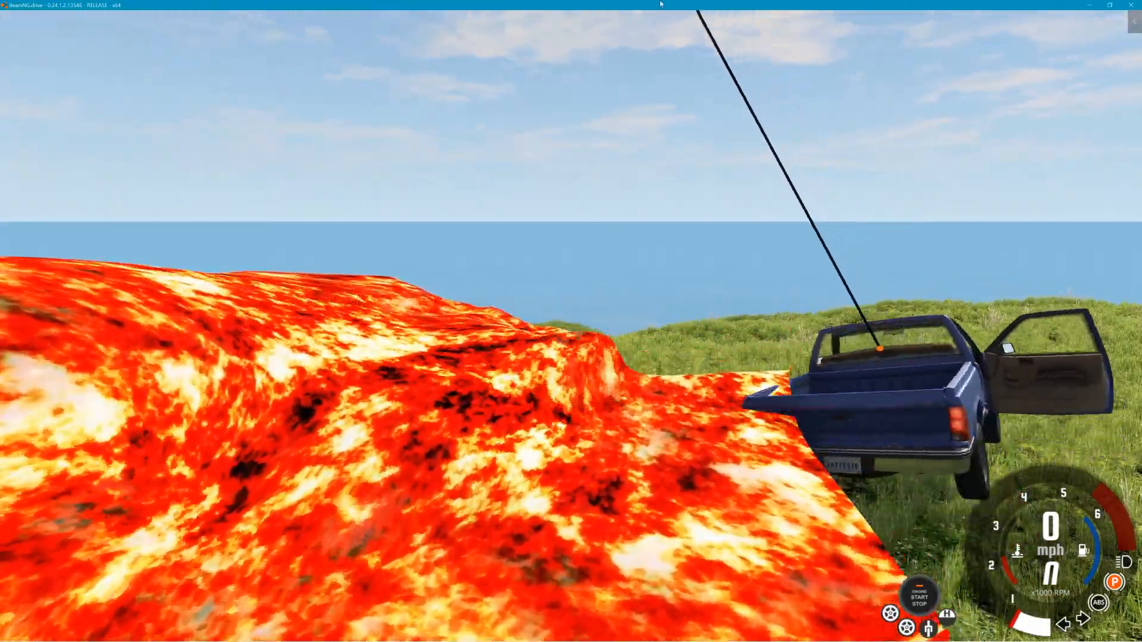
pyautogui.moveTo(660, 4); pyautogui.dragTo(388, 124)
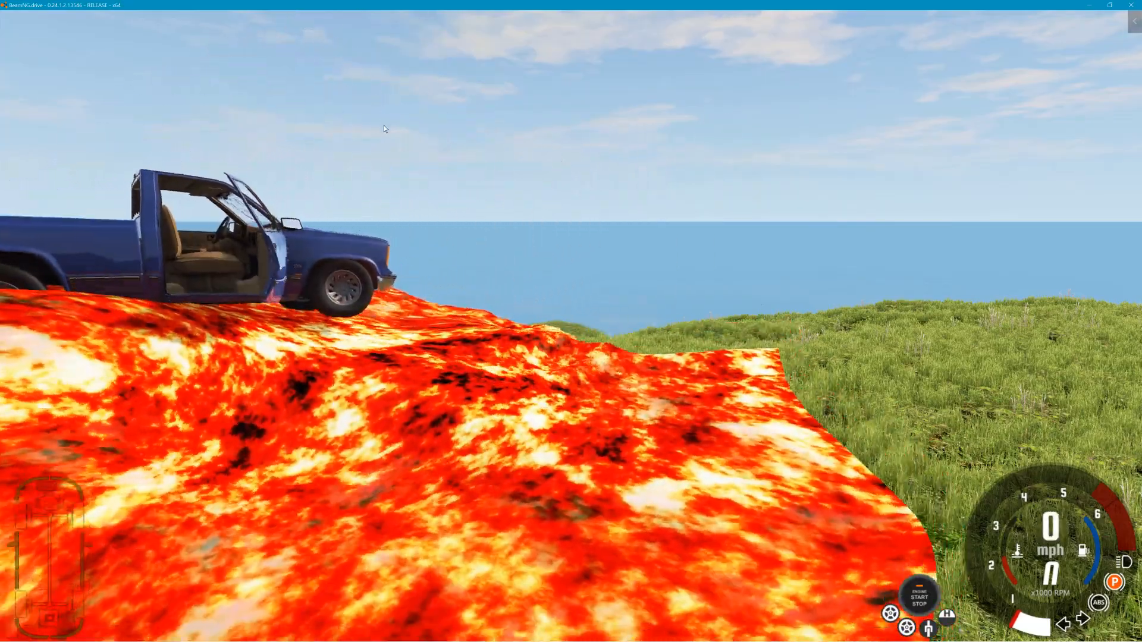
# Step: Examine from several sides how the pickup rests on the moving lava mesh
pyautogui.moveTo(385, 127); pyautogui.dragTo(238, 86, button='right')
pyautogui.press('a')
pyautogui.press('s')
pyautogui.press('w')
pyautogui.press('s')
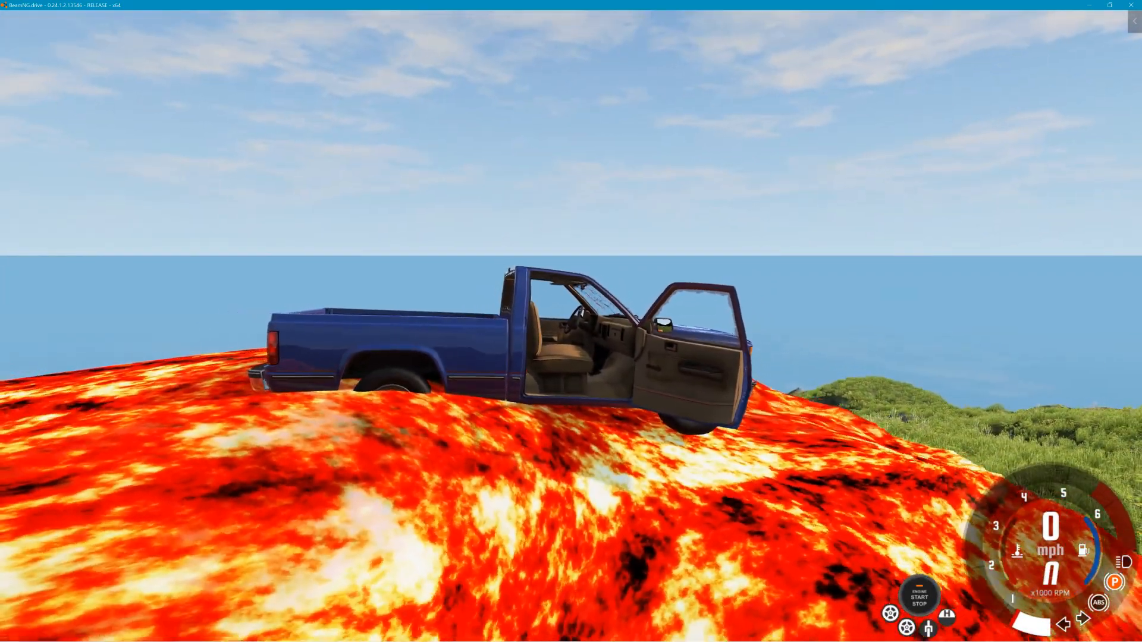
pyautogui.press('d')
pyautogui.moveTo(383, 129); pyautogui.dragTo(330, 149, button='right')
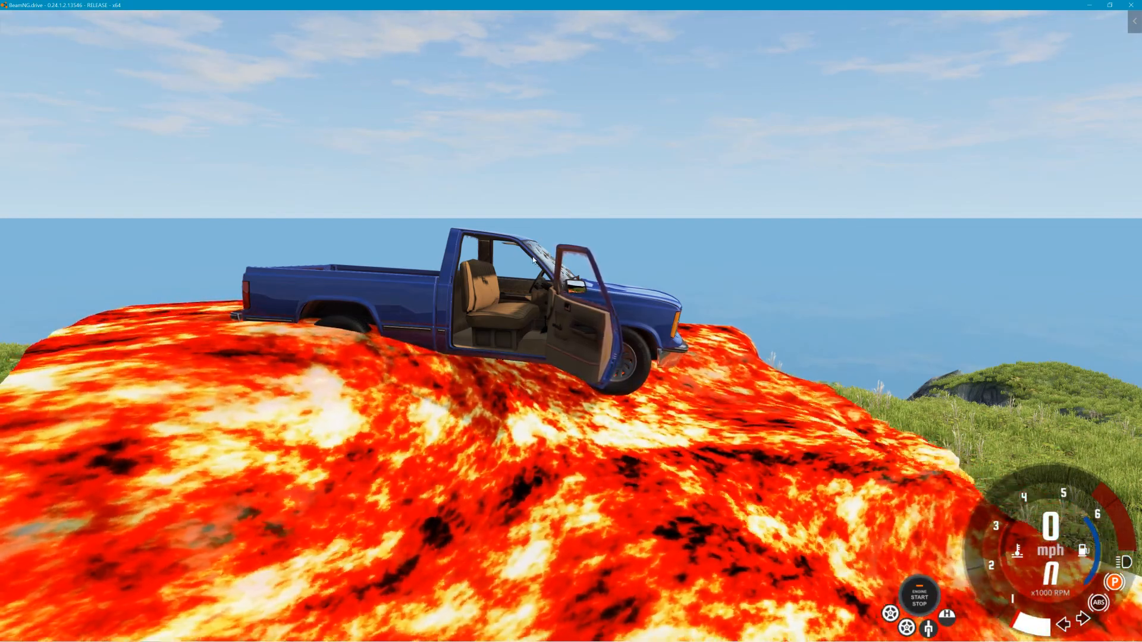
# Step: Return to BeamNG.drive after a brief switch to Blender, open the World Editor and bring up the Material Editor
pyautogui.hotkey('alt', 'Tab')
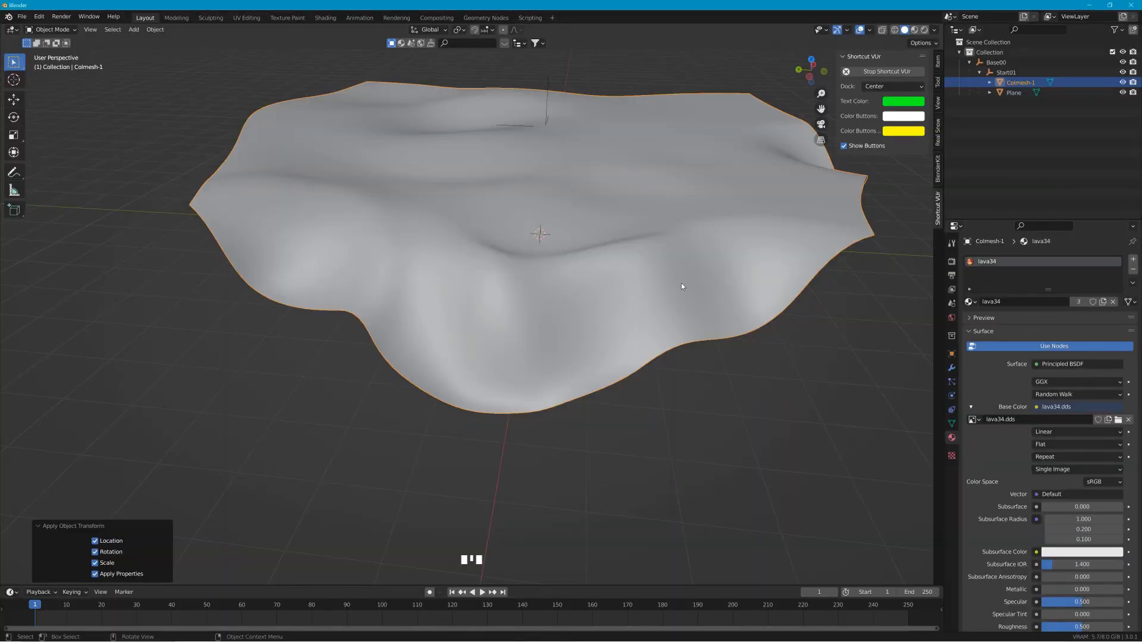
pyautogui.hotkey('alt', 'Tab')
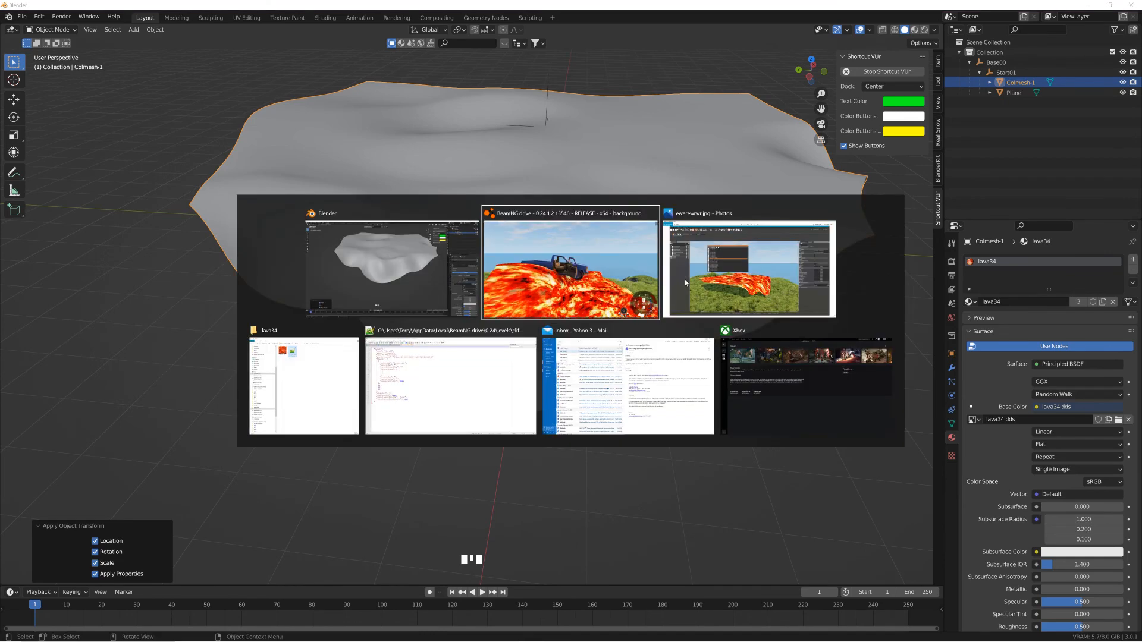
pyautogui.press('F11')
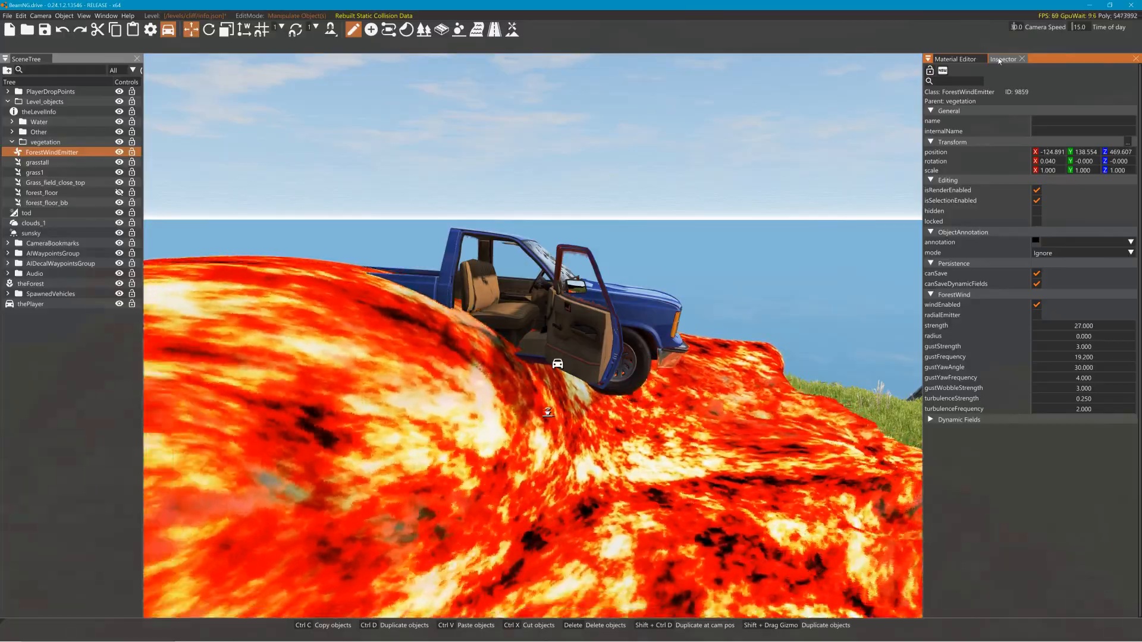
pyautogui.click(954, 59)
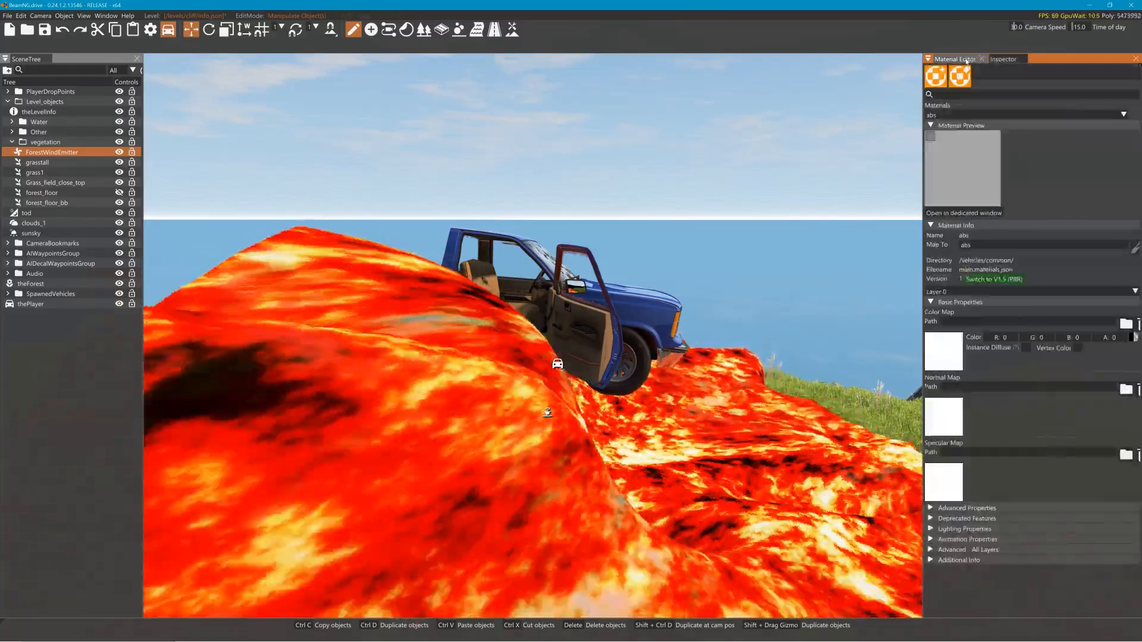
# Step: Frame the pickup and lava mesh from above and load the lava34 material by searching the materials for "lava"
pyautogui.click(432, 385)
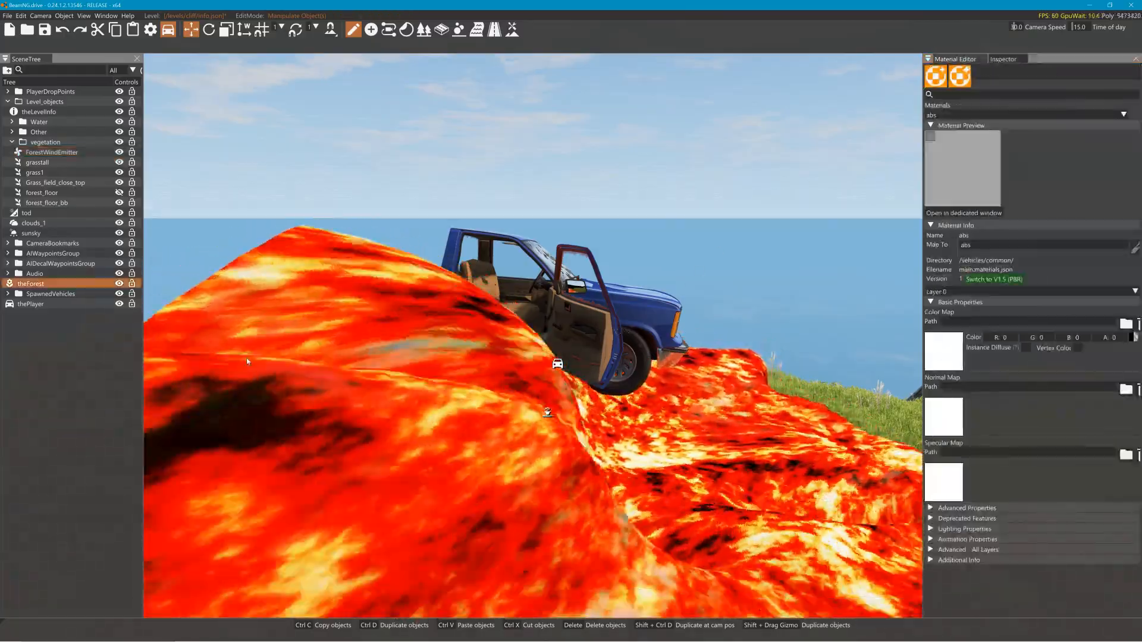
pyautogui.moveTo(394, 355); pyautogui.dragTo(478, 373, button='right')
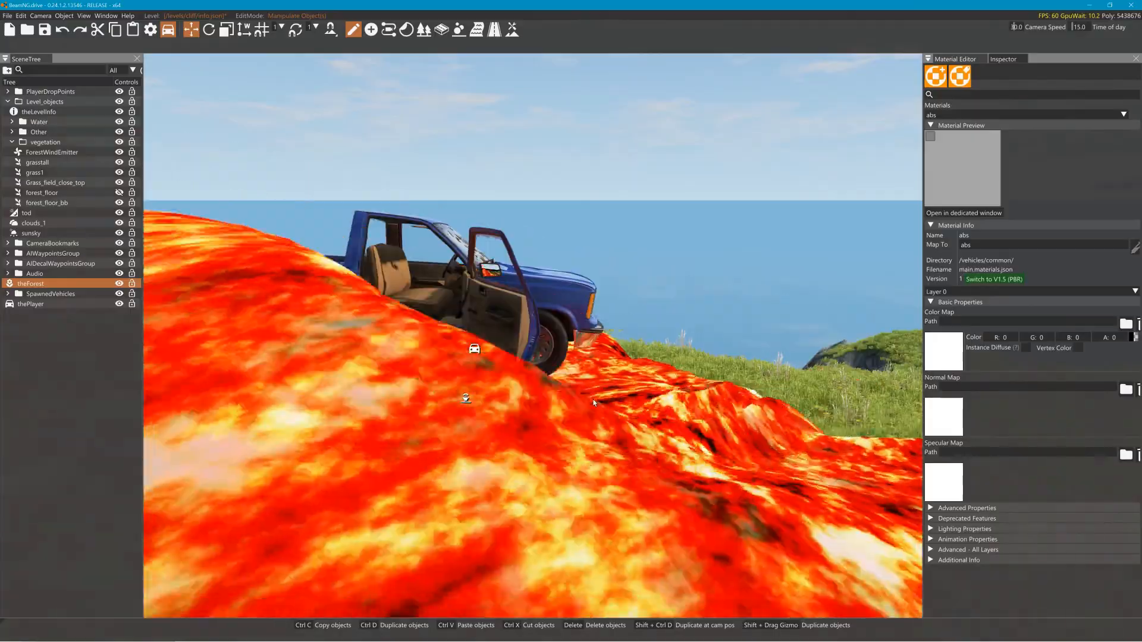
pyautogui.press('w')
pyautogui.moveTo(536, 407); pyautogui.dragTo(541, 505, button='right')
pyautogui.press('s')
pyautogui.press('d')
pyautogui.click(964, 95)
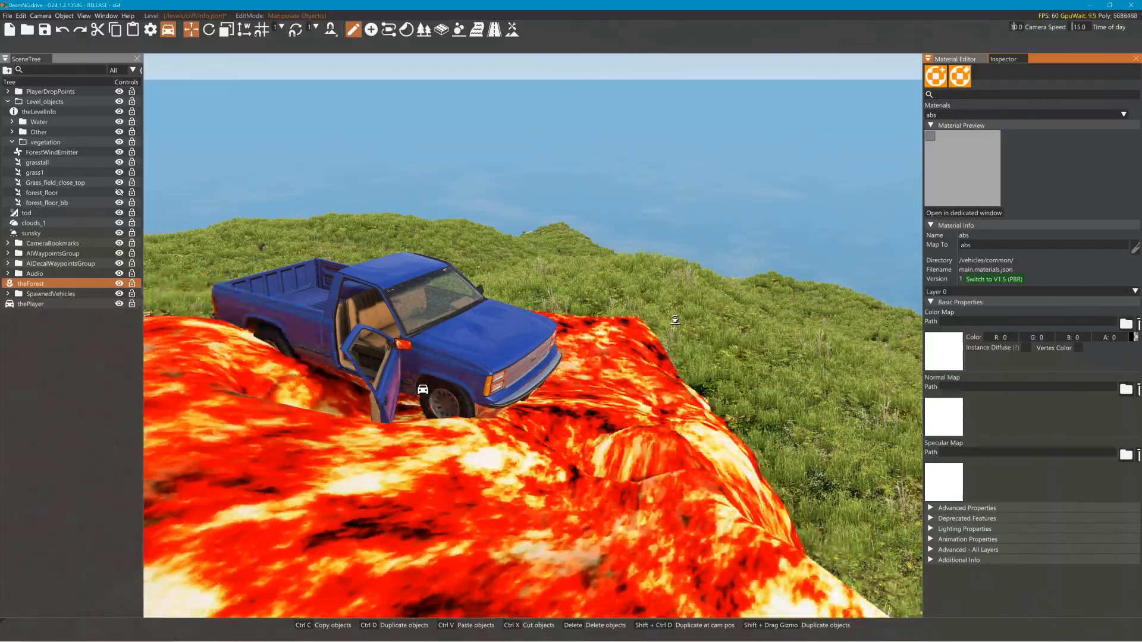
pyautogui.write('lava')
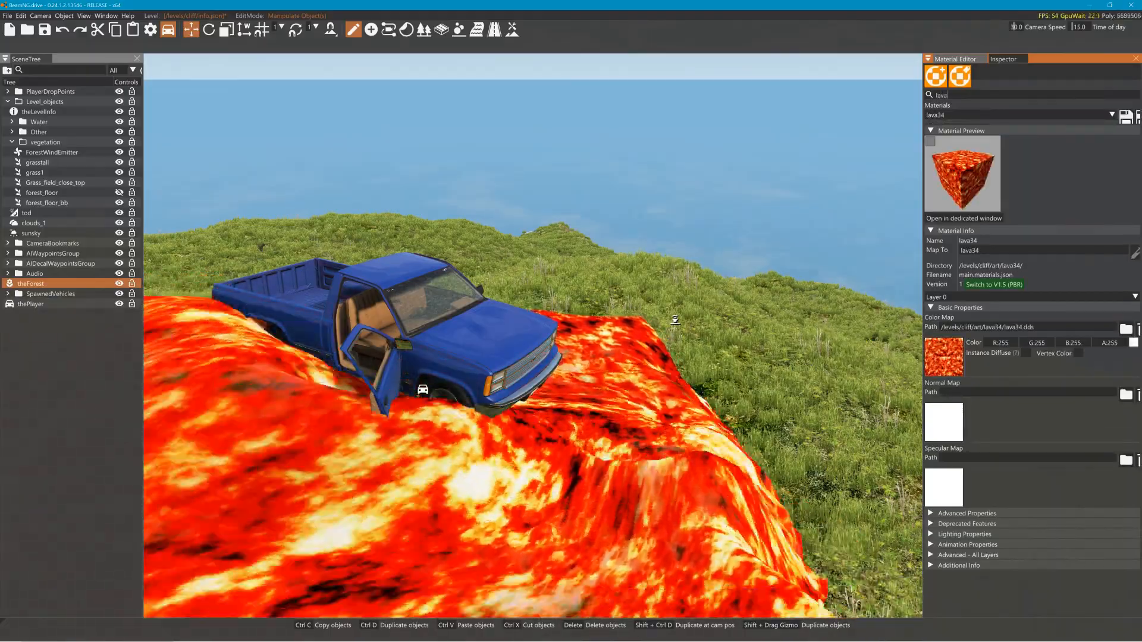
# Step: Enable scroll animation on lava34 with U about 0.02, V about 0.04 and a scroll speed of 0.818
pyautogui.click(931, 545)
pyautogui.scroll(-3, 992, 541)
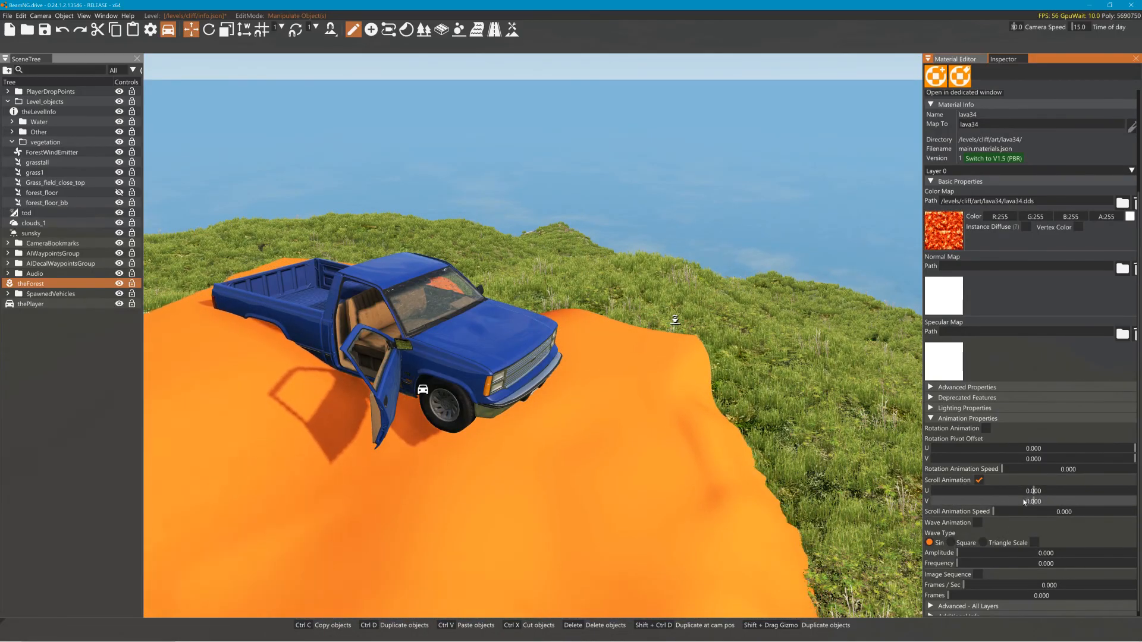
pyautogui.moveTo(1033, 491); pyautogui.dragTo(1038, 501)
pyautogui.click(1004, 511)
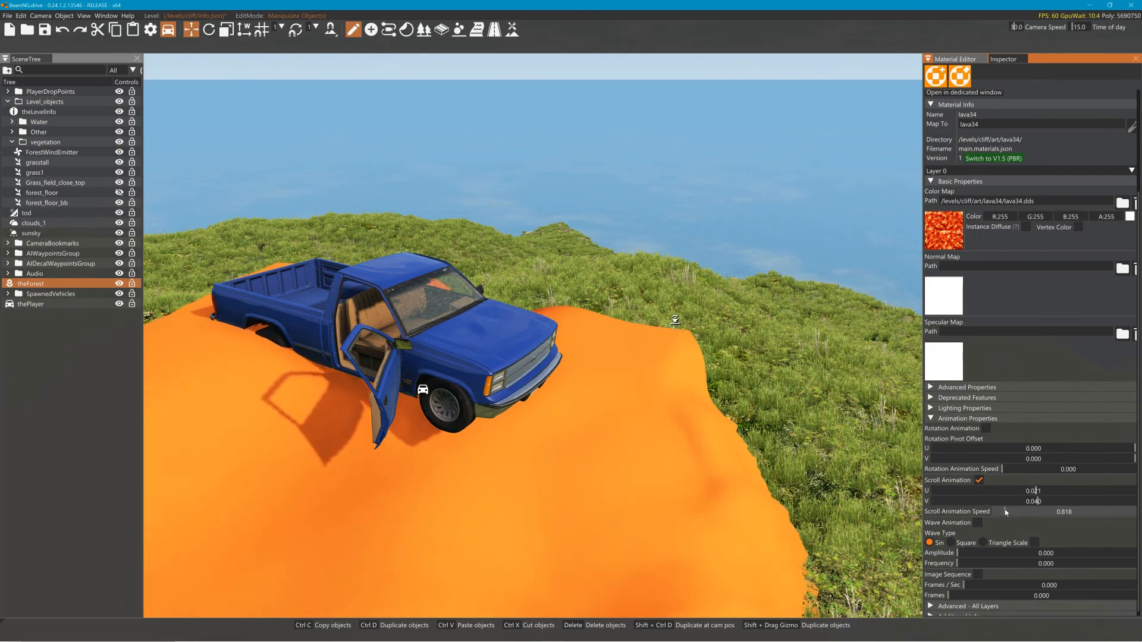
pyautogui.moveTo(833, 452); pyautogui.dragTo(779, 505, button='right')
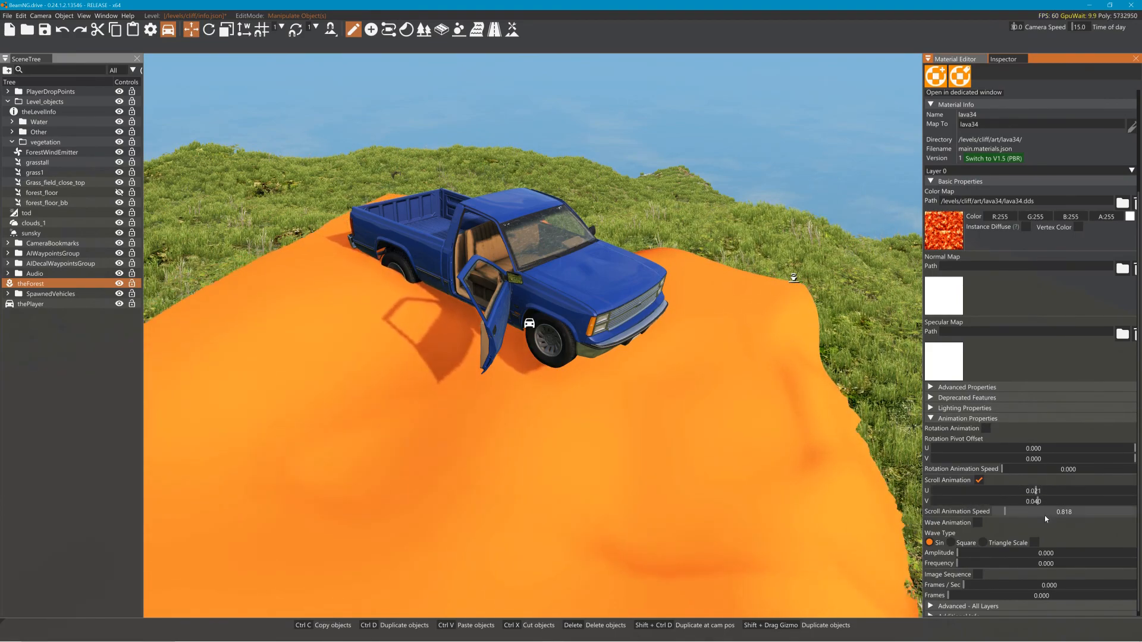
# Step: Save the lava34 material and exit the World Editor
pyautogui.scroll(3, 1120, 119)
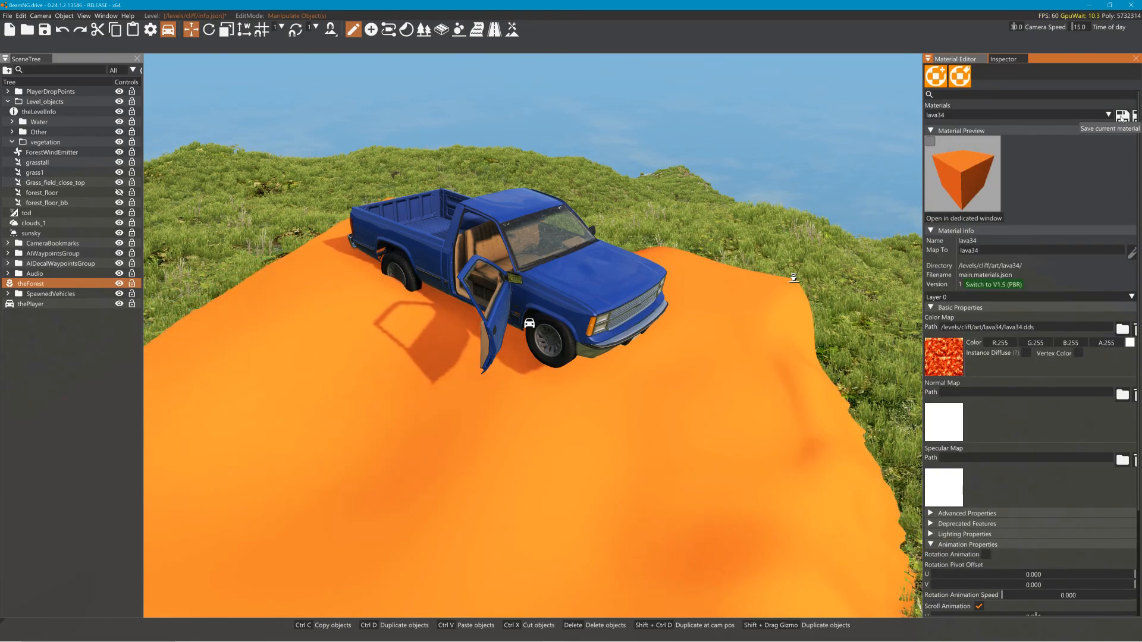
pyautogui.scroll(2, 1120, 118)
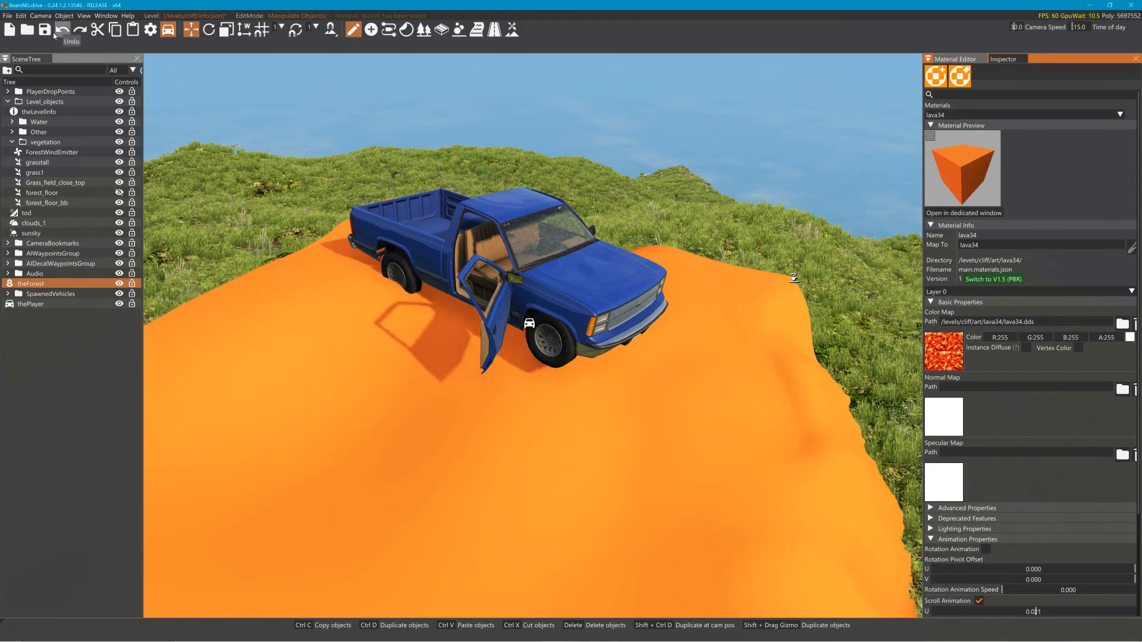
pyautogui.click(8, 17)
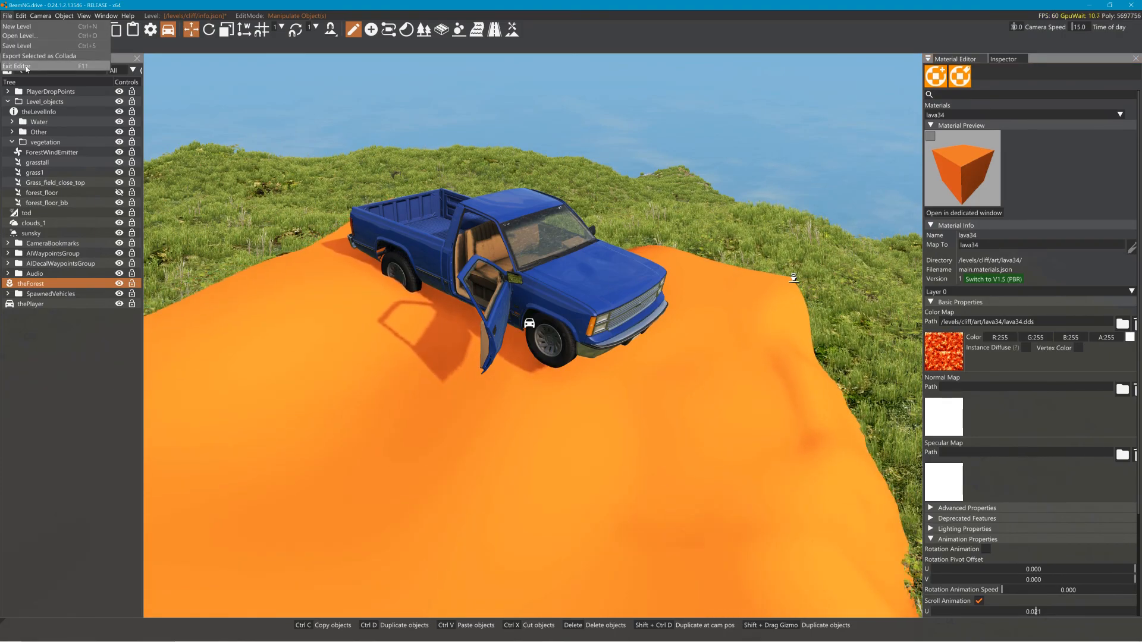
pyautogui.click(26, 67)
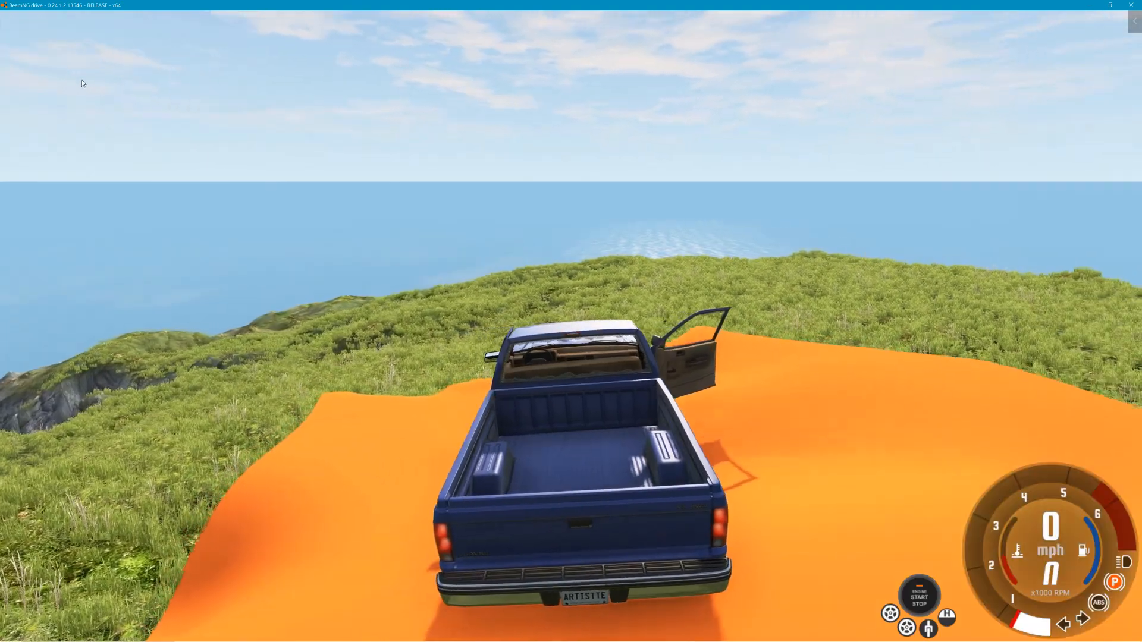
# Step: Reload the Cliff level in Freeroam, saving the changes made to the edited level
pyautogui.press('Escape')
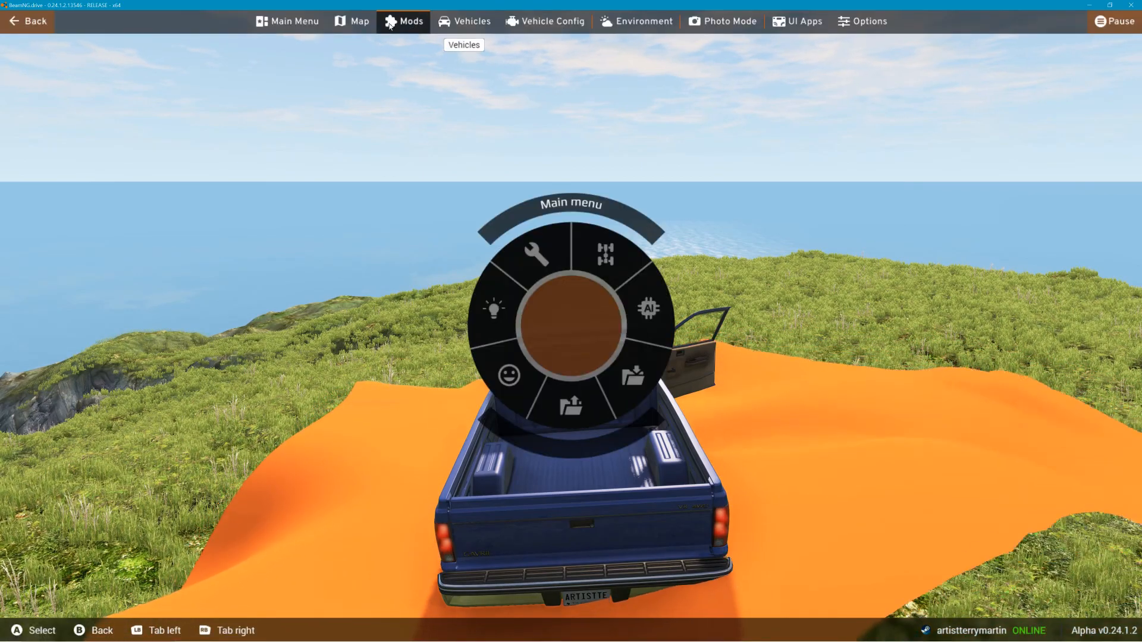
pyautogui.click(304, 26)
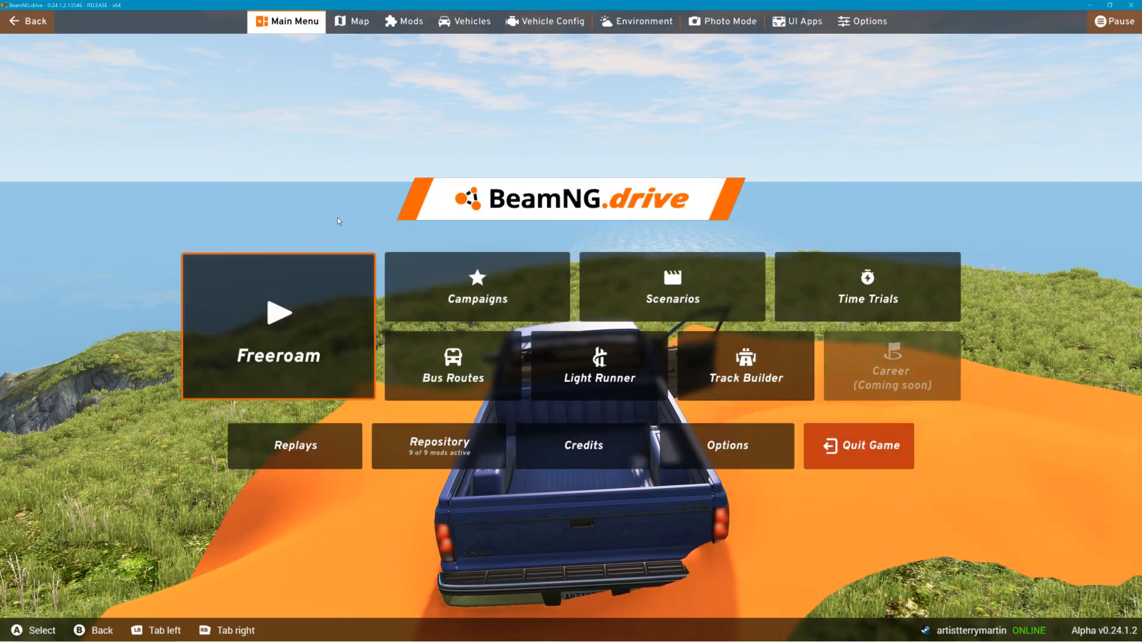
pyautogui.click(316, 318)
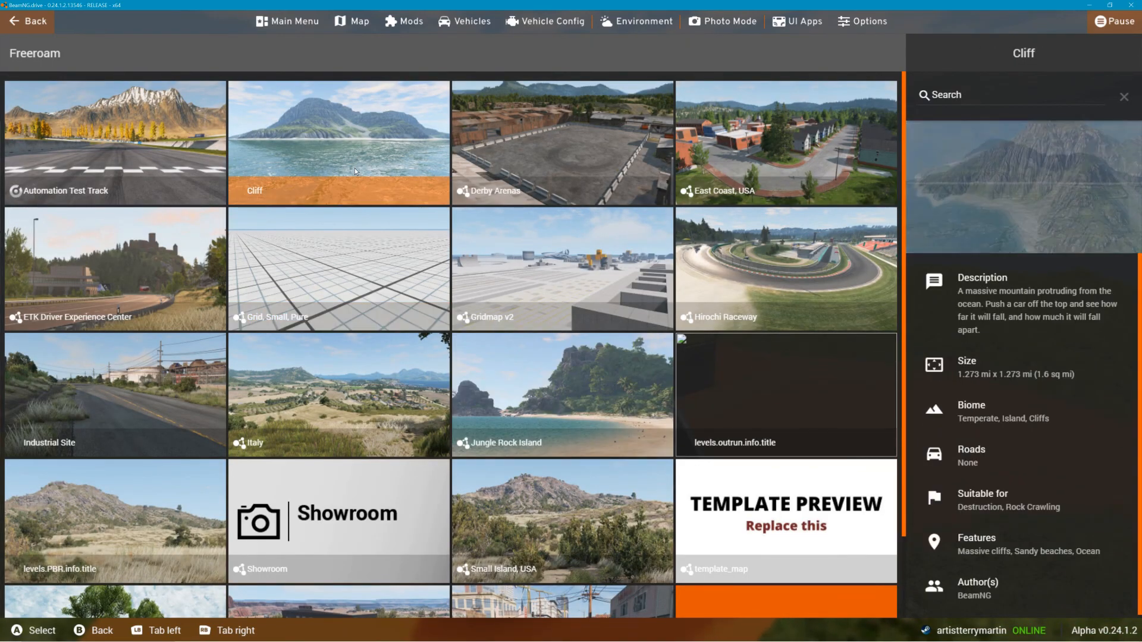
pyautogui.click(354, 168)
pyautogui.click(1023, 597)
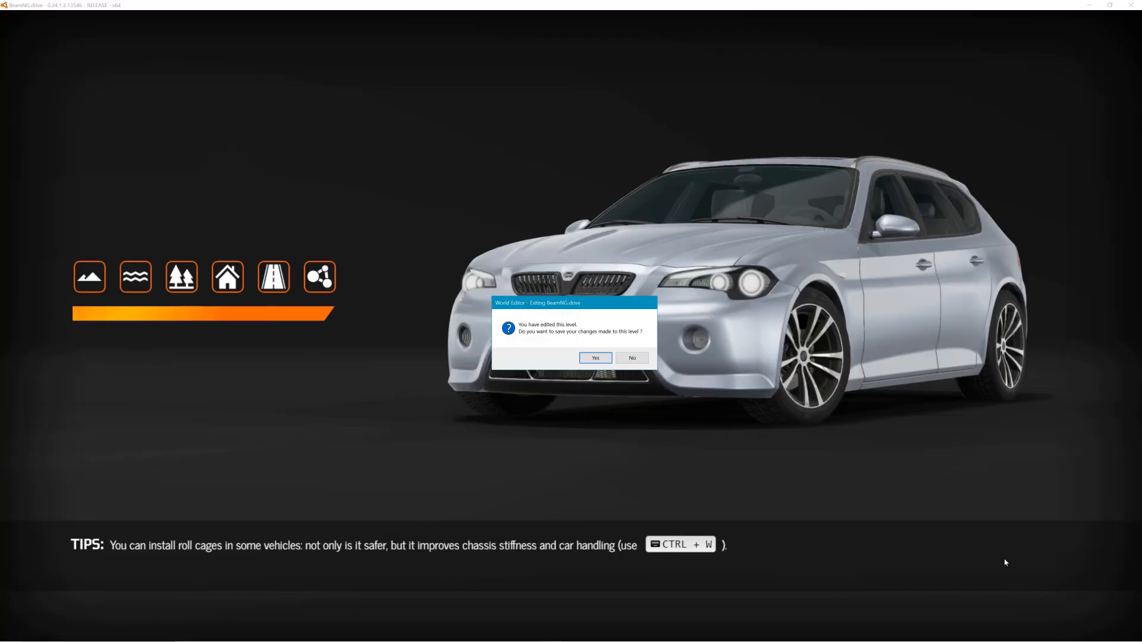
pyautogui.click(602, 360)
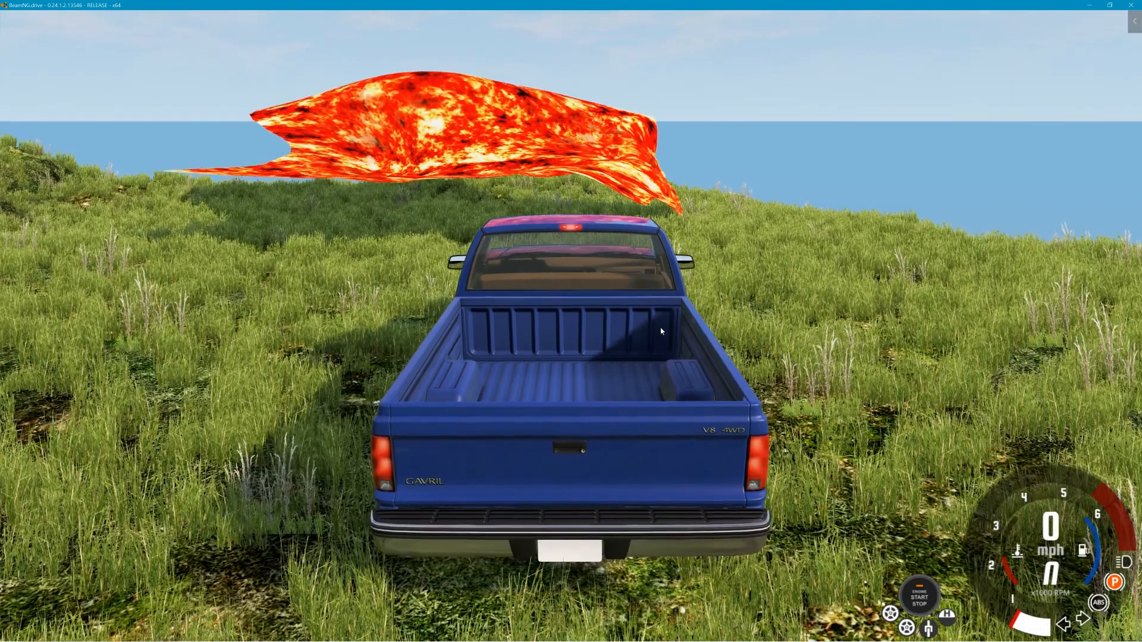
# Step: Switch to the free camera and examine the moving lava mesh from above the hillside
pyautogui.hotkey('shift', 'c')
pyautogui.moveTo(699, 245); pyautogui.dragTo(699, 134, button='right')
pyautogui.press('w')
pyautogui.press('w')
pyautogui.moveTo(701, 245); pyautogui.dragTo(660, 374, button='right')
pyautogui.press('s')
pyautogui.press('d')
pyautogui.moveTo(637, 288); pyautogui.dragTo(571, 307, button='right')
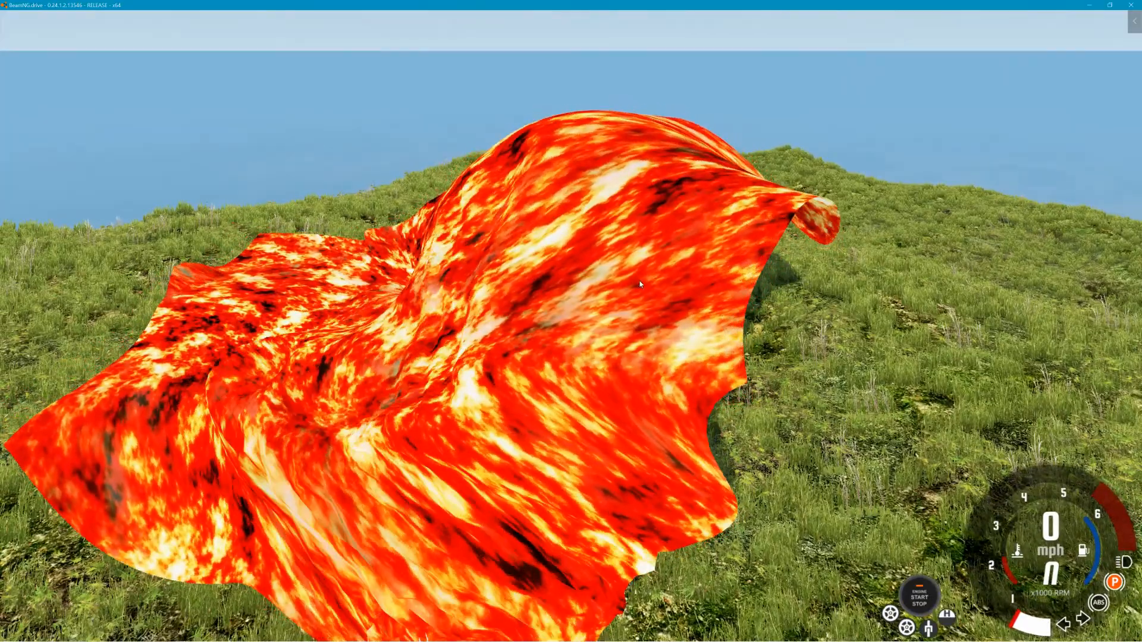
# Step: Reopen the World Editor and set the lava34 material's scroll animation speed to about 5.6
pyautogui.press('F11')
pyautogui.click(966, 60)
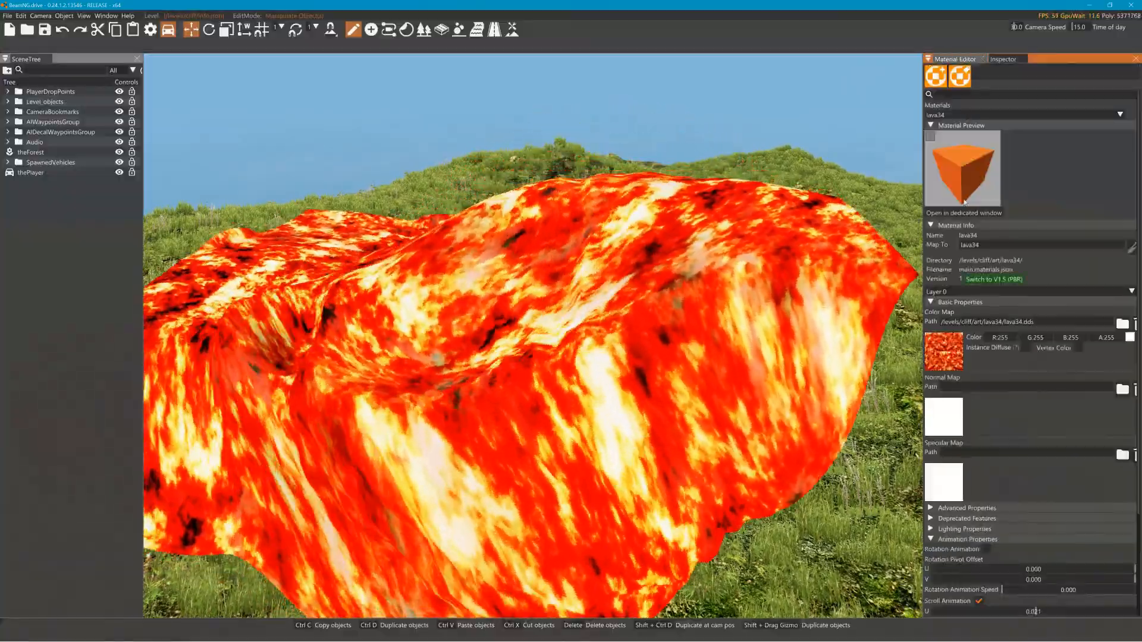
pyautogui.scroll(-3, 997, 524)
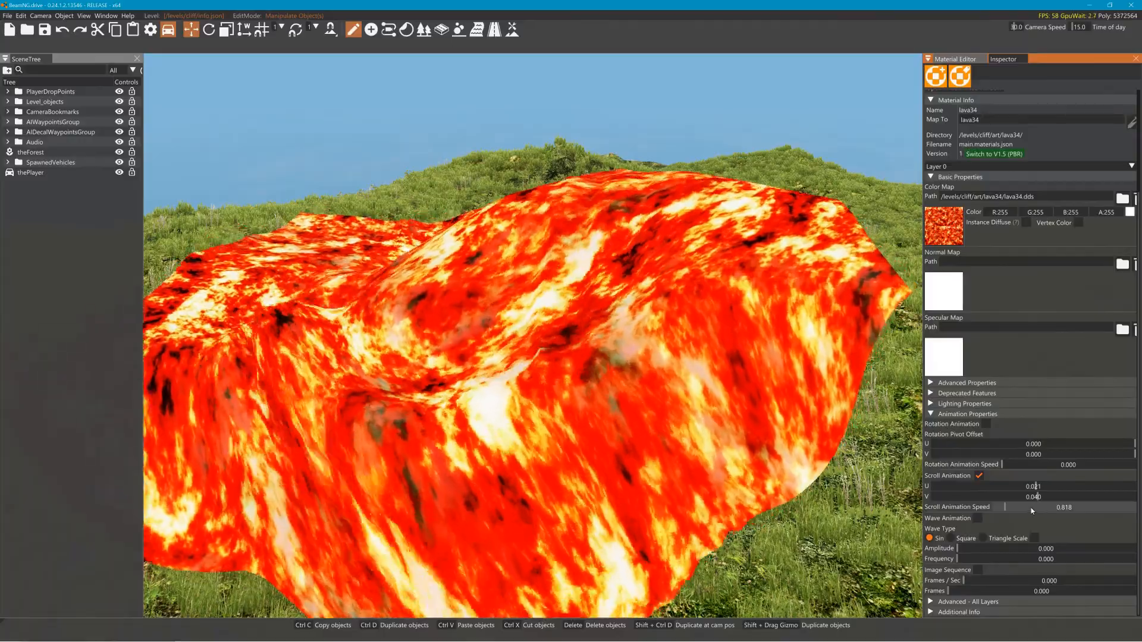
pyautogui.moveTo(1030, 507); pyautogui.dragTo(1092, 512)
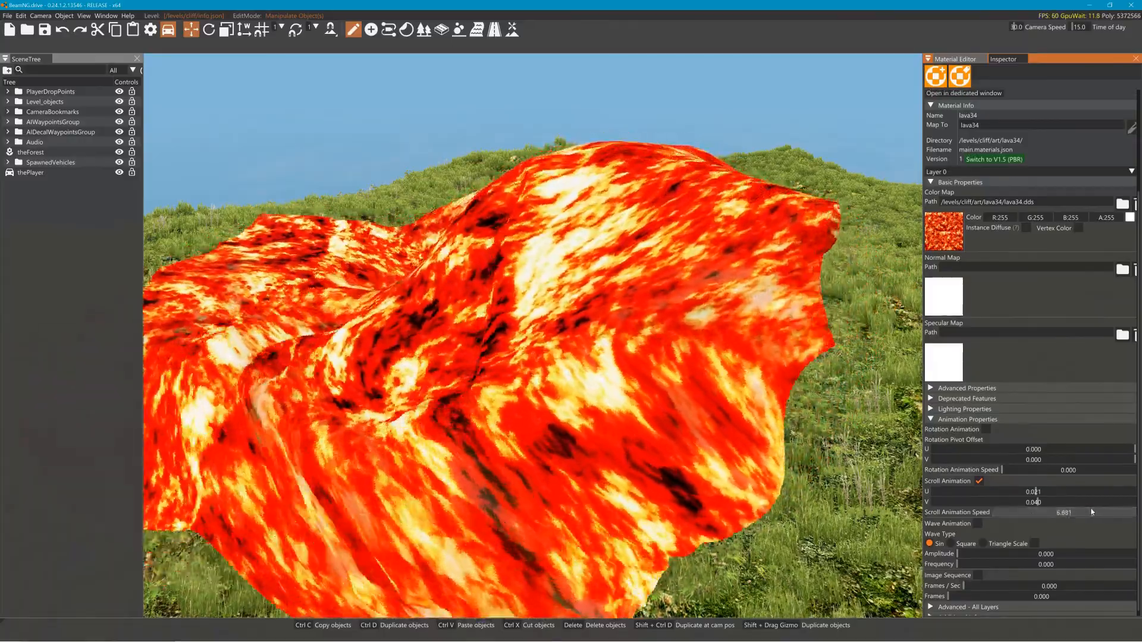
pyautogui.moveTo(1092, 512); pyautogui.dragTo(1068, 512)
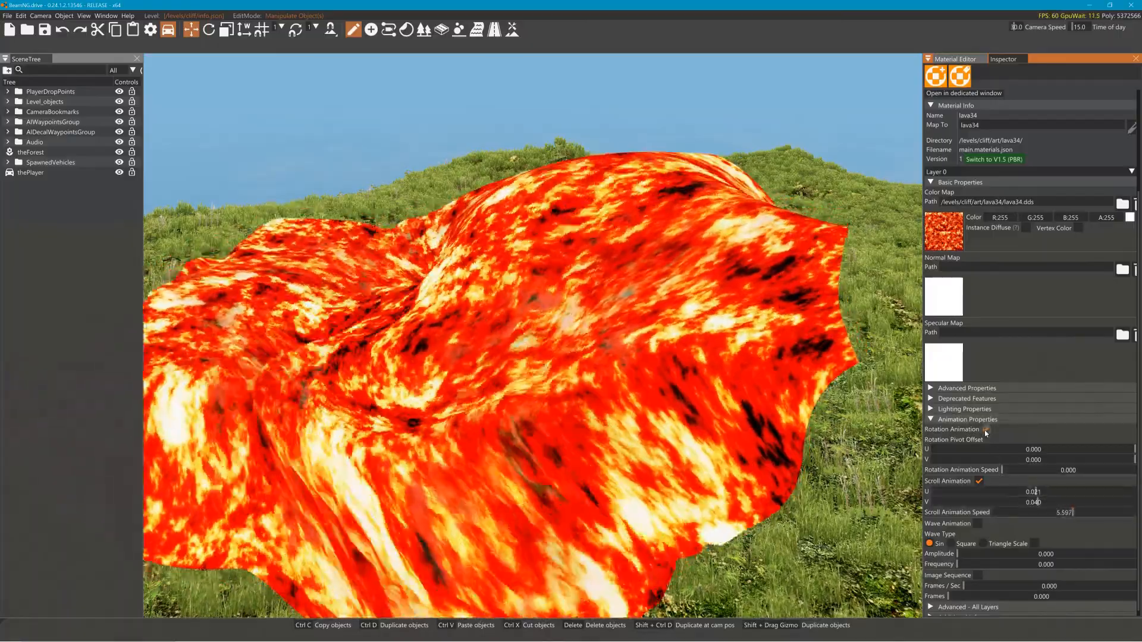
# Step: Enable rotation animation on lava34 with pivot offset U about -0.519, V about -0.555 and a rotation speed of 0.136
pyautogui.click(985, 429)
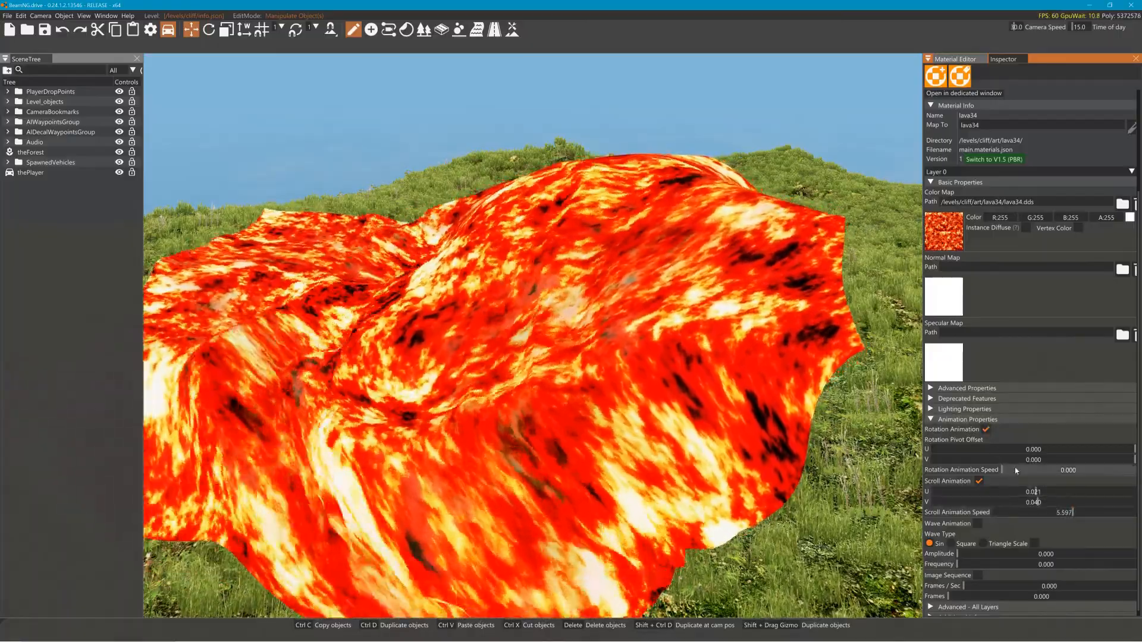
pyautogui.moveTo(1015, 467); pyautogui.dragTo(1020, 469)
pyautogui.click(1023, 460)
pyautogui.click(1030, 451)
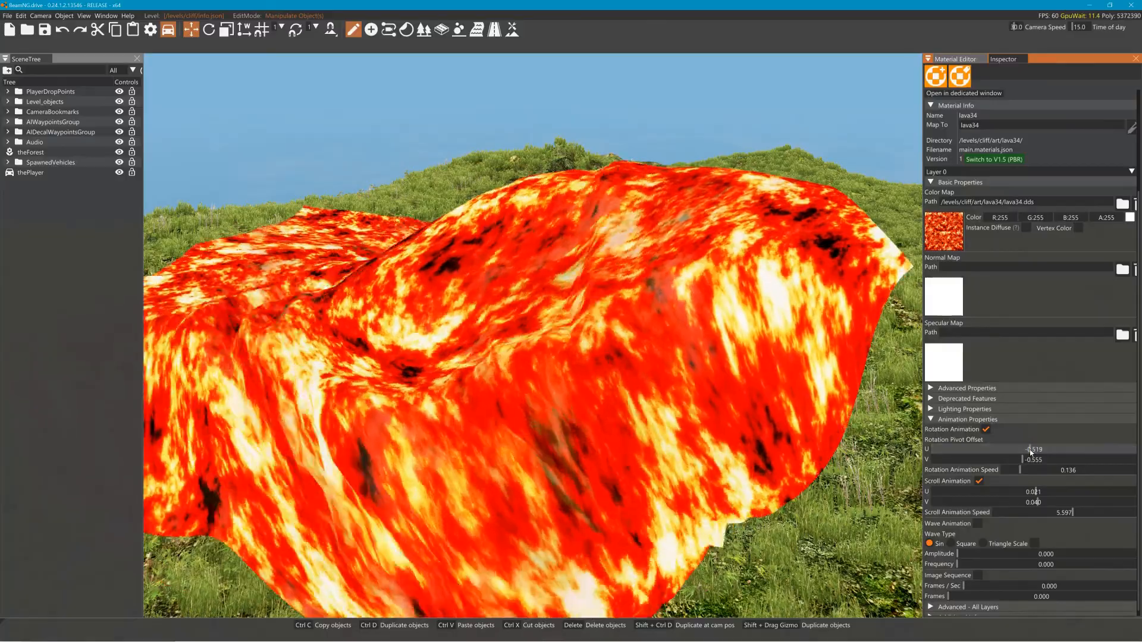
# Step: Try sine wave animation on lava34 with an amplitude of about 0.408 and a frequency of about 0.167
pyautogui.scroll(-1, 1015, 488)
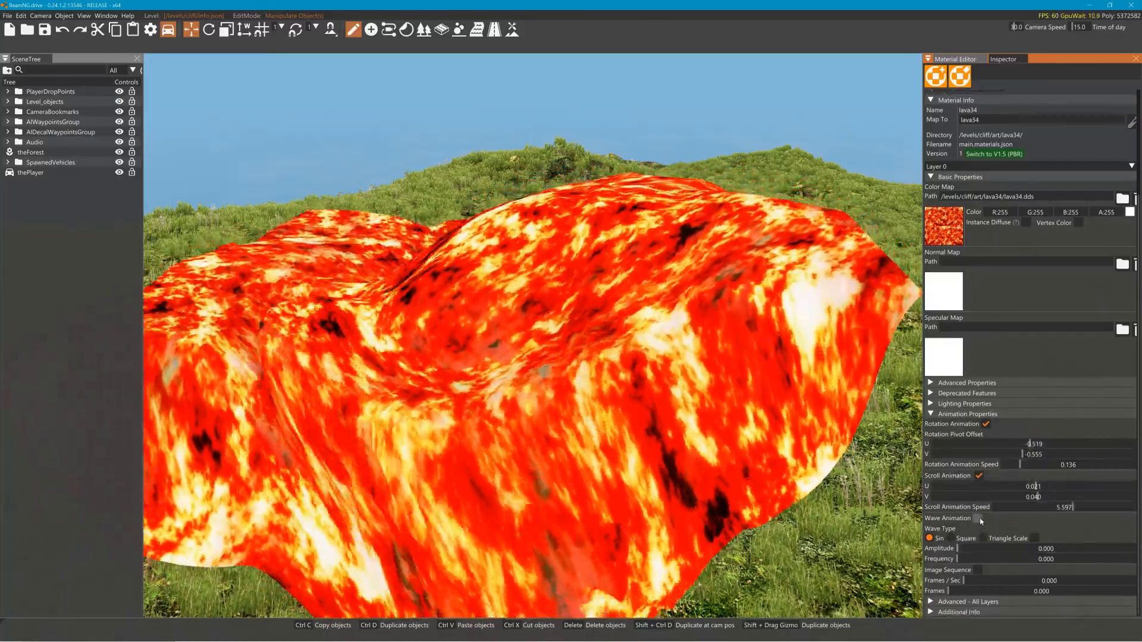
pyautogui.click(978, 518)
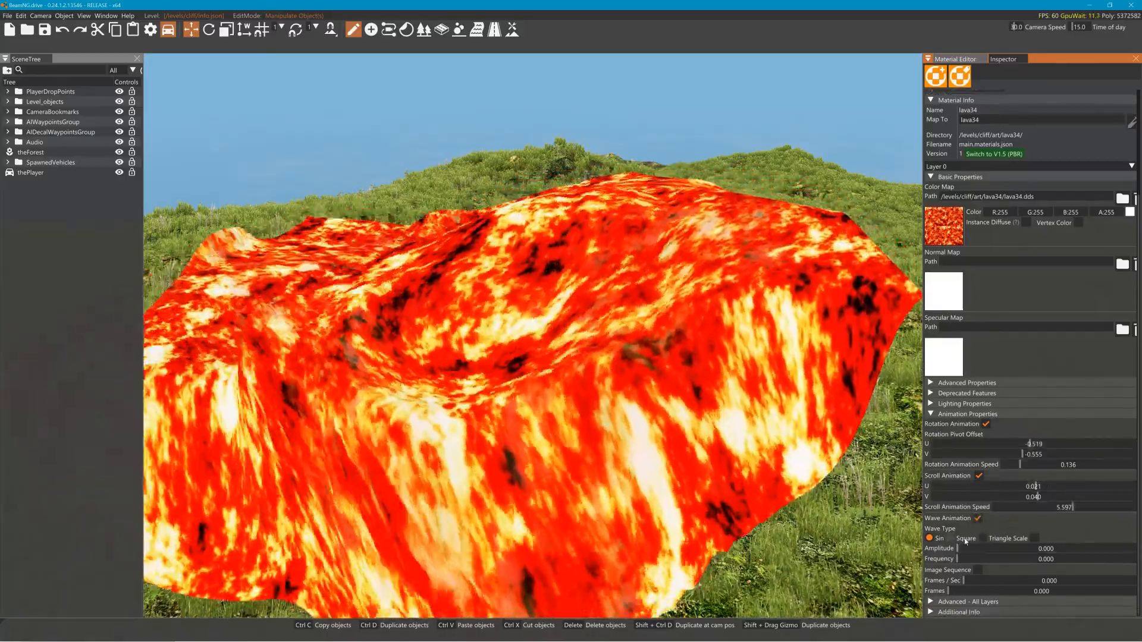
pyautogui.click(994, 549)
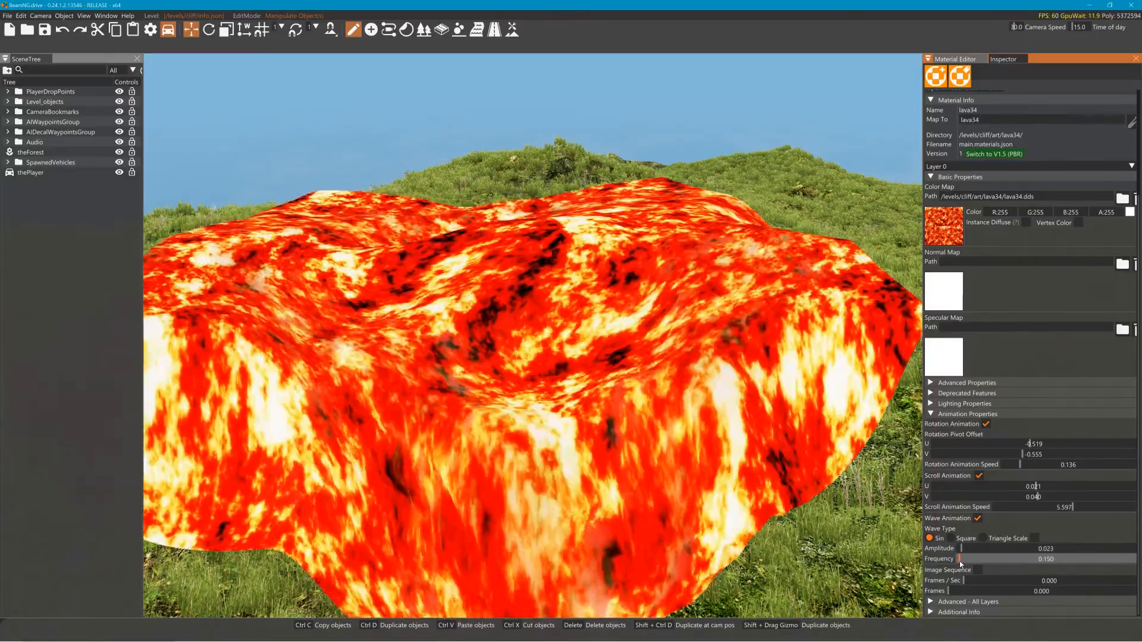
pyautogui.moveTo(958, 561); pyautogui.dragTo(970, 553)
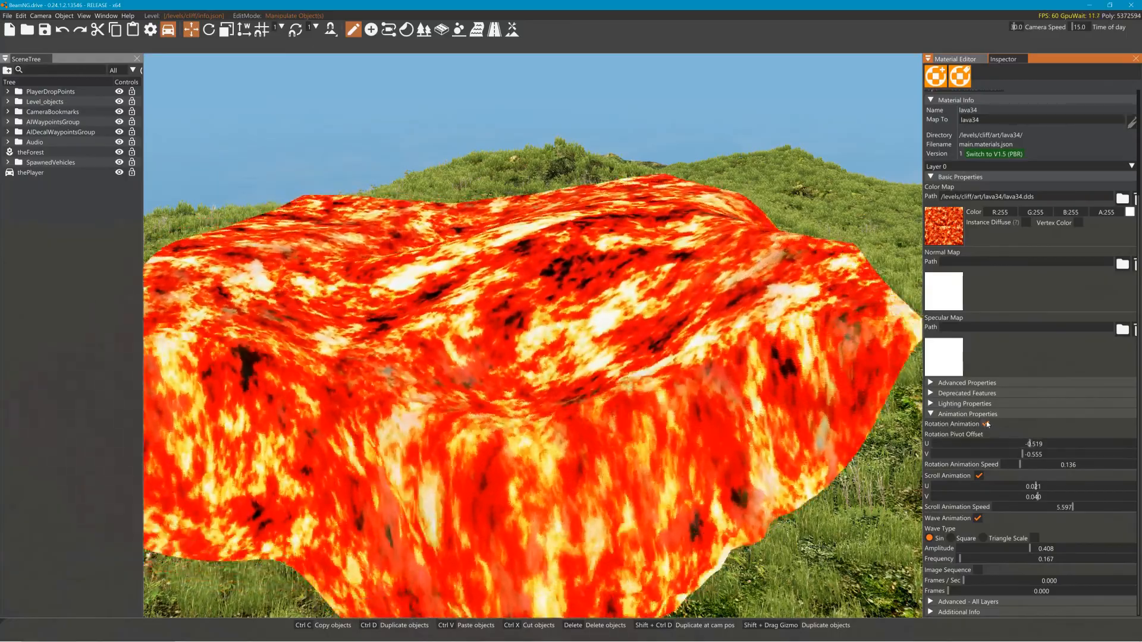
# Step: Try lava34 with rotation animation and the wave's Scale option turned off
pyautogui.click(986, 423)
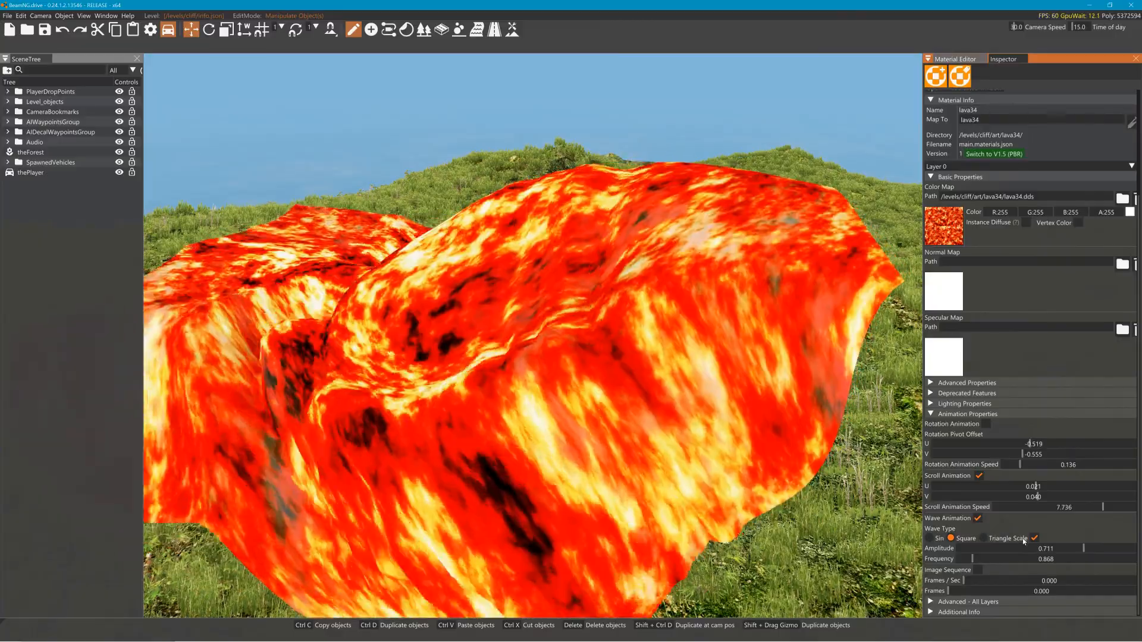
pyautogui.click(1032, 538)
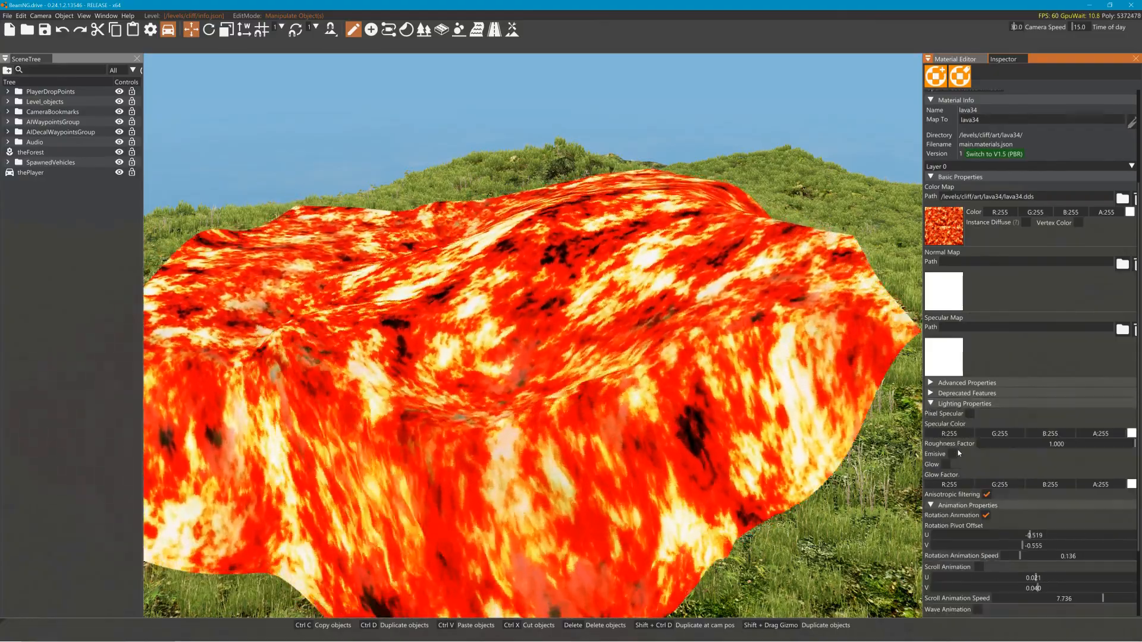
# Step: Enable Glow in lava34's lighting properties and check the whole lava mesh from farther back
pyautogui.click(945, 465)
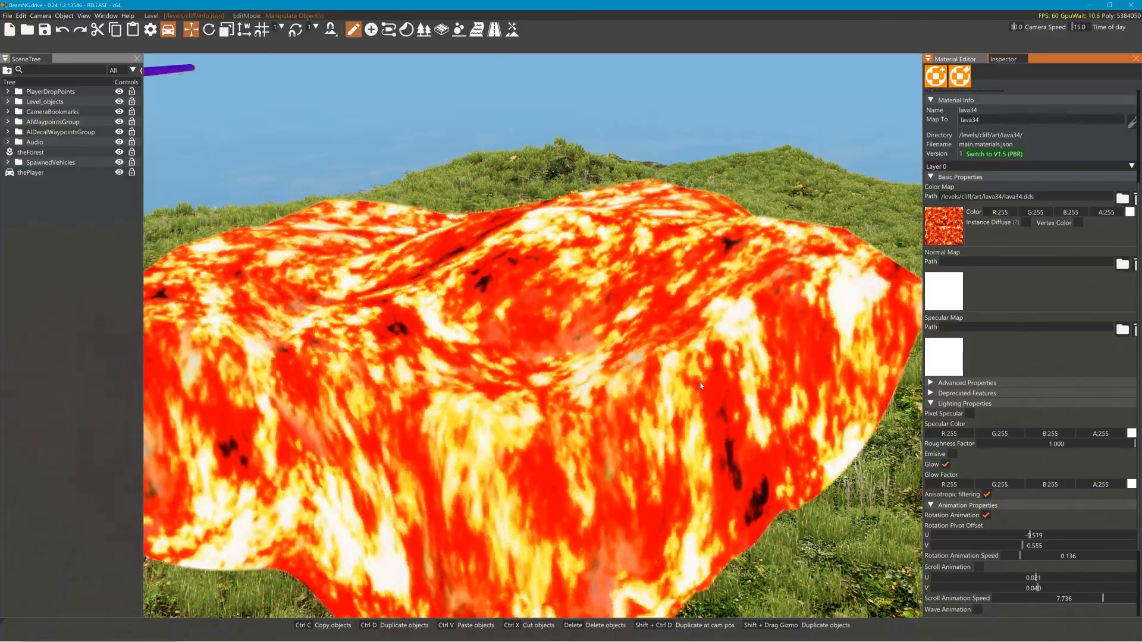
pyautogui.press('s')
pyautogui.moveTo(712, 363)
pyautogui.mouseDown(button='right')
pyautogui.moveTo(785, 351)
pyautogui.moveTo(738, 363)
pyautogui.moveTo(803, 377)
pyautogui.moveTo(713, 374)
pyautogui.mouseUp(button='right')
pyautogui.press('a')
pyautogui.press('d')
pyautogui.press('d')
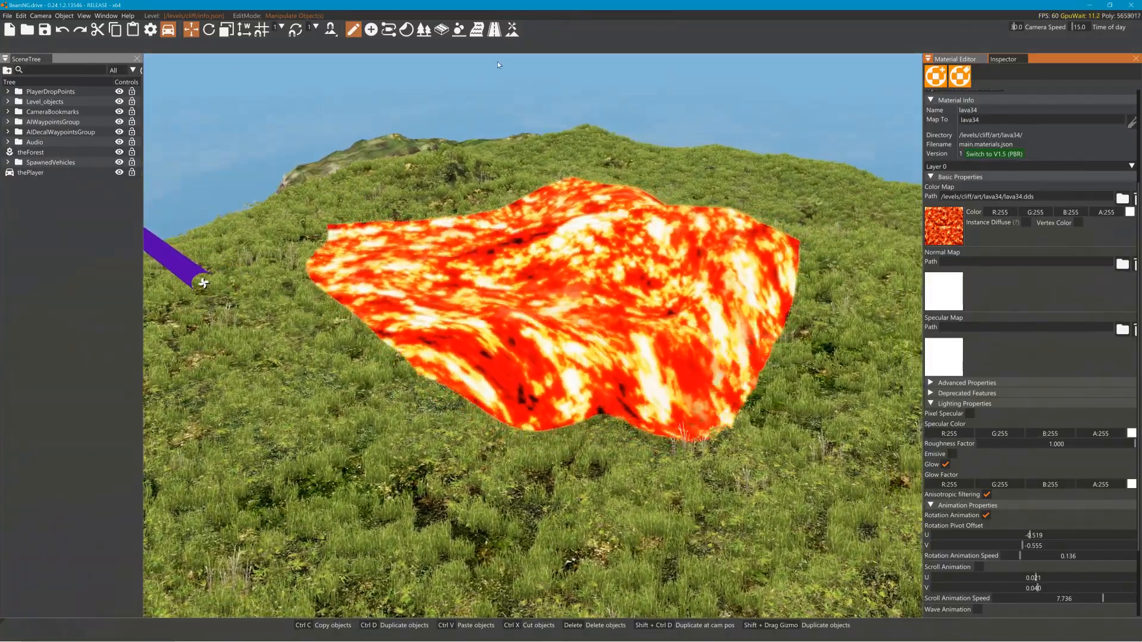
# Step: Select the lava mesh in the Forest Editor, lower it onto the grass and place a duplicate beside it
pyautogui.click(428, 31)
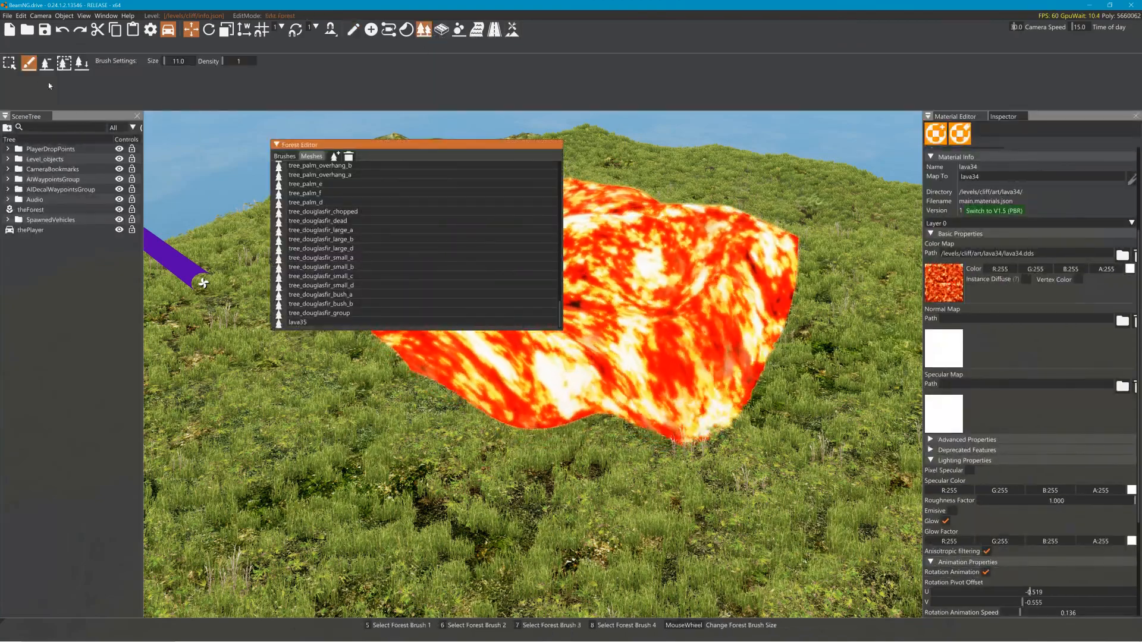
pyautogui.click(9, 64)
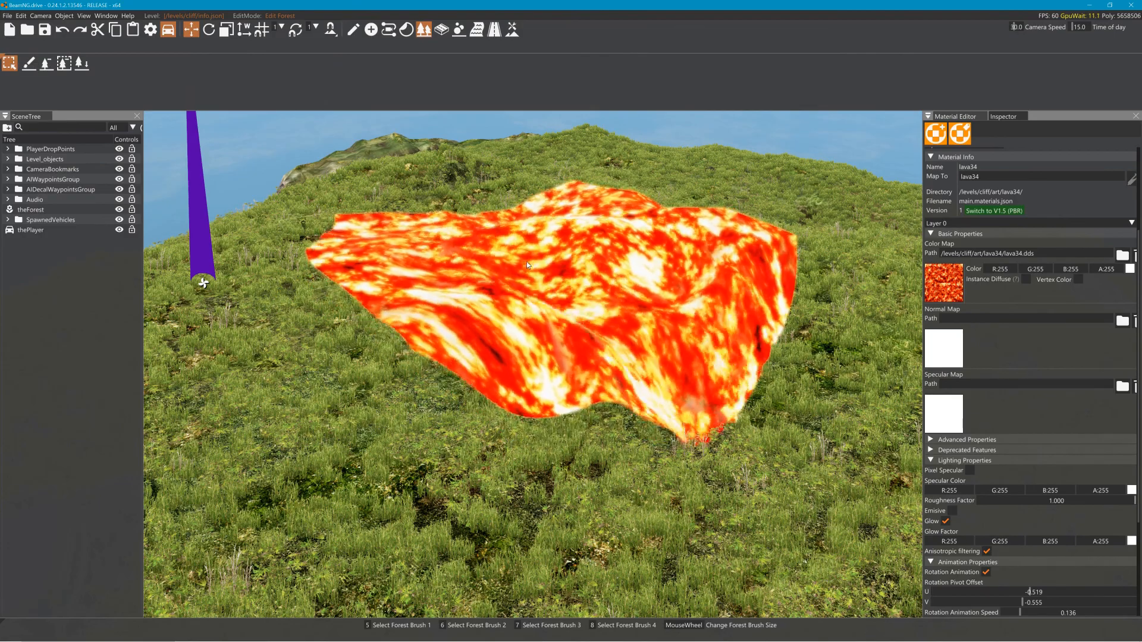
pyautogui.click(526, 262)
pyautogui.moveTo(567, 287); pyautogui.dragTo(531, 335)
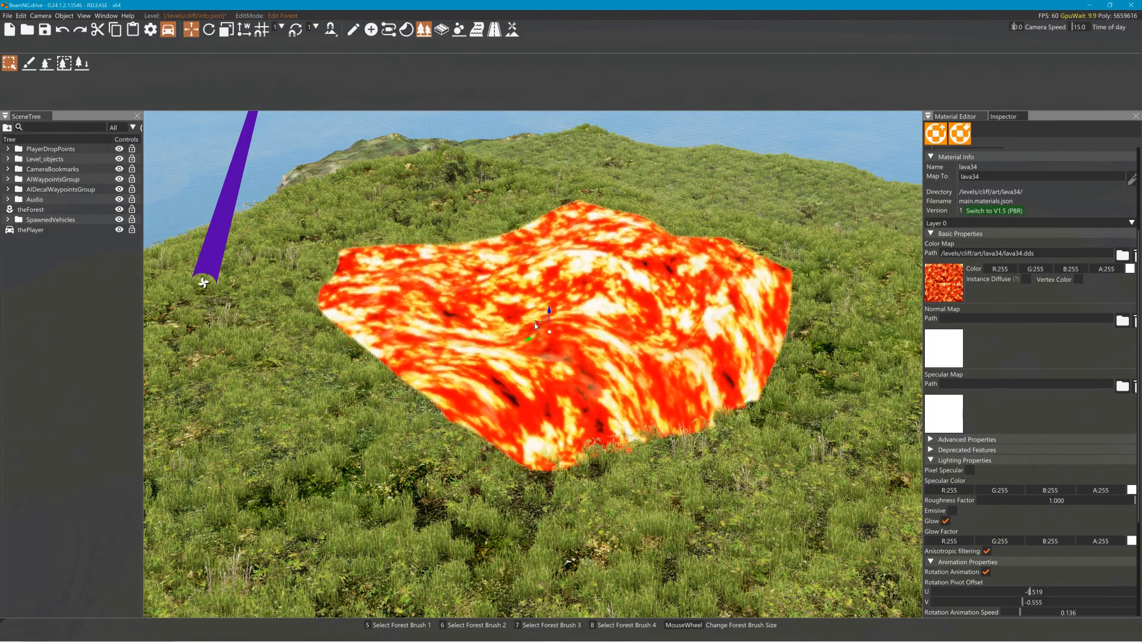
pyautogui.moveTo(529, 340); pyautogui.dragTo(442, 385)
pyautogui.moveTo(442, 385); pyautogui.dragTo(439, 382, button='right')
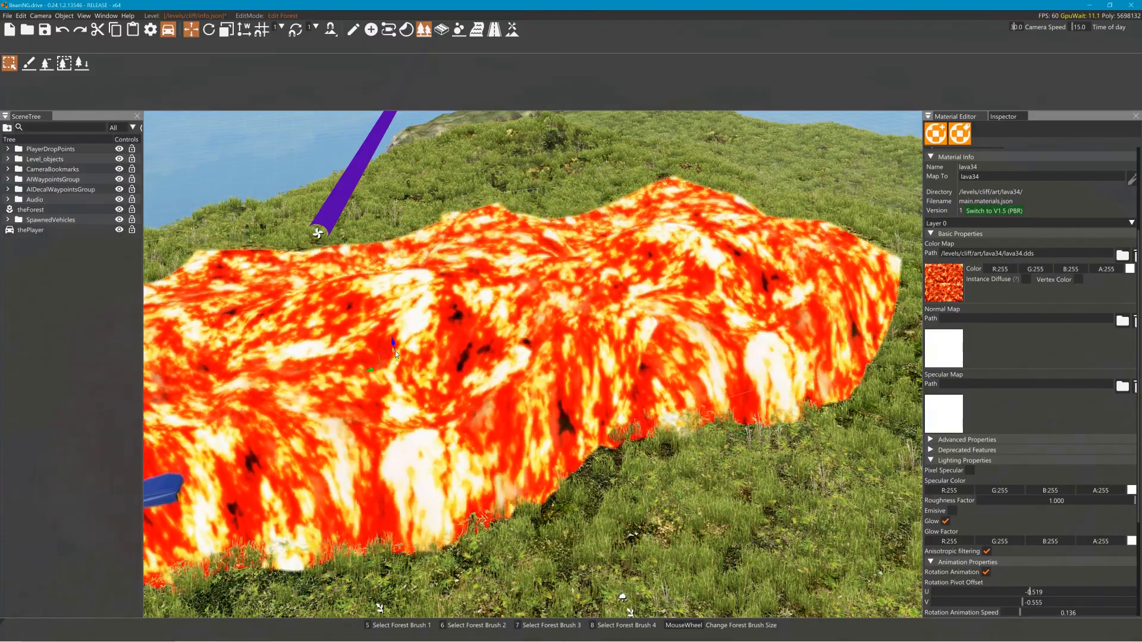